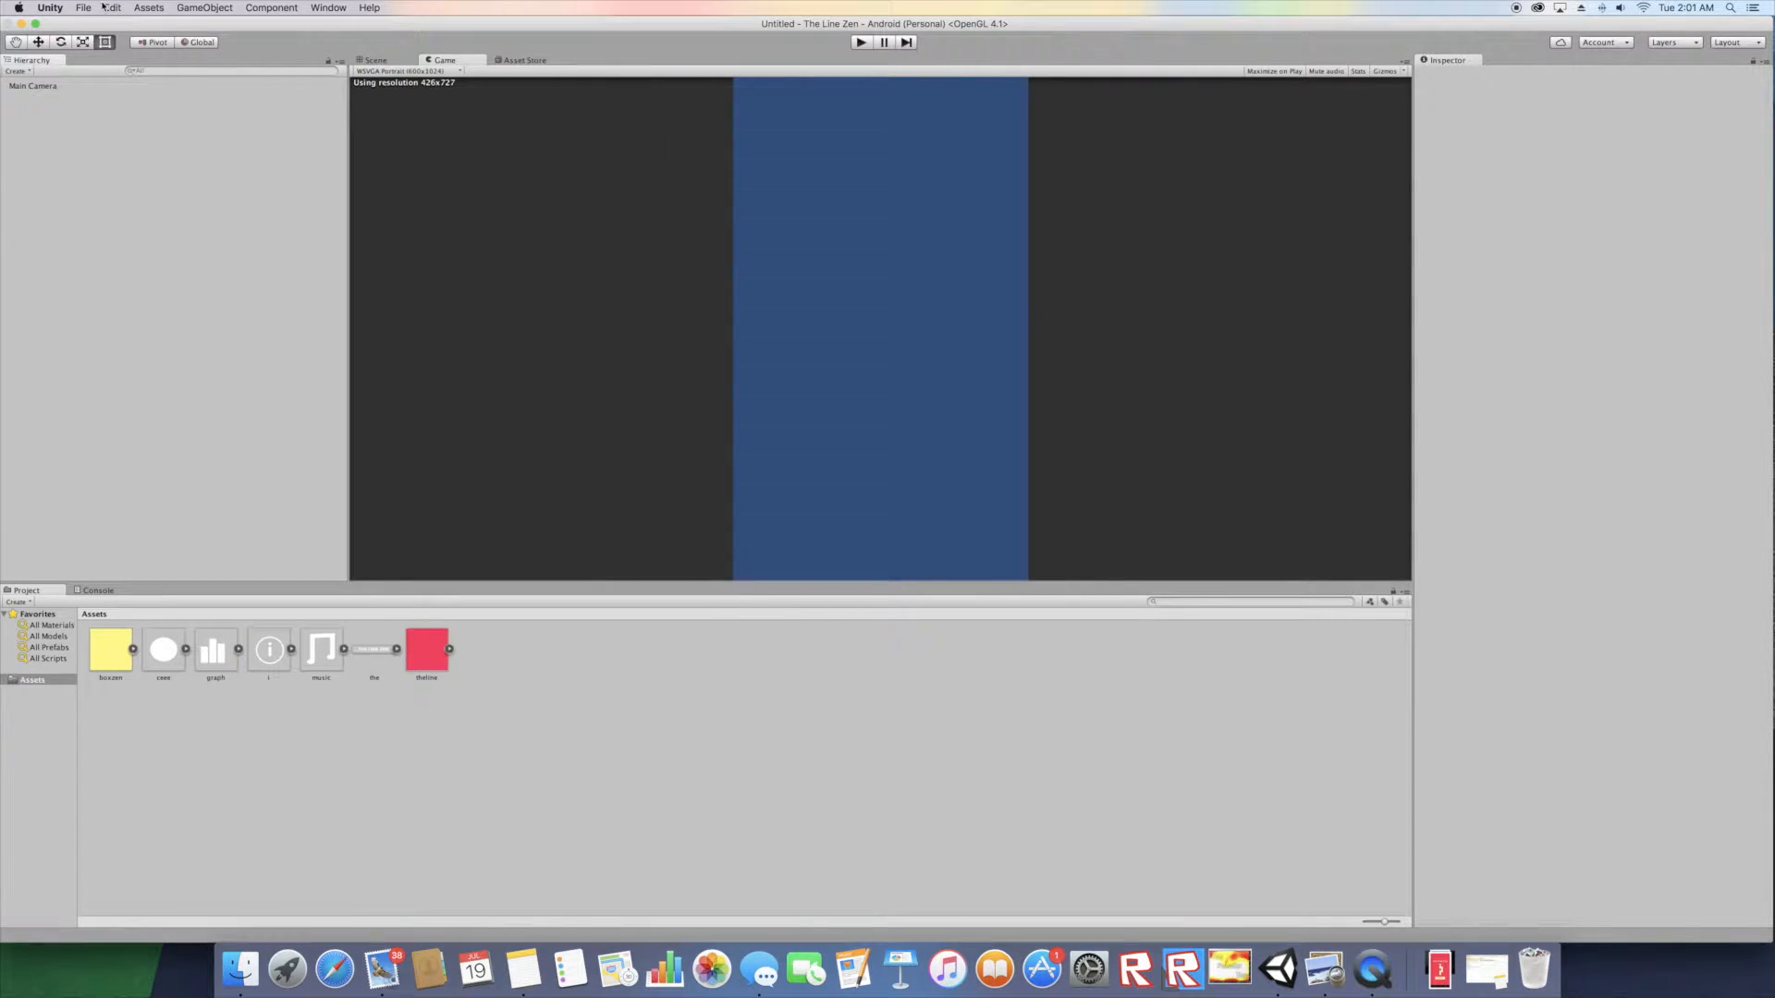
- Check the Texture Type setting shared by all the imported textures
click(83, 7)
click(433, 653)
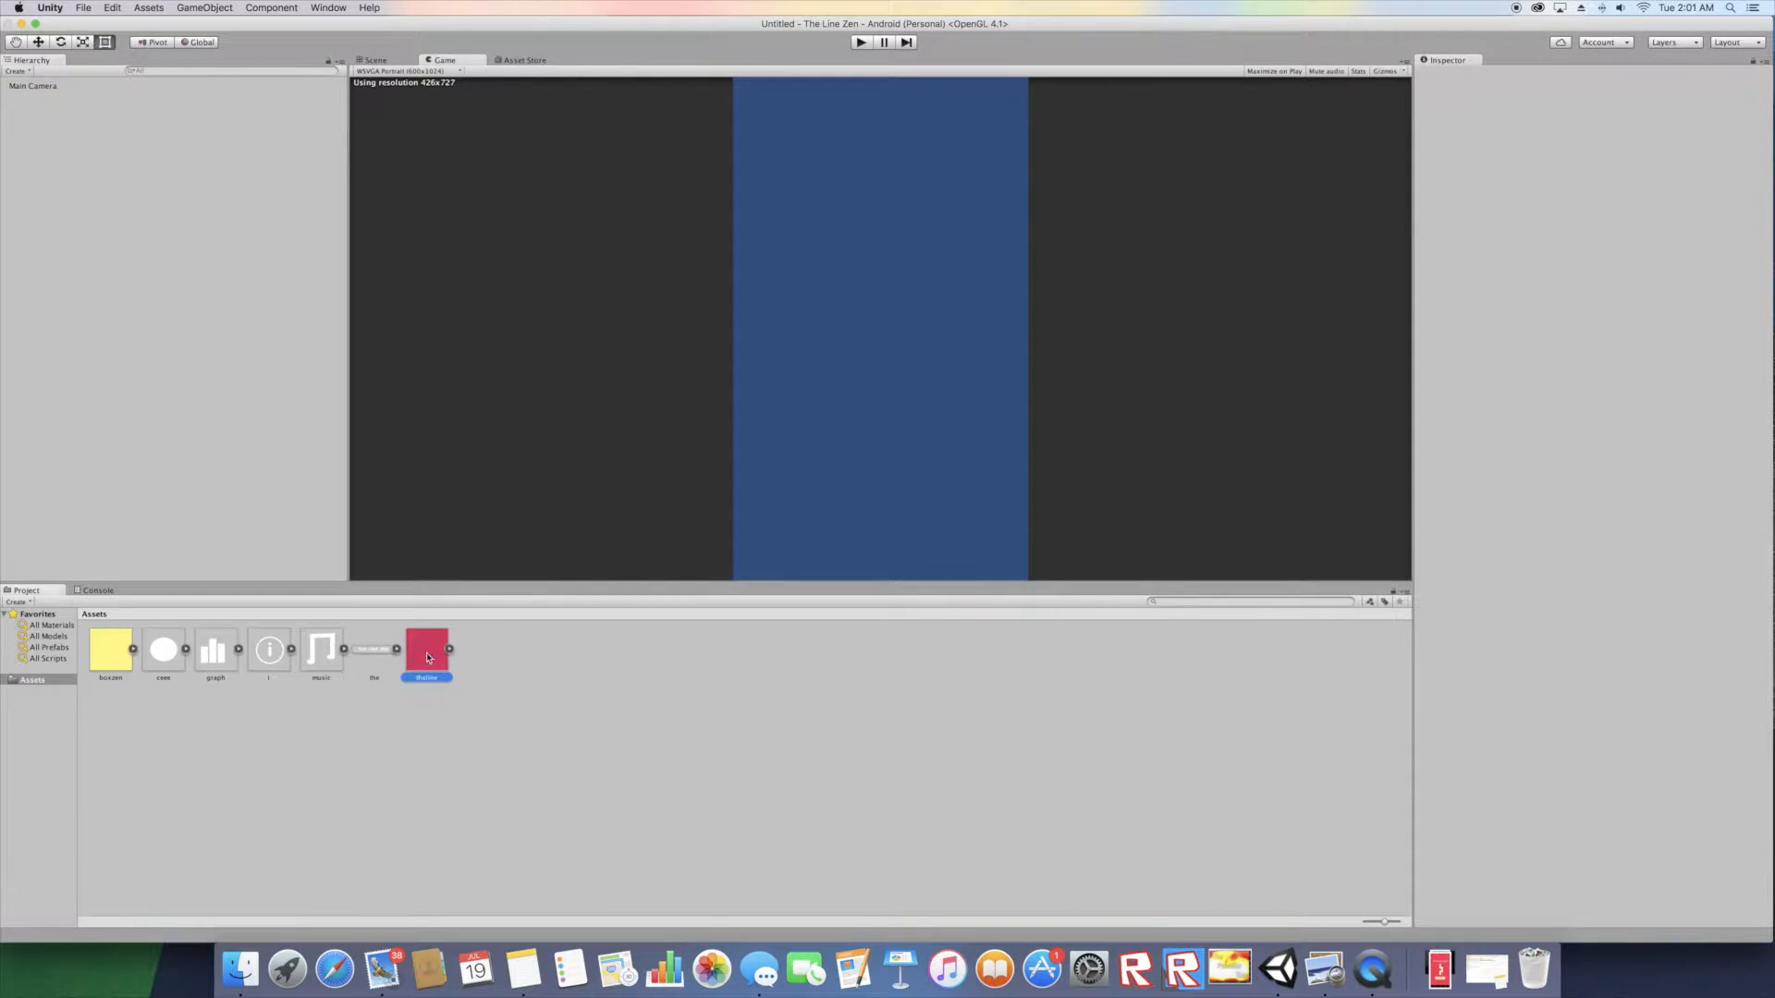
shift+click(102, 659)
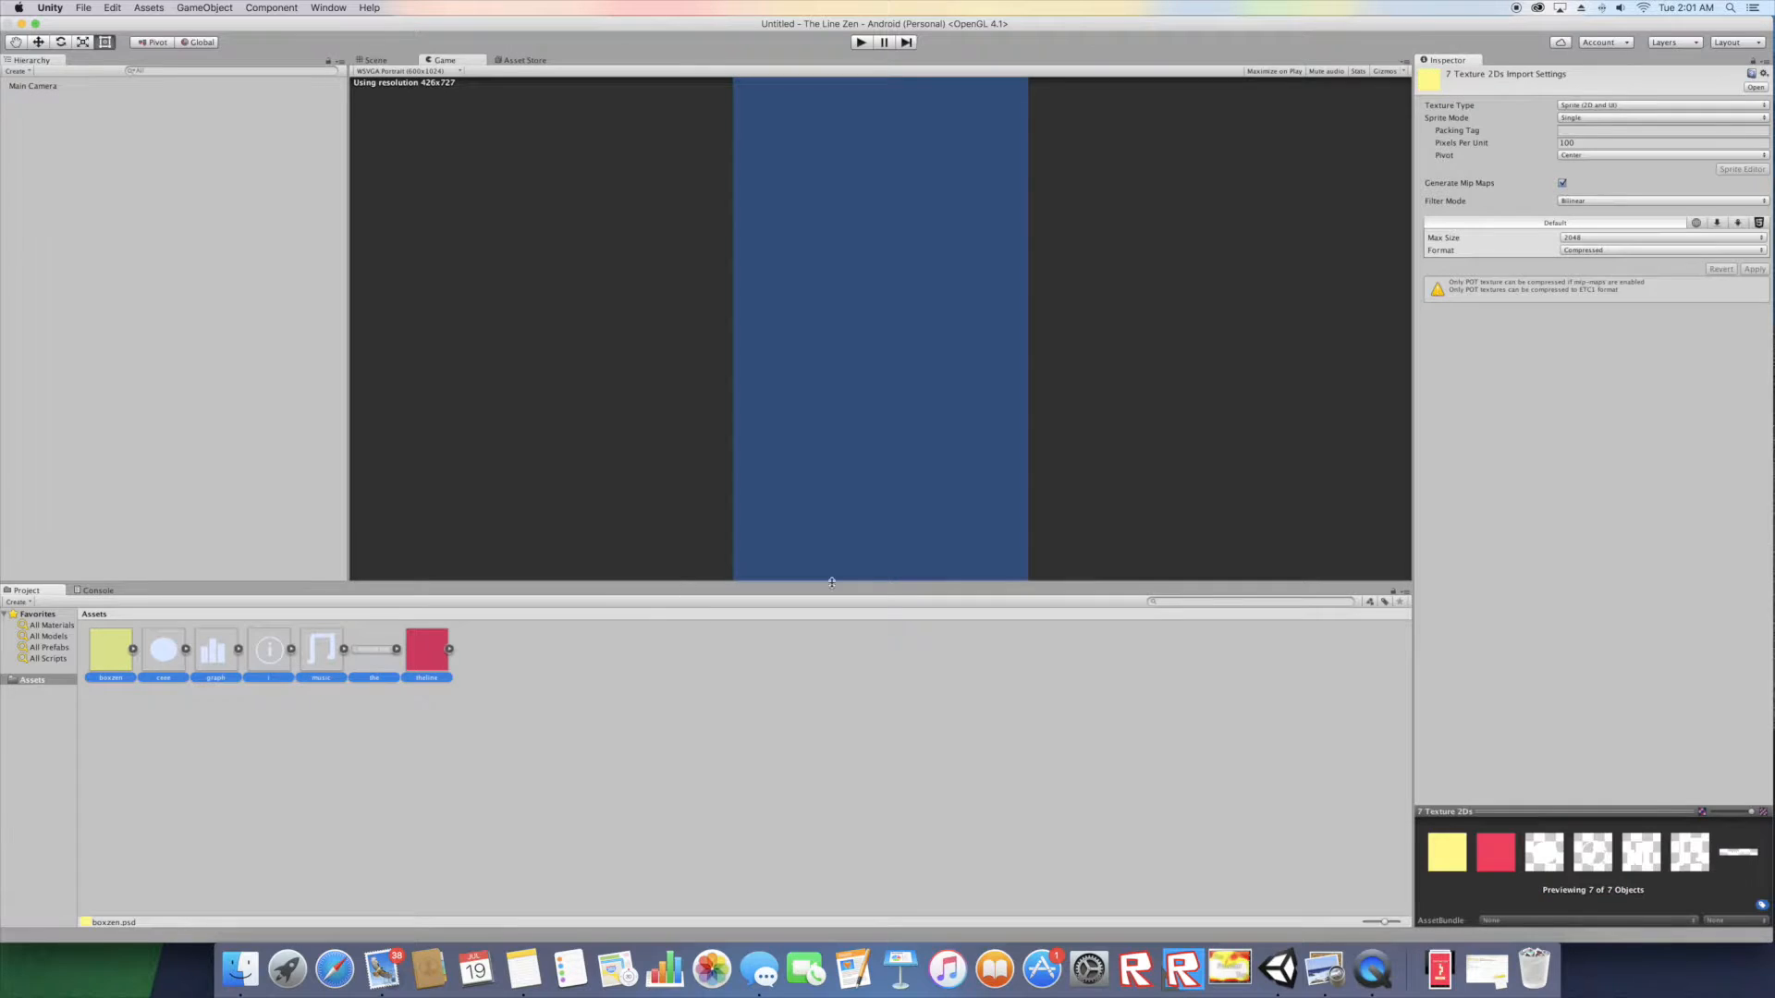
click(1586, 107)
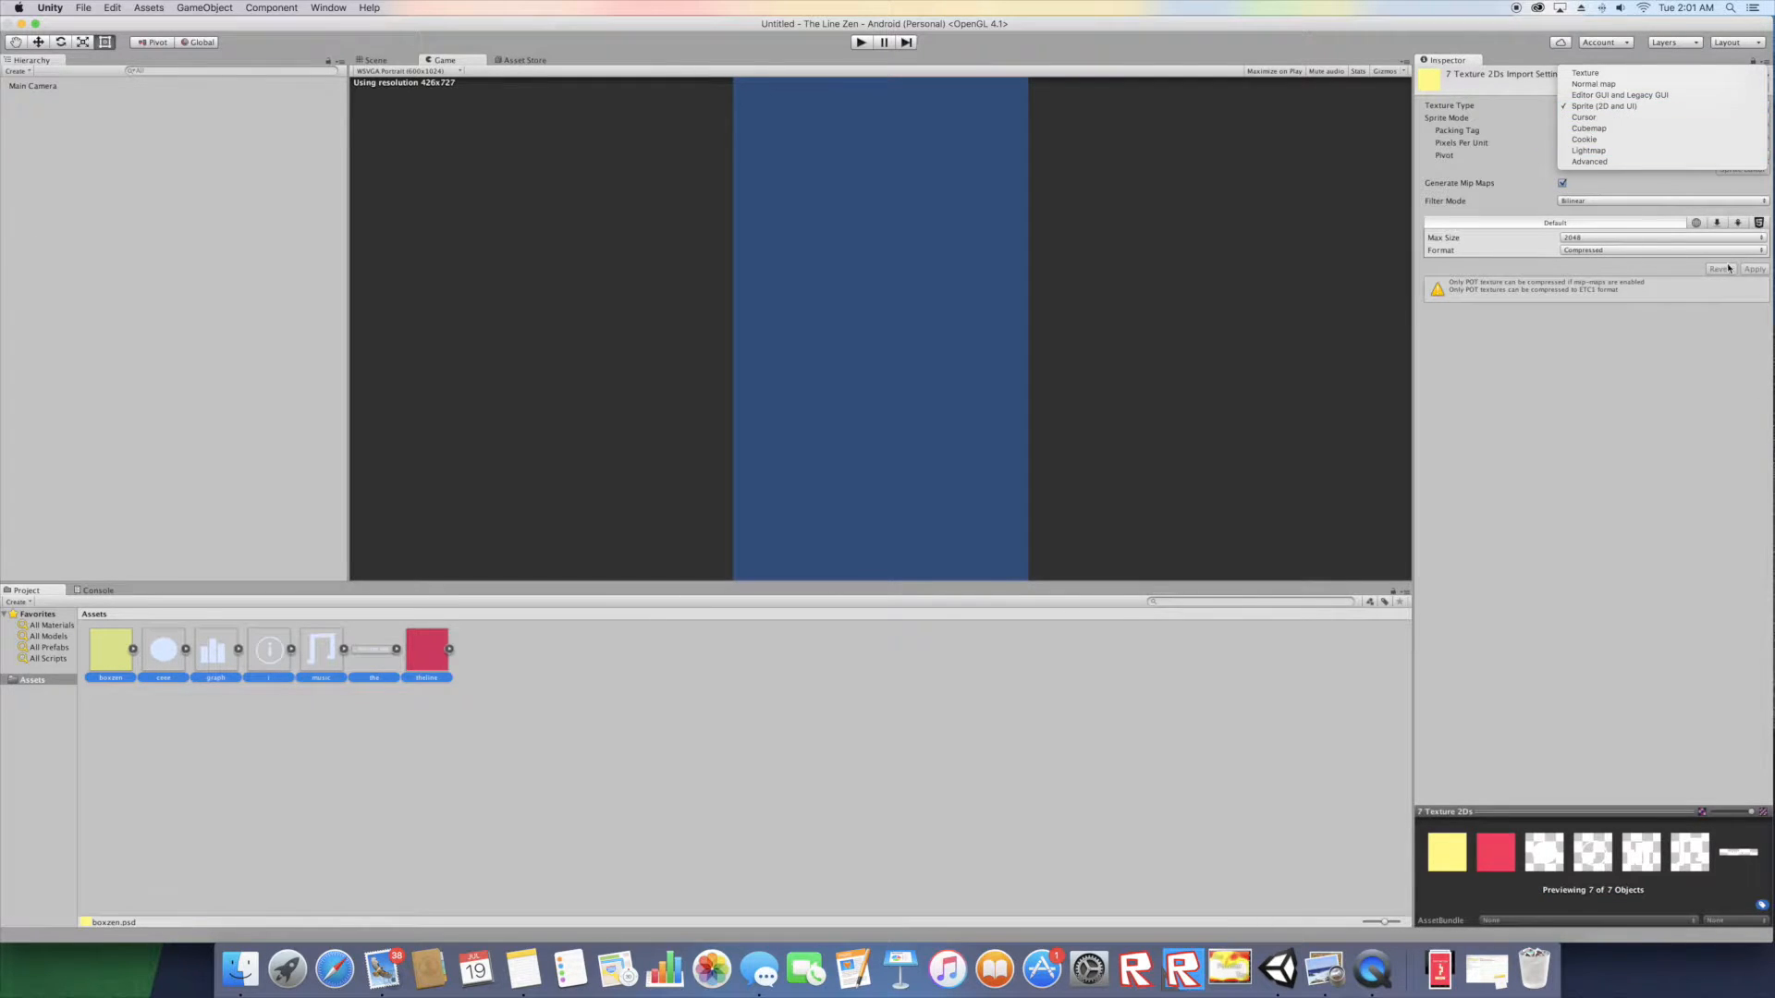
key(Escape)
click(548, 688)
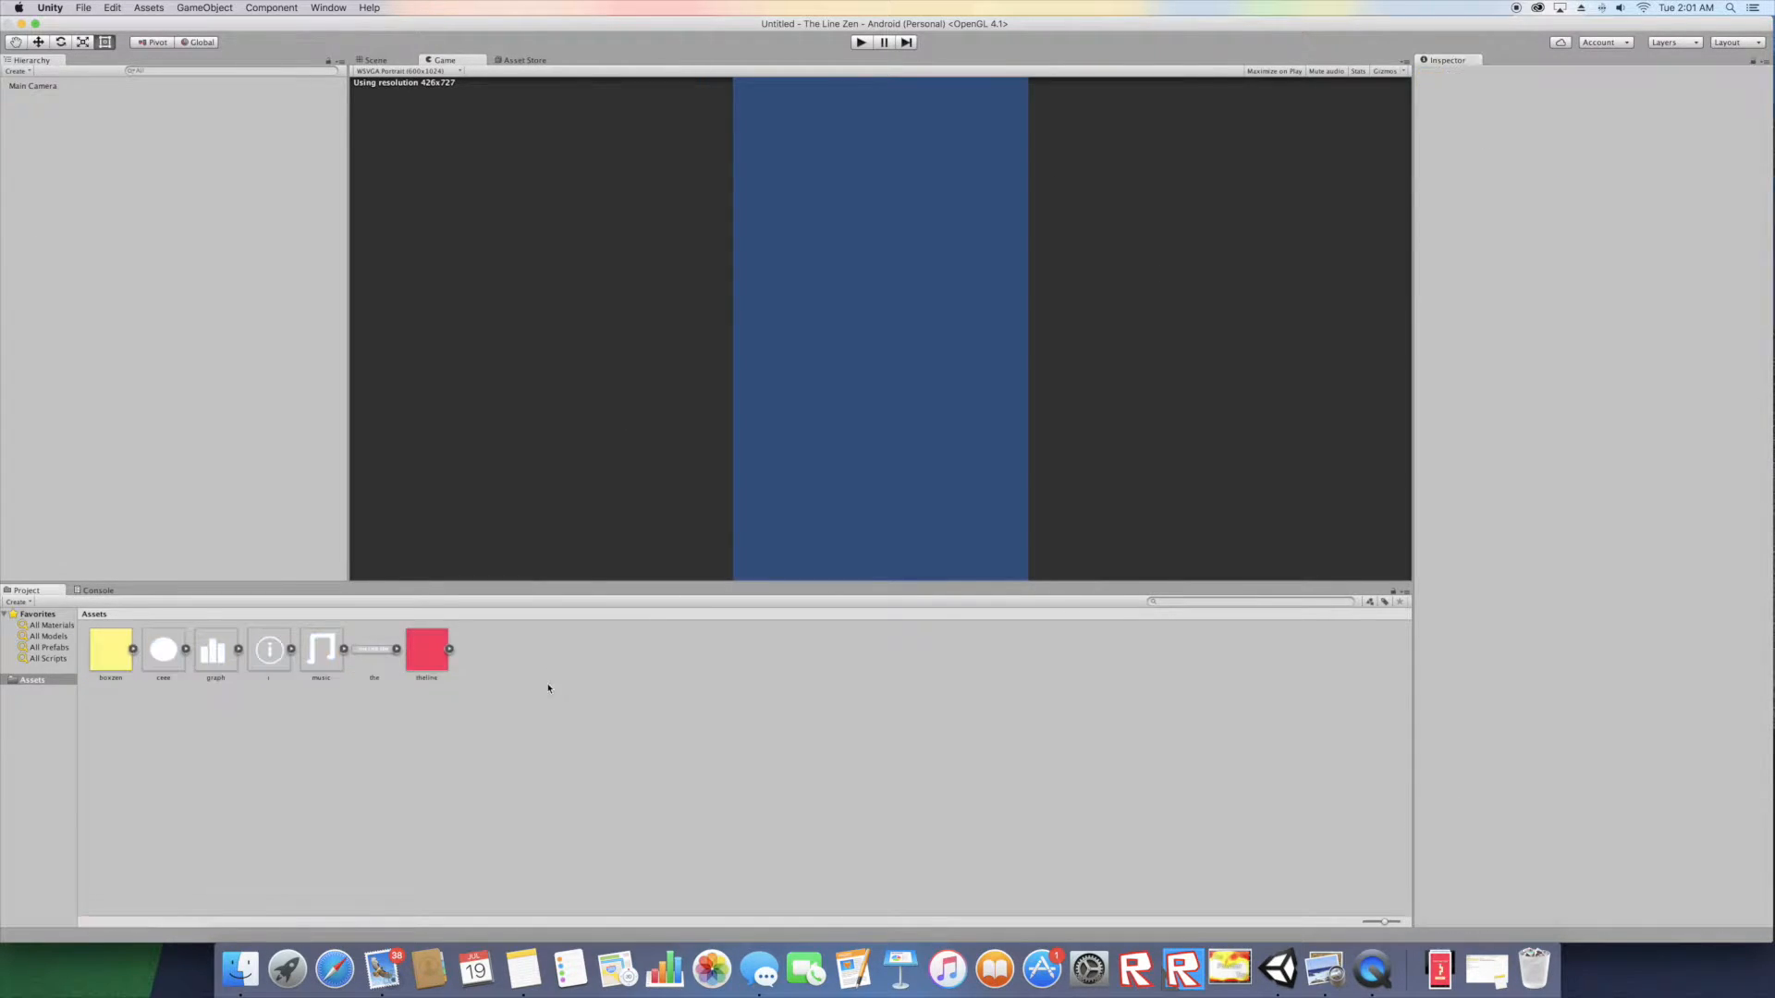
- Add the red theline sprite to the scene and rename the object "background"
drag(422, 655, 165, 346)
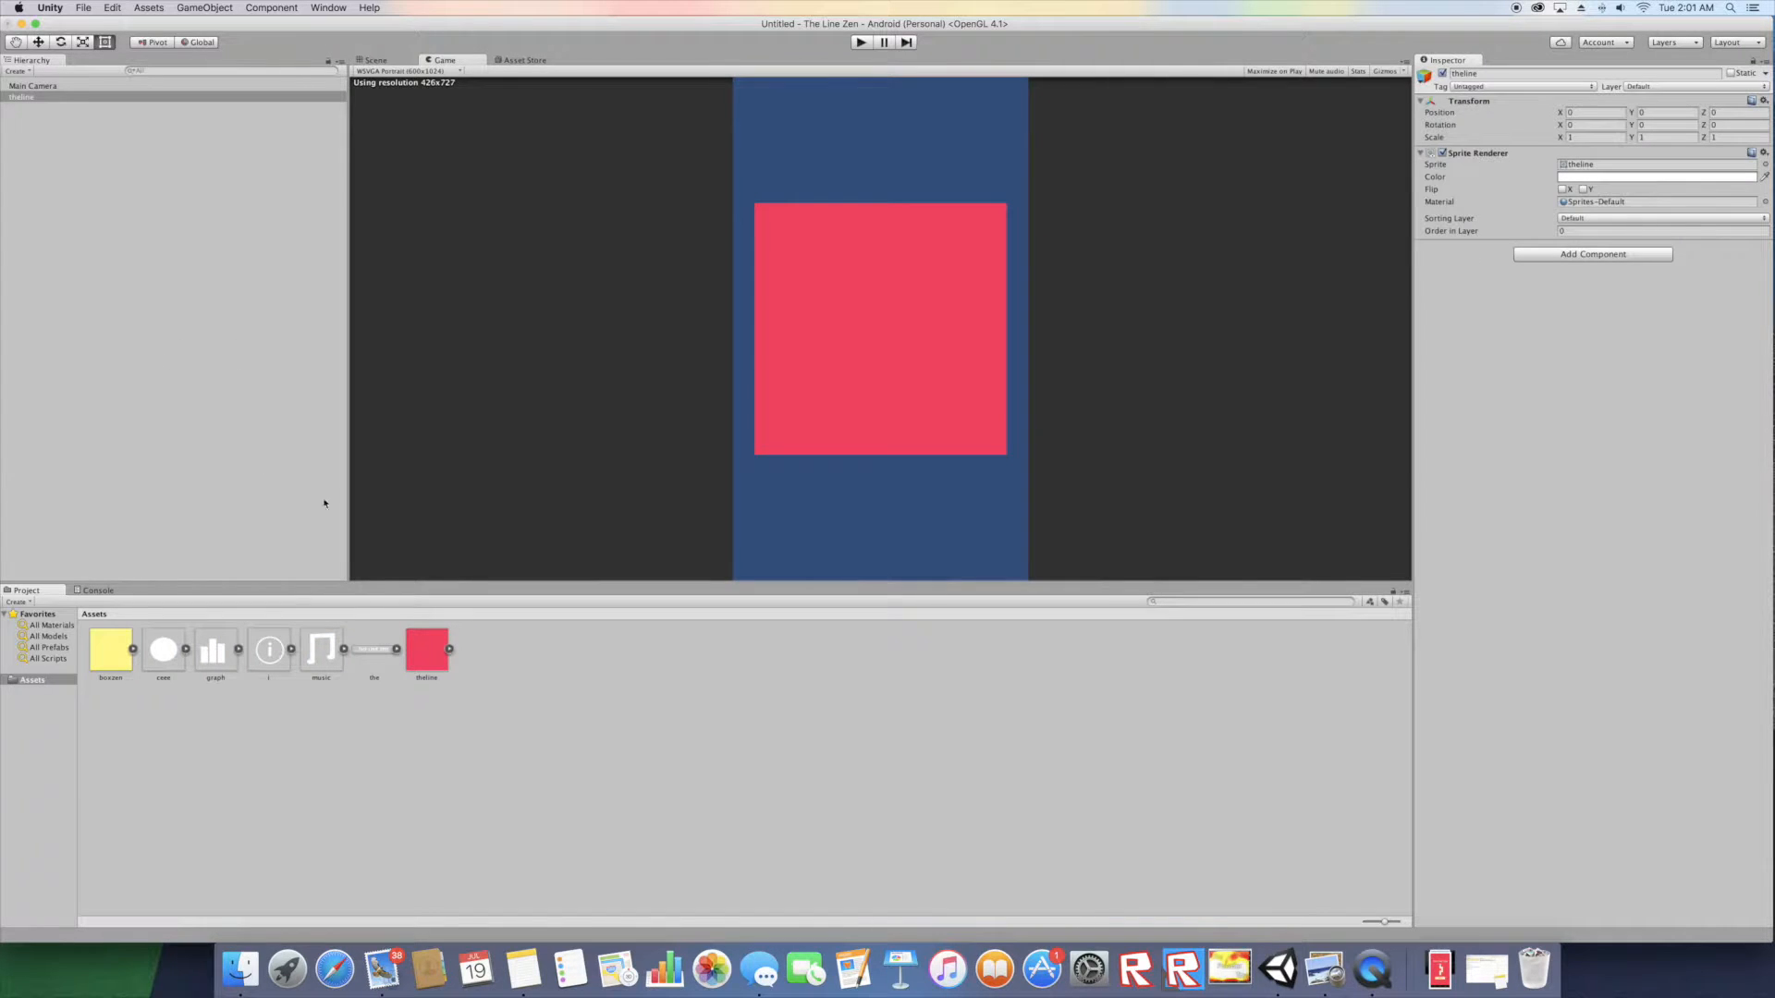
click(1567, 74)
text(background)
key(Return)
- Scale the background sprite to X 1.24 and Y 2.09 so it fills the camera view
drag(1640, 139, 1661, 111)
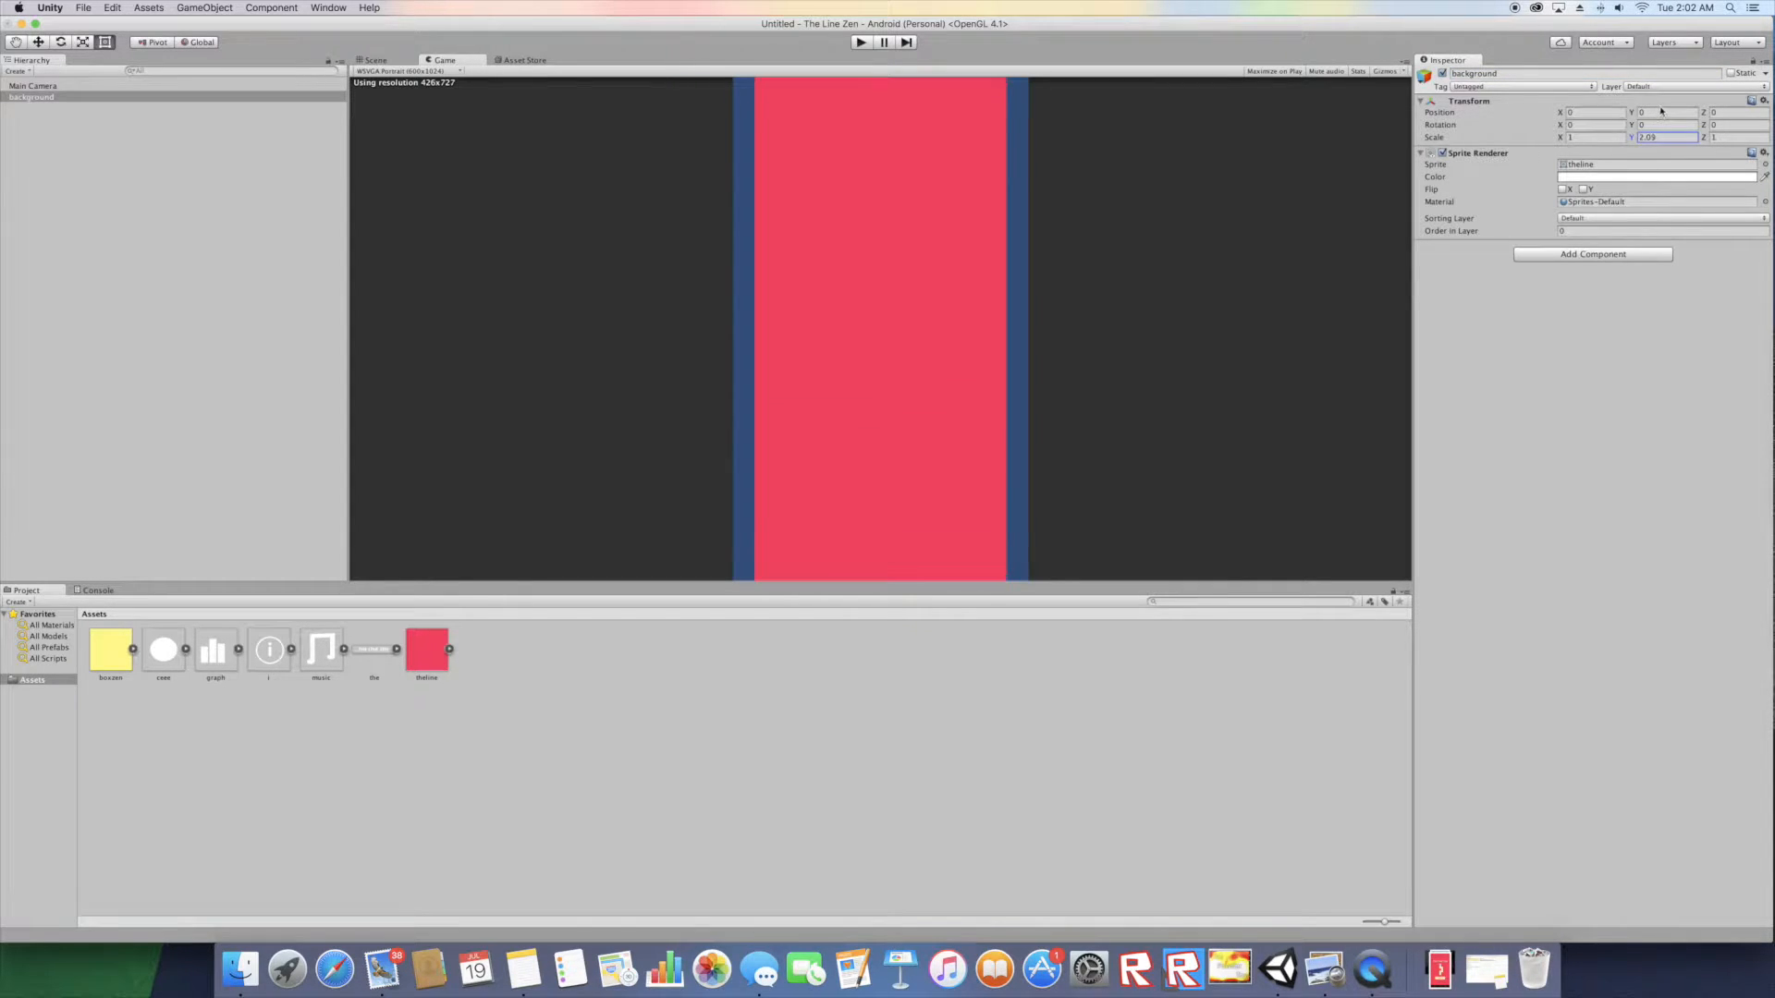
click(1556, 140)
drag(1567, 142, 1581, 146)
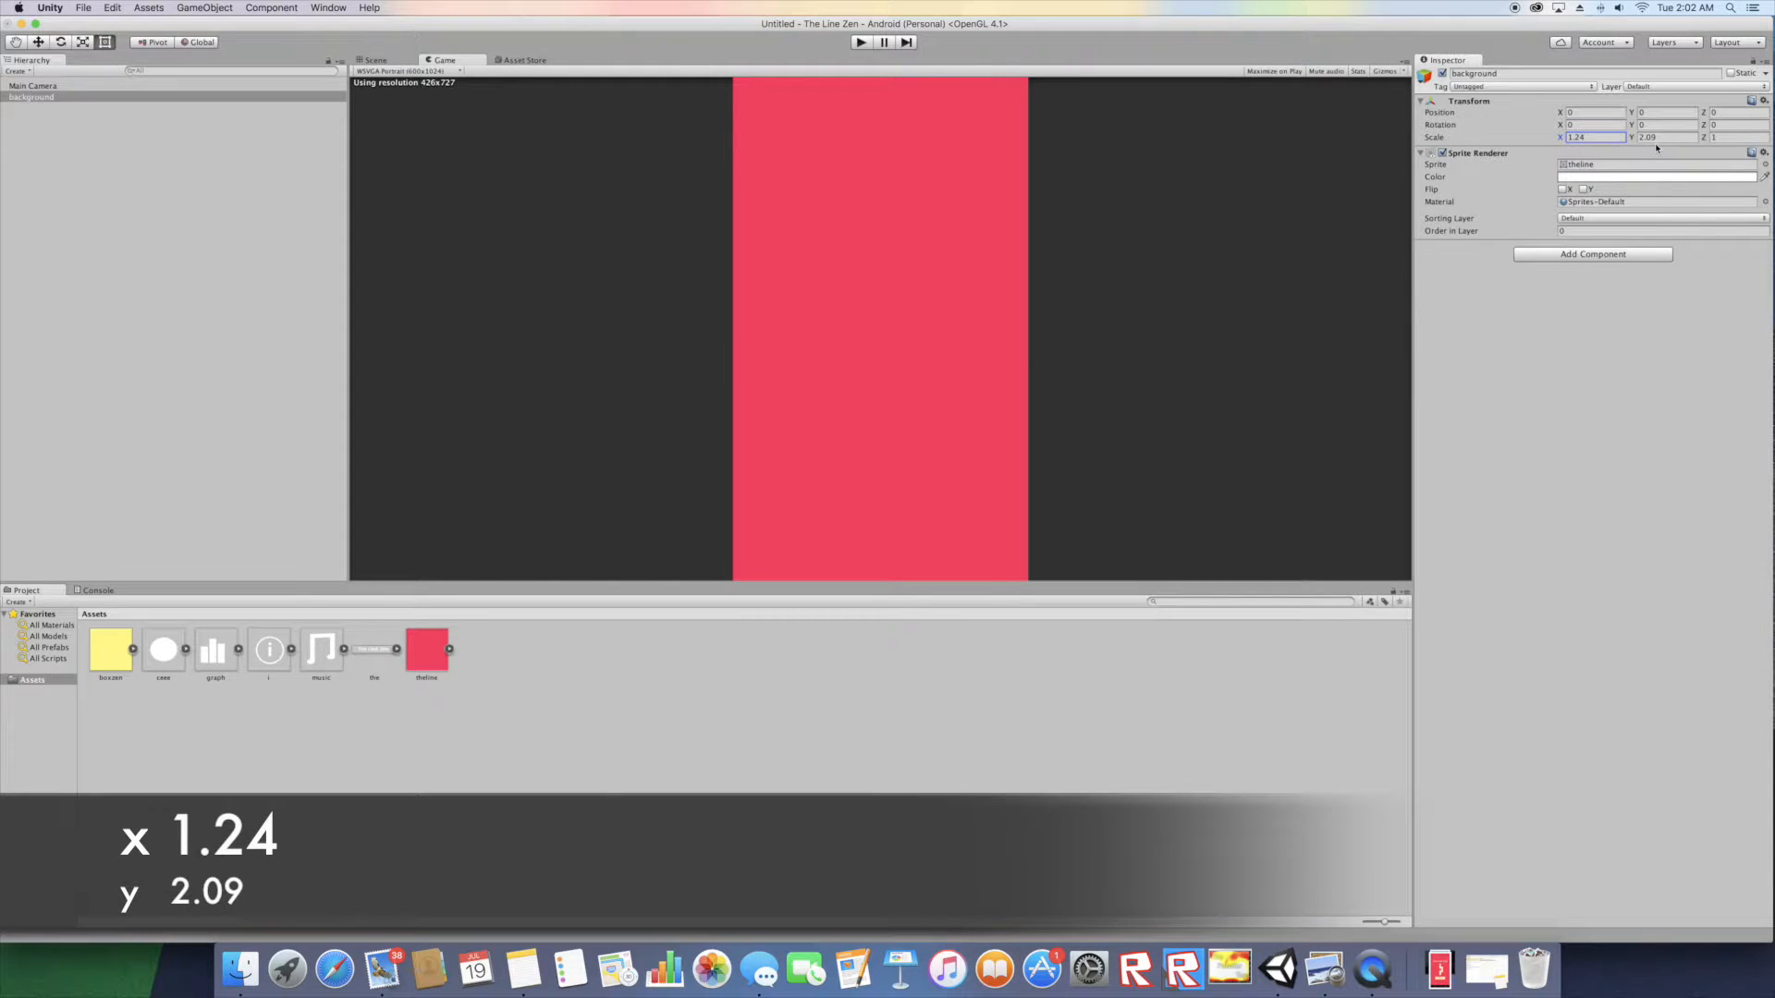
- Check the target platform in the build settings and set the game view to WSVGA Portrait (600x1024)
click(82, 9)
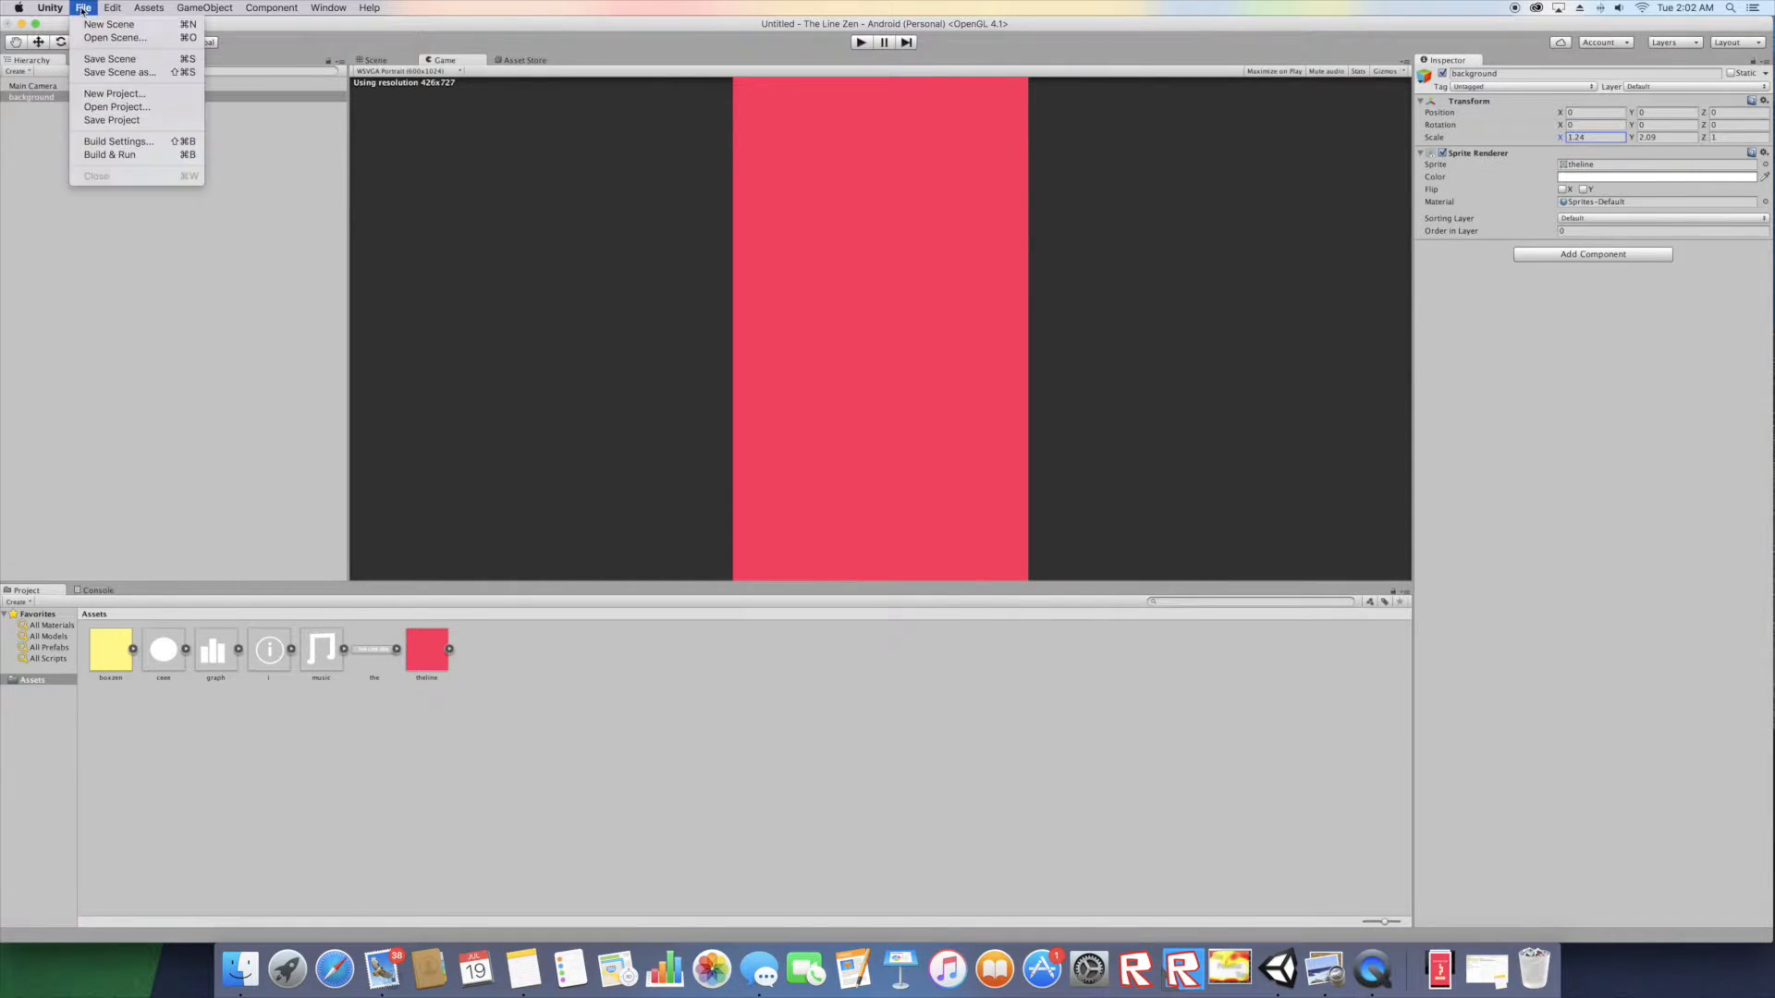
click(119, 141)
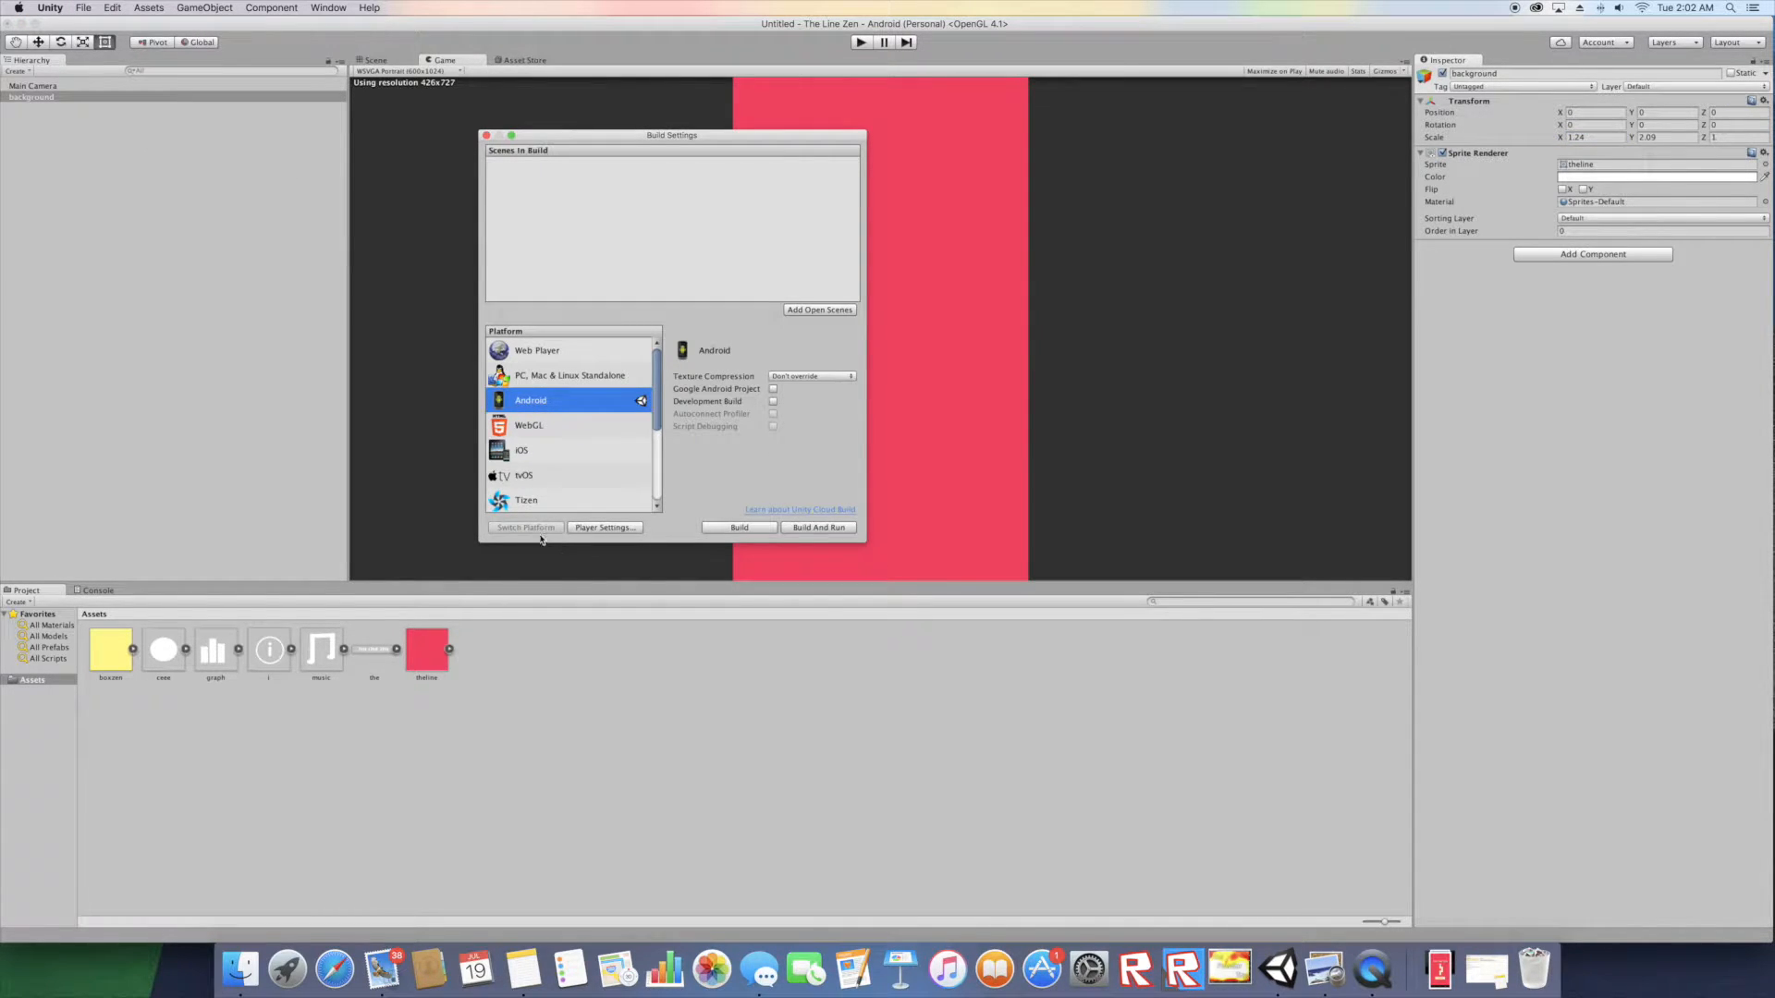
click(487, 135)
click(379, 70)
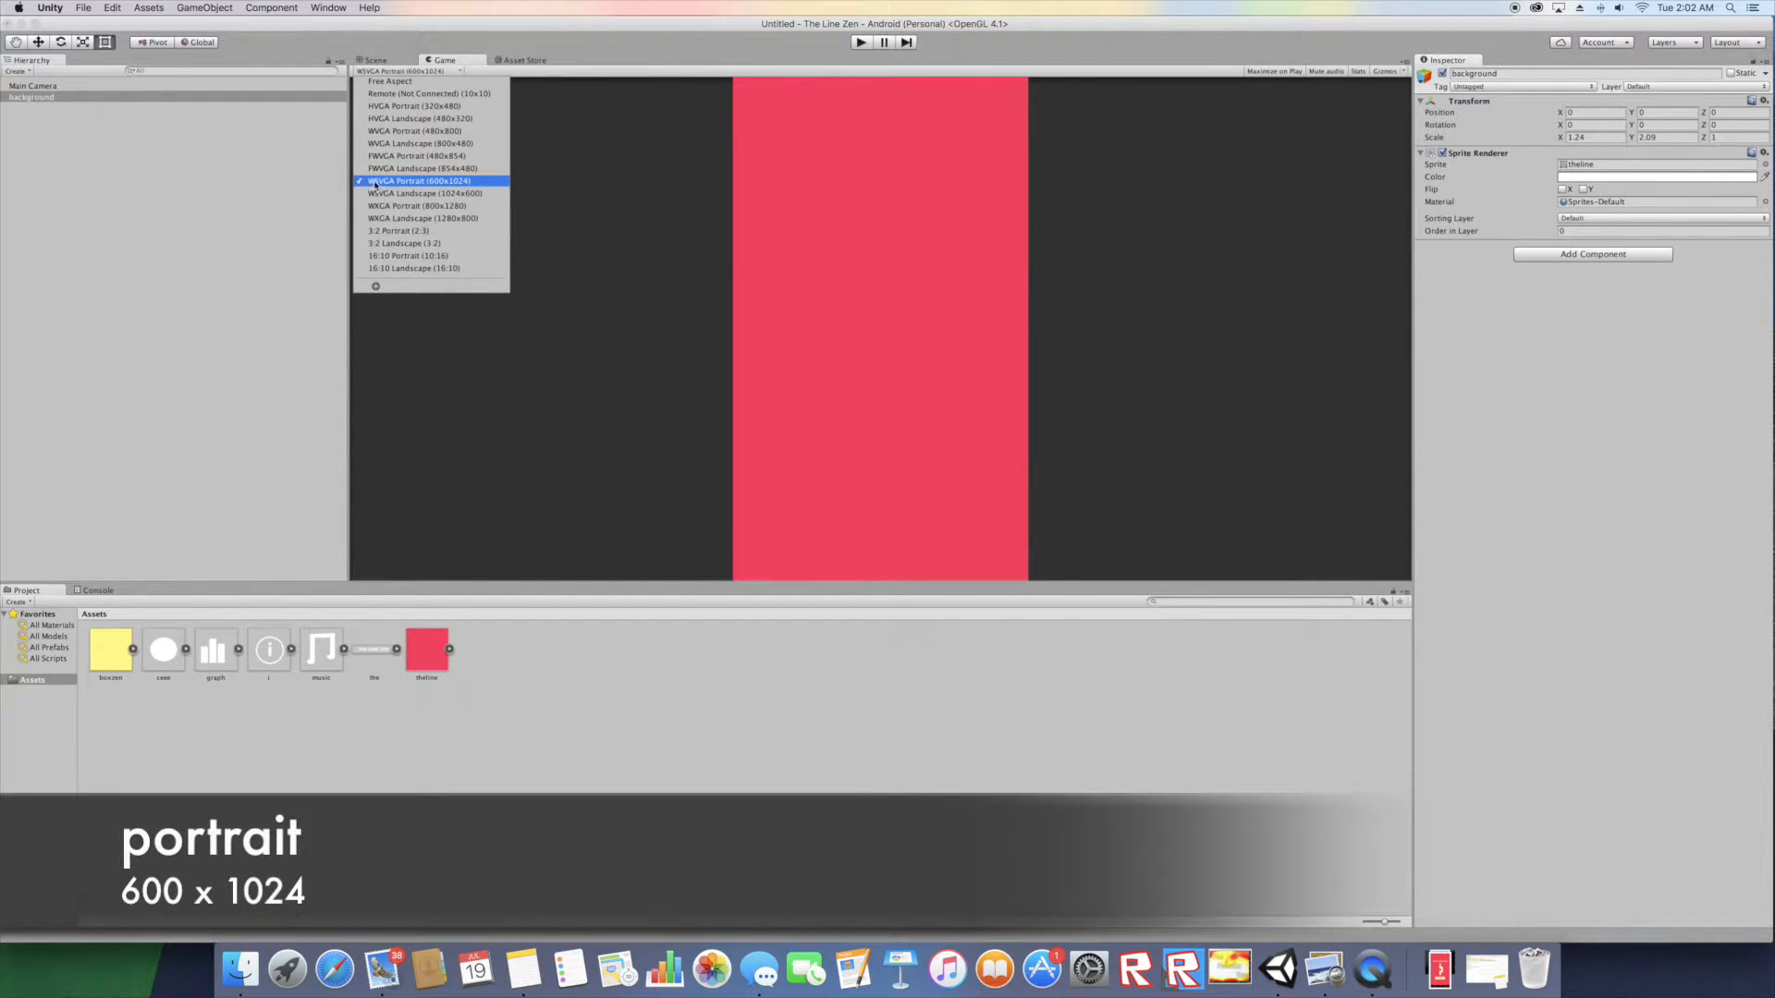
click(445, 188)
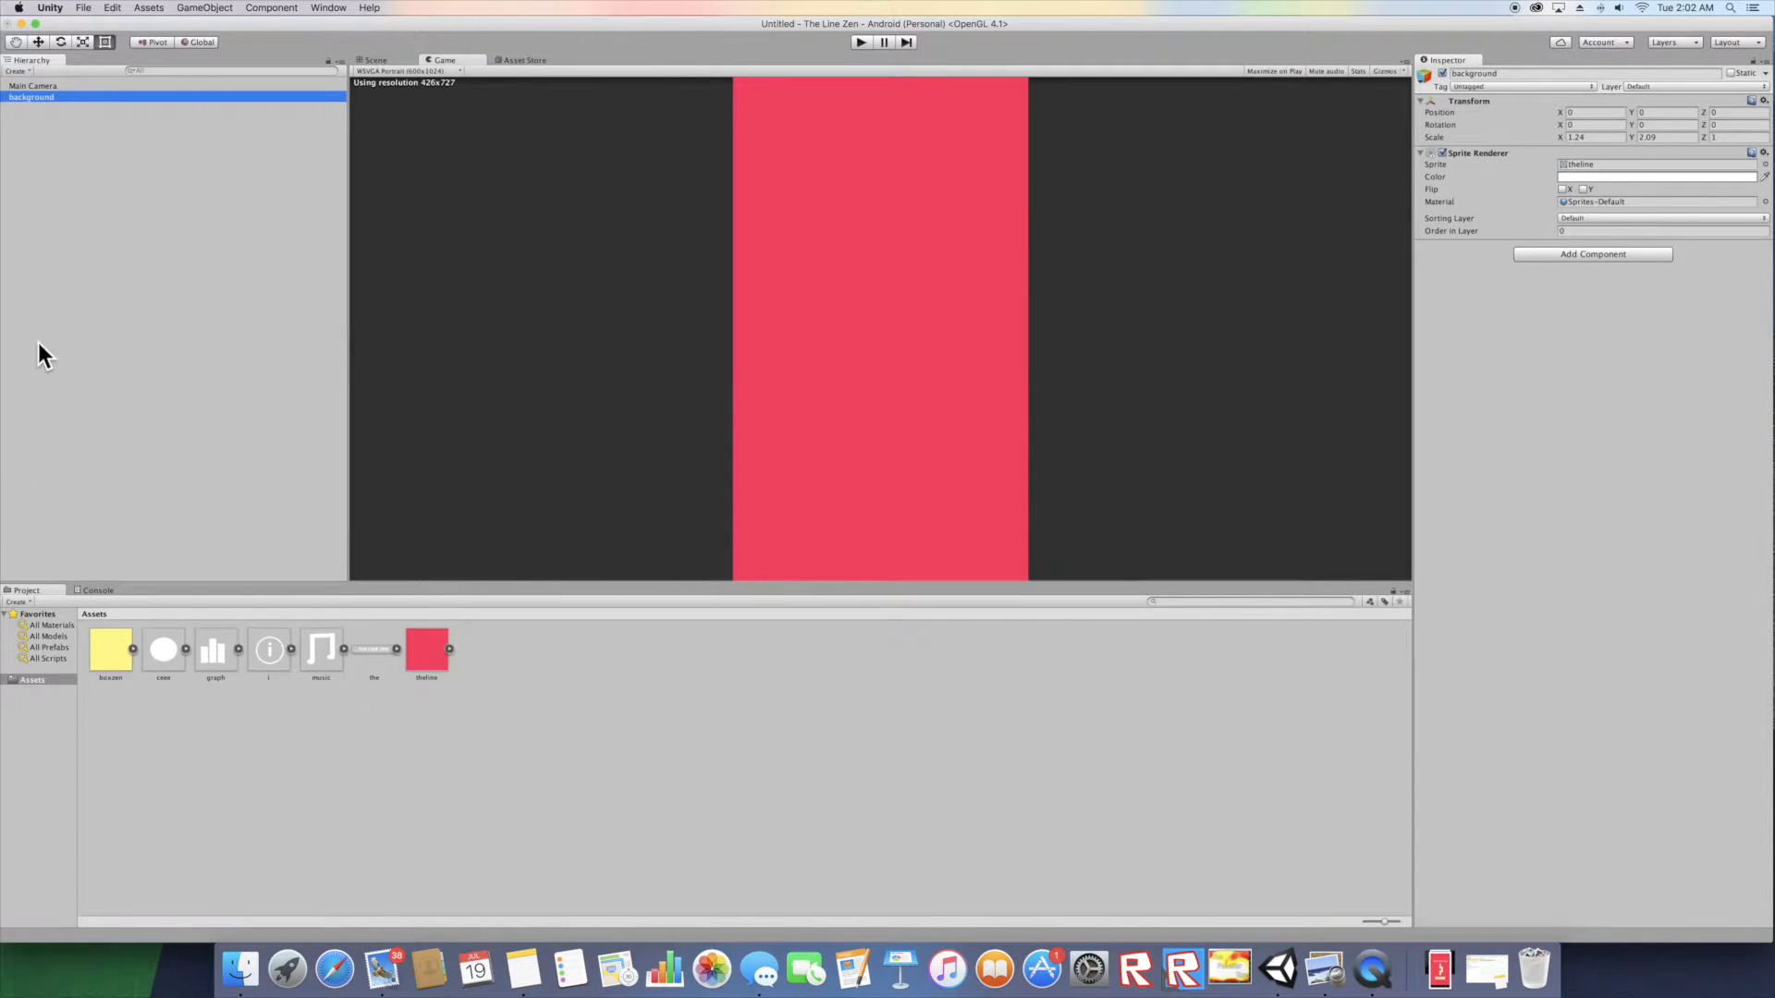
- Add the title sprite "the" to the scene and set its Y position to 2.62, comparing against the reference screenshot
drag(375, 656, 215, 325)
drag(1632, 112, 1663, 29)
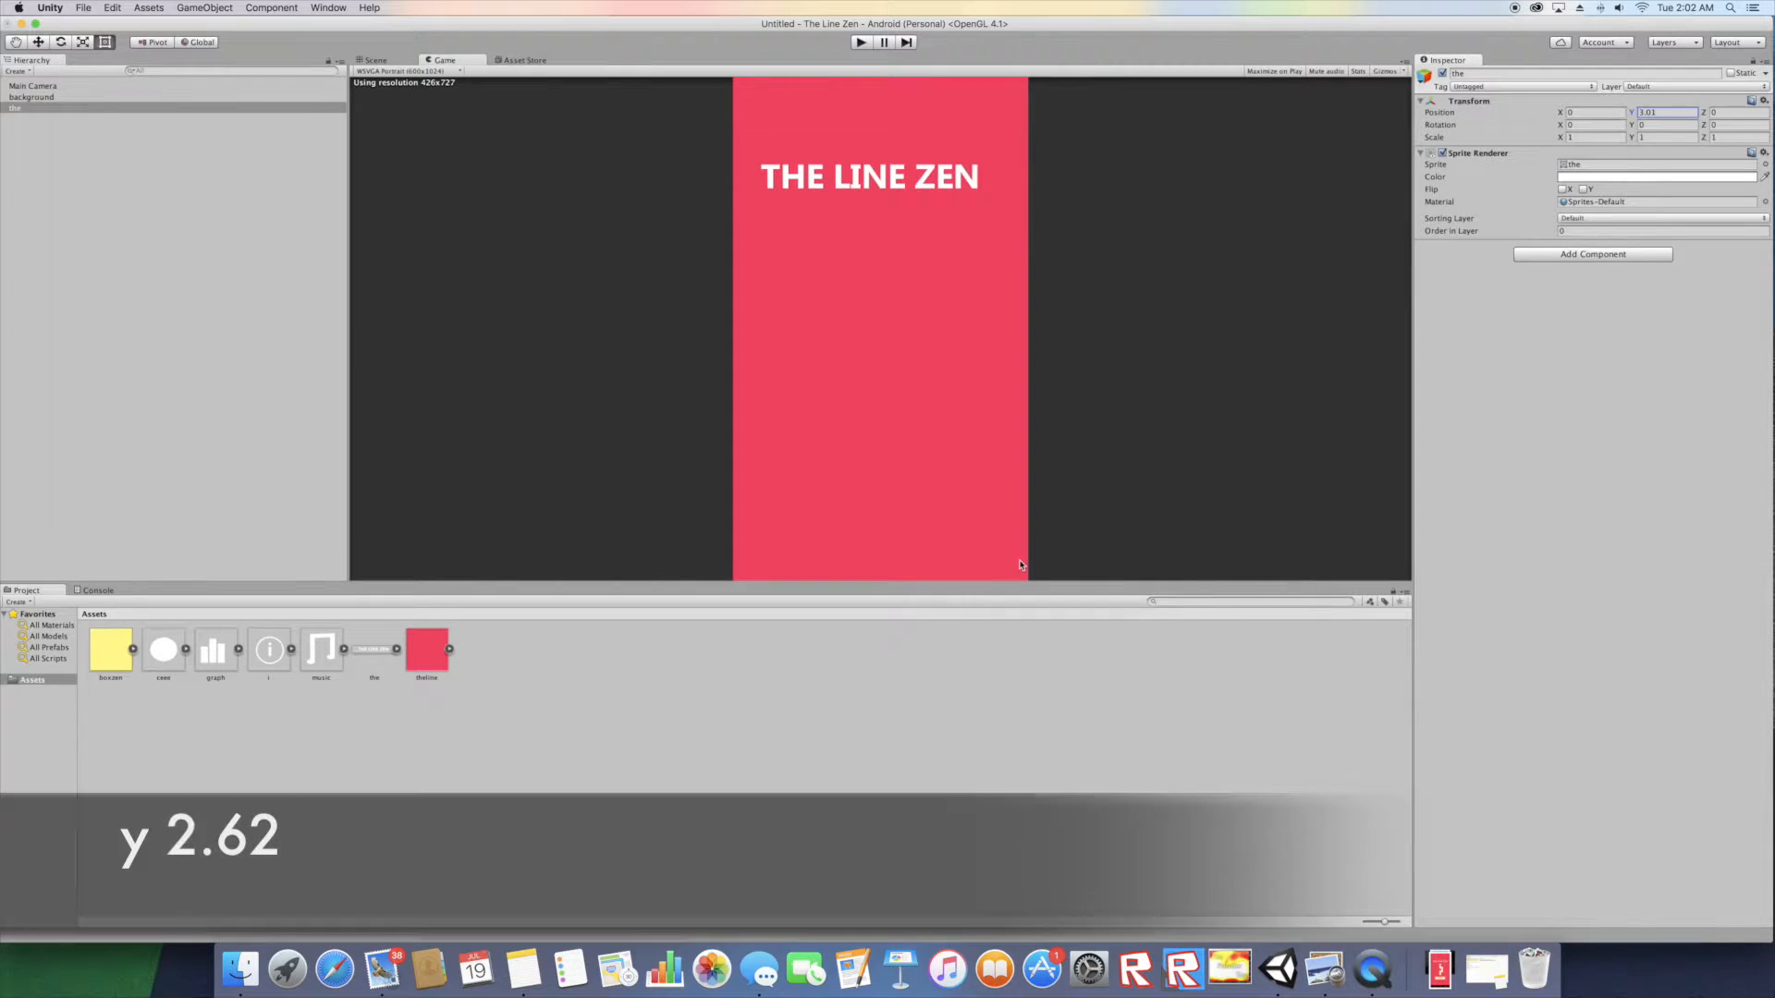
click(1325, 969)
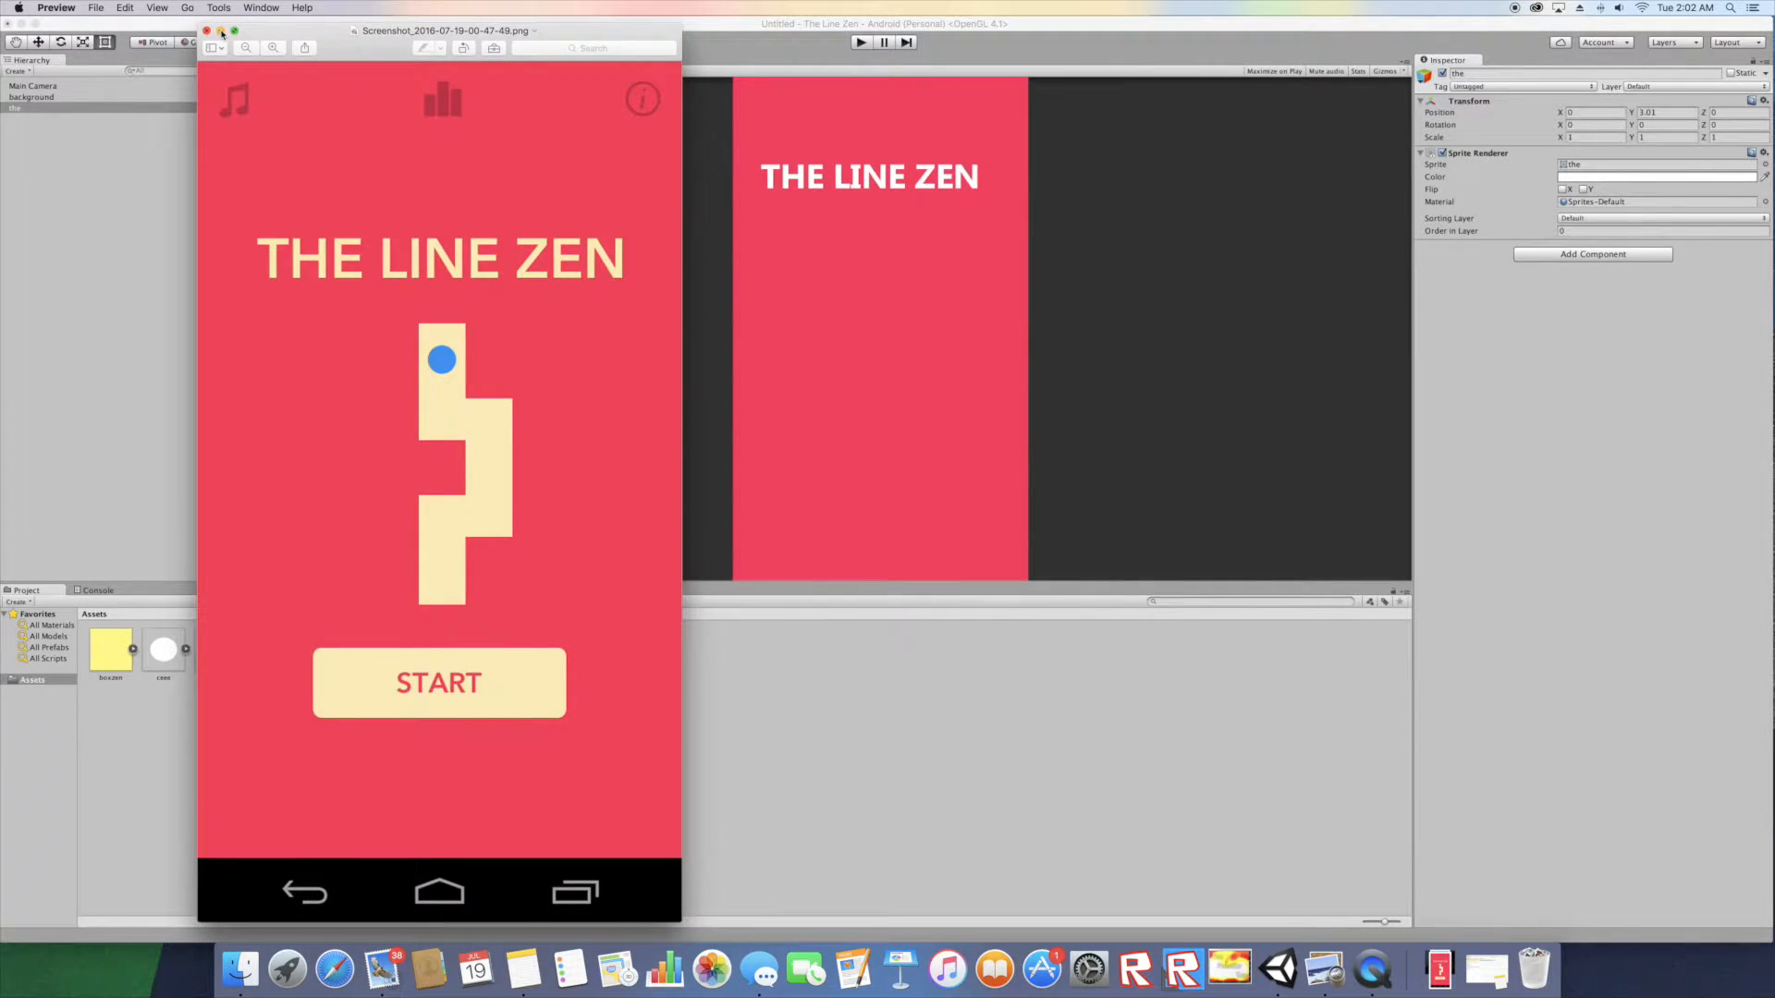
click(221, 31)
drag(1629, 114, 1620, 120)
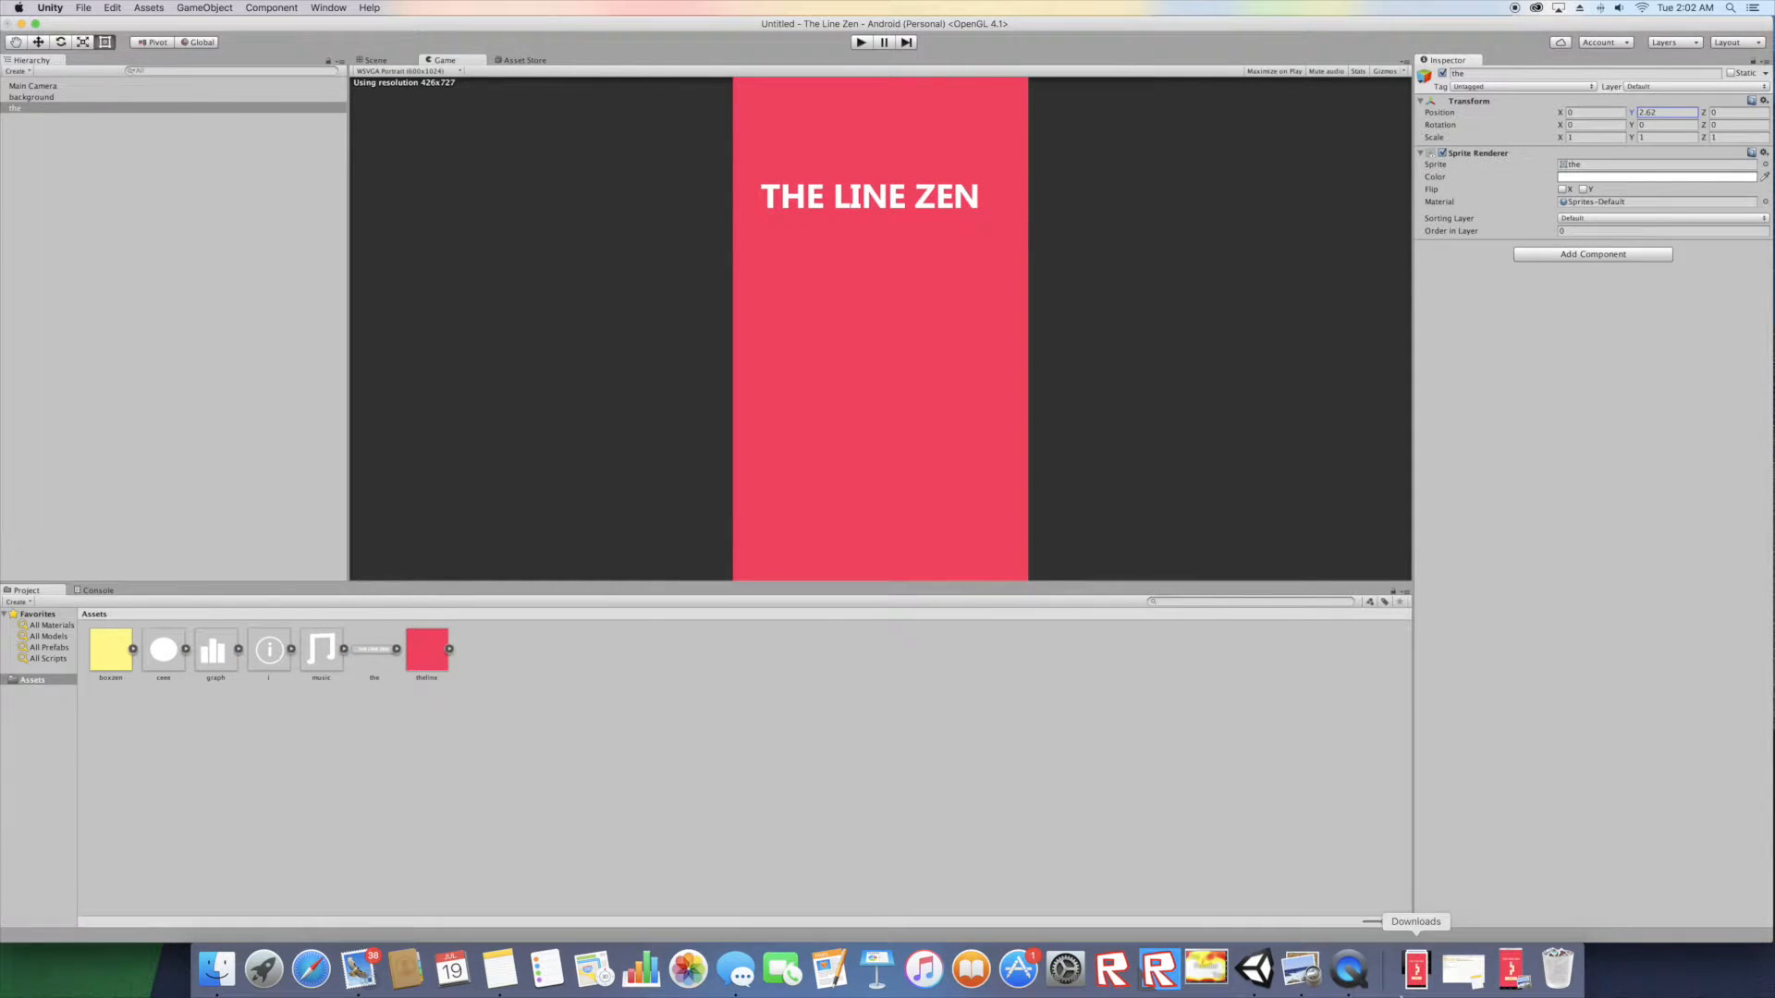
- Following the reference screenshot, add the yellow boxzen sprite, scaled to X 0.16 and Y 0.36, at Y position 0.8
click(1512, 969)
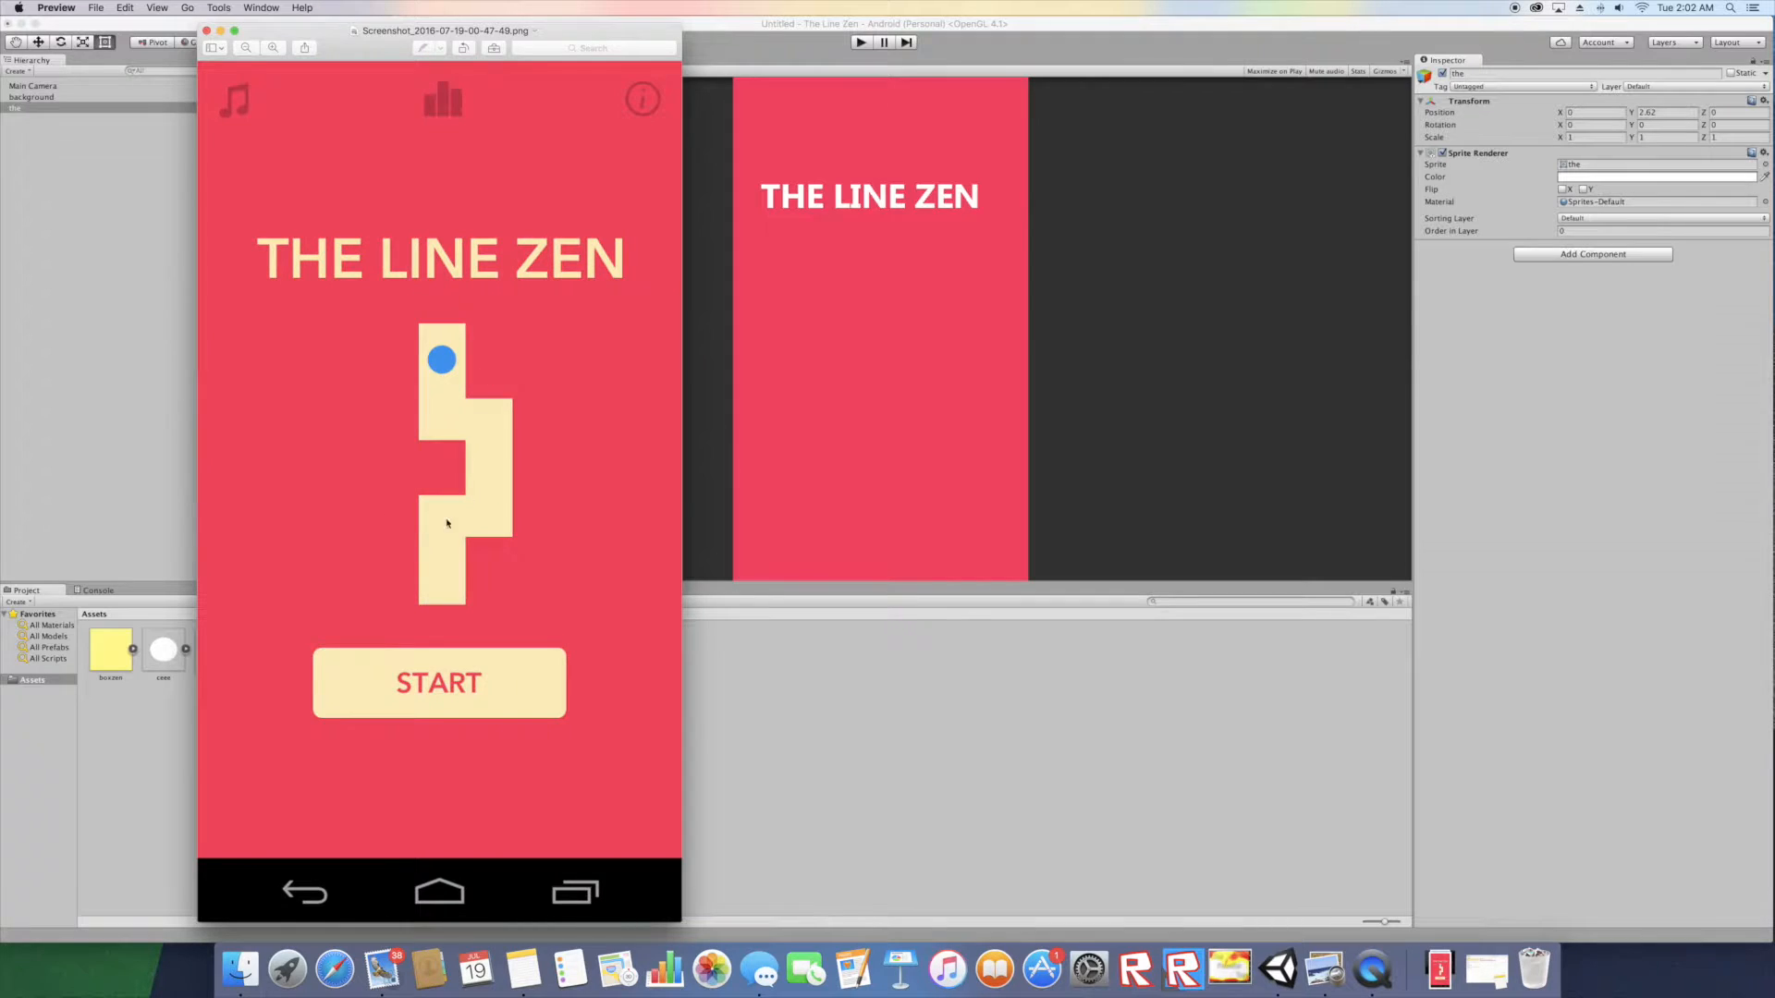
click(110, 657)
drag(97, 435, 97, 434)
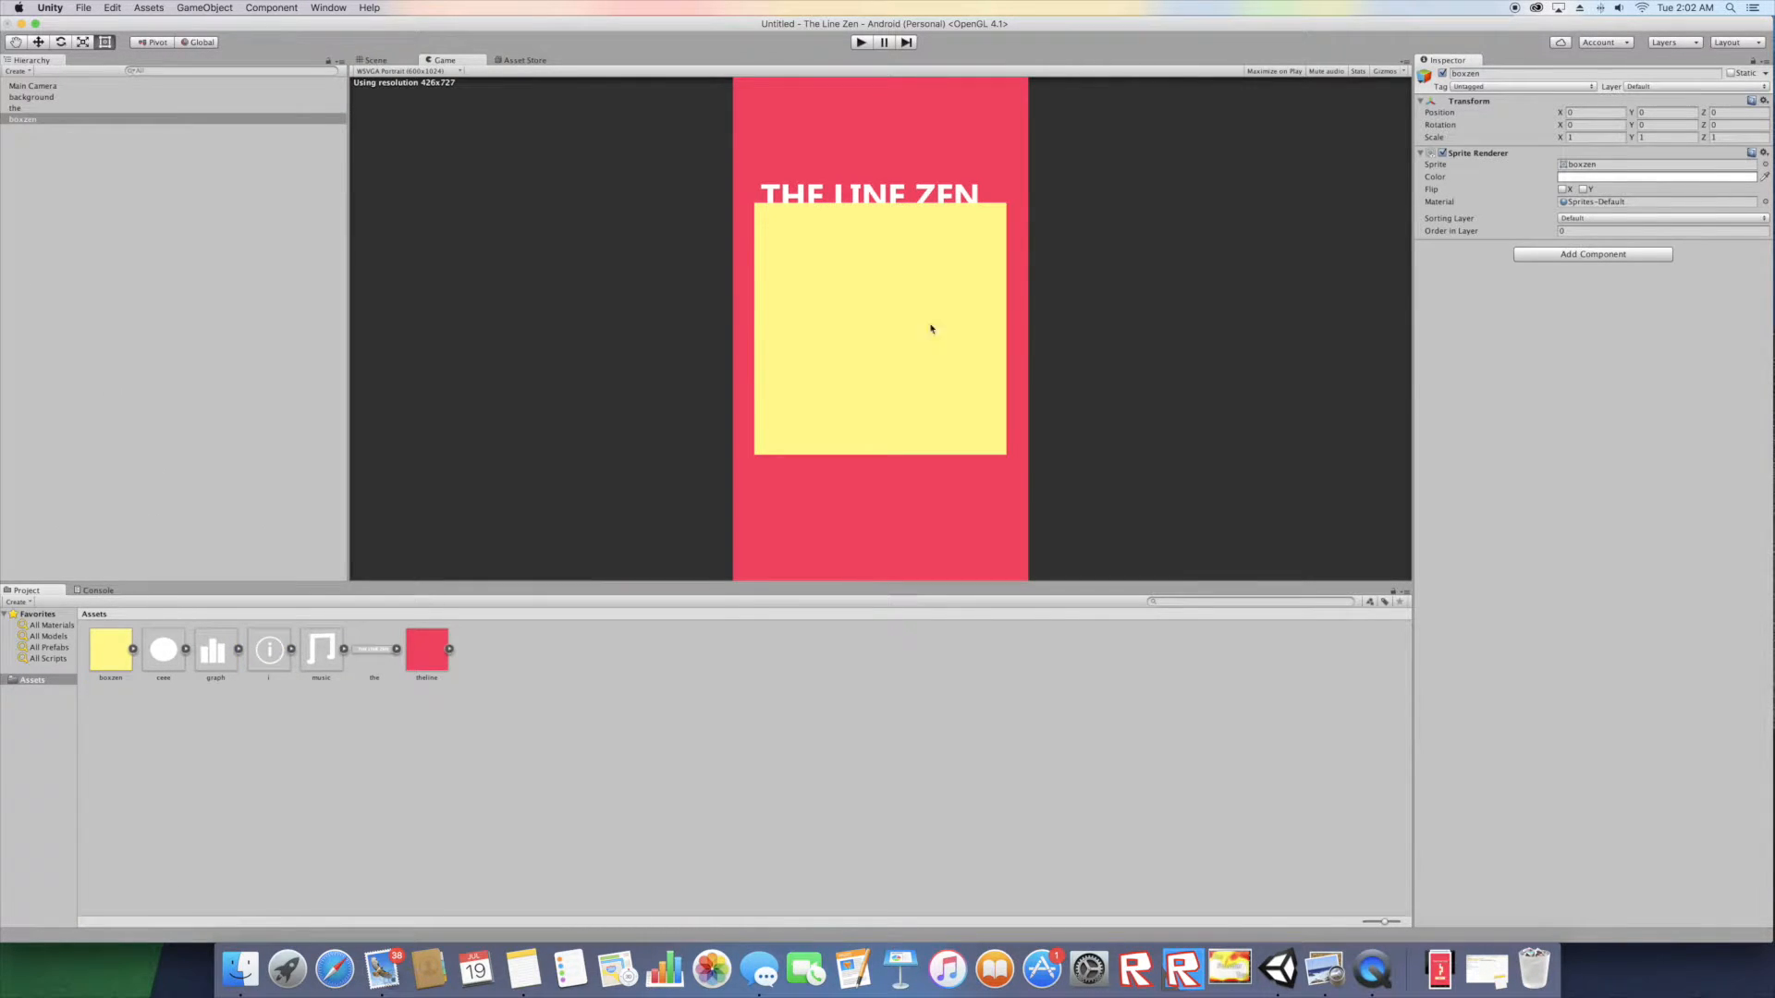
drag(1560, 137, 1381, 324)
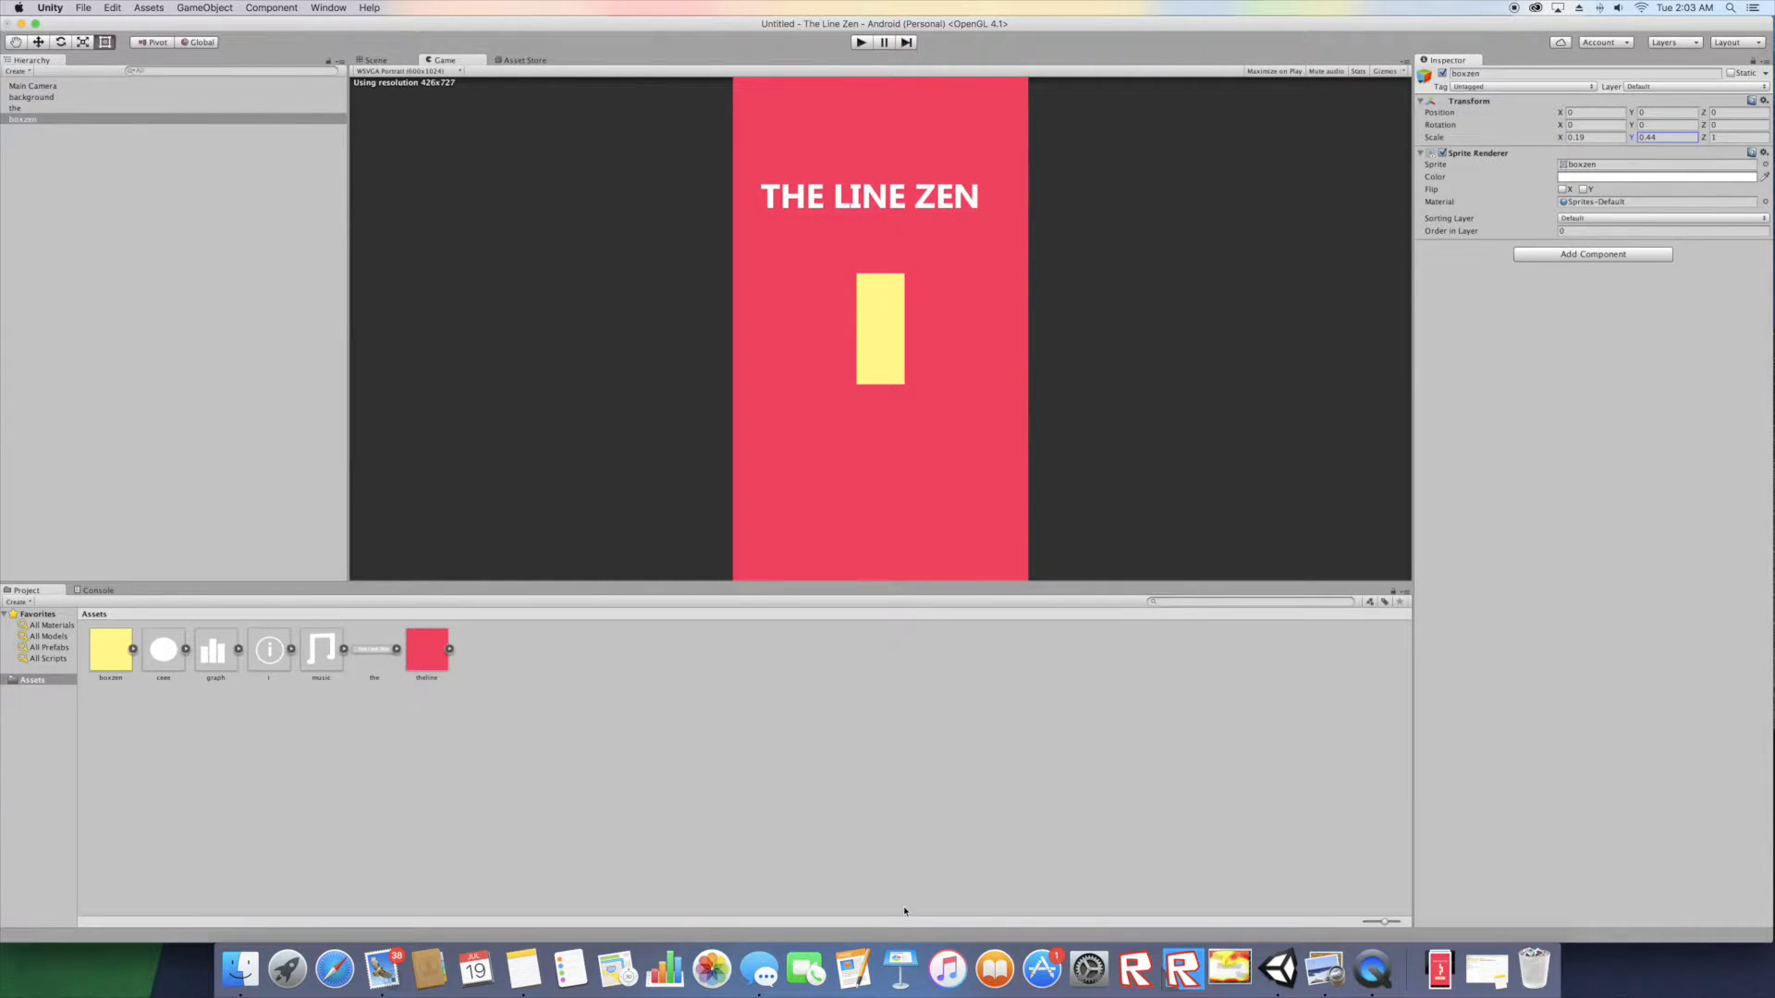
click(1325, 968)
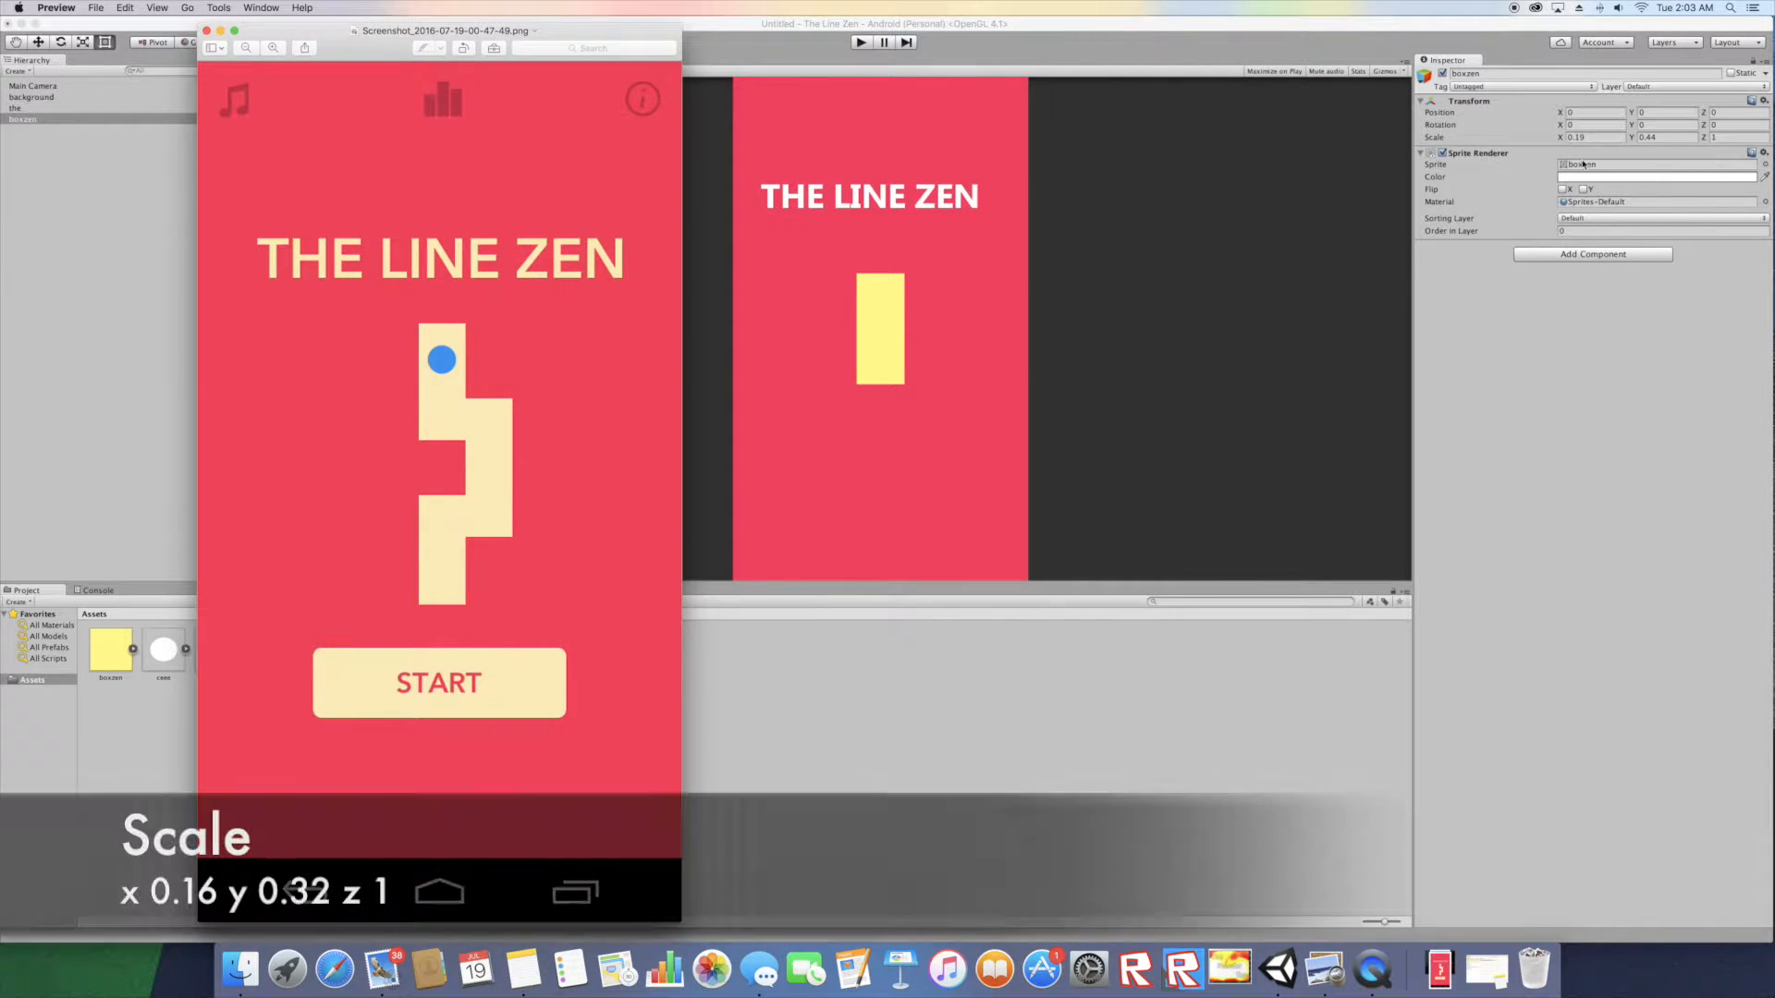
drag(1562, 139, 1640, 112)
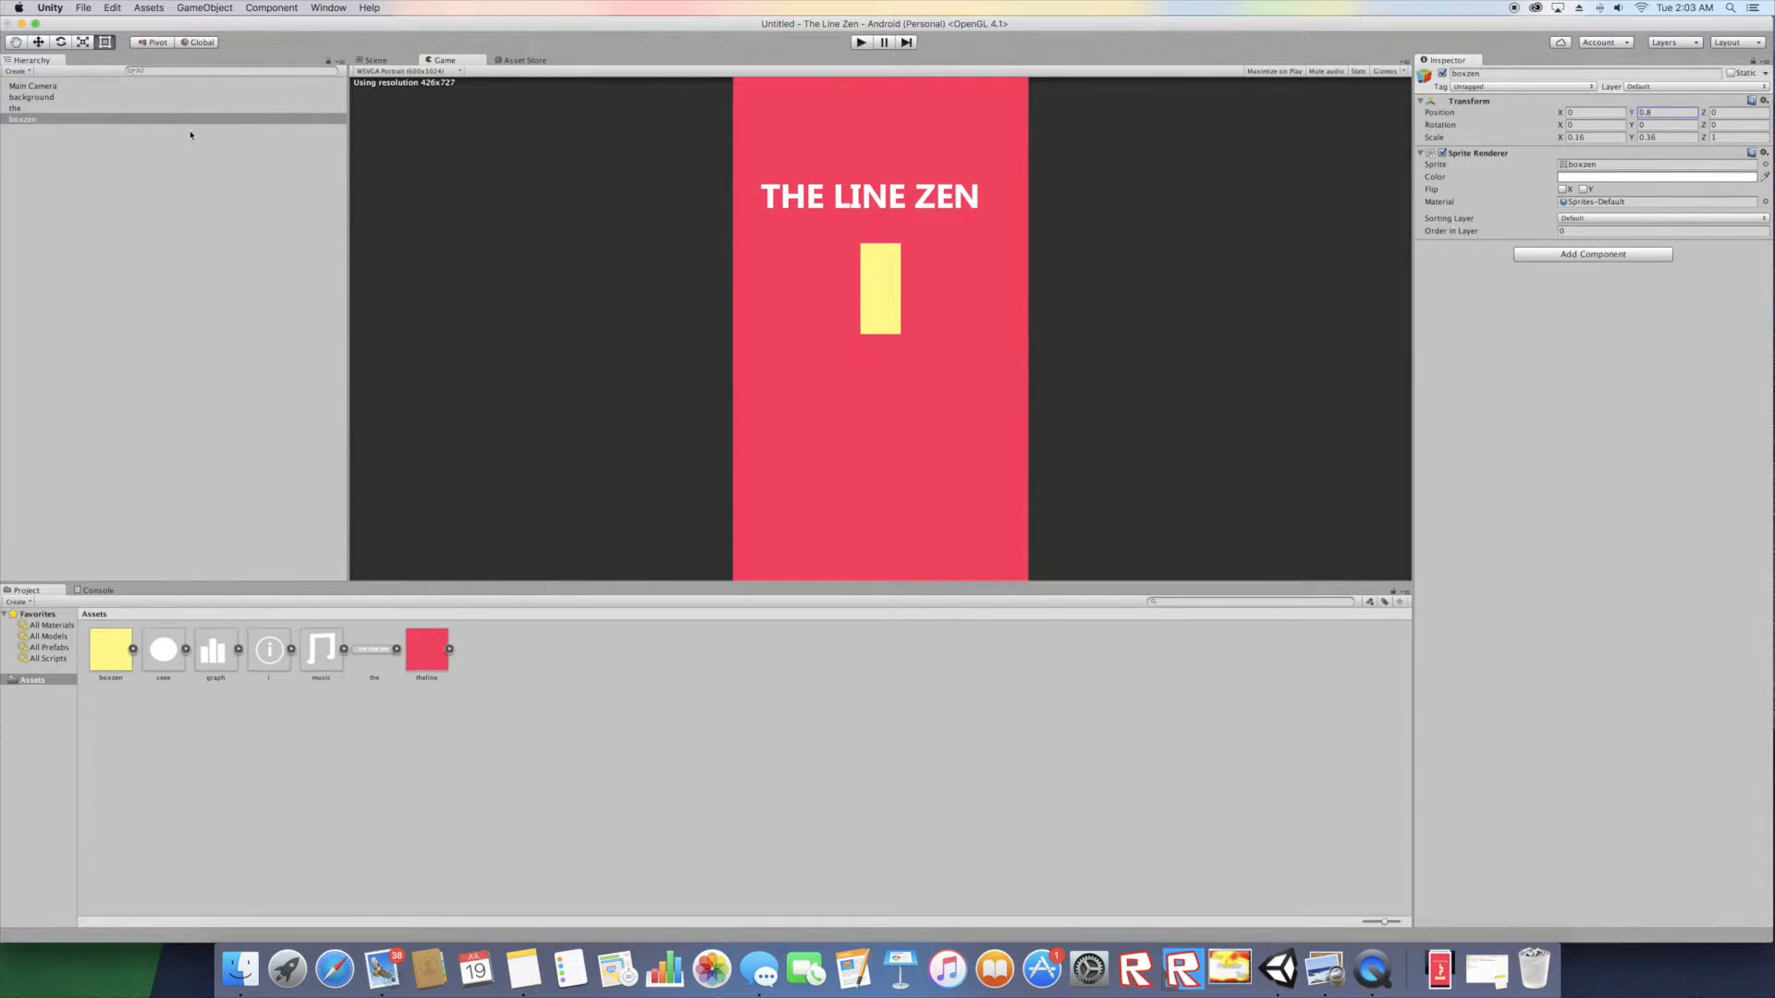
- Duplicate the boxzen sprite, place the copy at Y -2.09, and raise the original to Y 1.09
right_click(190, 138)
click(231, 175)
drag(1636, 113, 1118, 689)
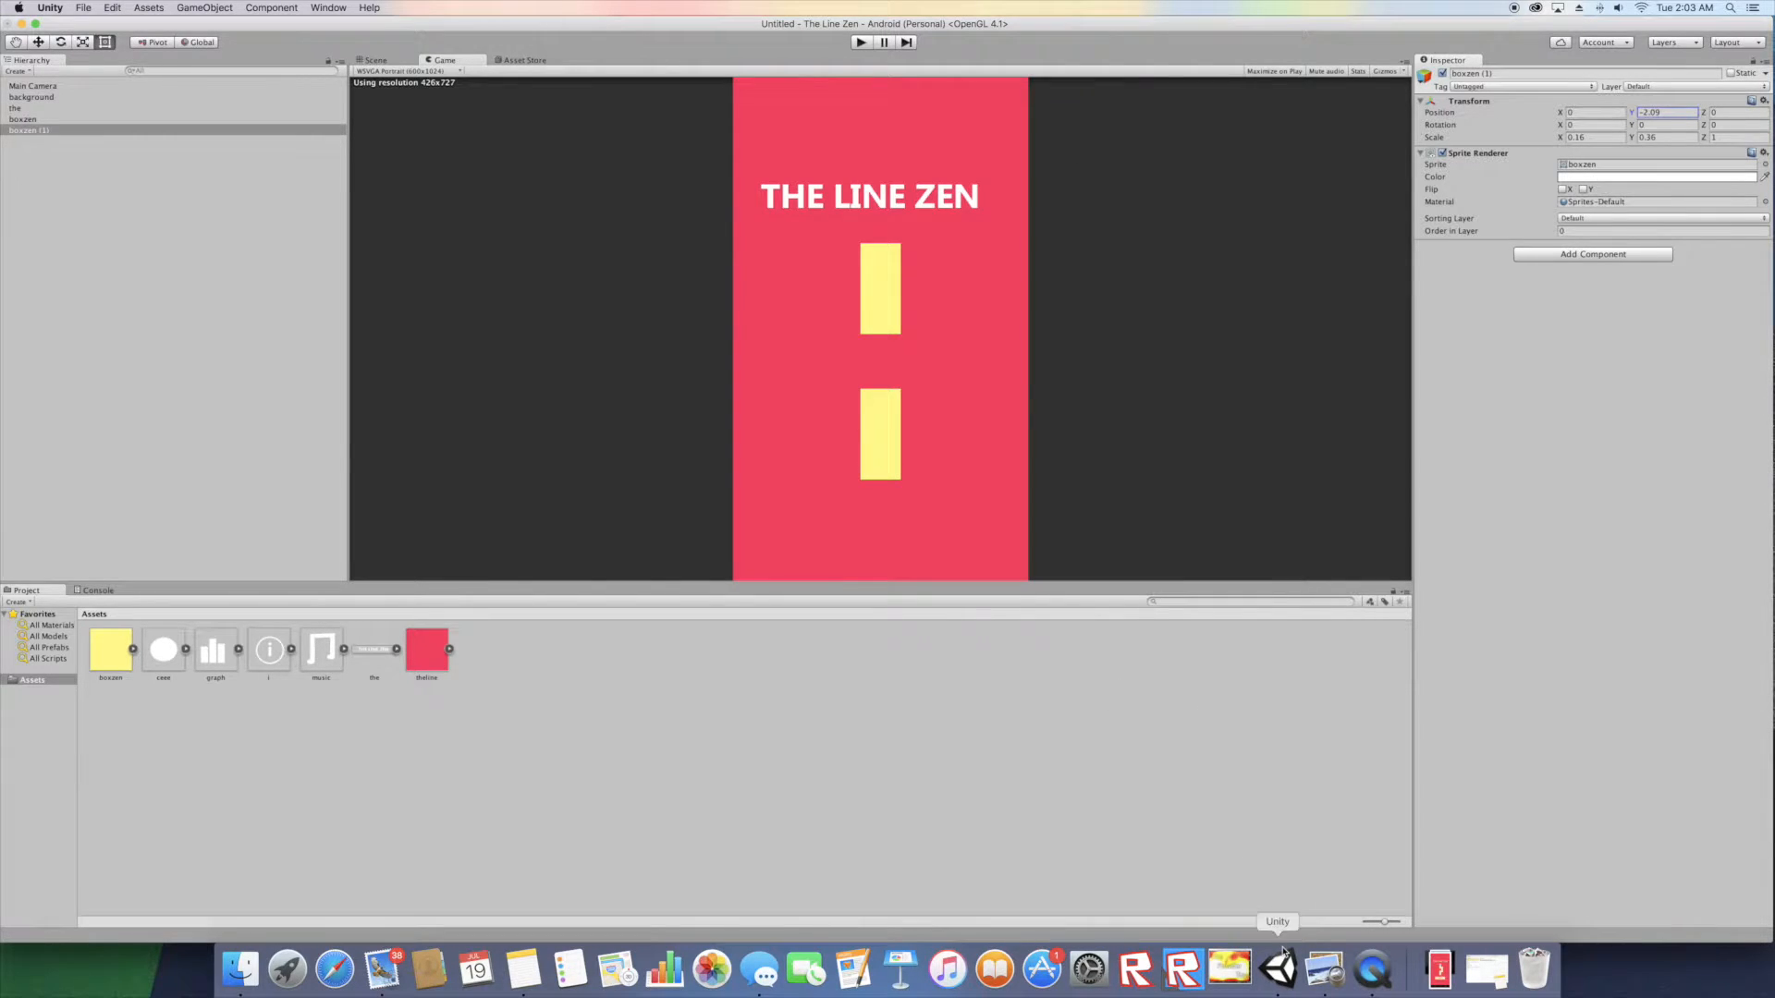
drag(1633, 112, 1639, 105)
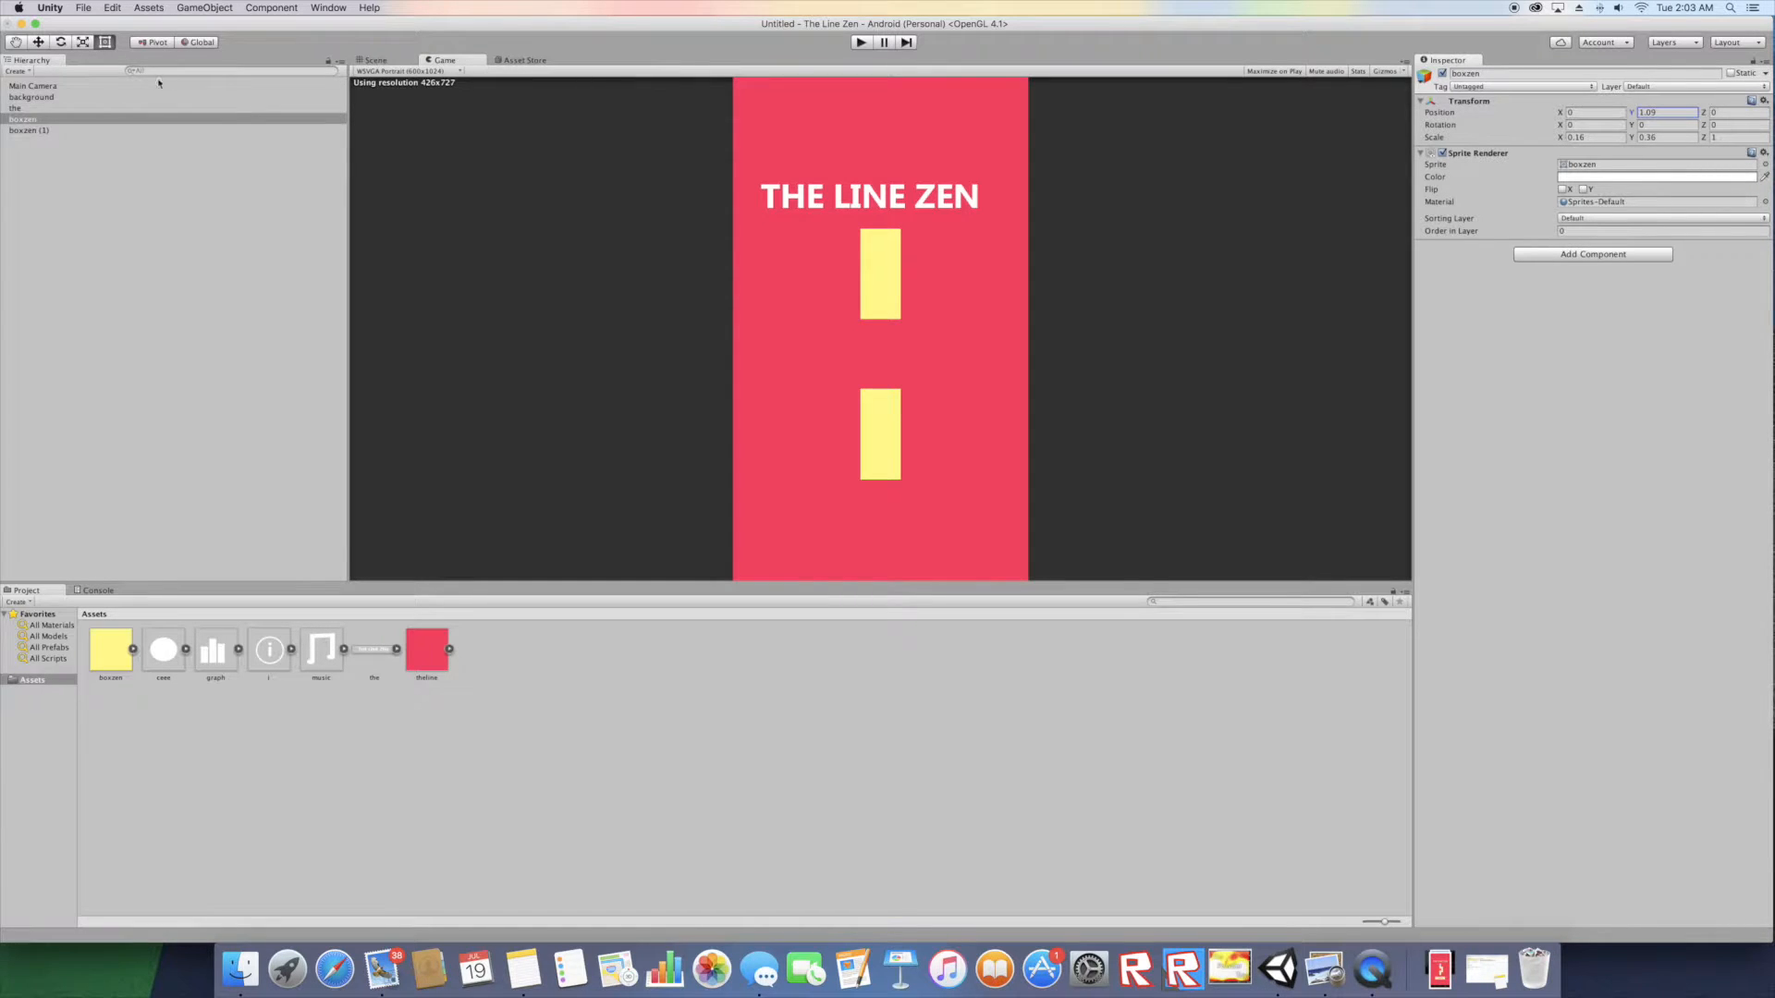
- Duplicate boxzen again as the connecting middle block at X 0.76, Y -0.54, with a Y scale of 0.49
right_click(152, 116)
click(176, 173)
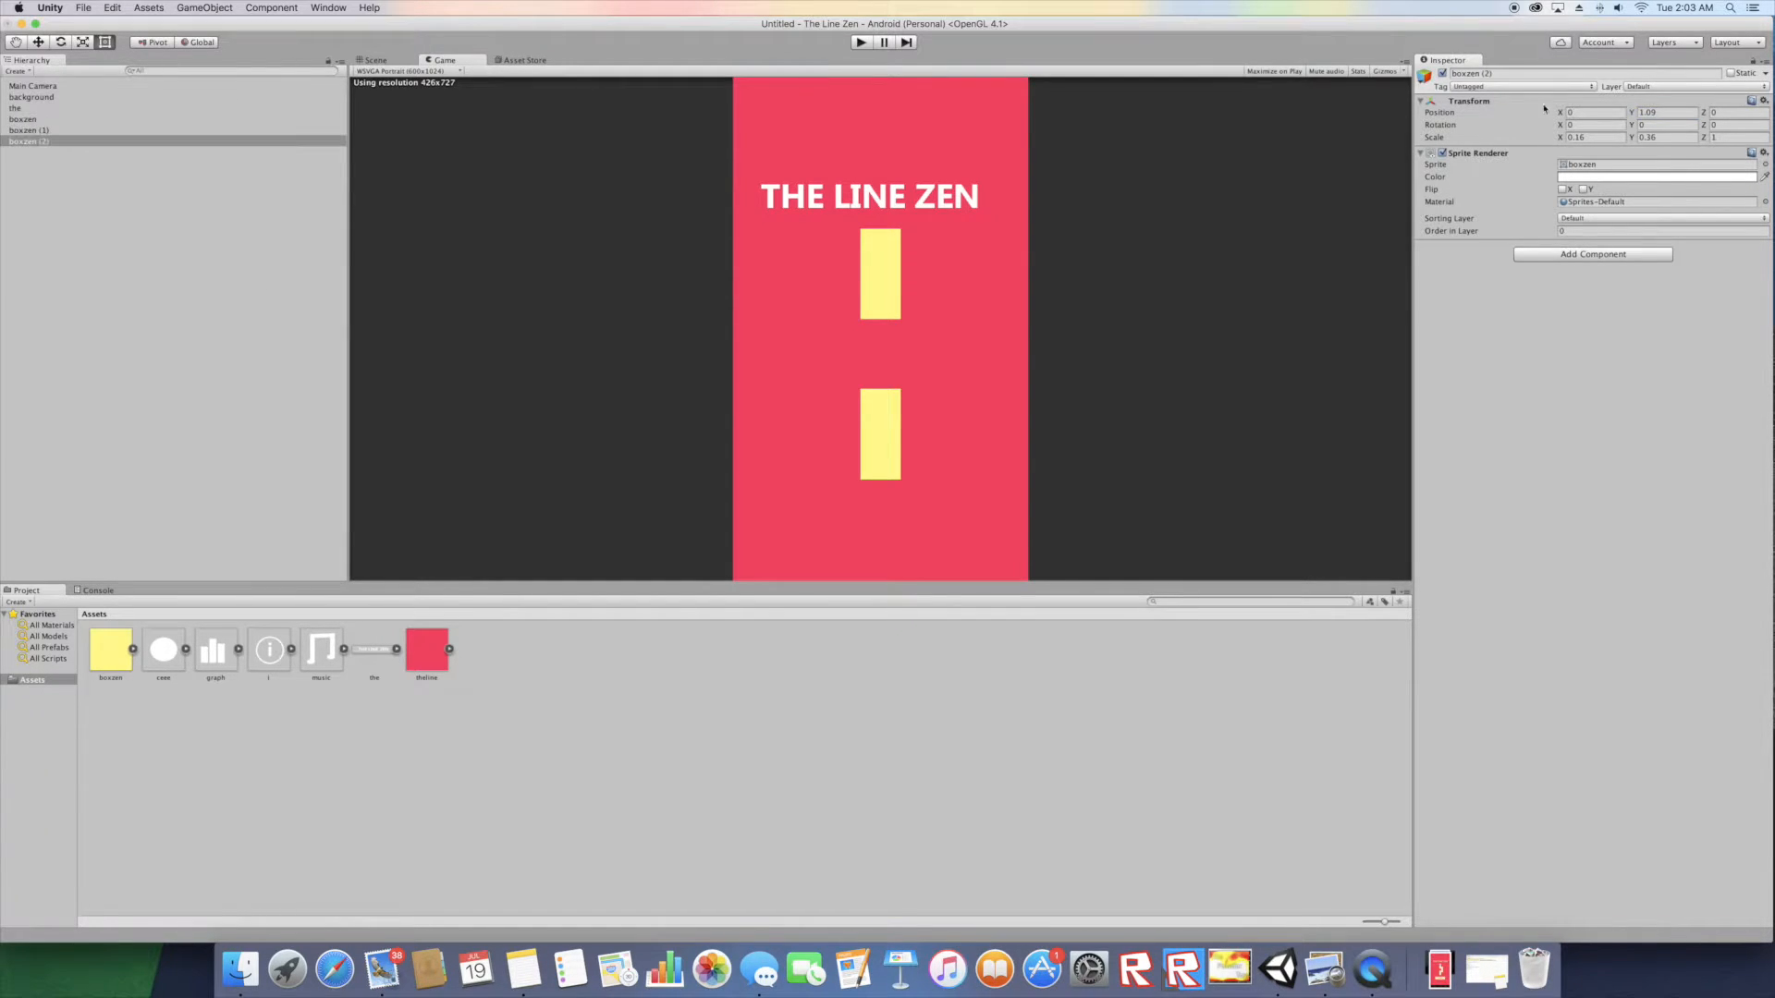
drag(1561, 114, 1638, 138)
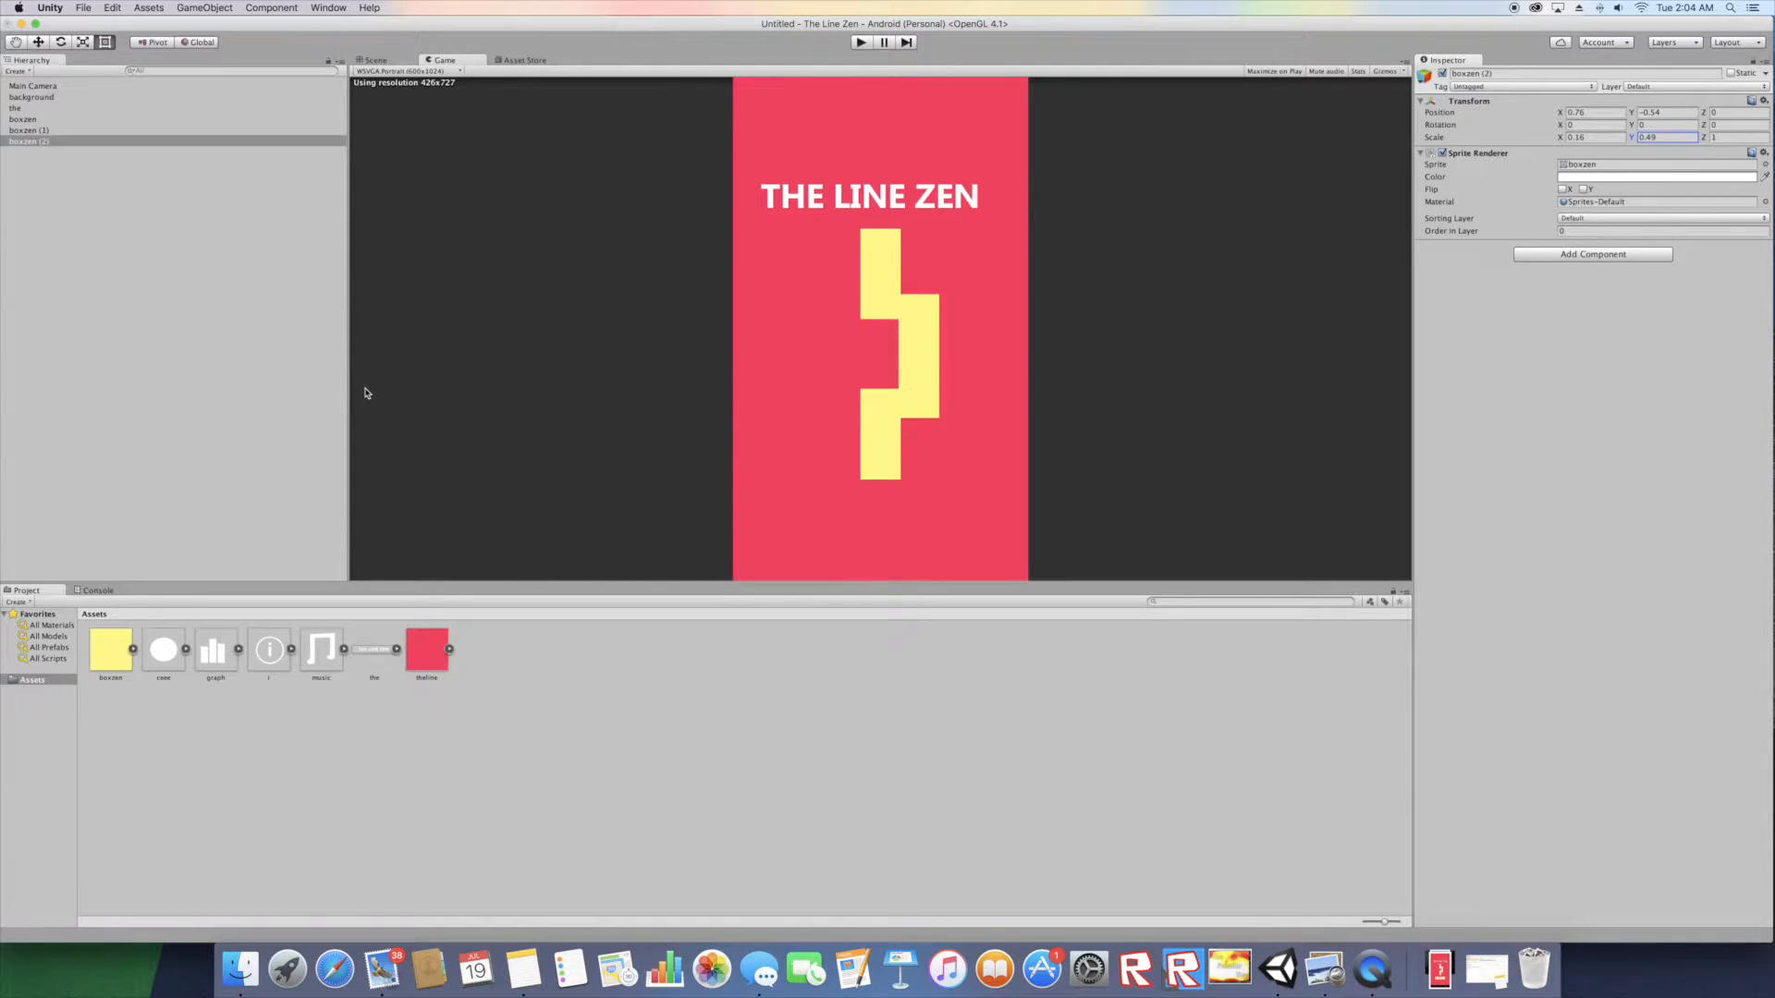
- Add a UI button to the scene
click(223, 323)
click(204, 8)
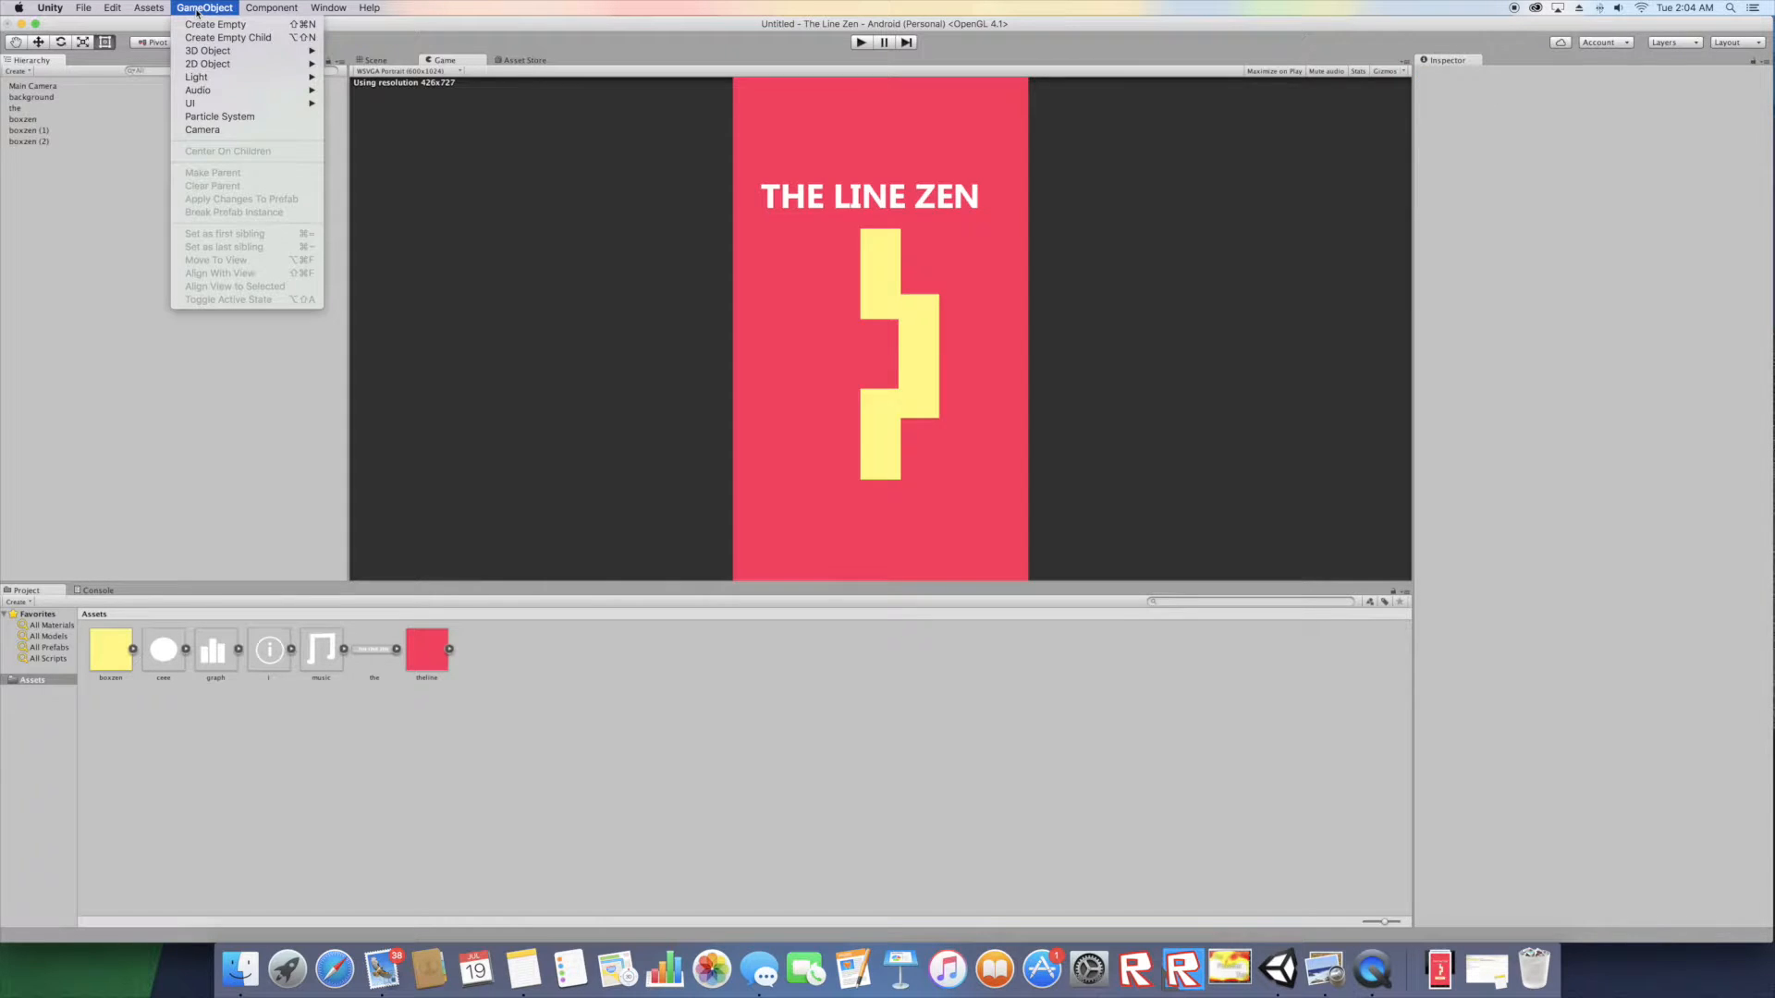
mouse_move(269, 104)
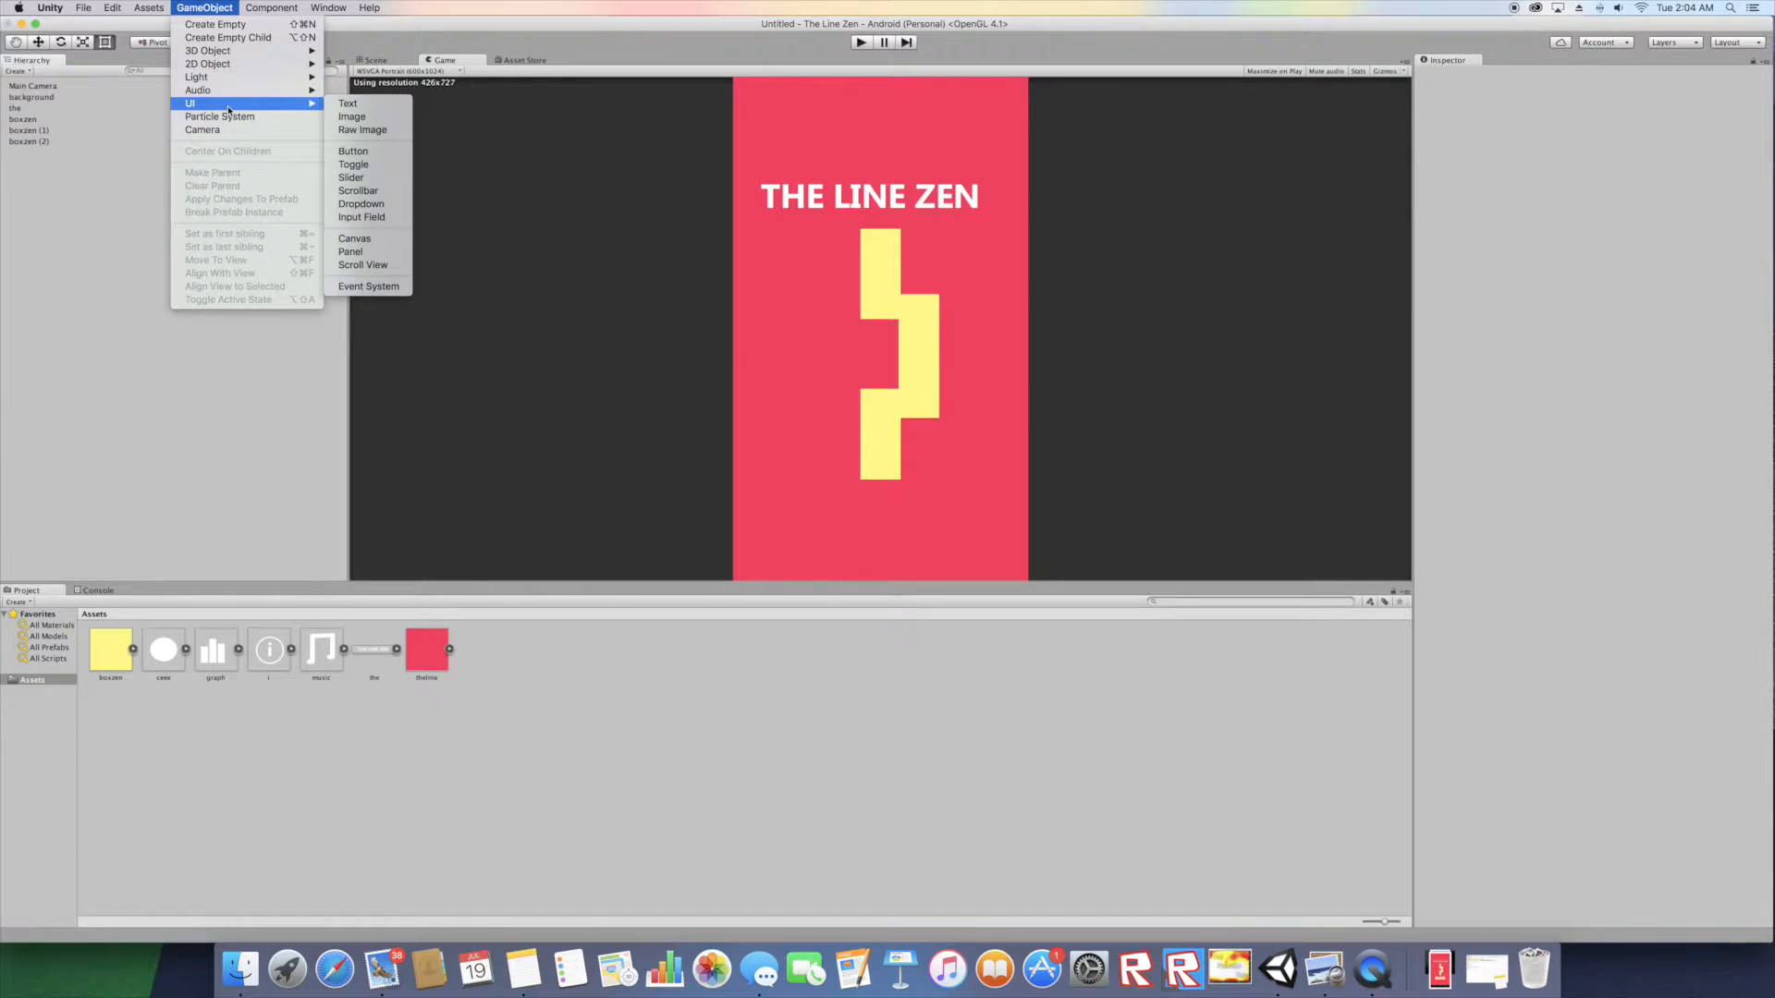
click(385, 151)
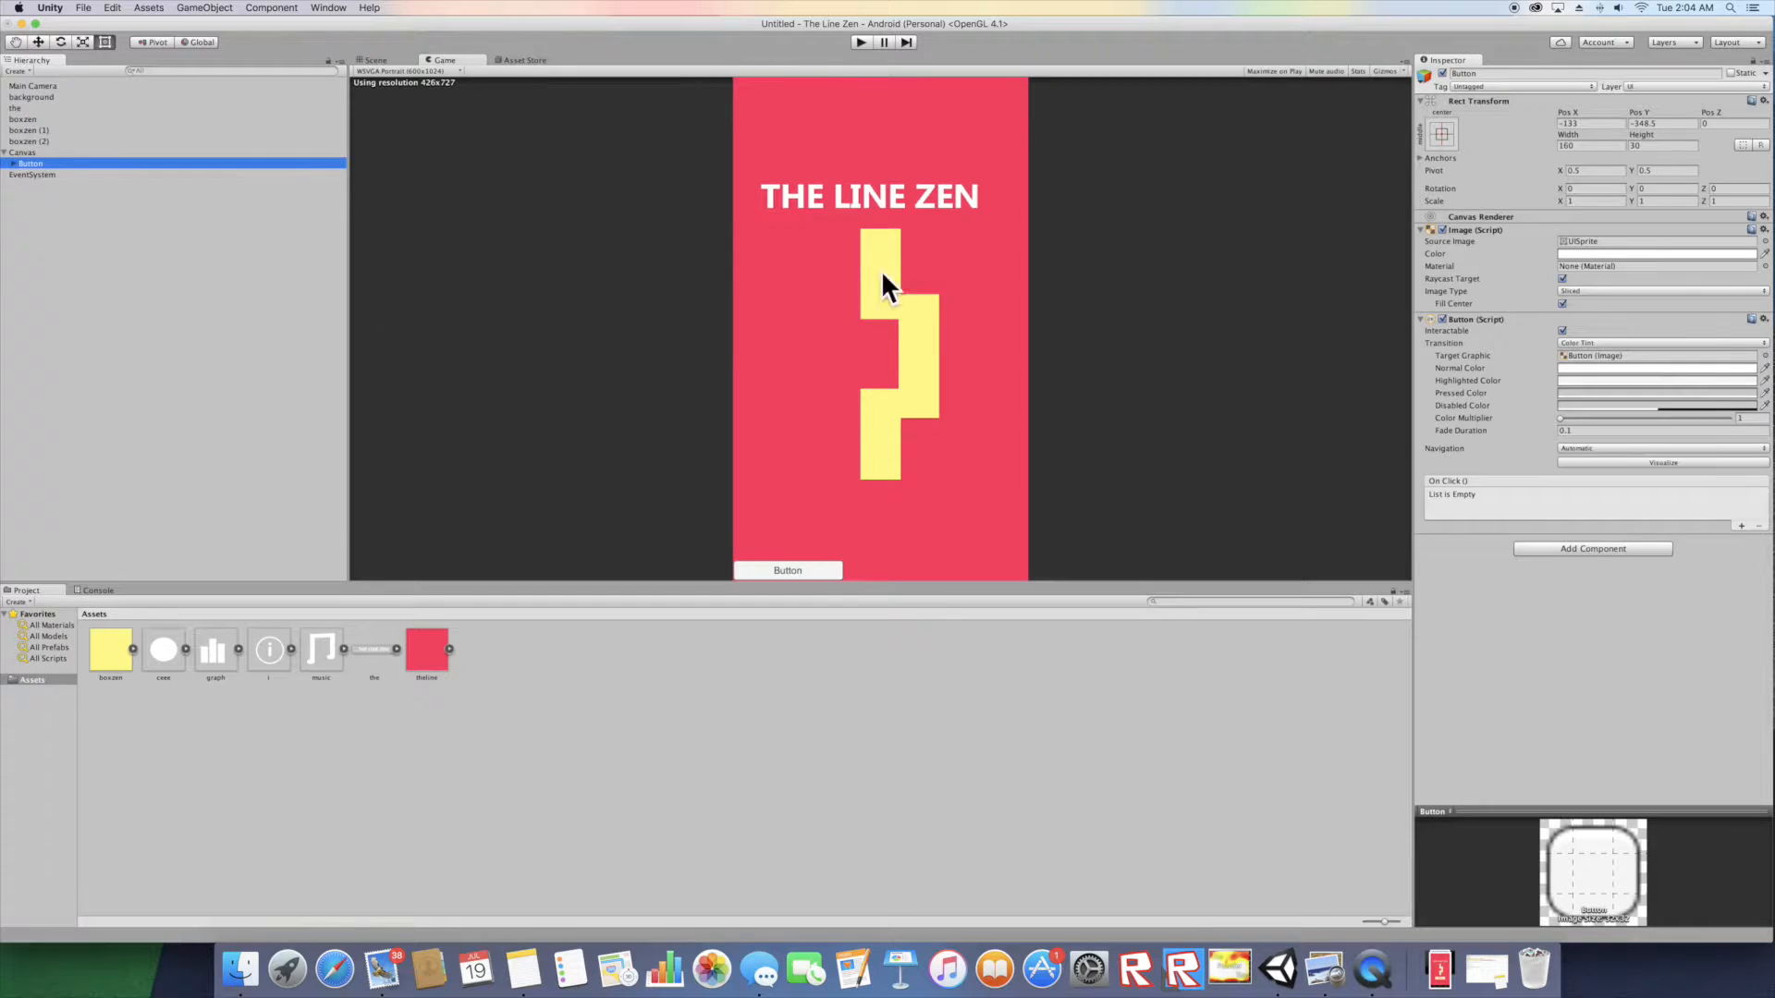
- Set the canvas's UI Scale Mode to Scale With Screen Size
click(64, 153)
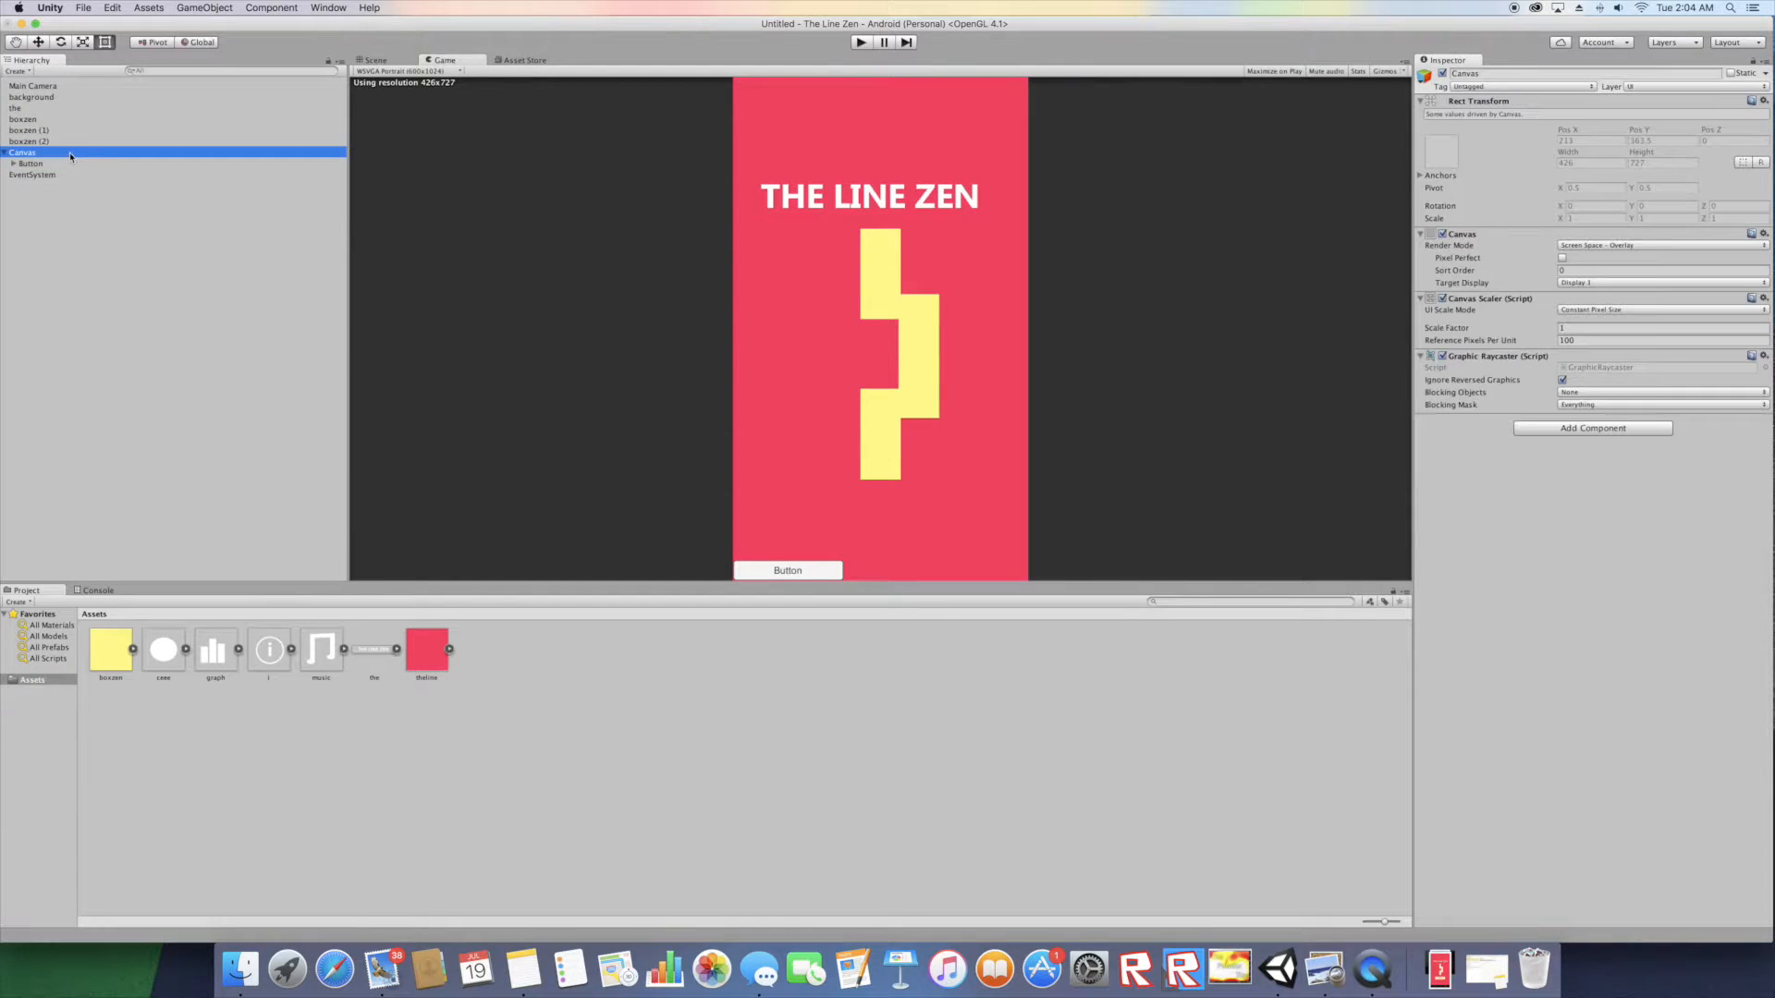
click(1592, 311)
click(1591, 324)
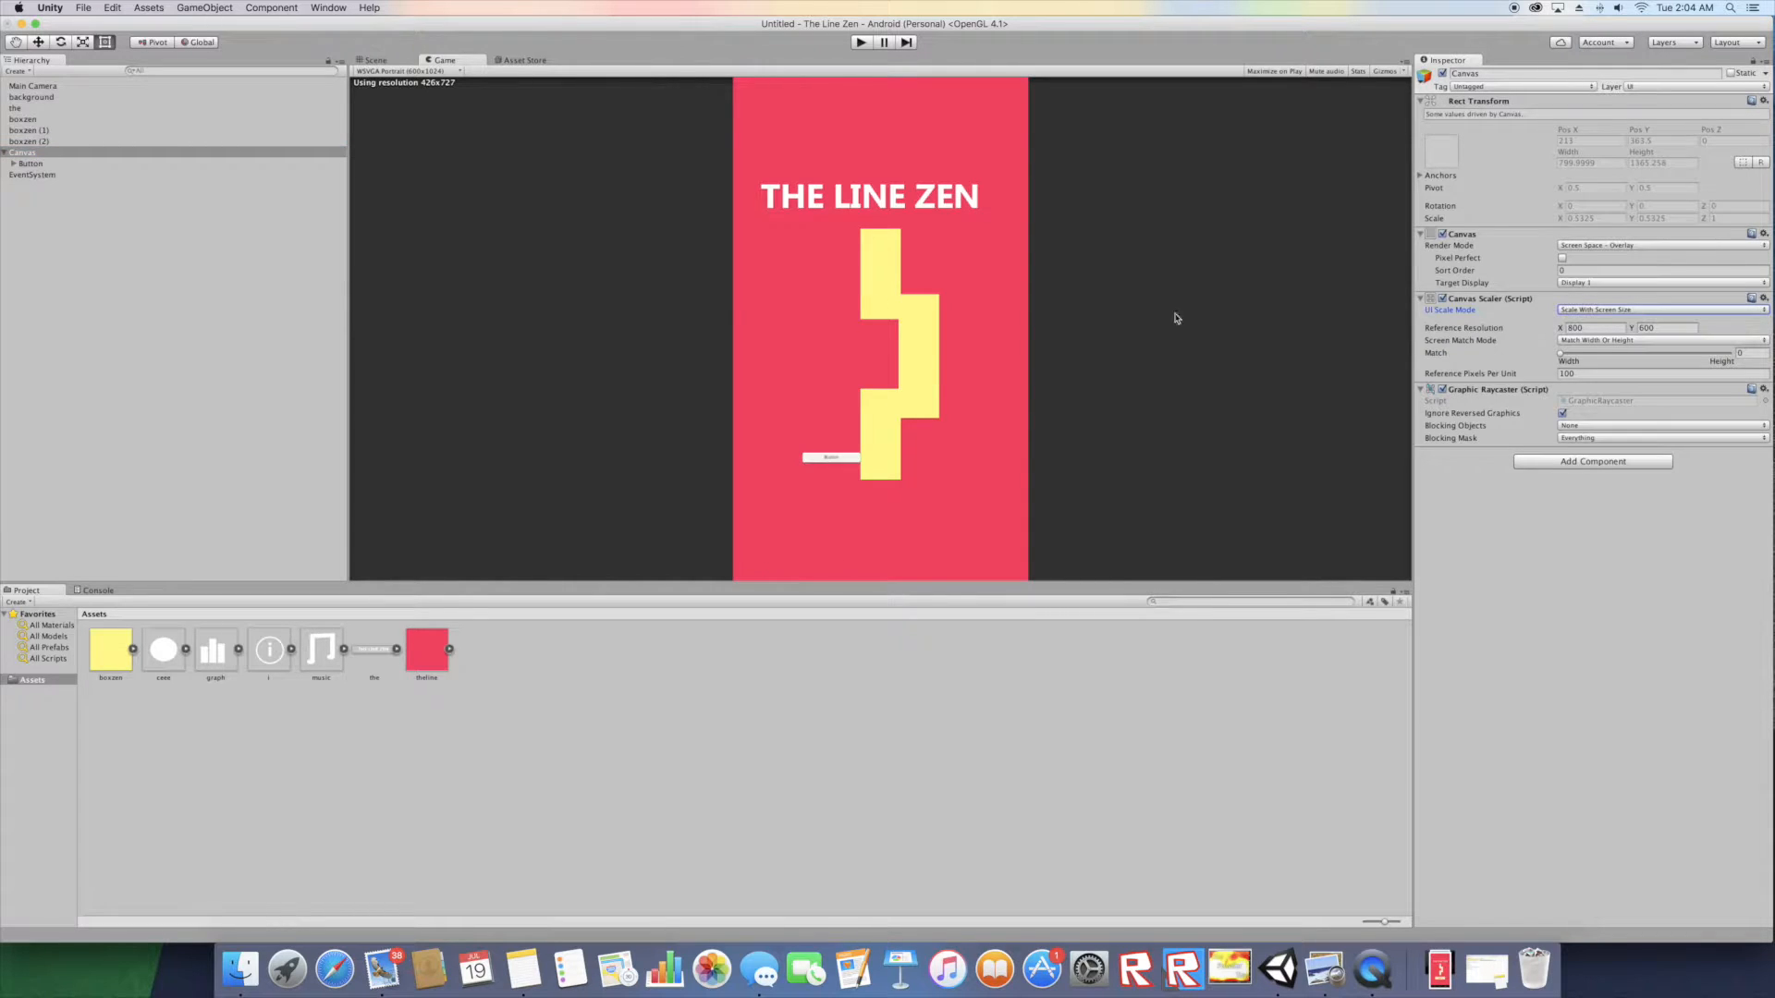
- Change the button's label text to "START"
click(12, 163)
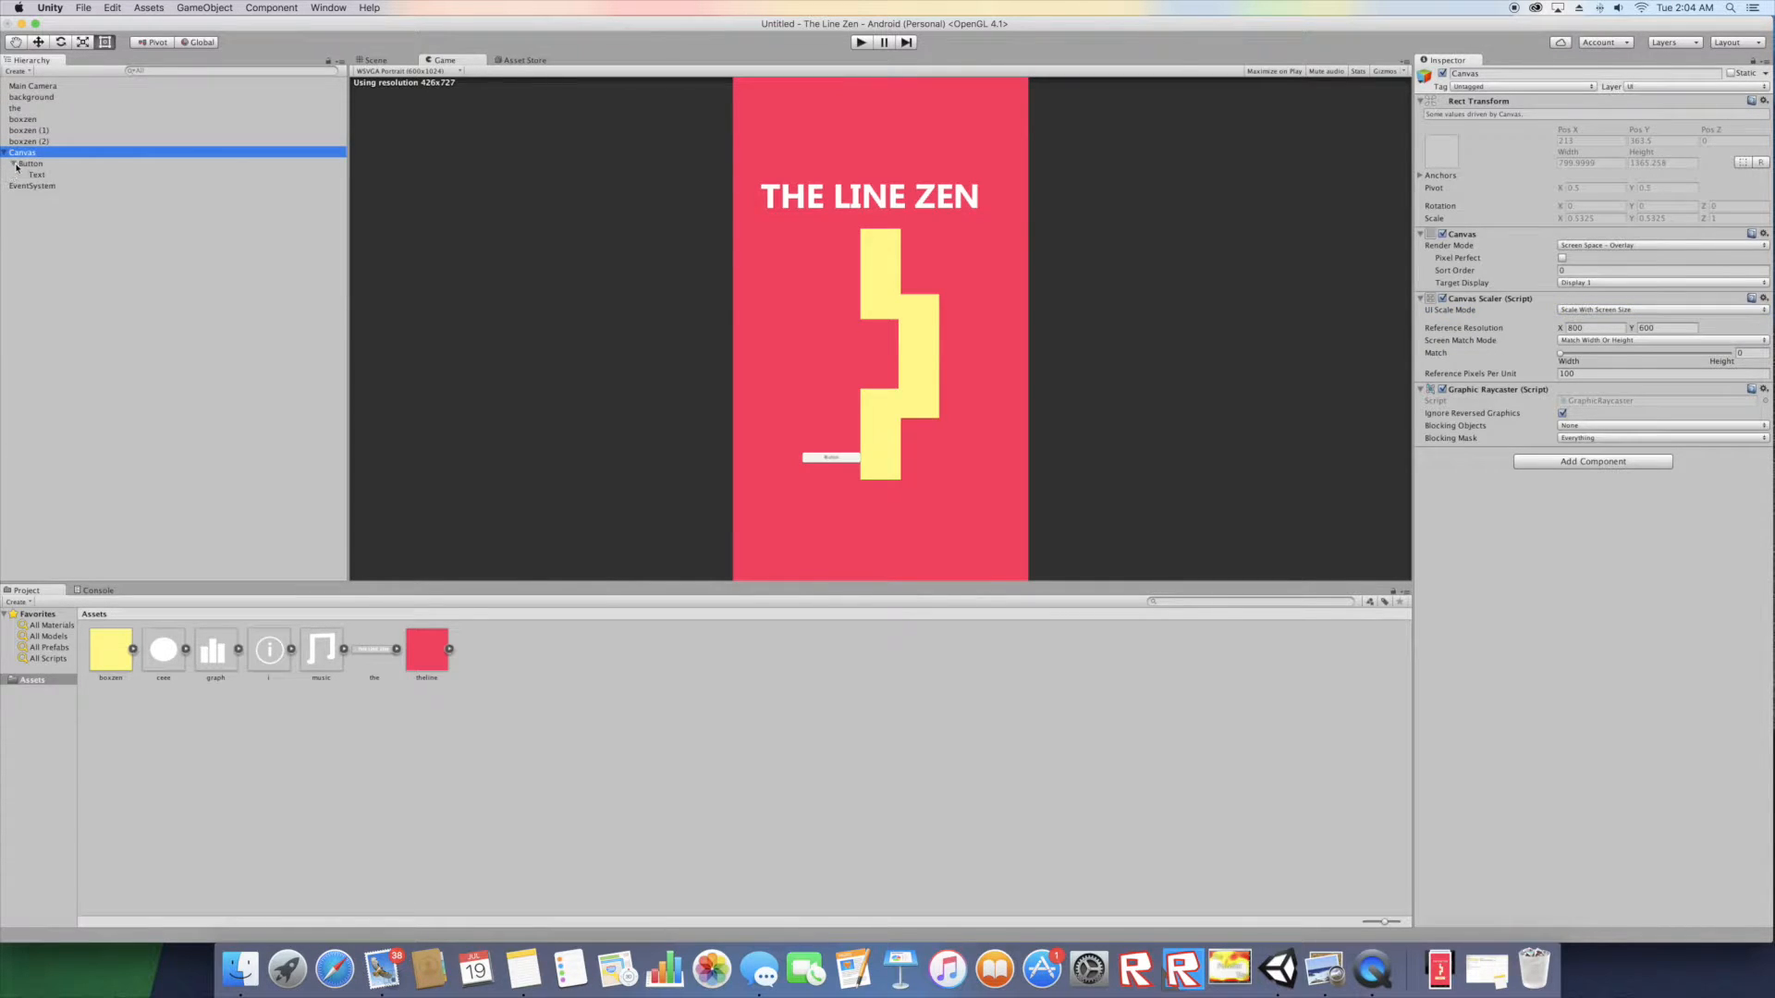
click(37, 175)
click(1543, 250)
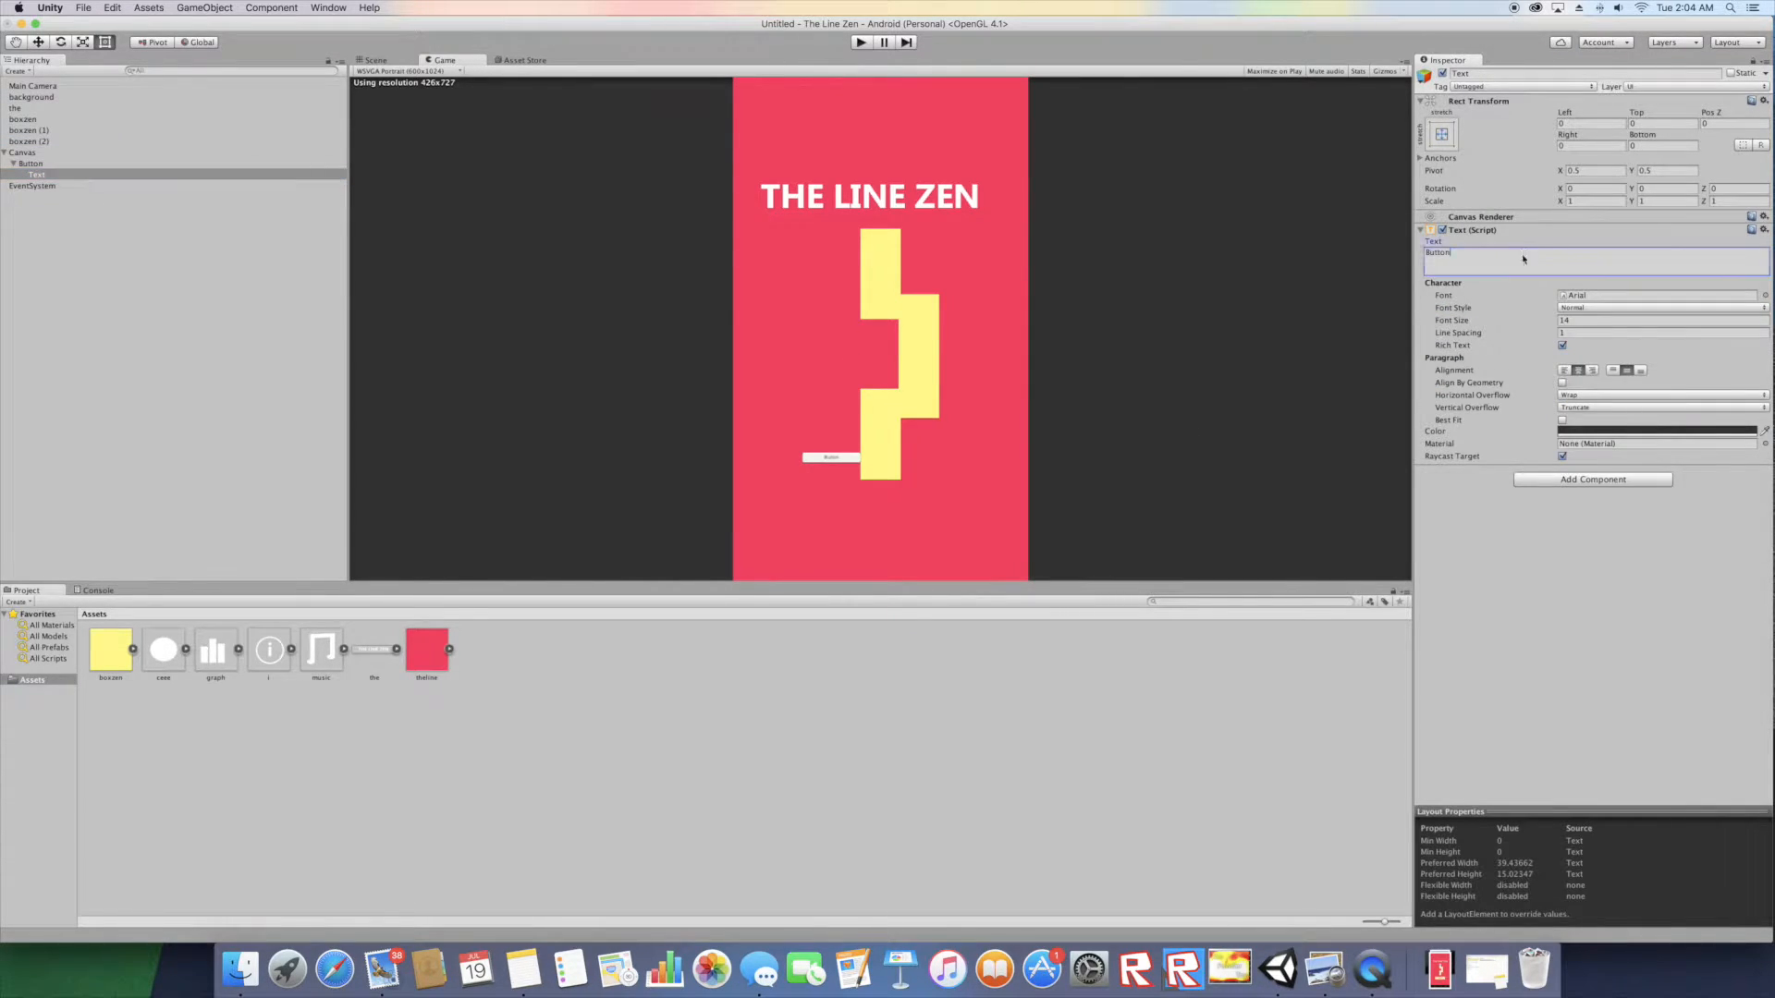
key(BackSpace)
text(START)
click(287, 316)
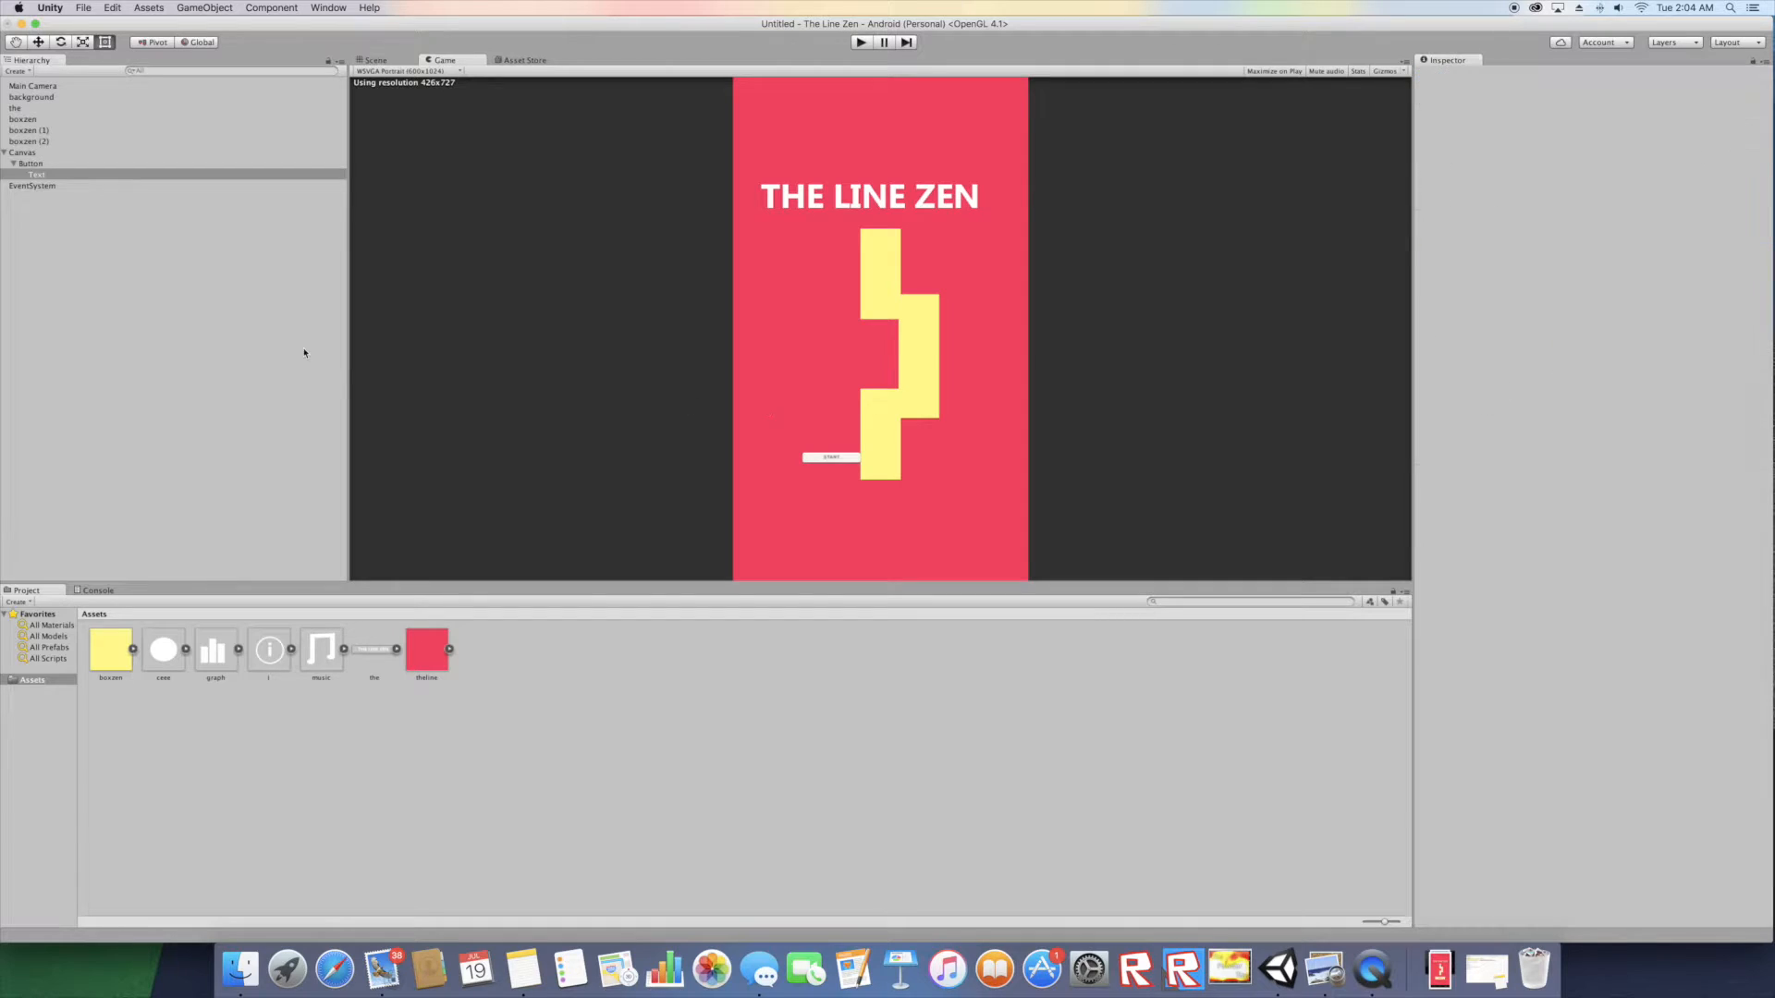
- Resize the START button to 384.1 wide by 94.6 high and position it at X -7.5, Y -516.5, below the line graphic
click(39, 165)
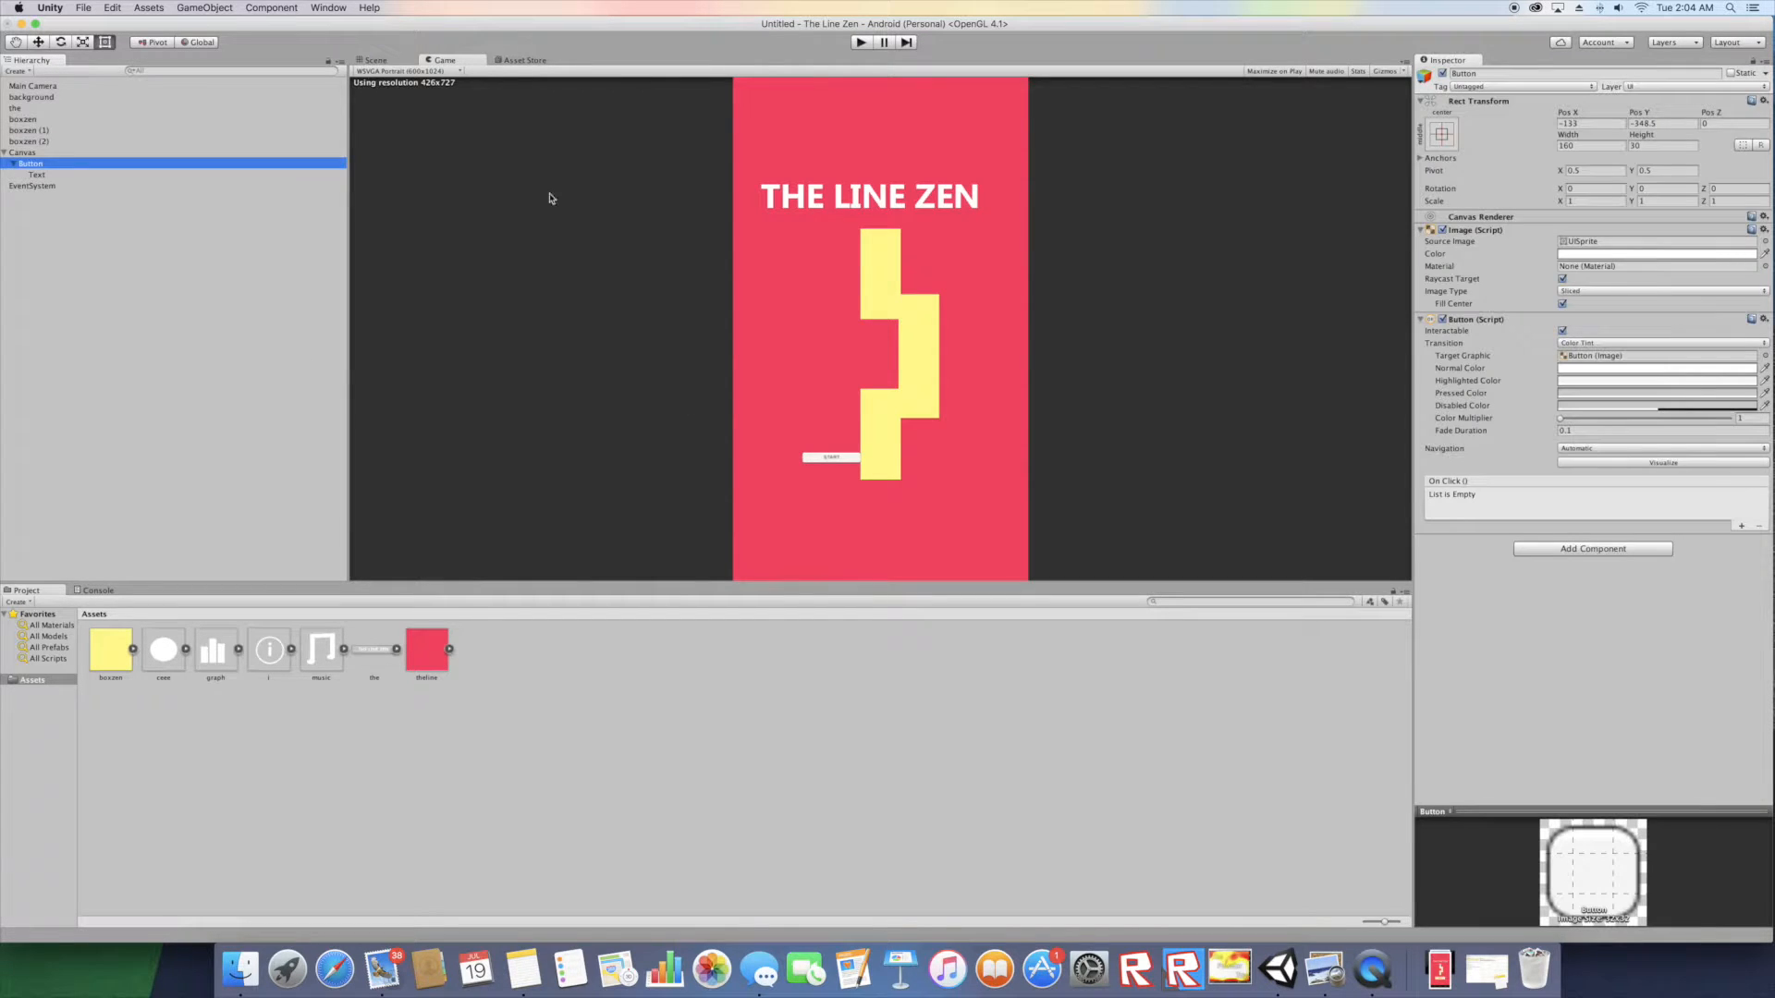
drag(1583, 138, 1662, 520)
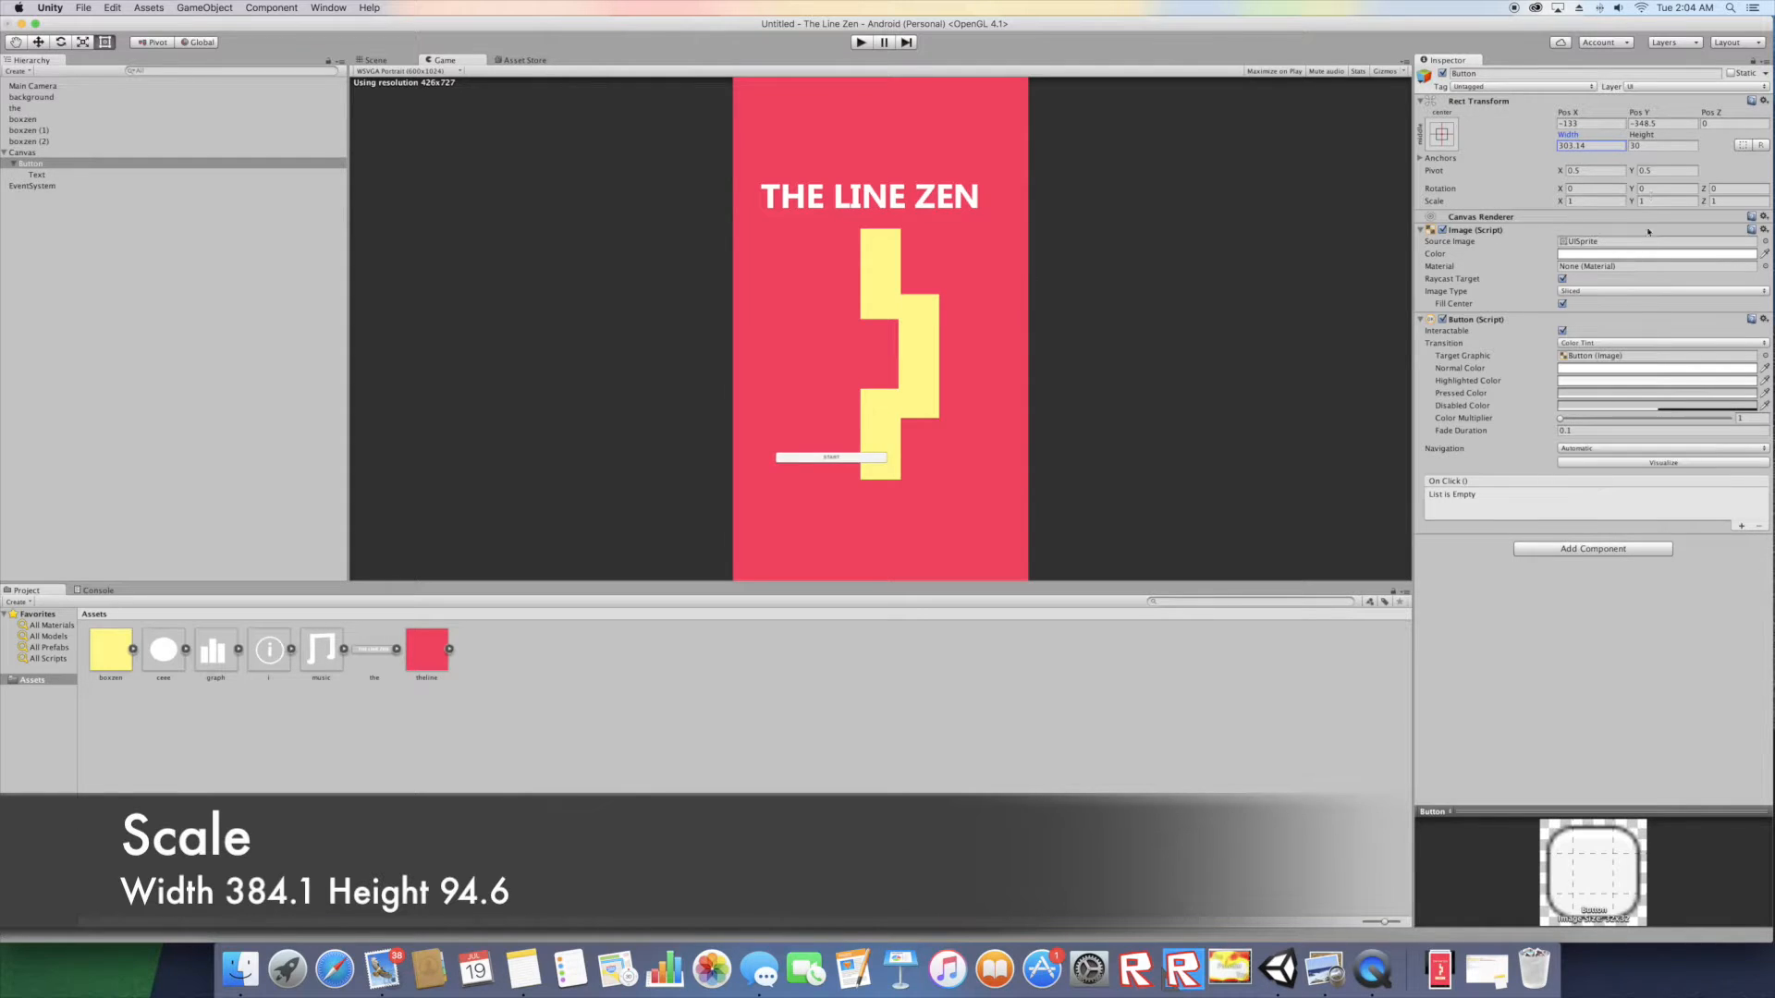
drag(1637, 138, 1717, 32)
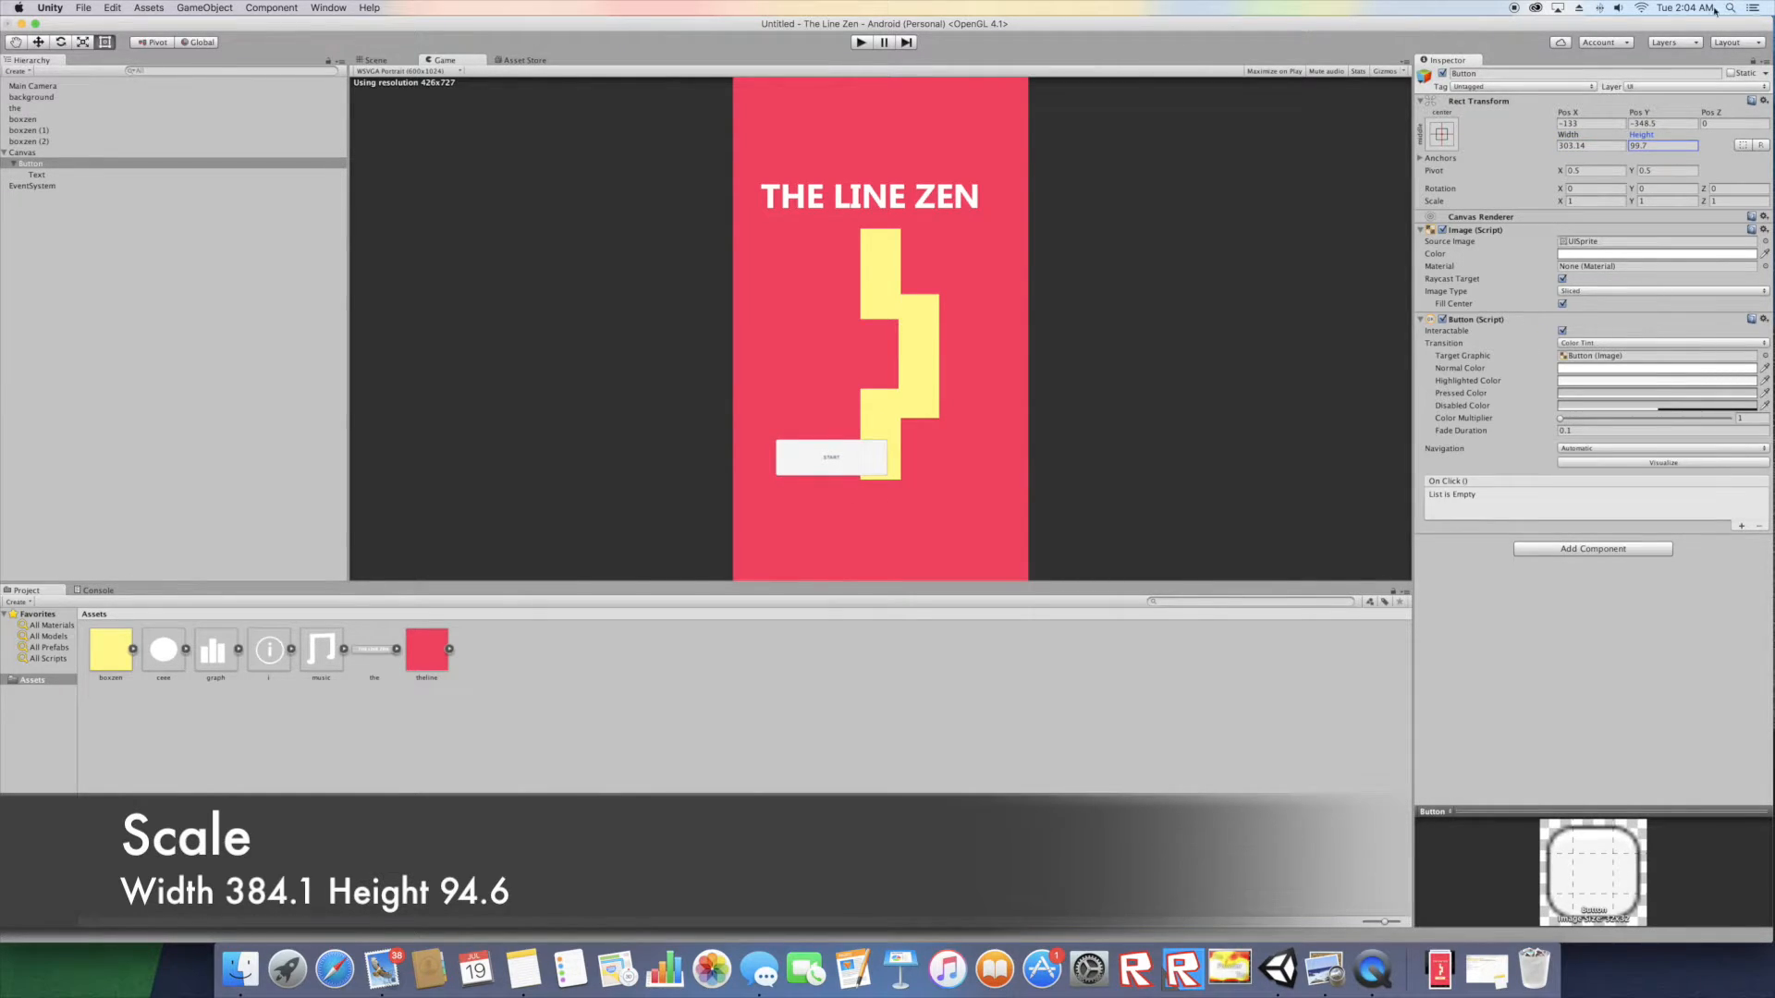
drag(1643, 115, 1463, 508)
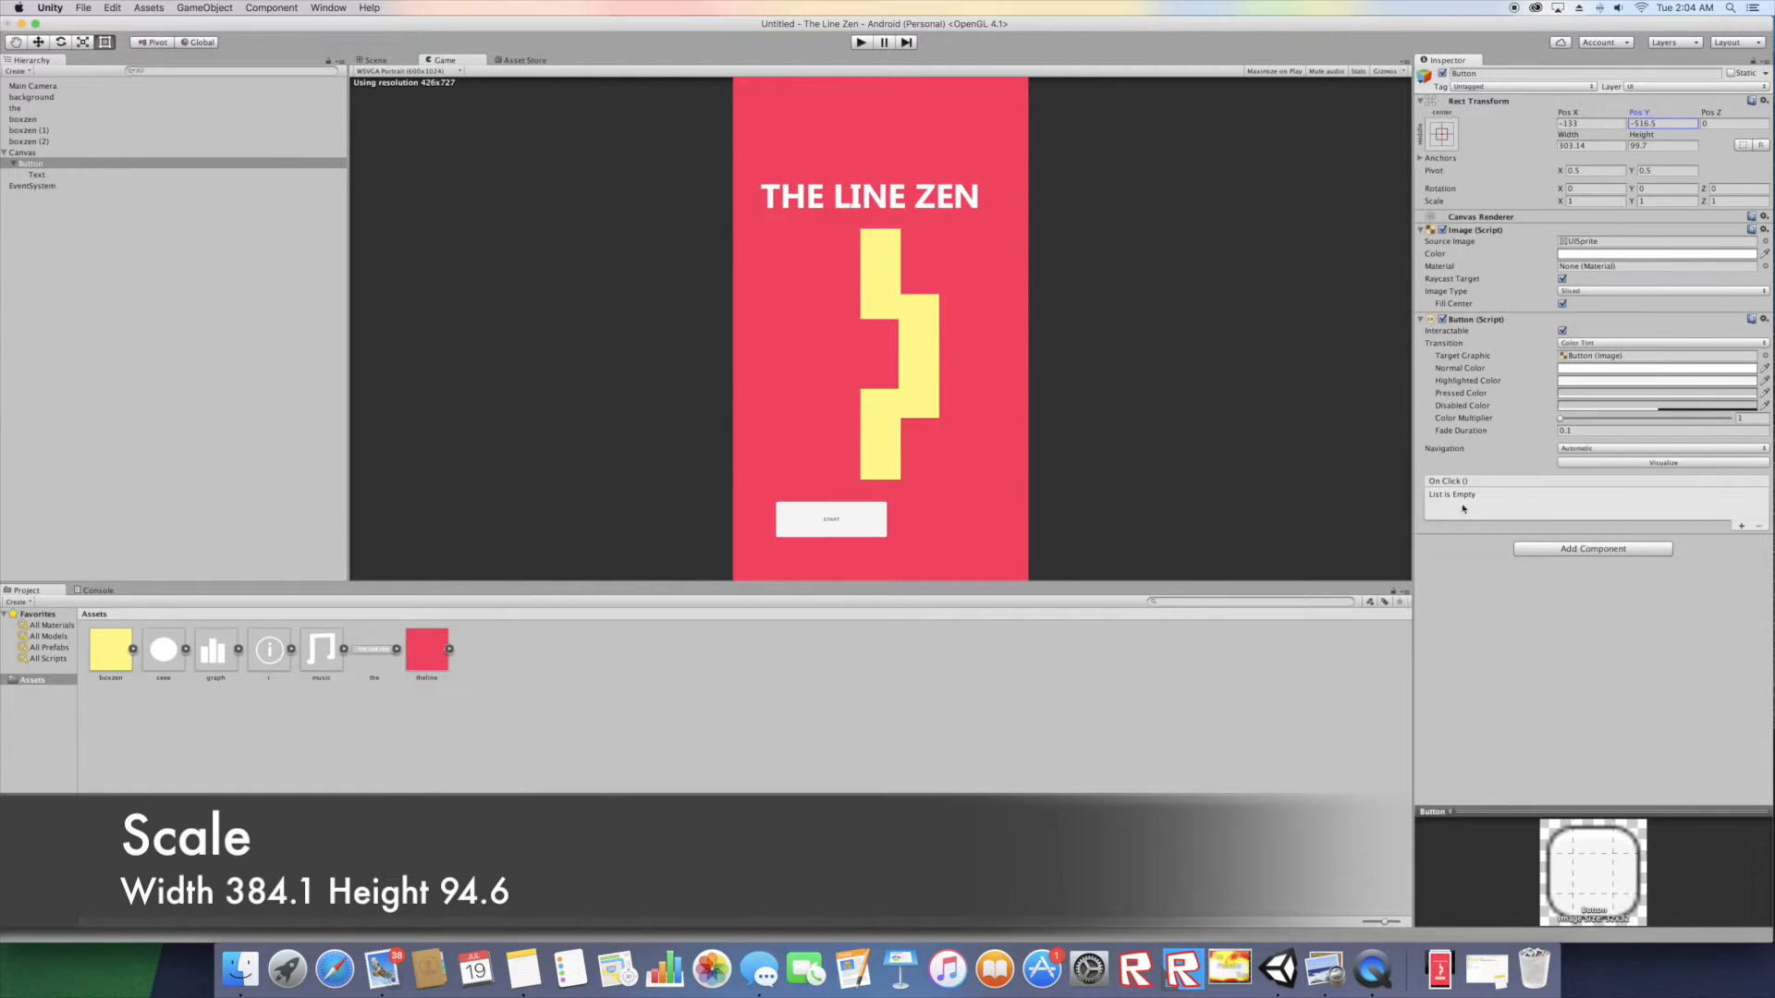
drag(1567, 116, 1729, 116)
drag(1547, 132, 1531, 132)
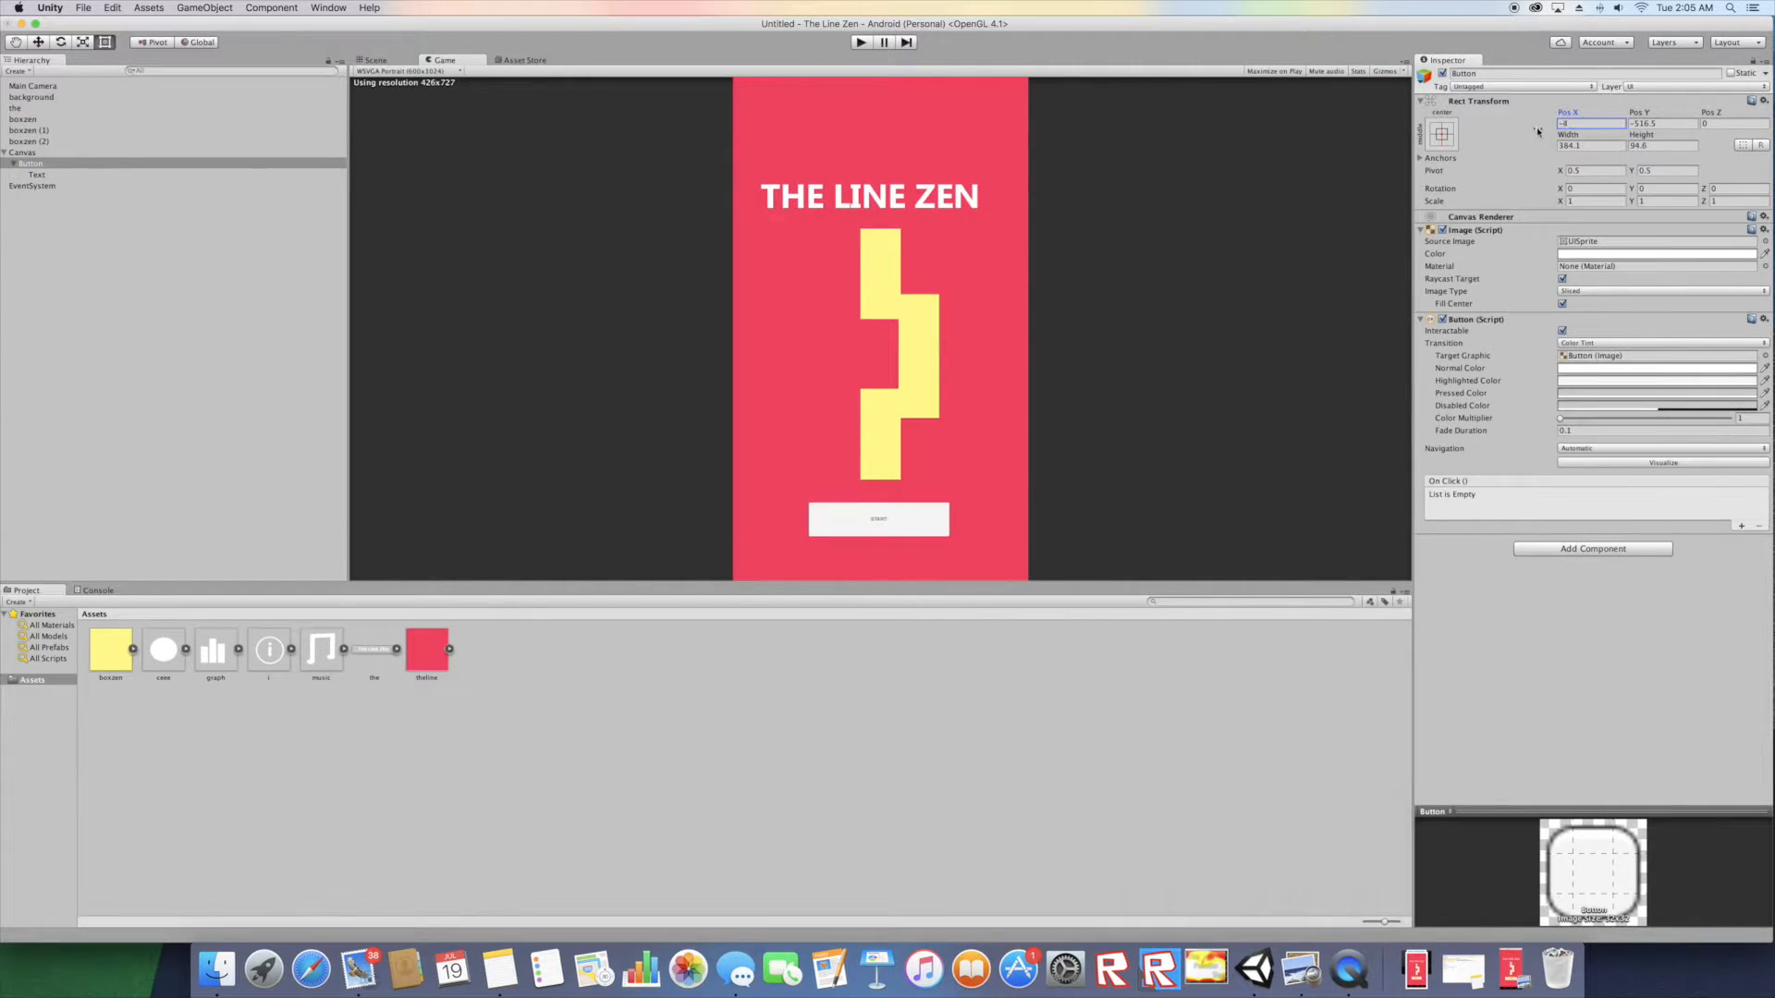
- Set the font size of the START button's text to 42
click(37, 174)
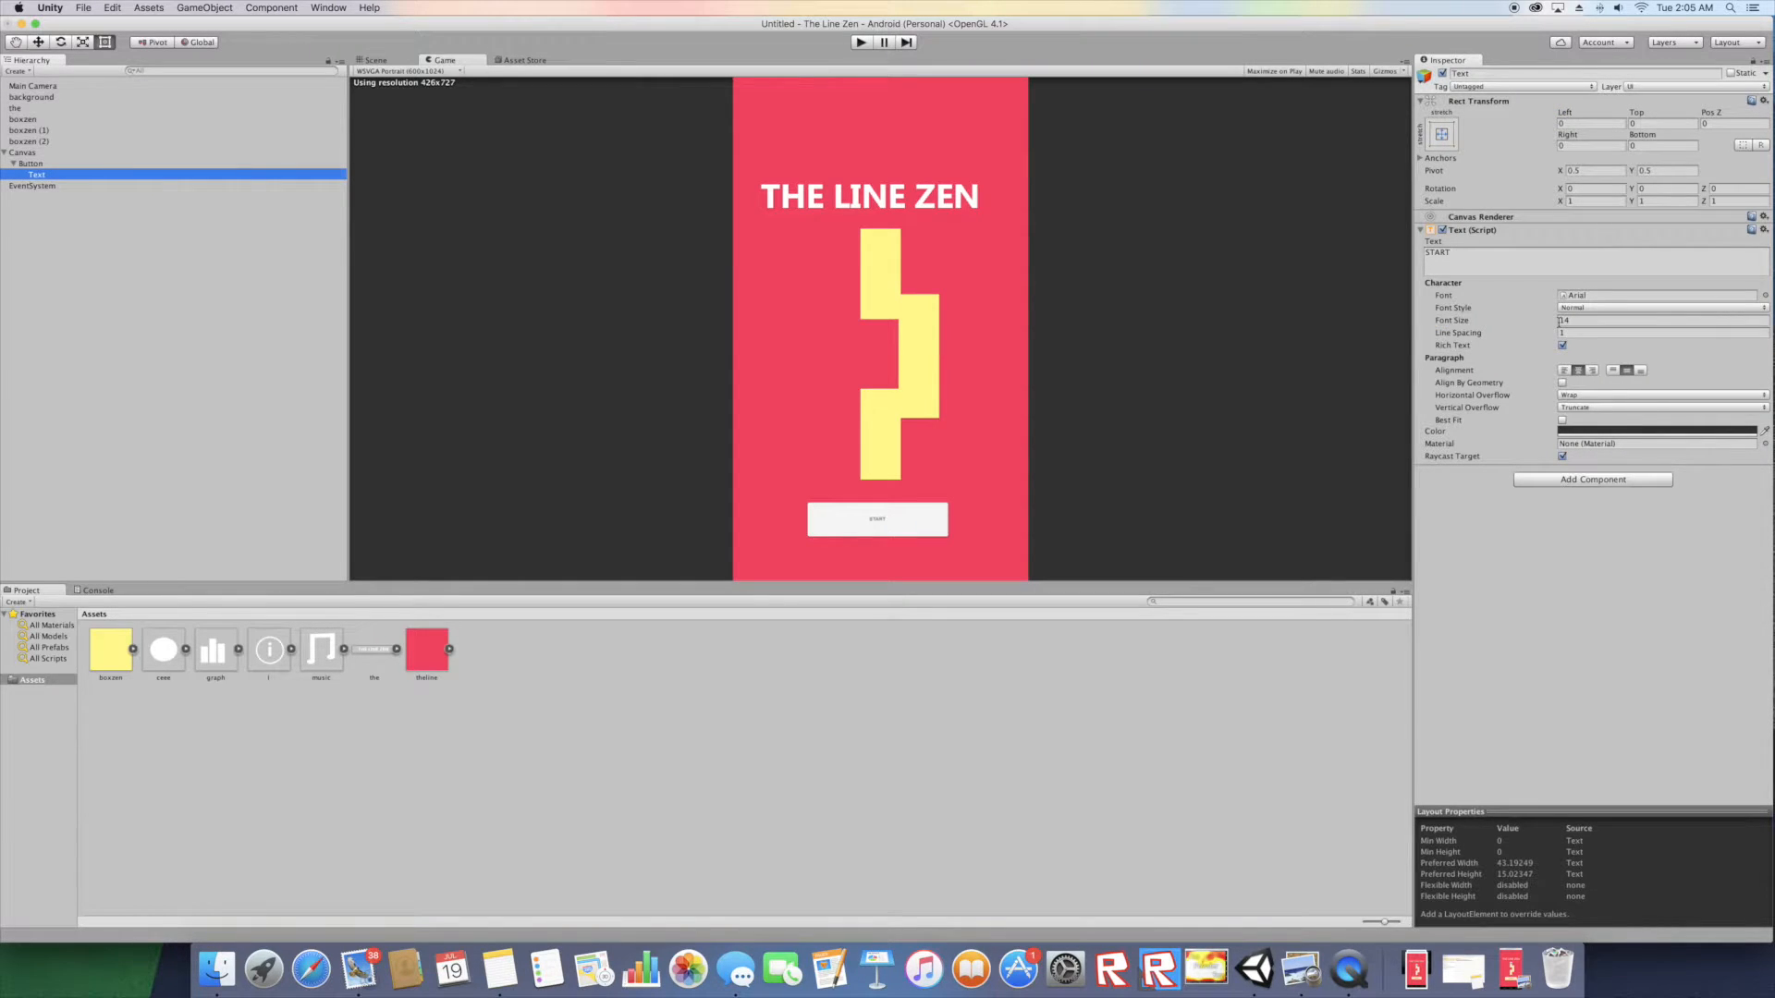
click(1571, 321)
text(42)
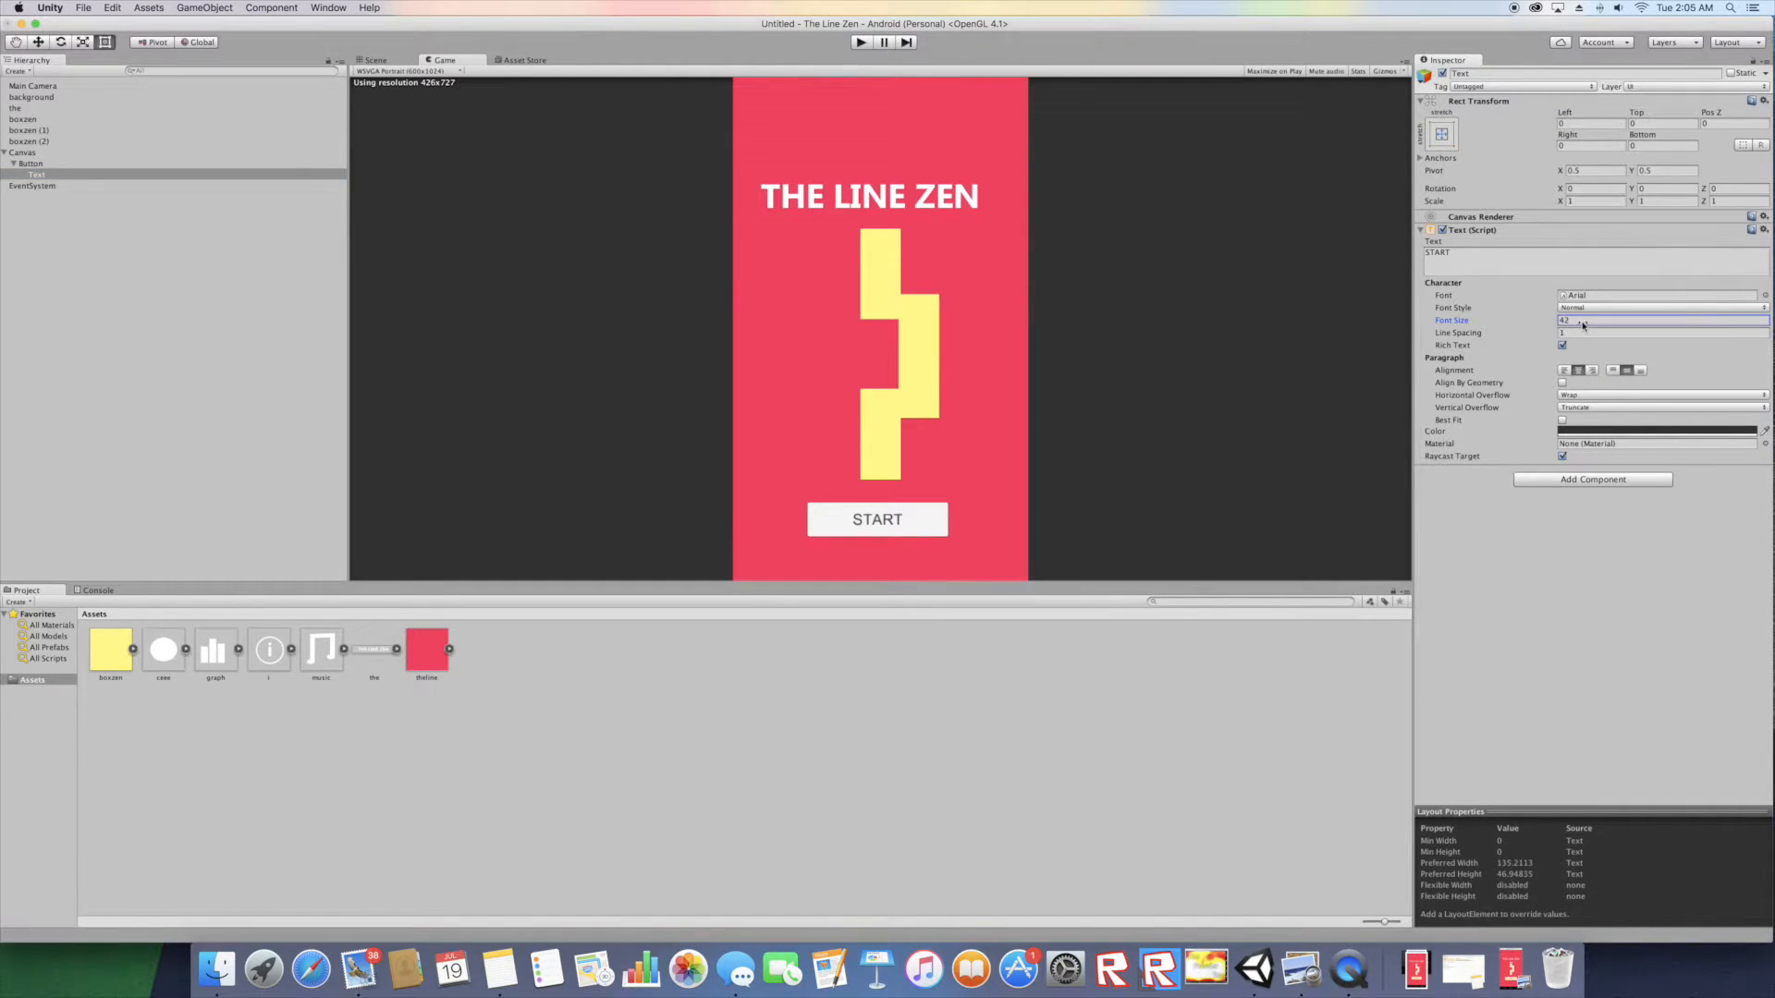
key(BackSpace)
text(1)
key(BackSpace)
text(2)
- Recolor the START text by sampling the background's red with the eyedropper
click(1600, 432)
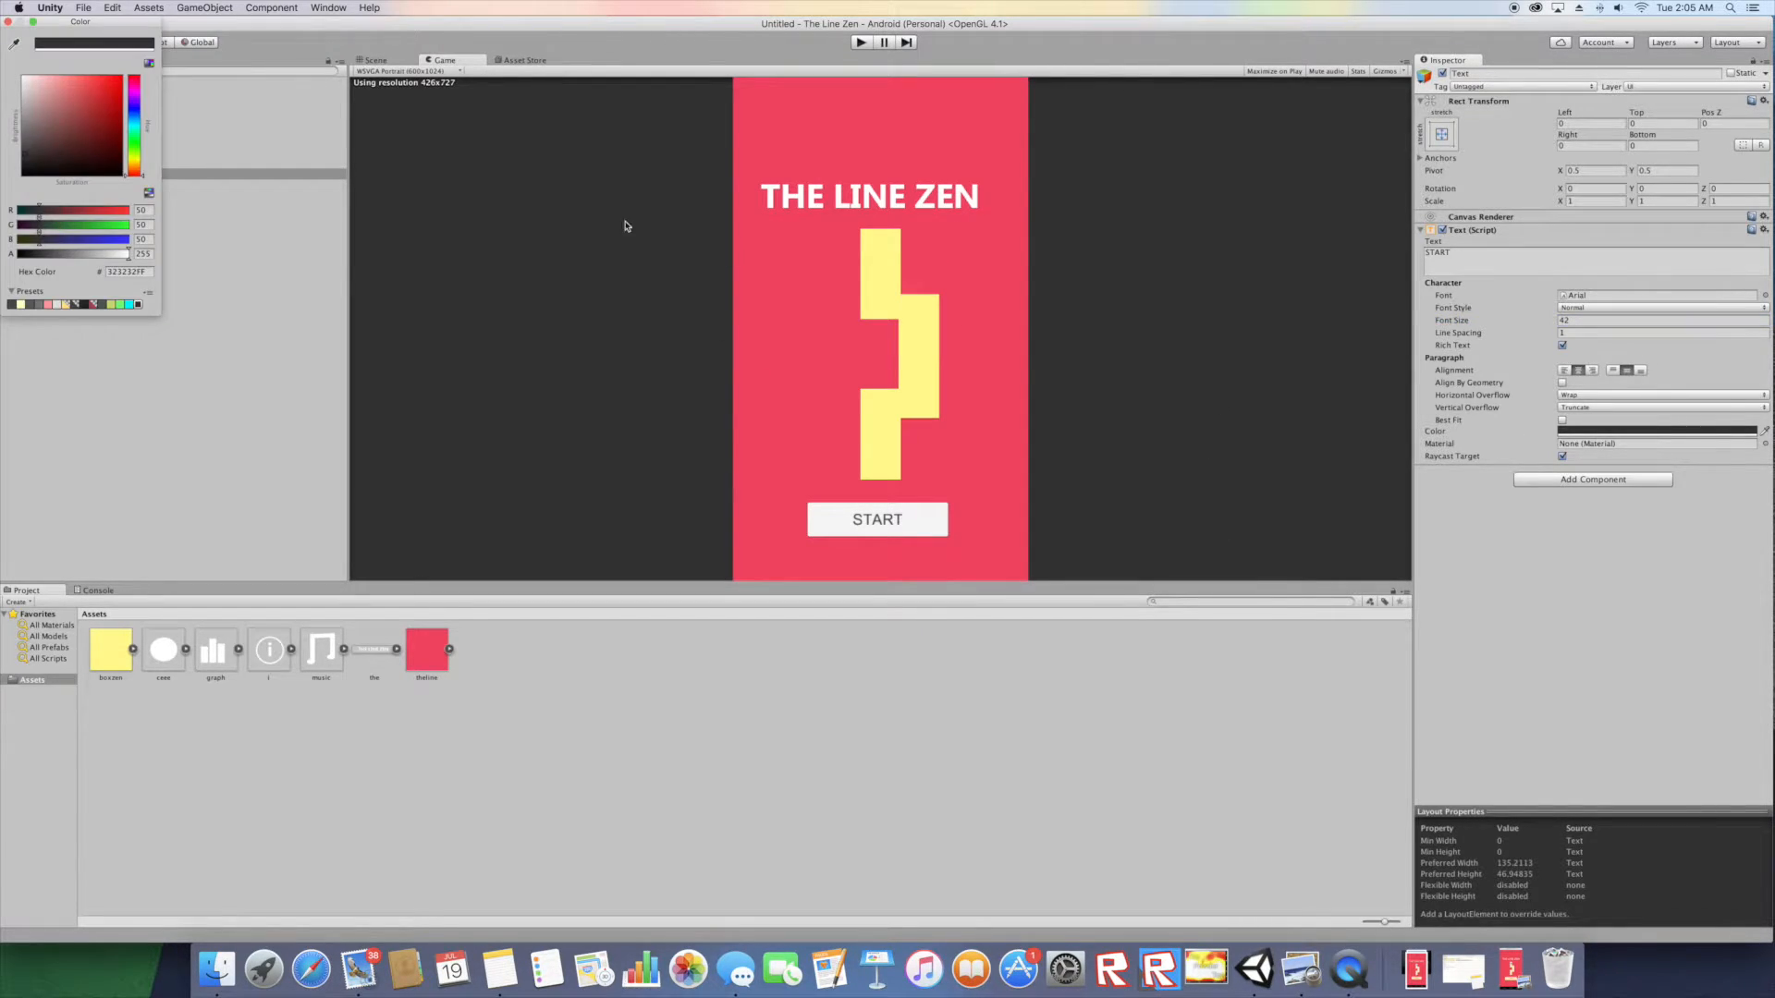
click(13, 46)
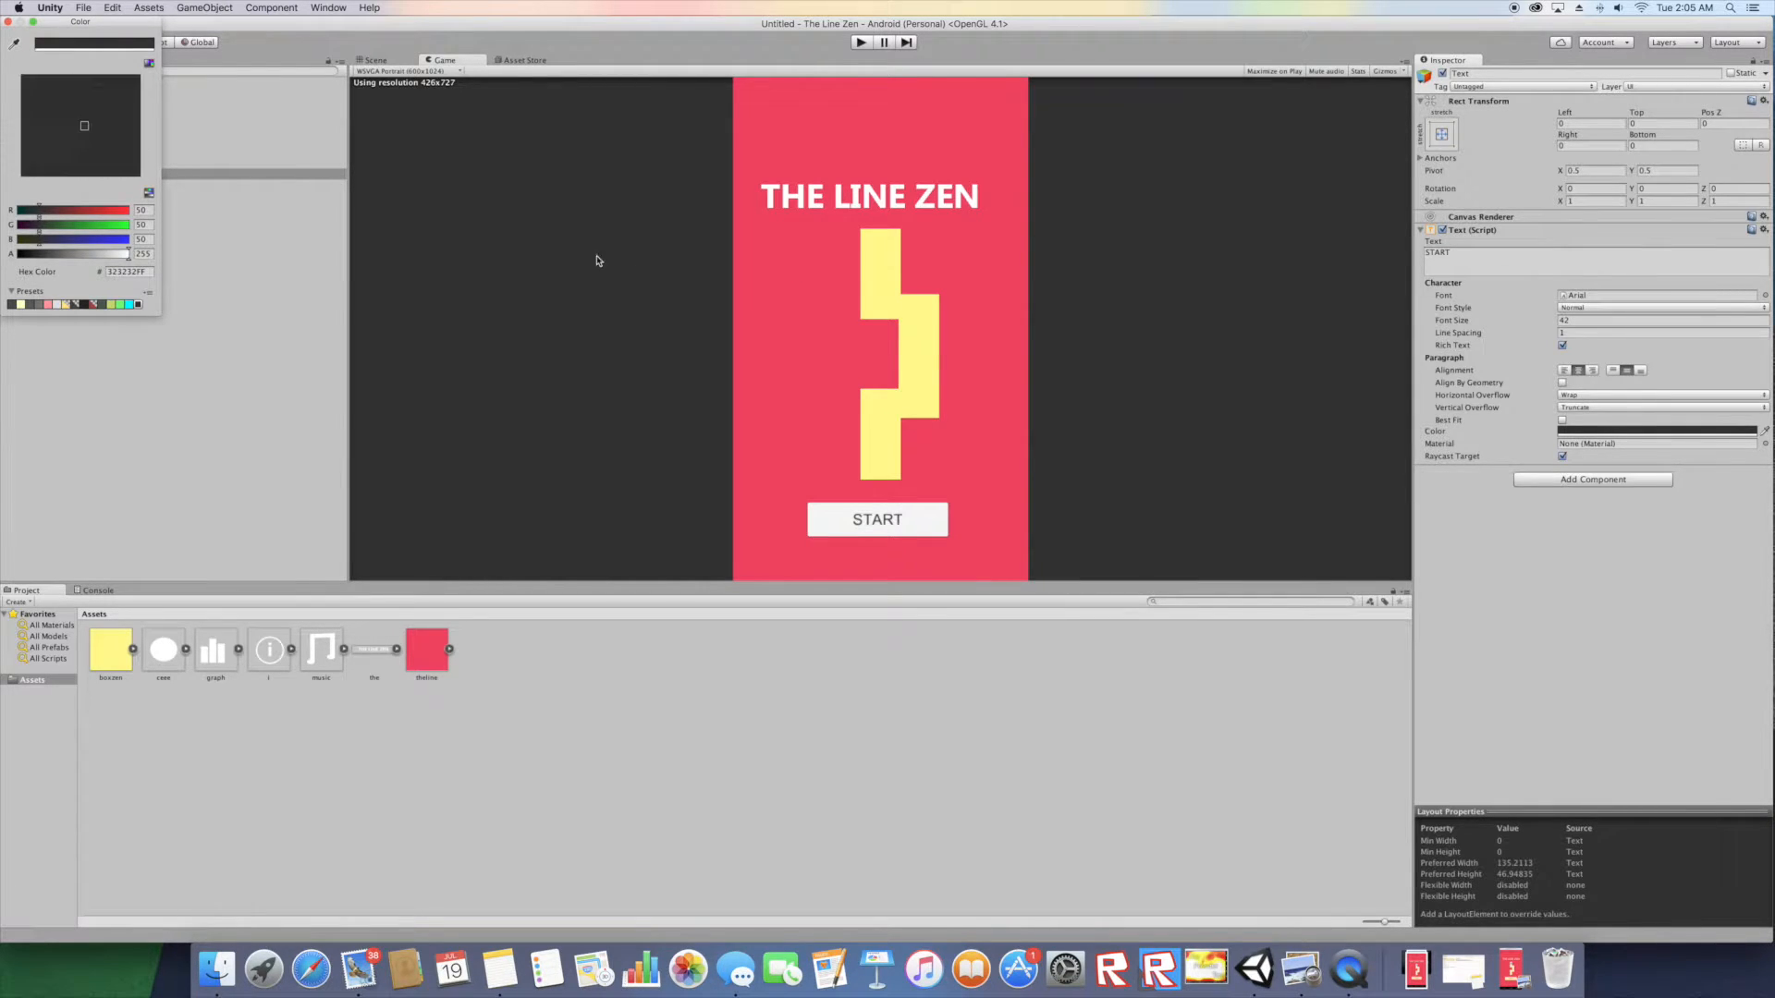
click(774, 297)
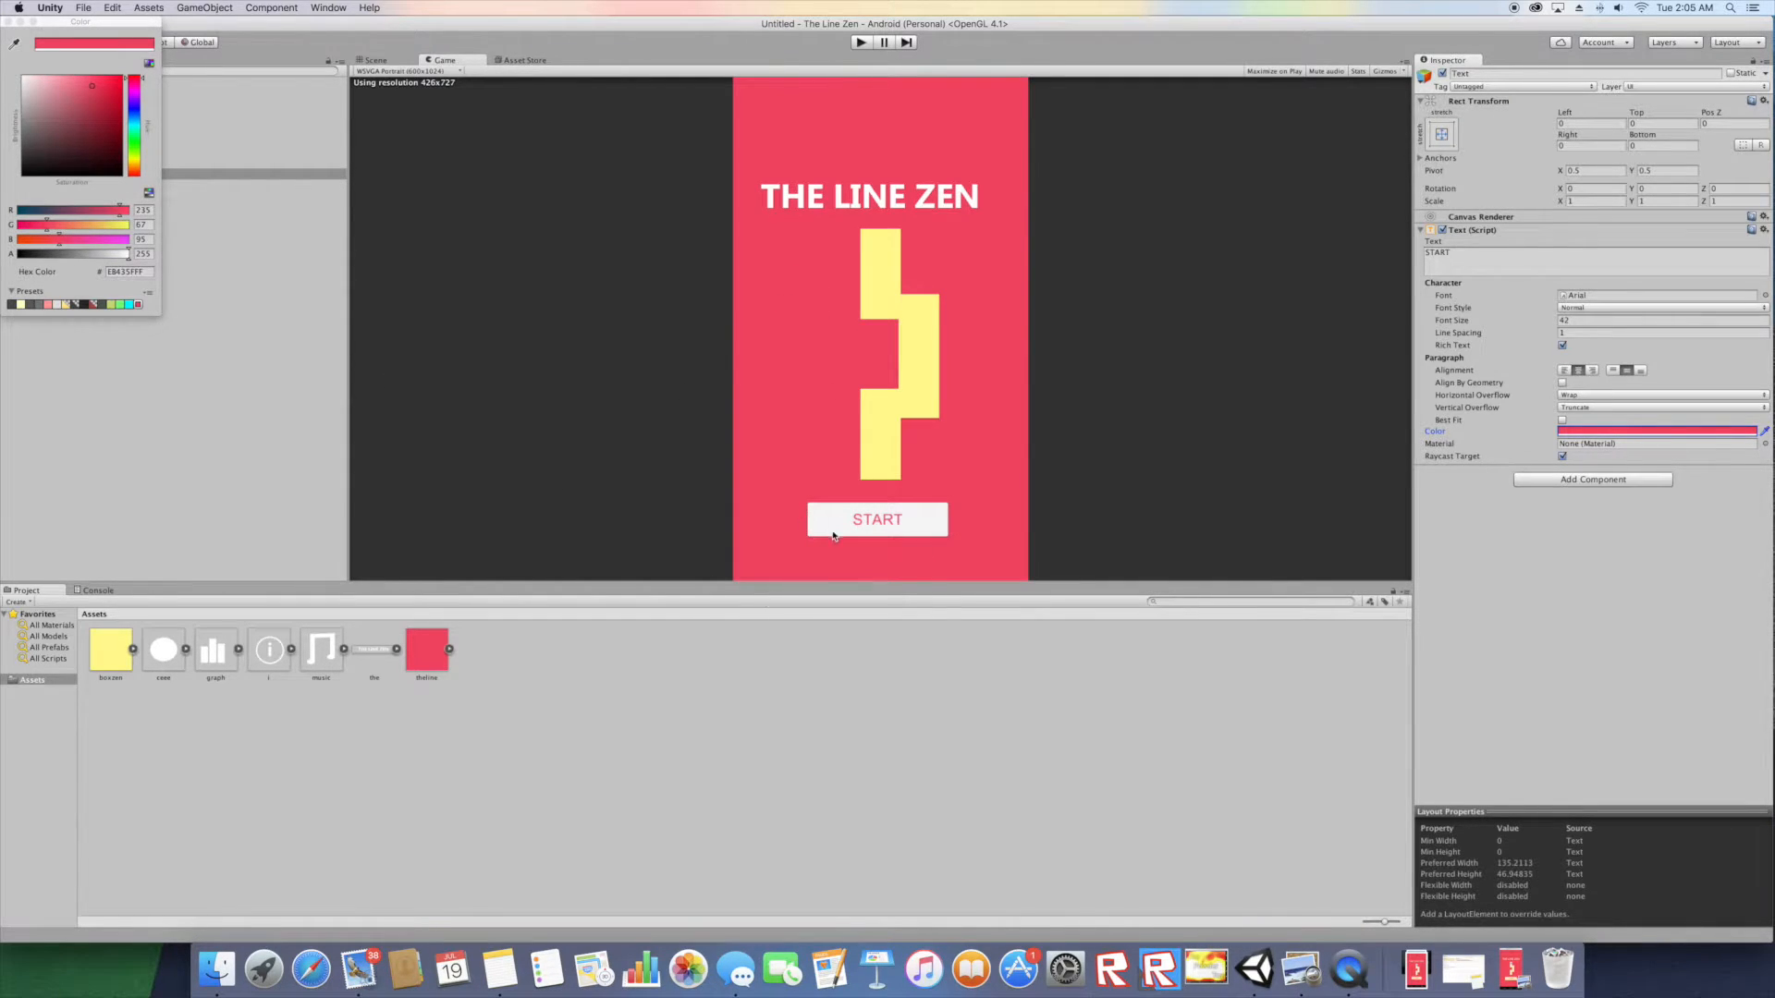
click(7, 21)
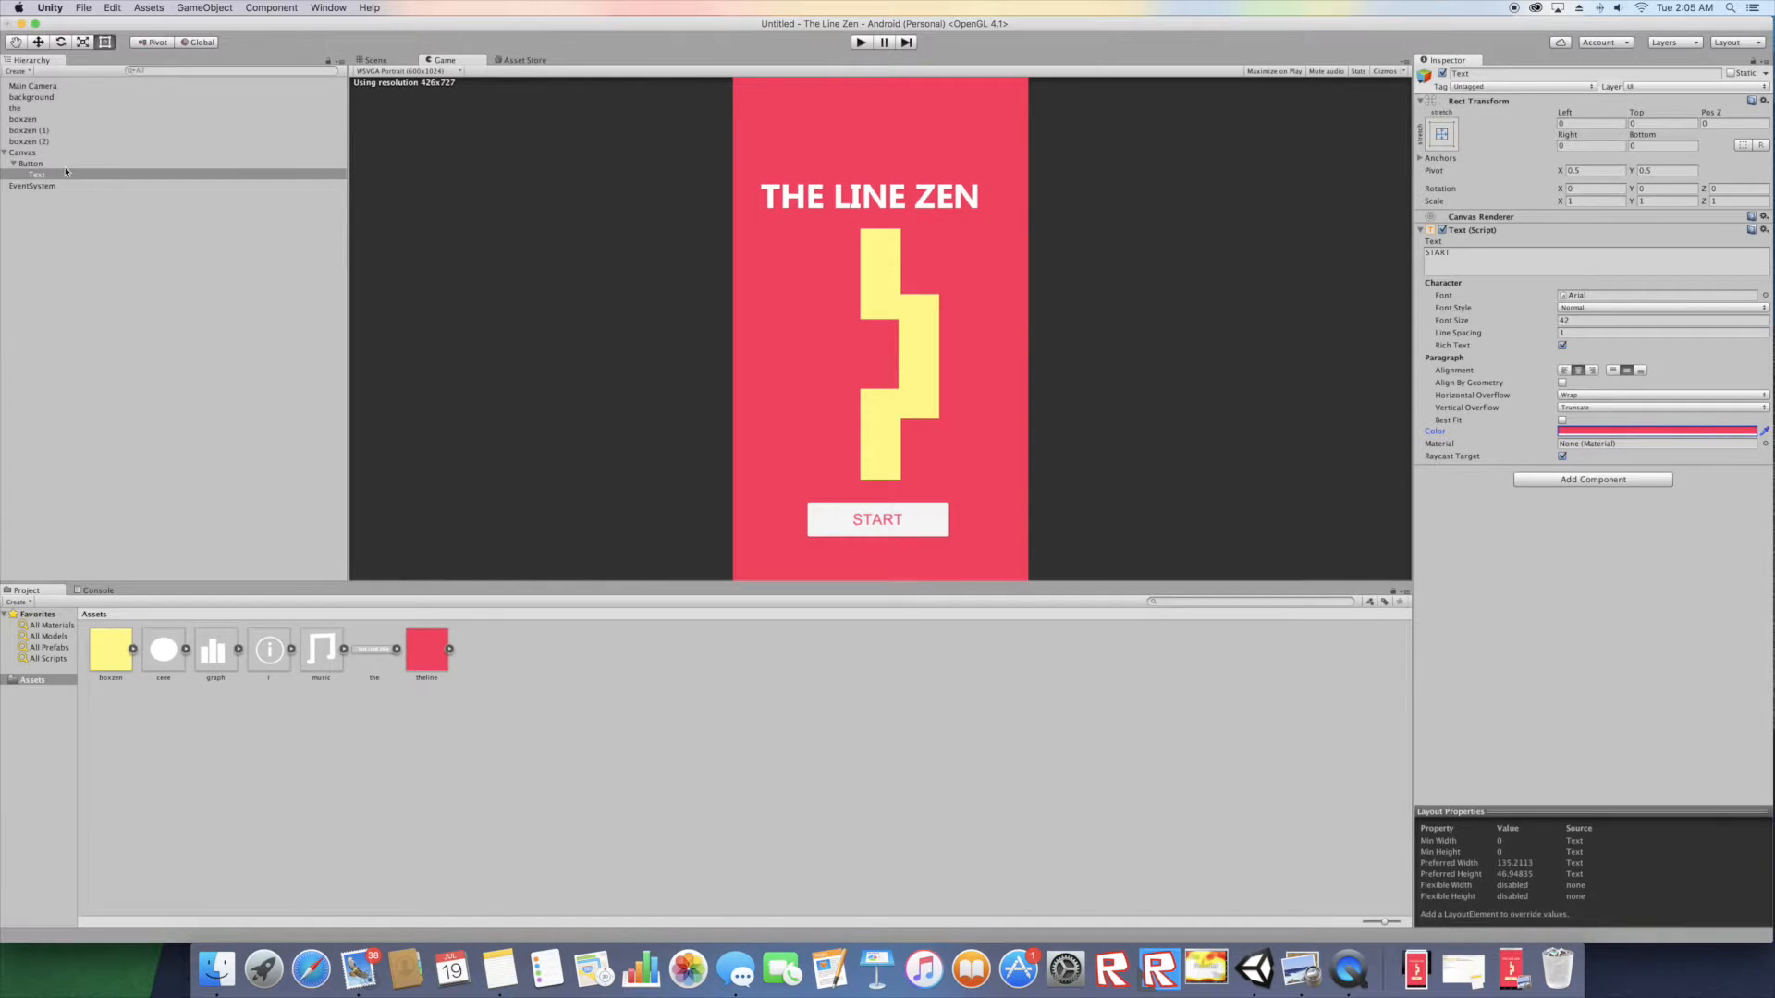
- Set the START button's image color to the yellow sampled from the line graphic
click(46, 163)
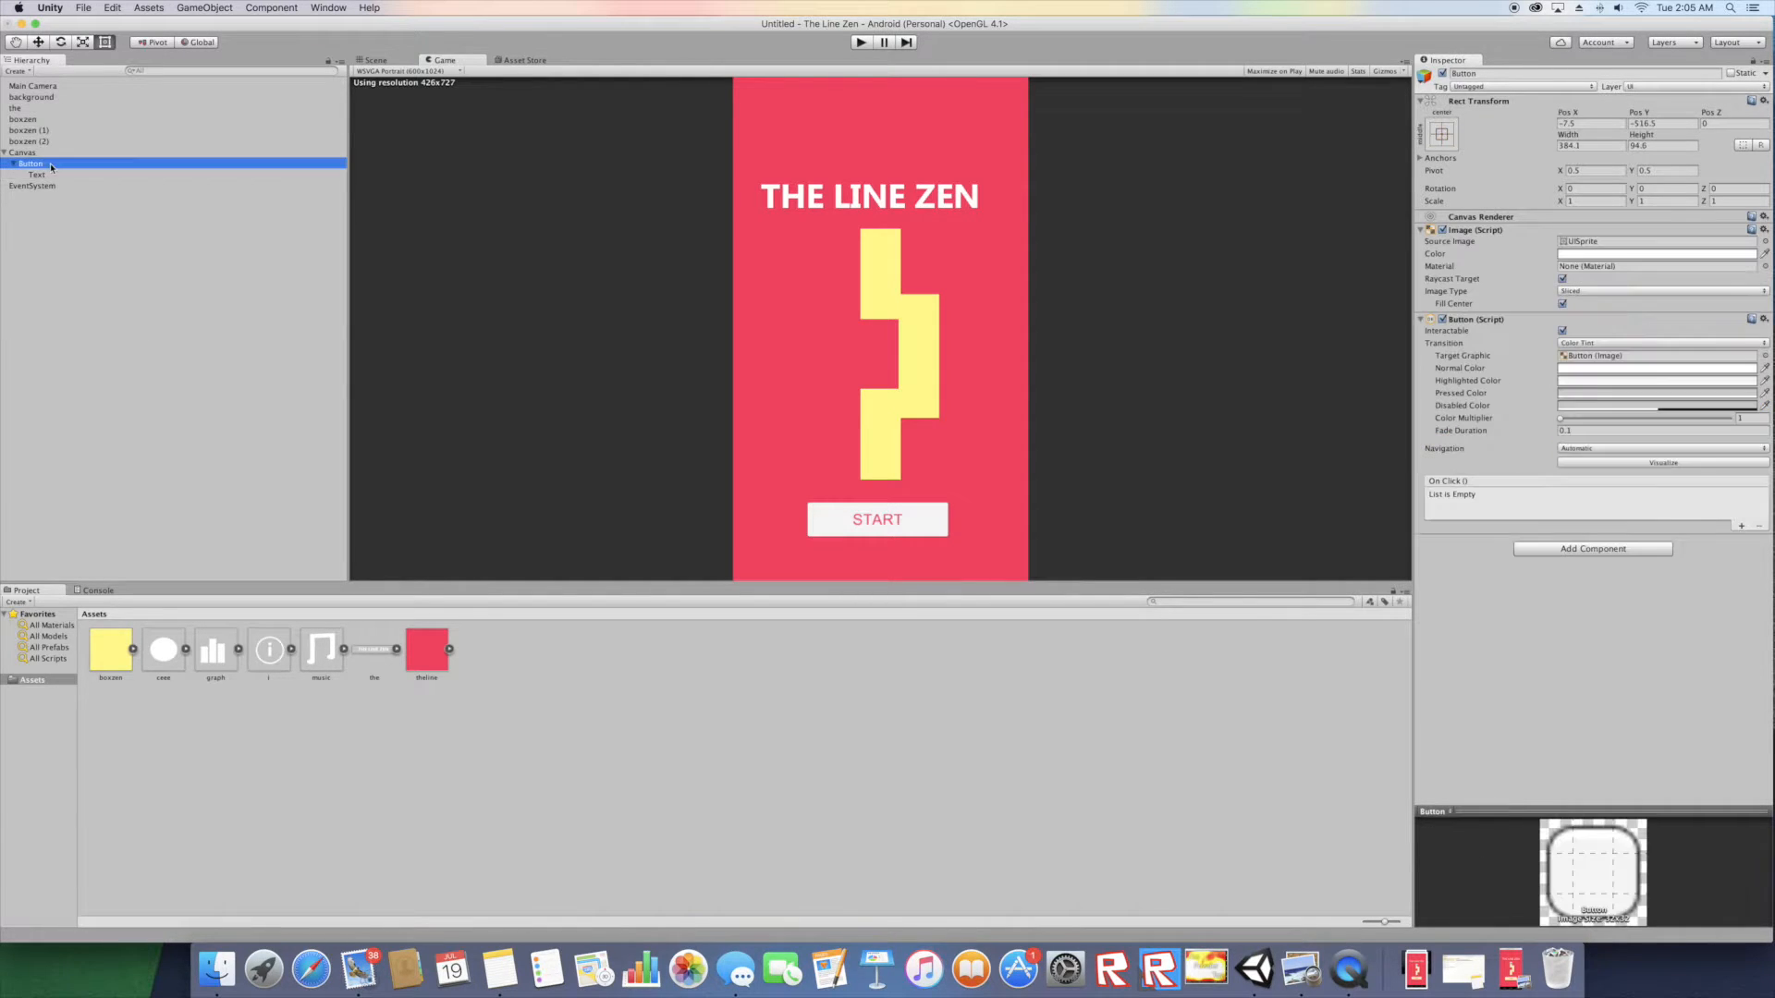
click(1586, 256)
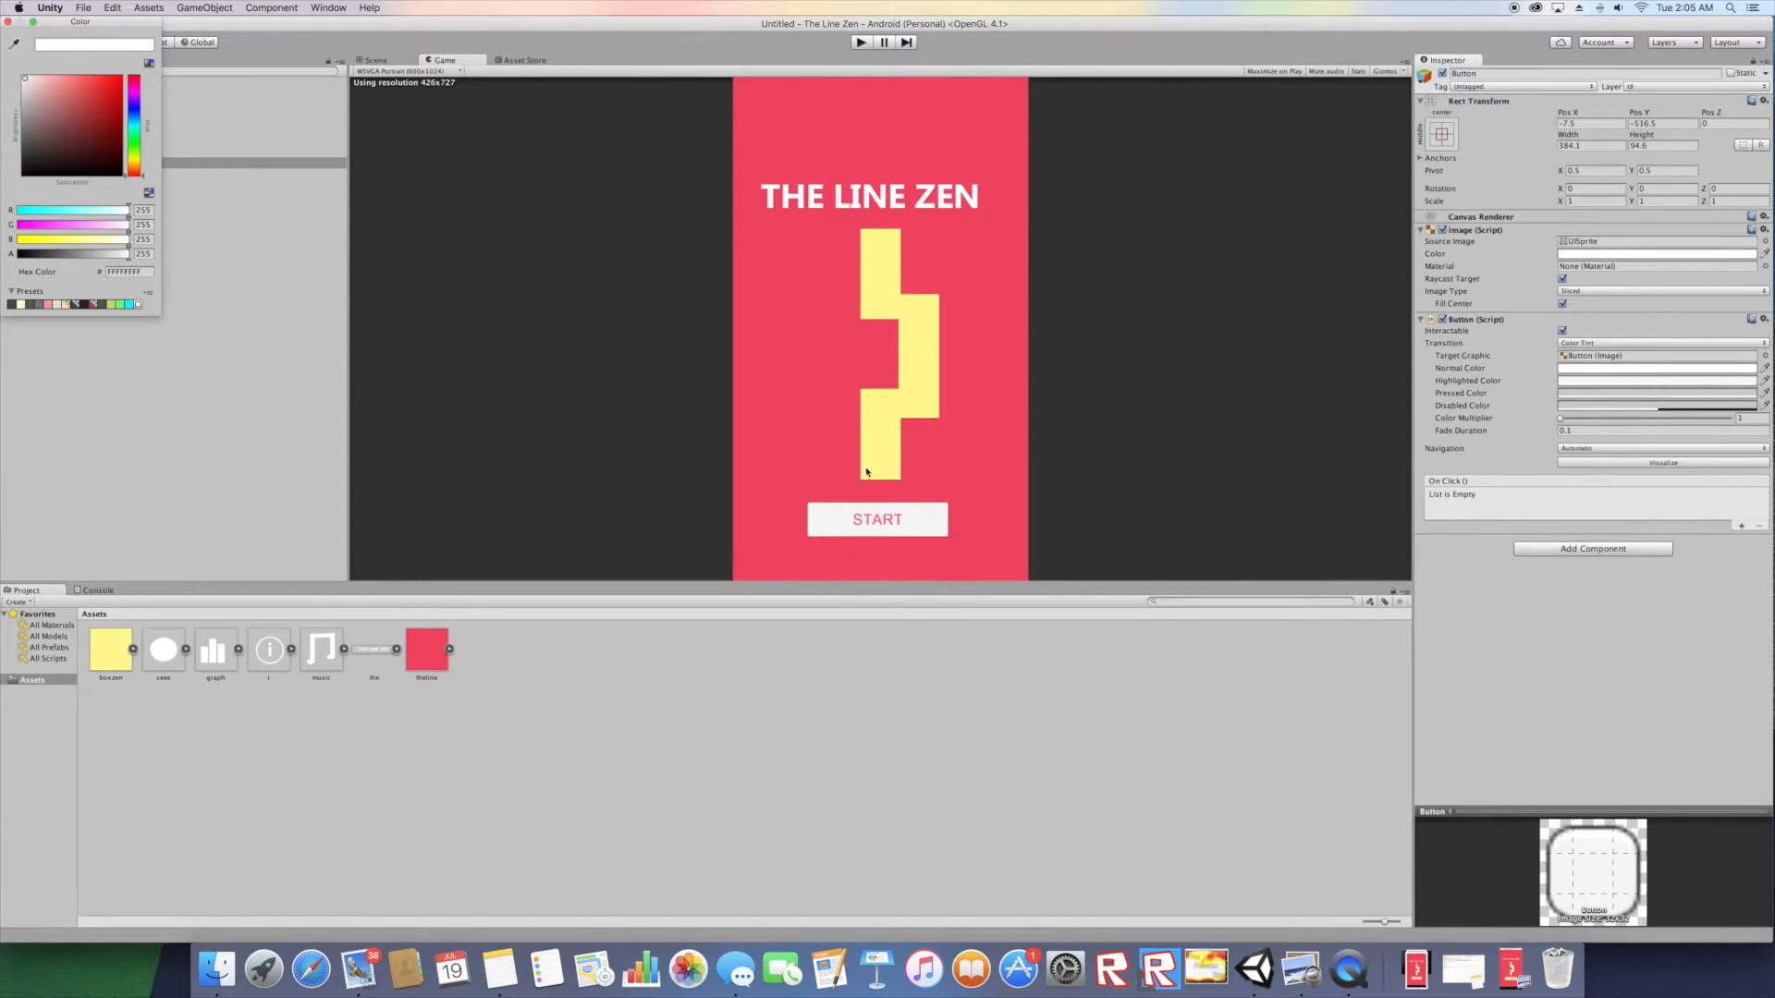
click(14, 44)
click(890, 424)
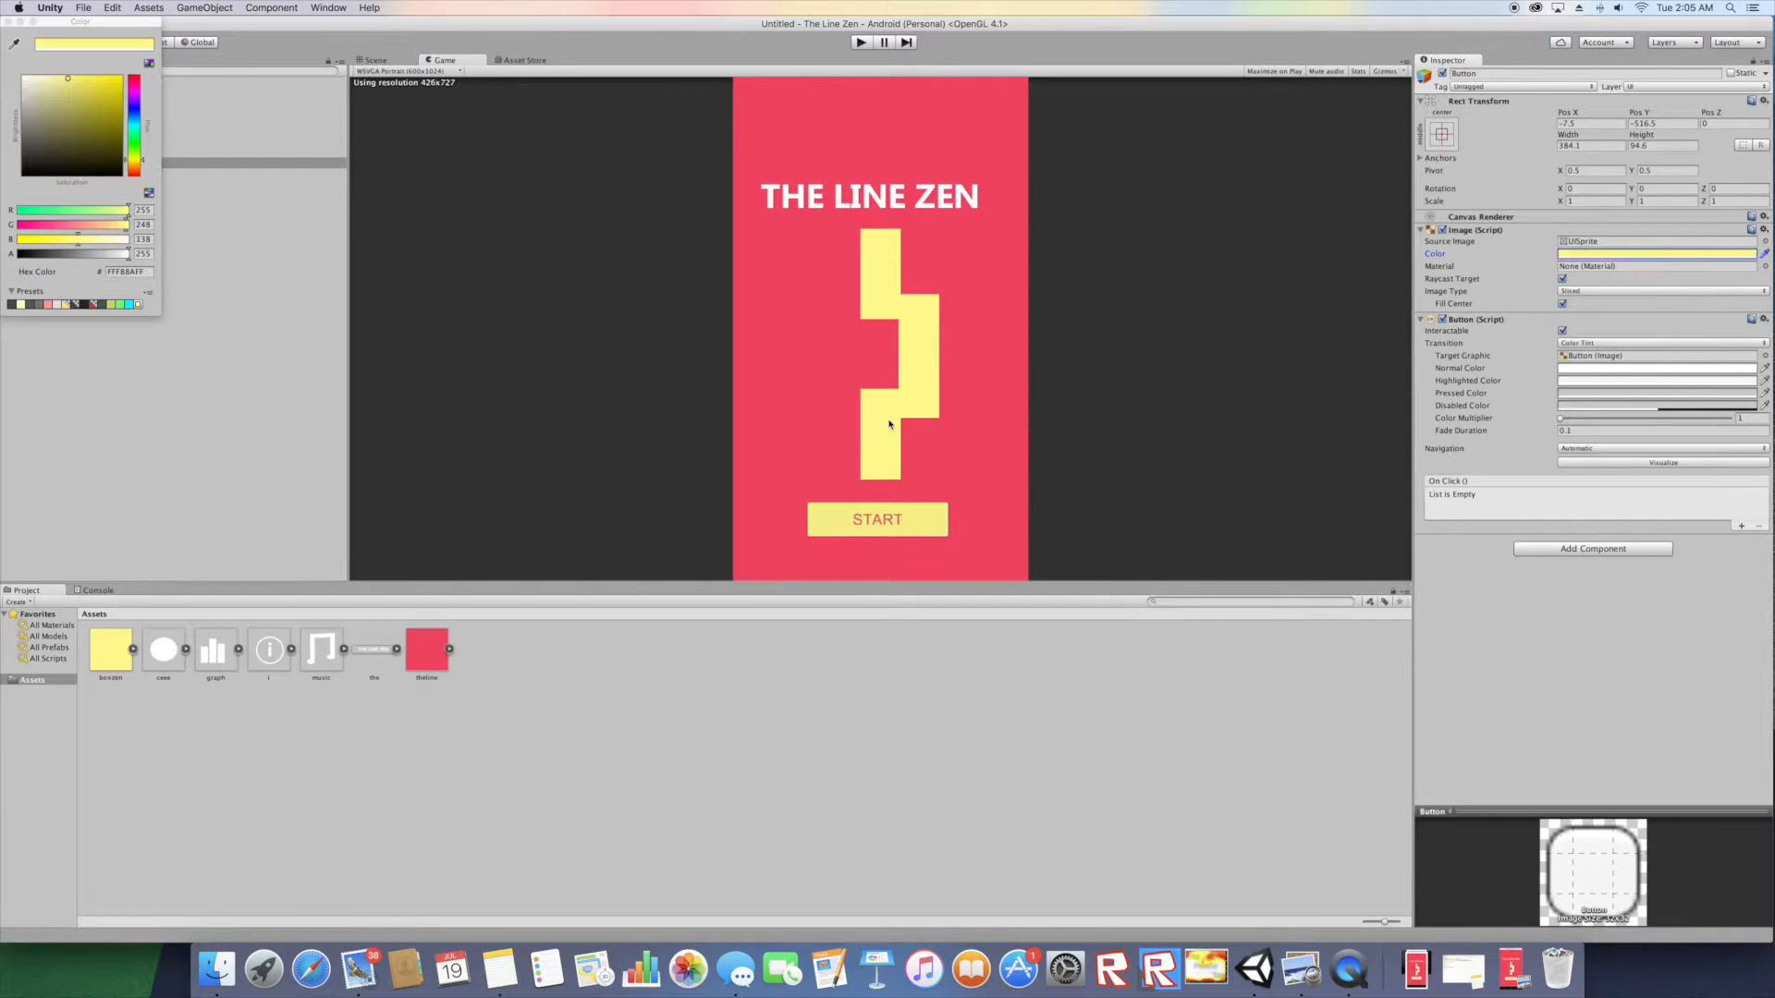
- Check the reference screenshot in Preview, then return to Unity and set the START button's source image to InputFieldBackground
click(1302, 969)
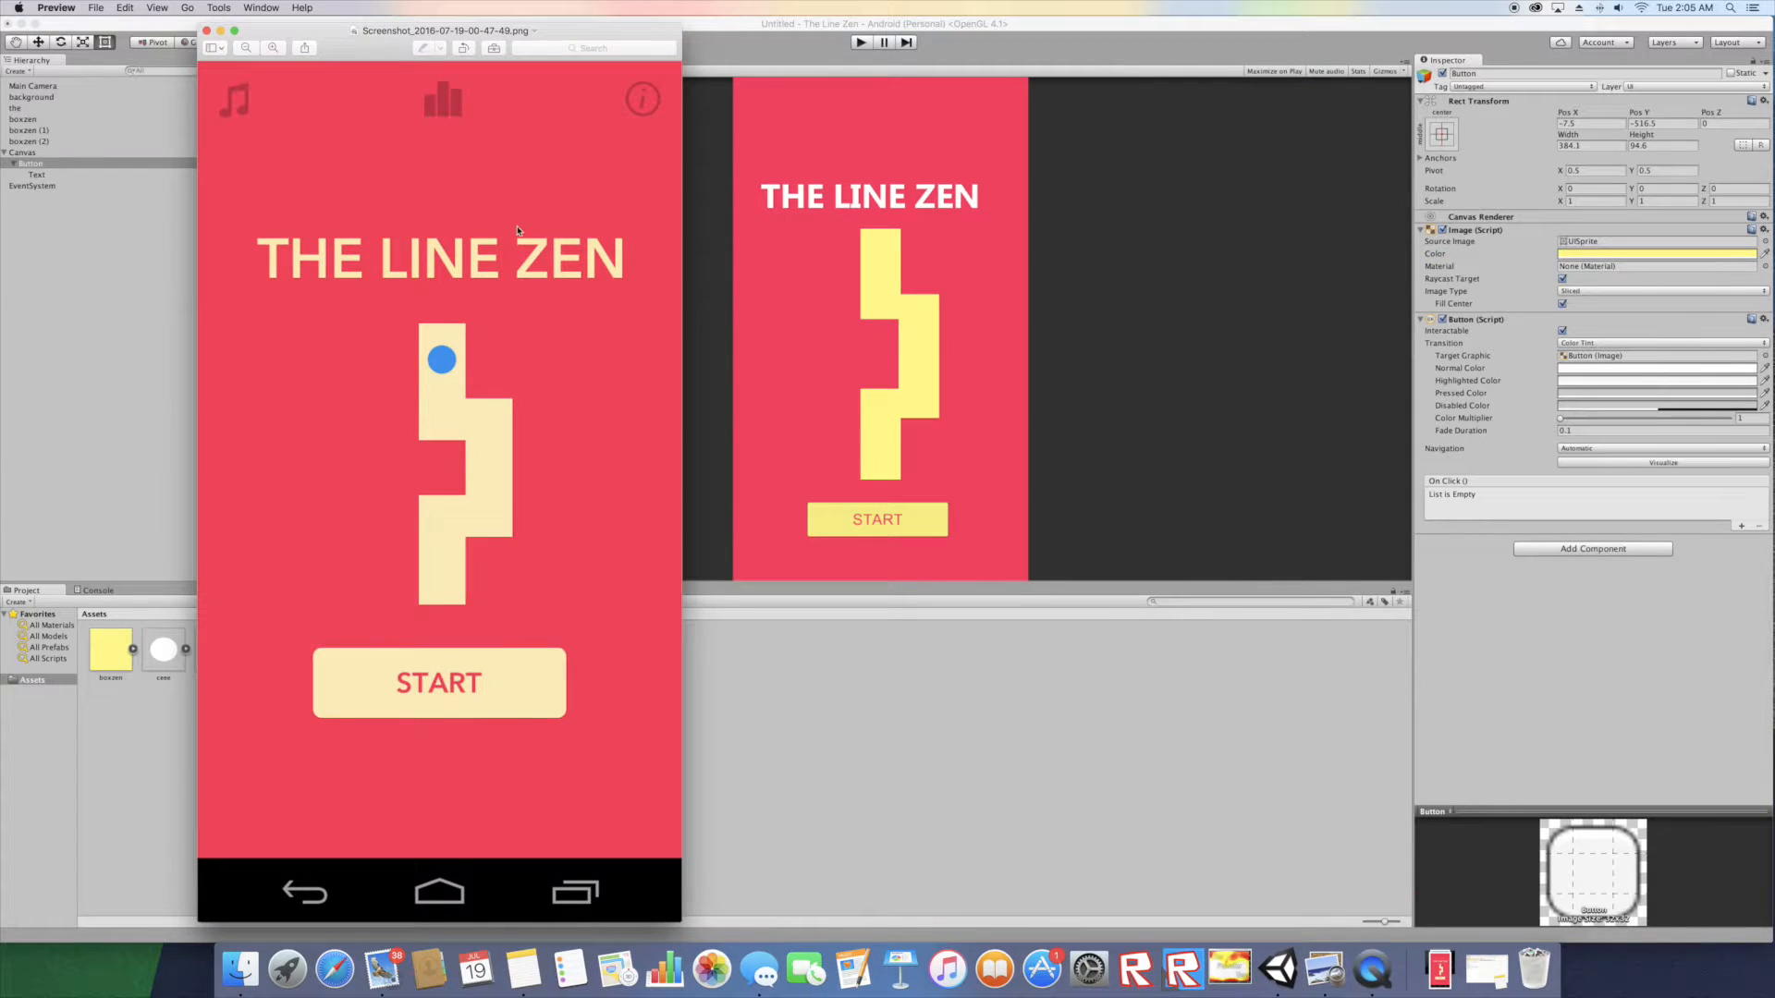
click(221, 31)
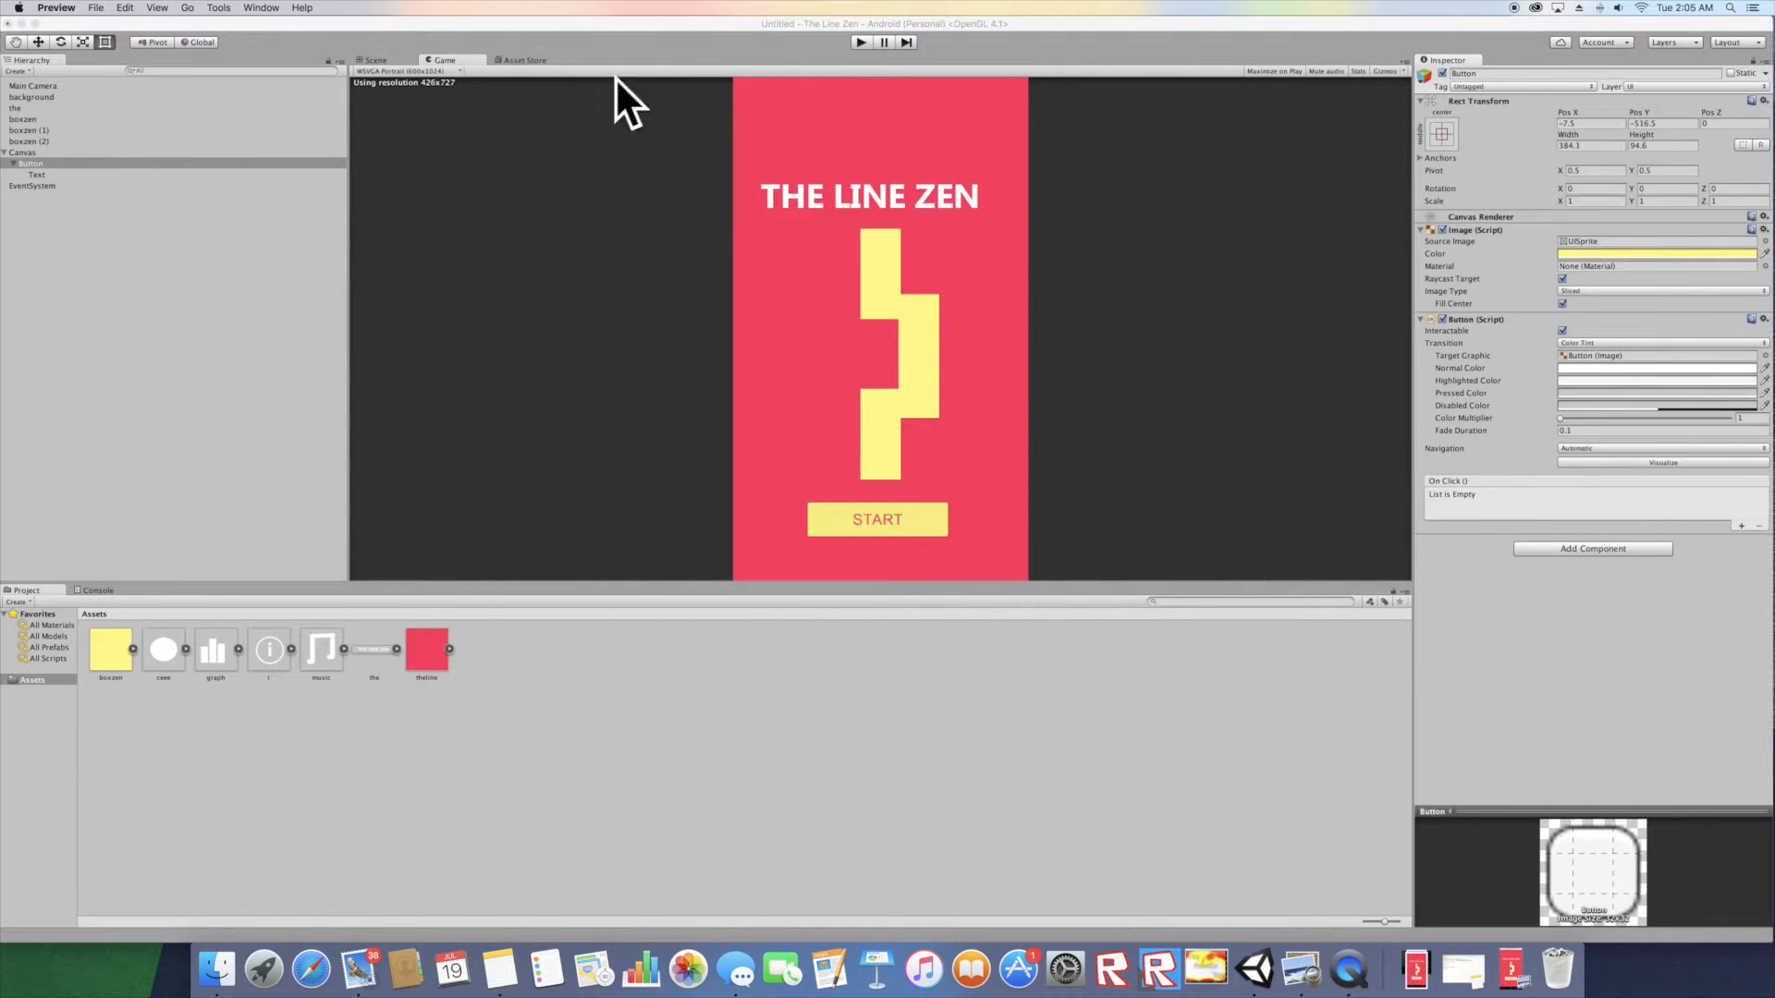
click(121, 7)
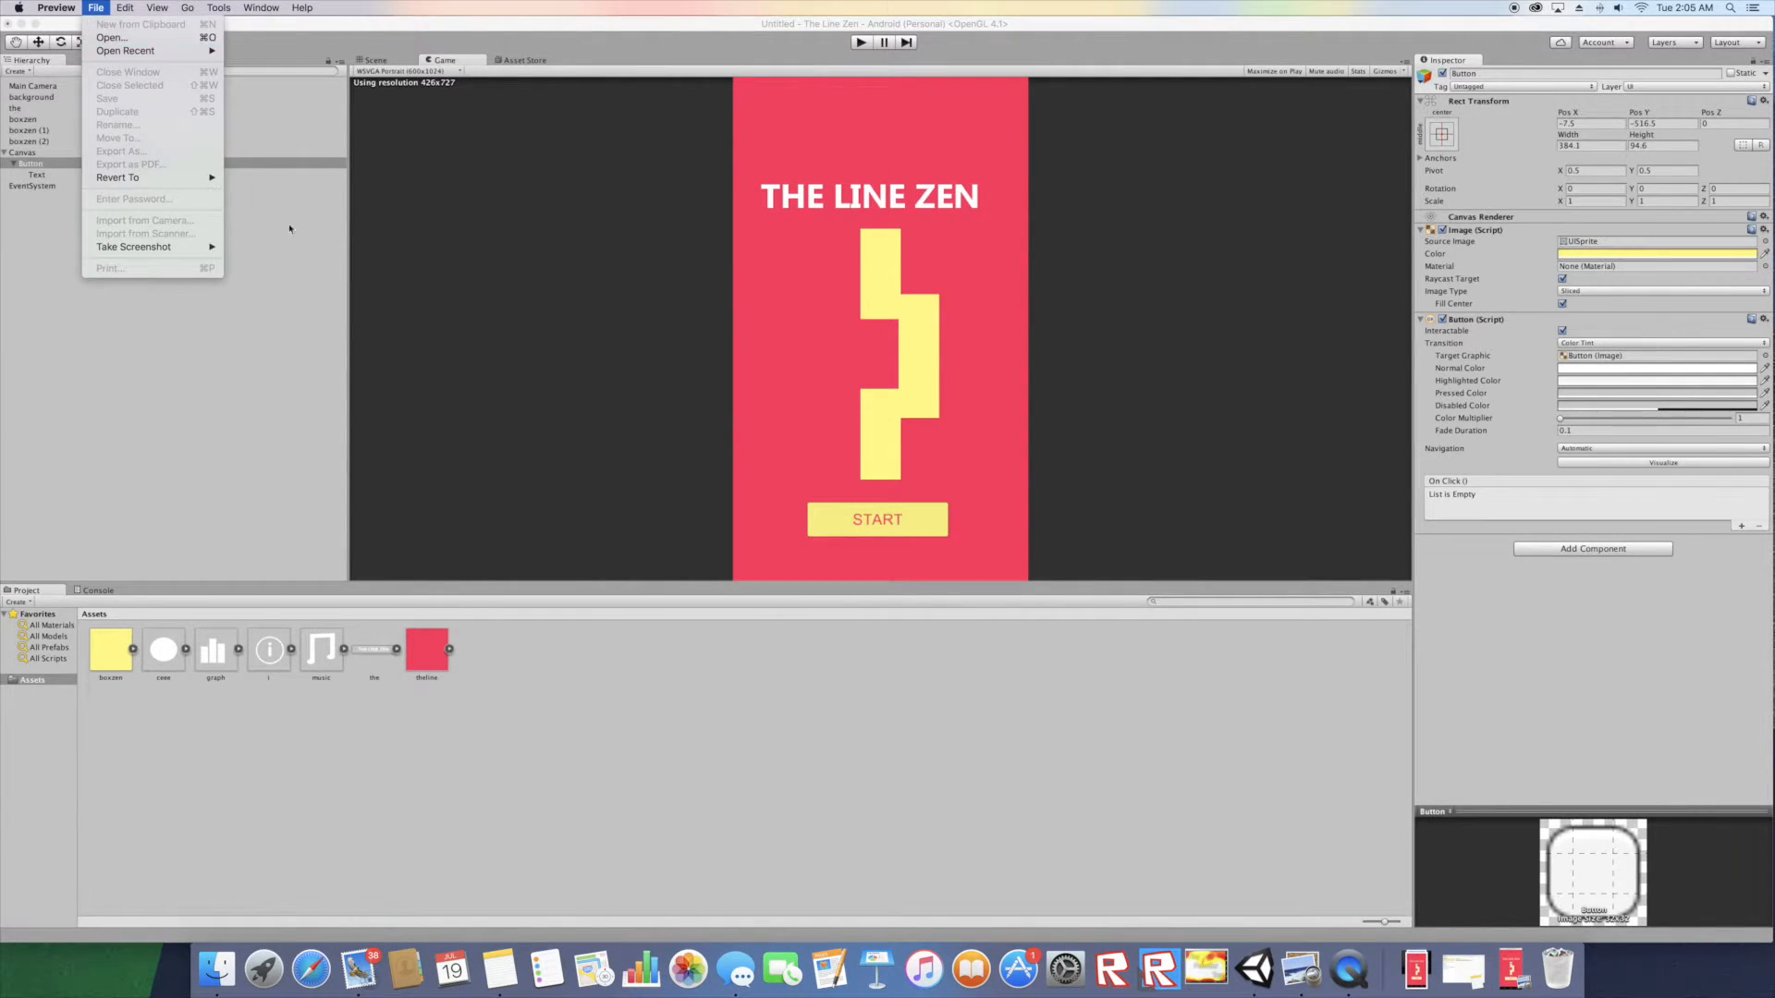
click(115, 202)
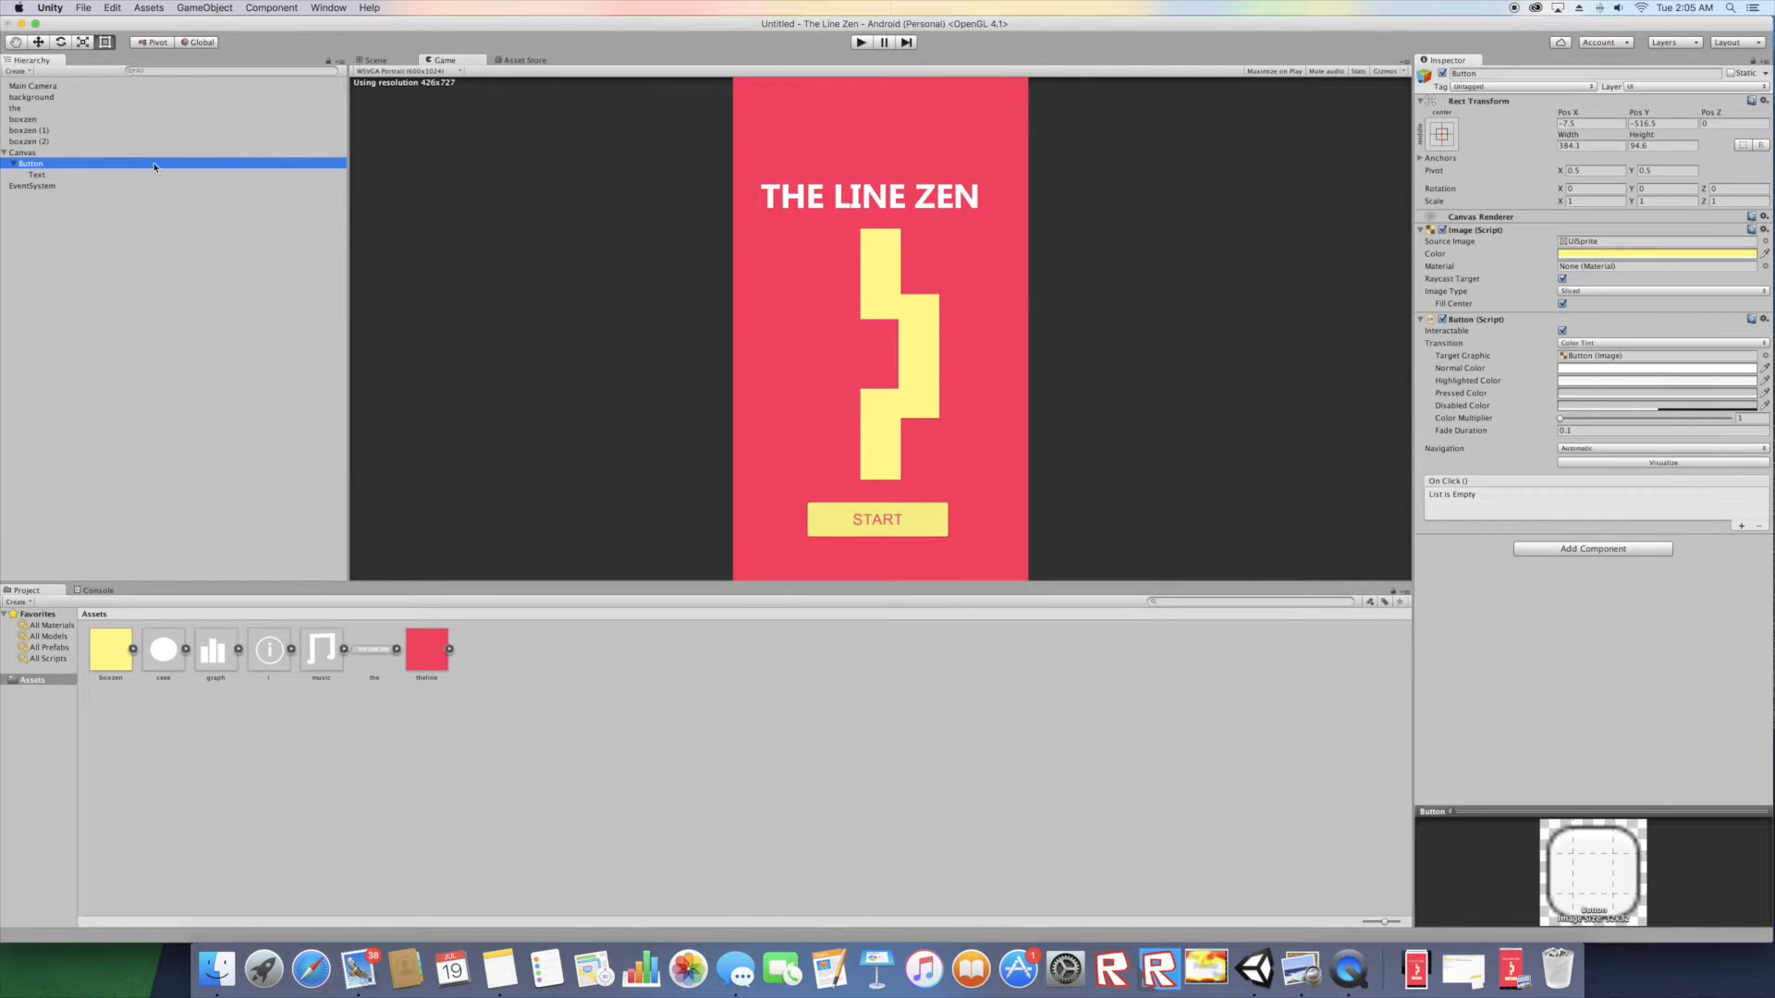
click(1765, 242)
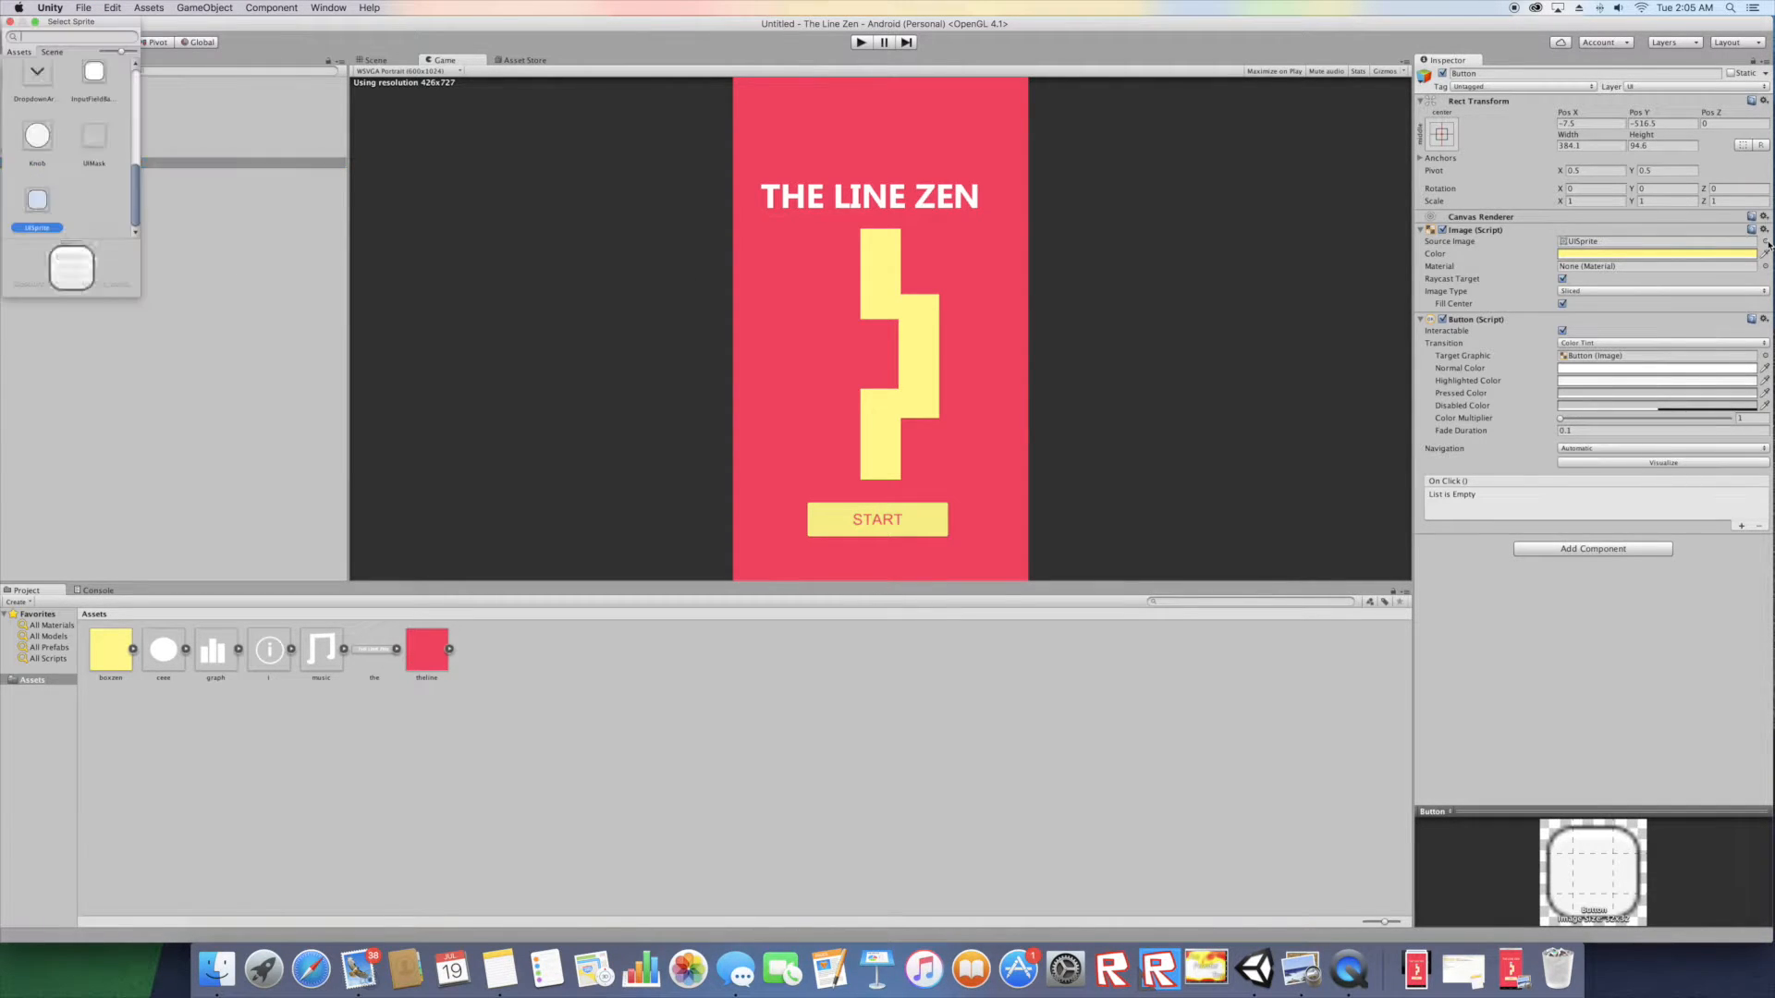
click(101, 141)
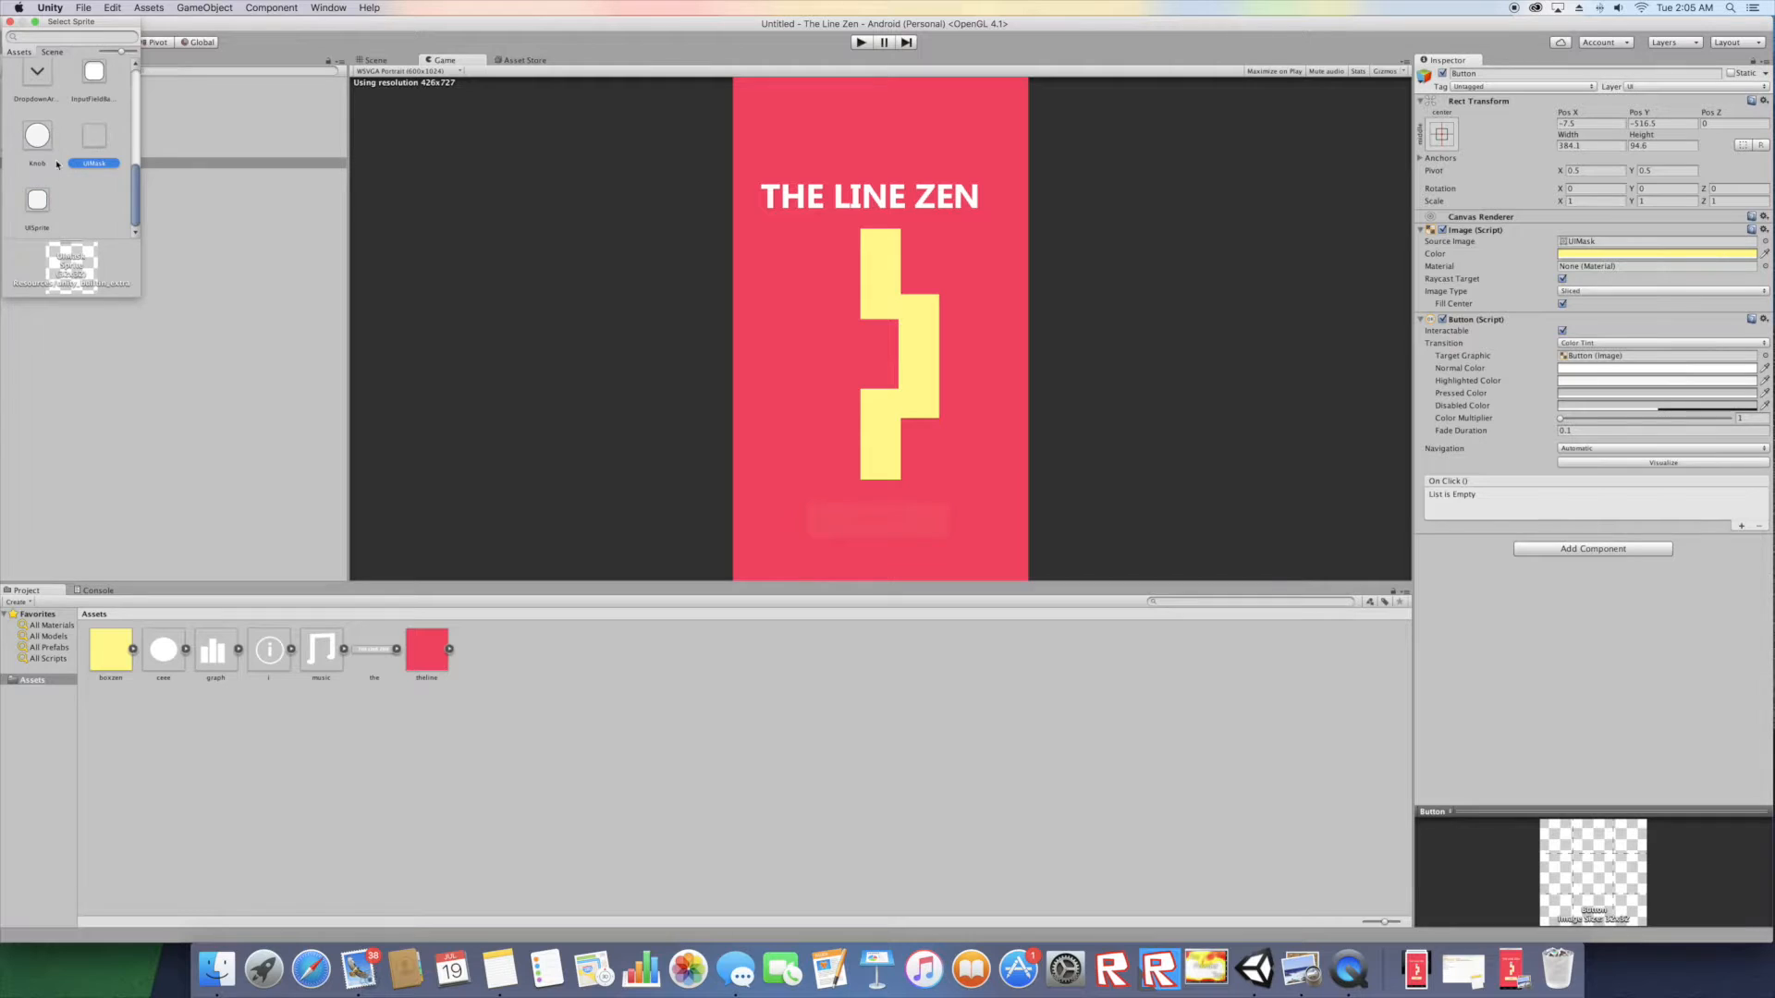
click(39, 196)
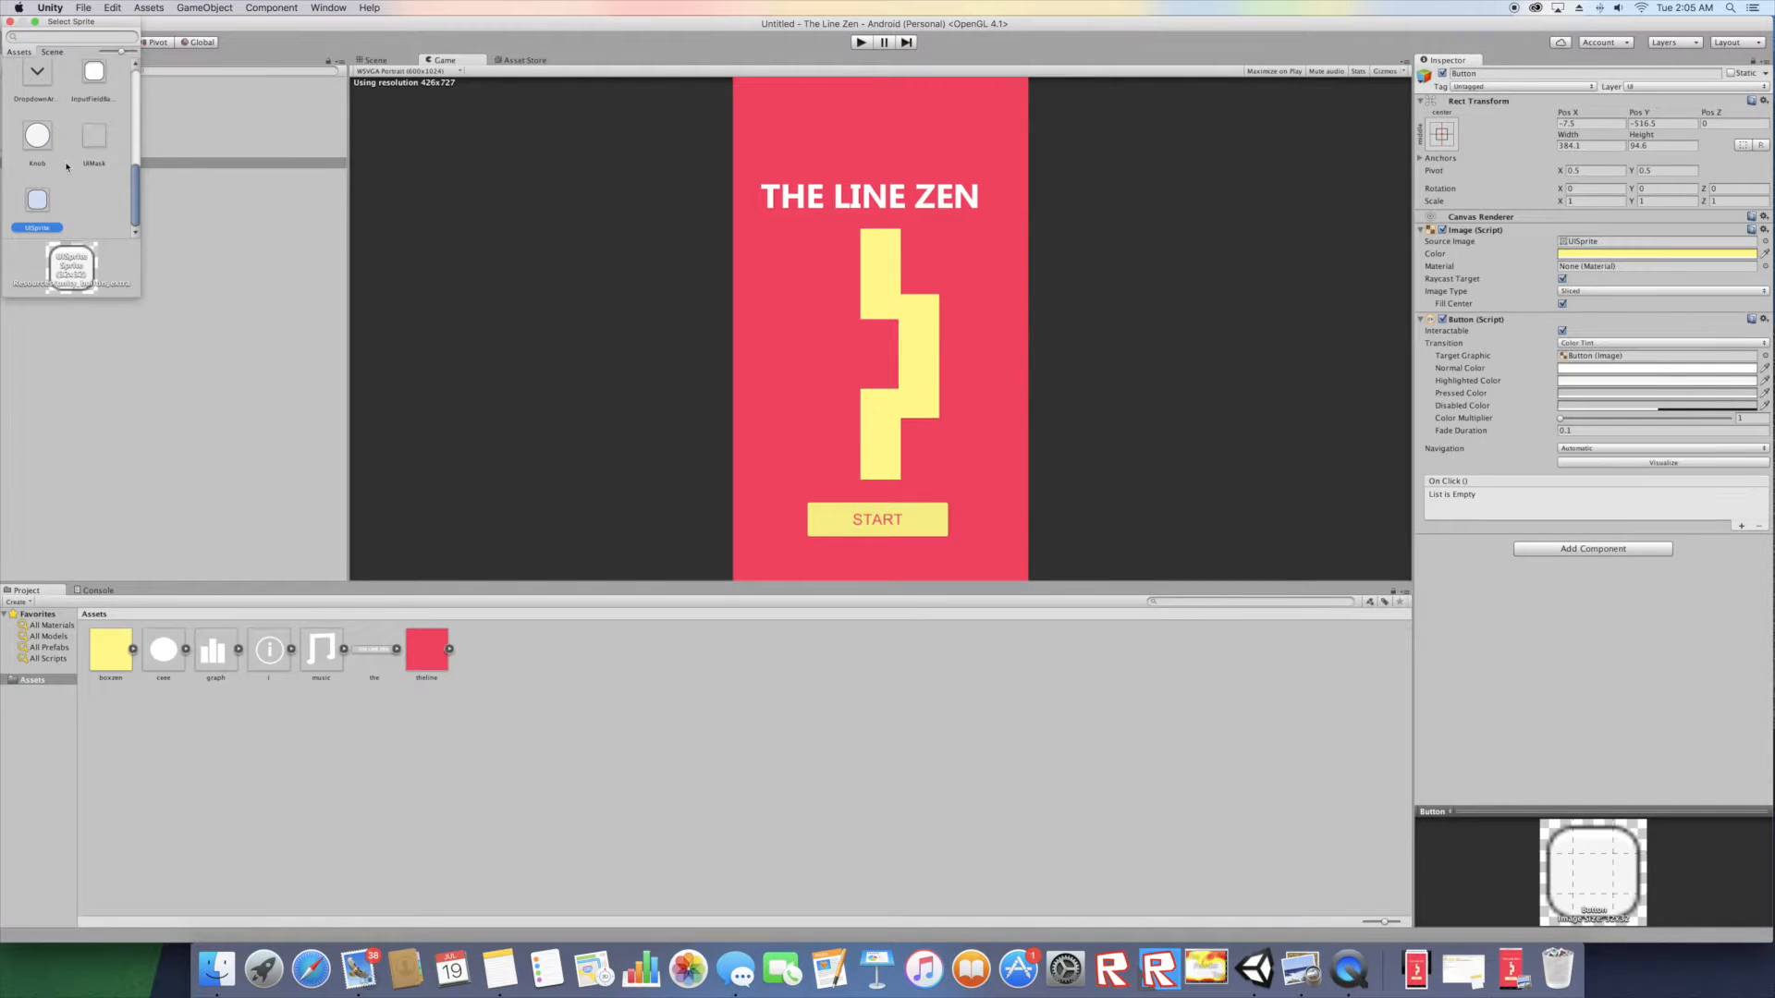
click(100, 84)
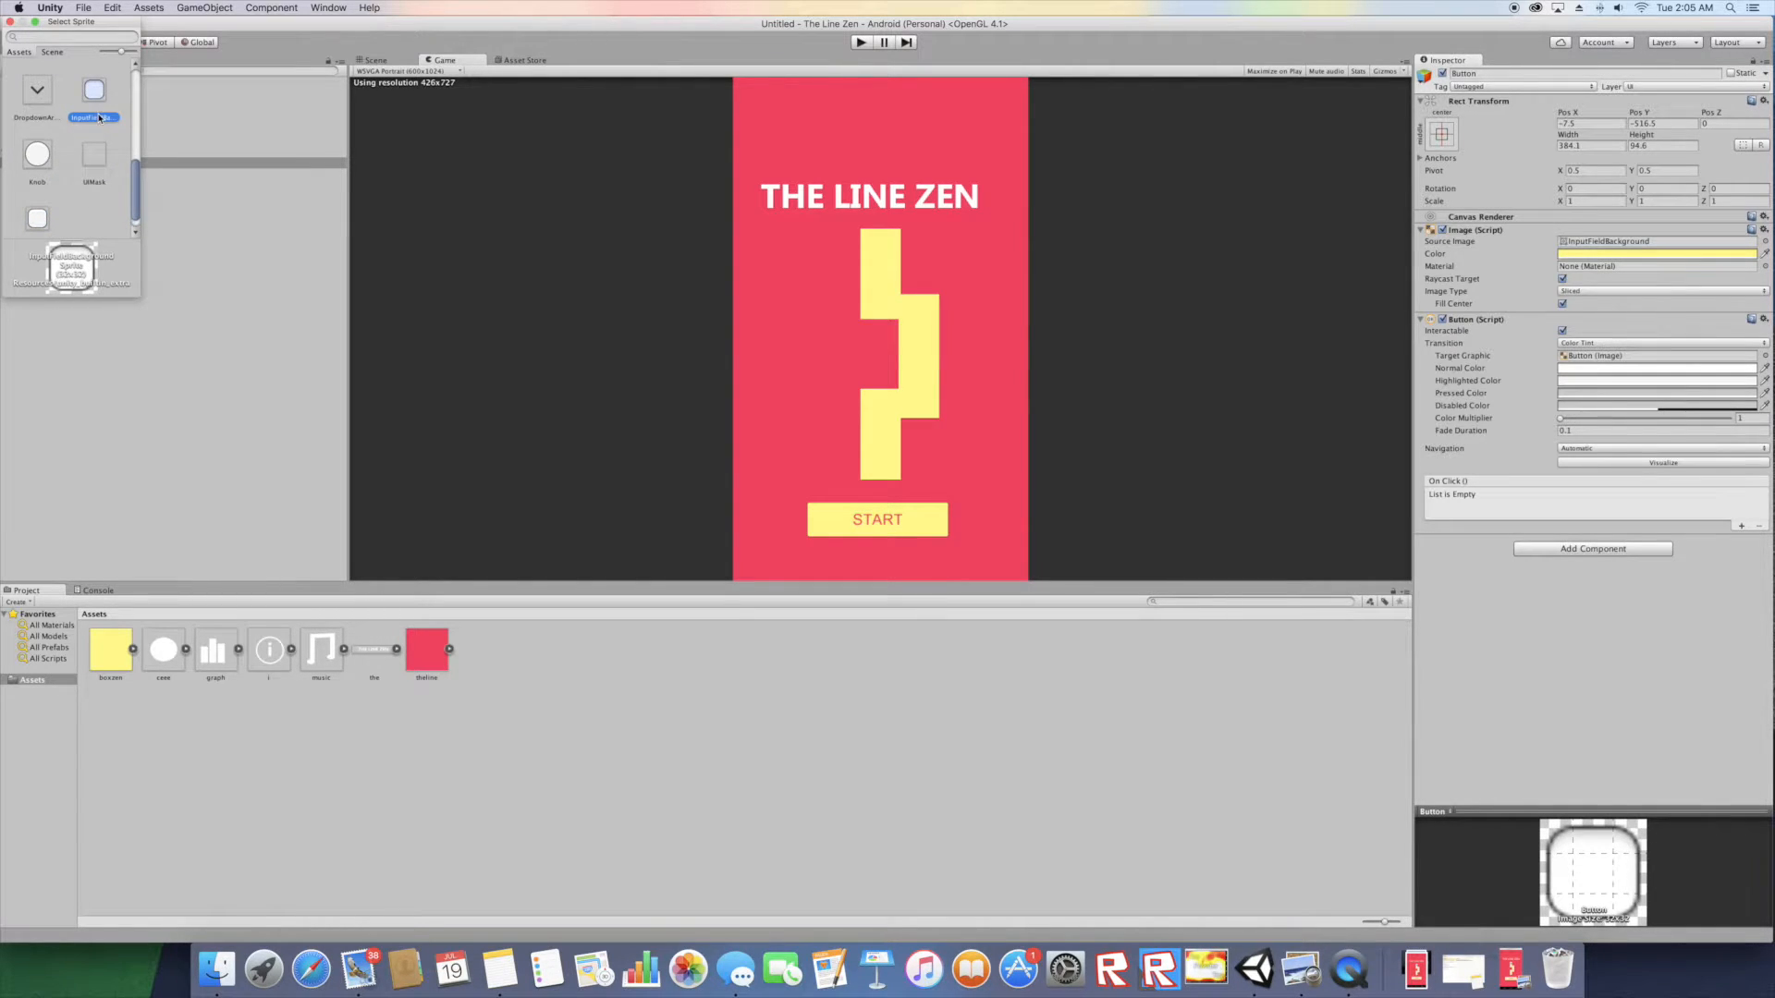
double_click(93, 98)
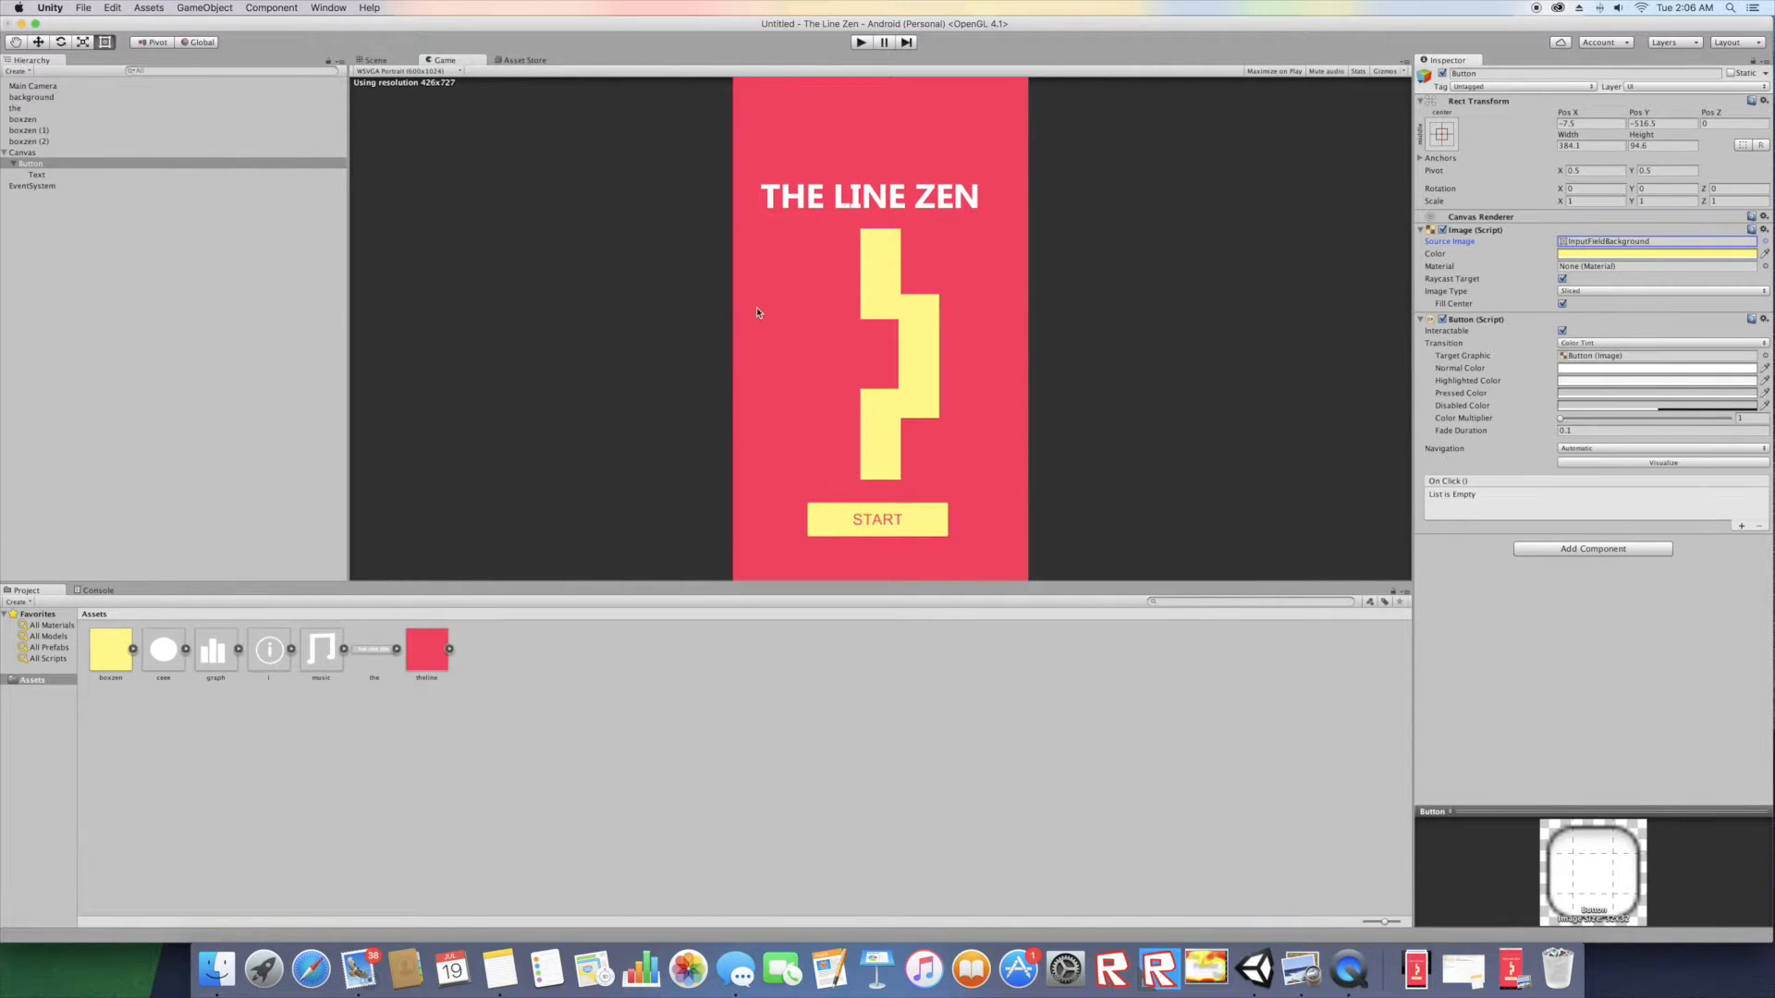
- Add a second UI button to the canvas and delete its child text
click(14, 164)
click(204, 8)
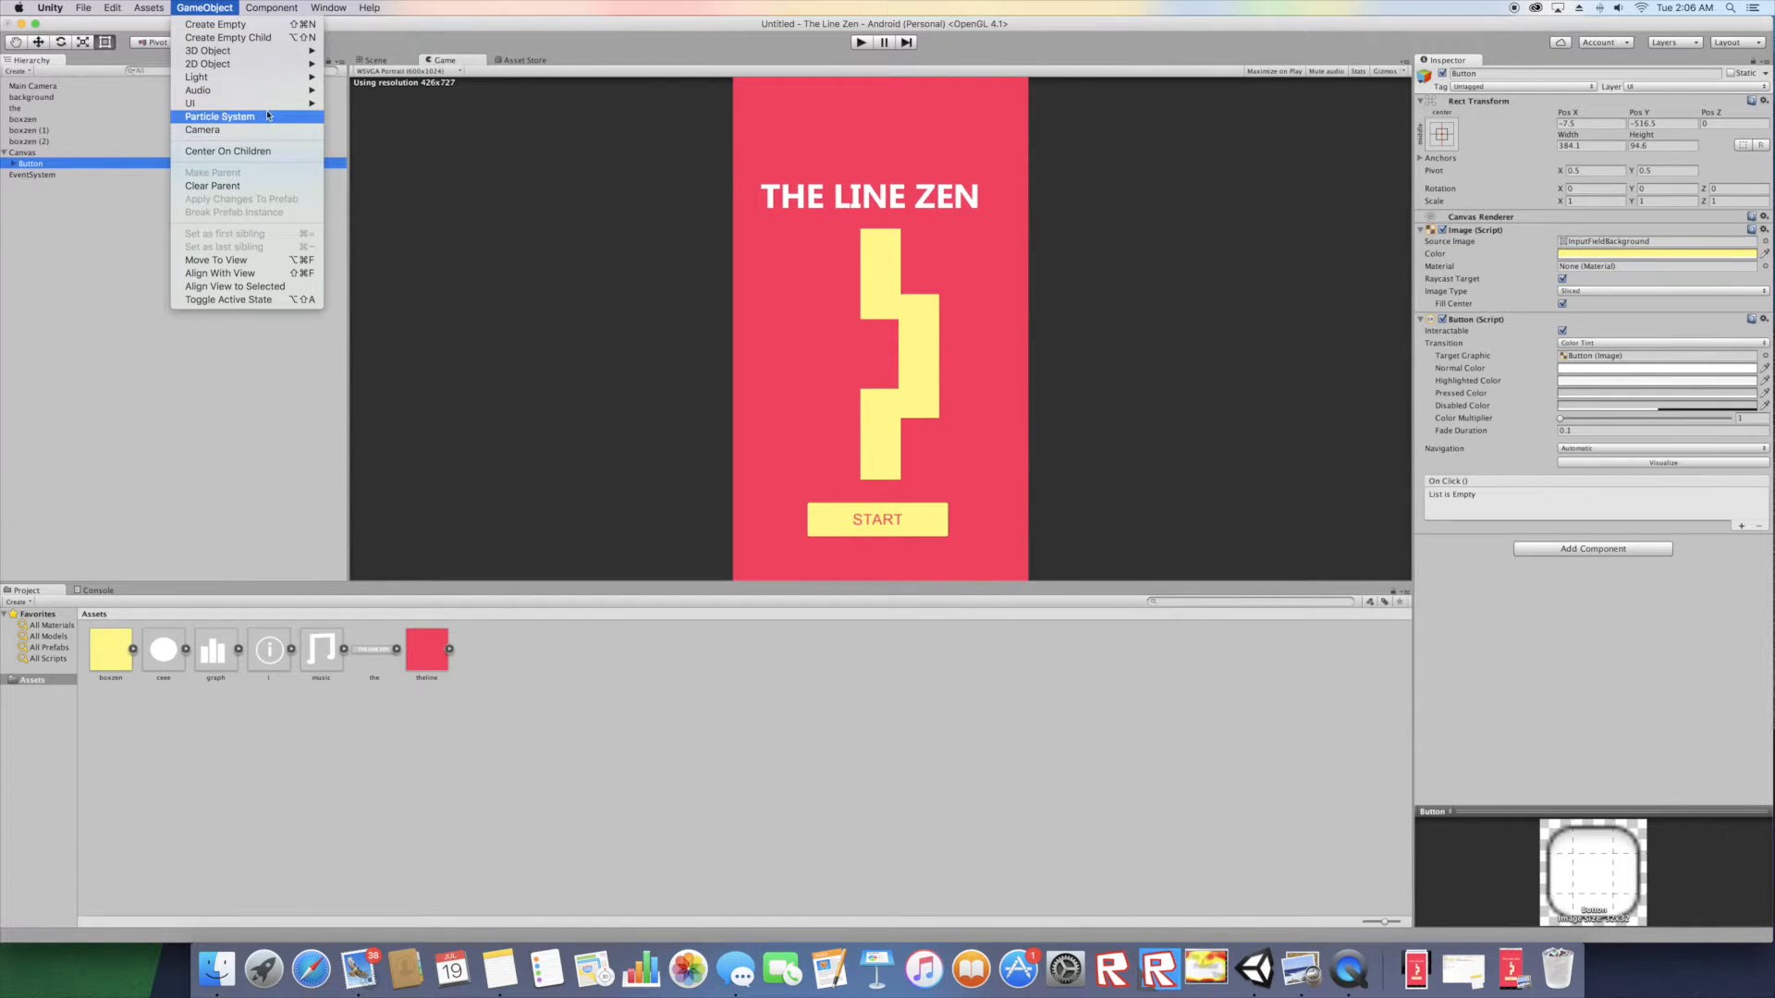
mouse_move(198, 103)
click(370, 165)
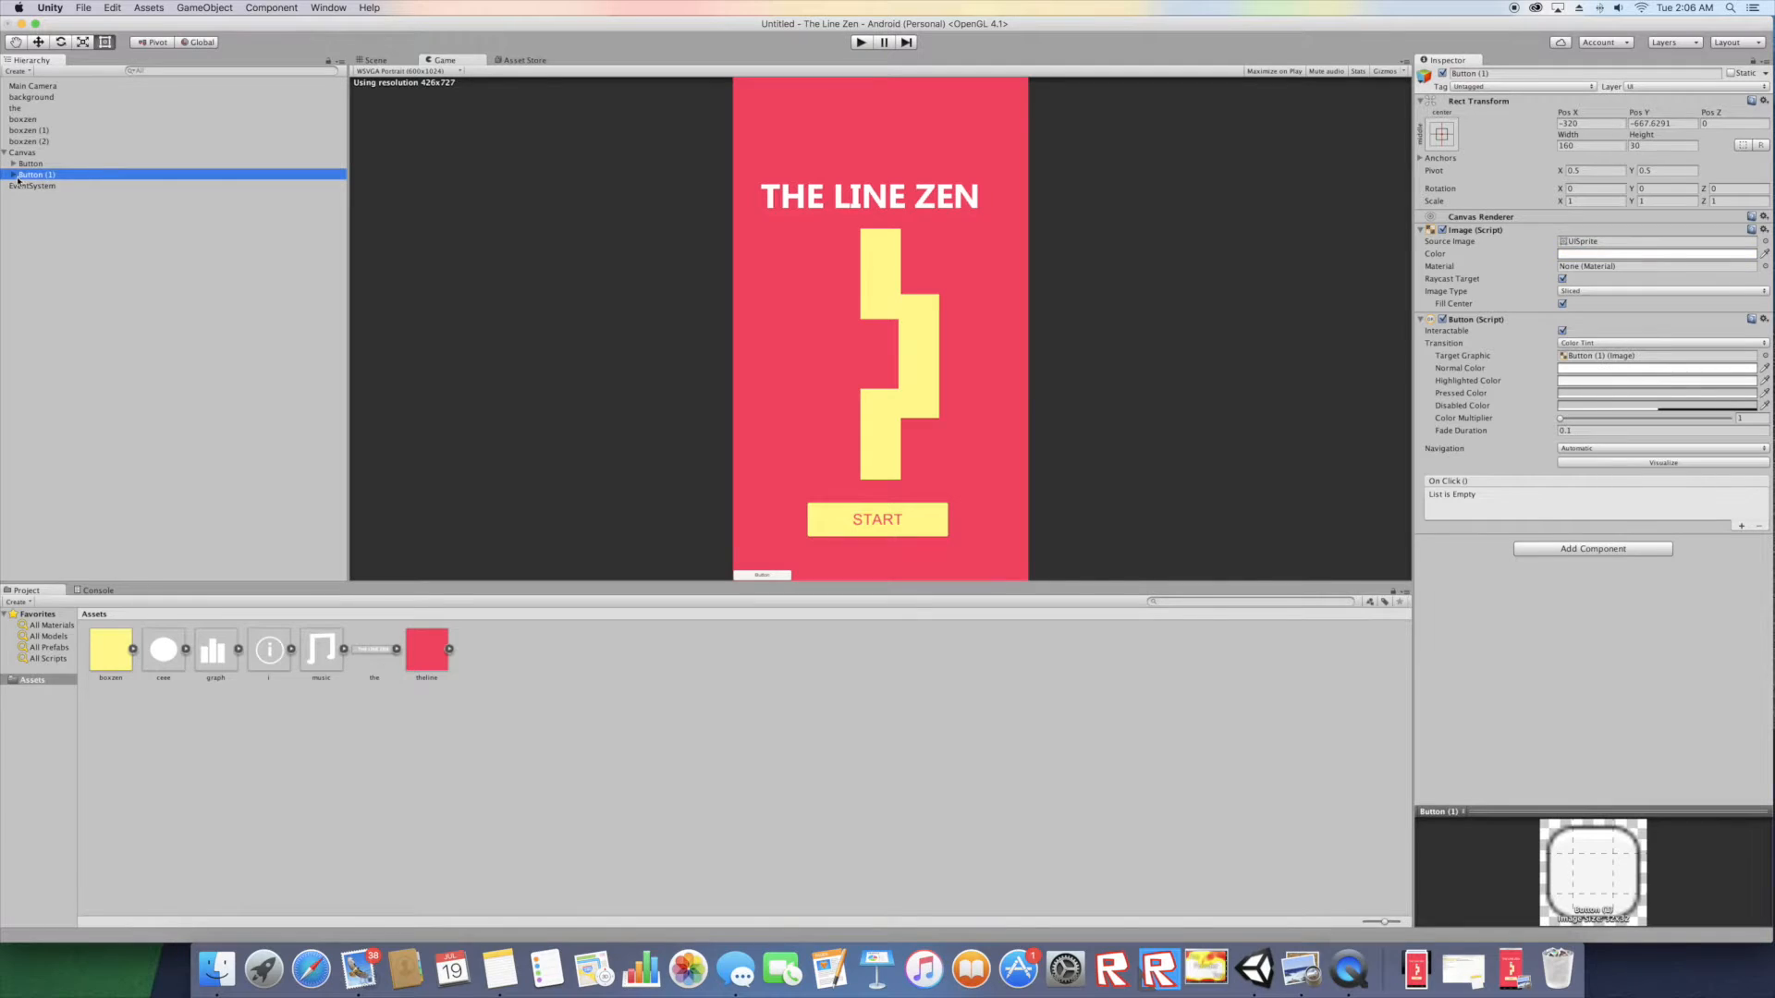
click(14, 174)
right_click(28, 185)
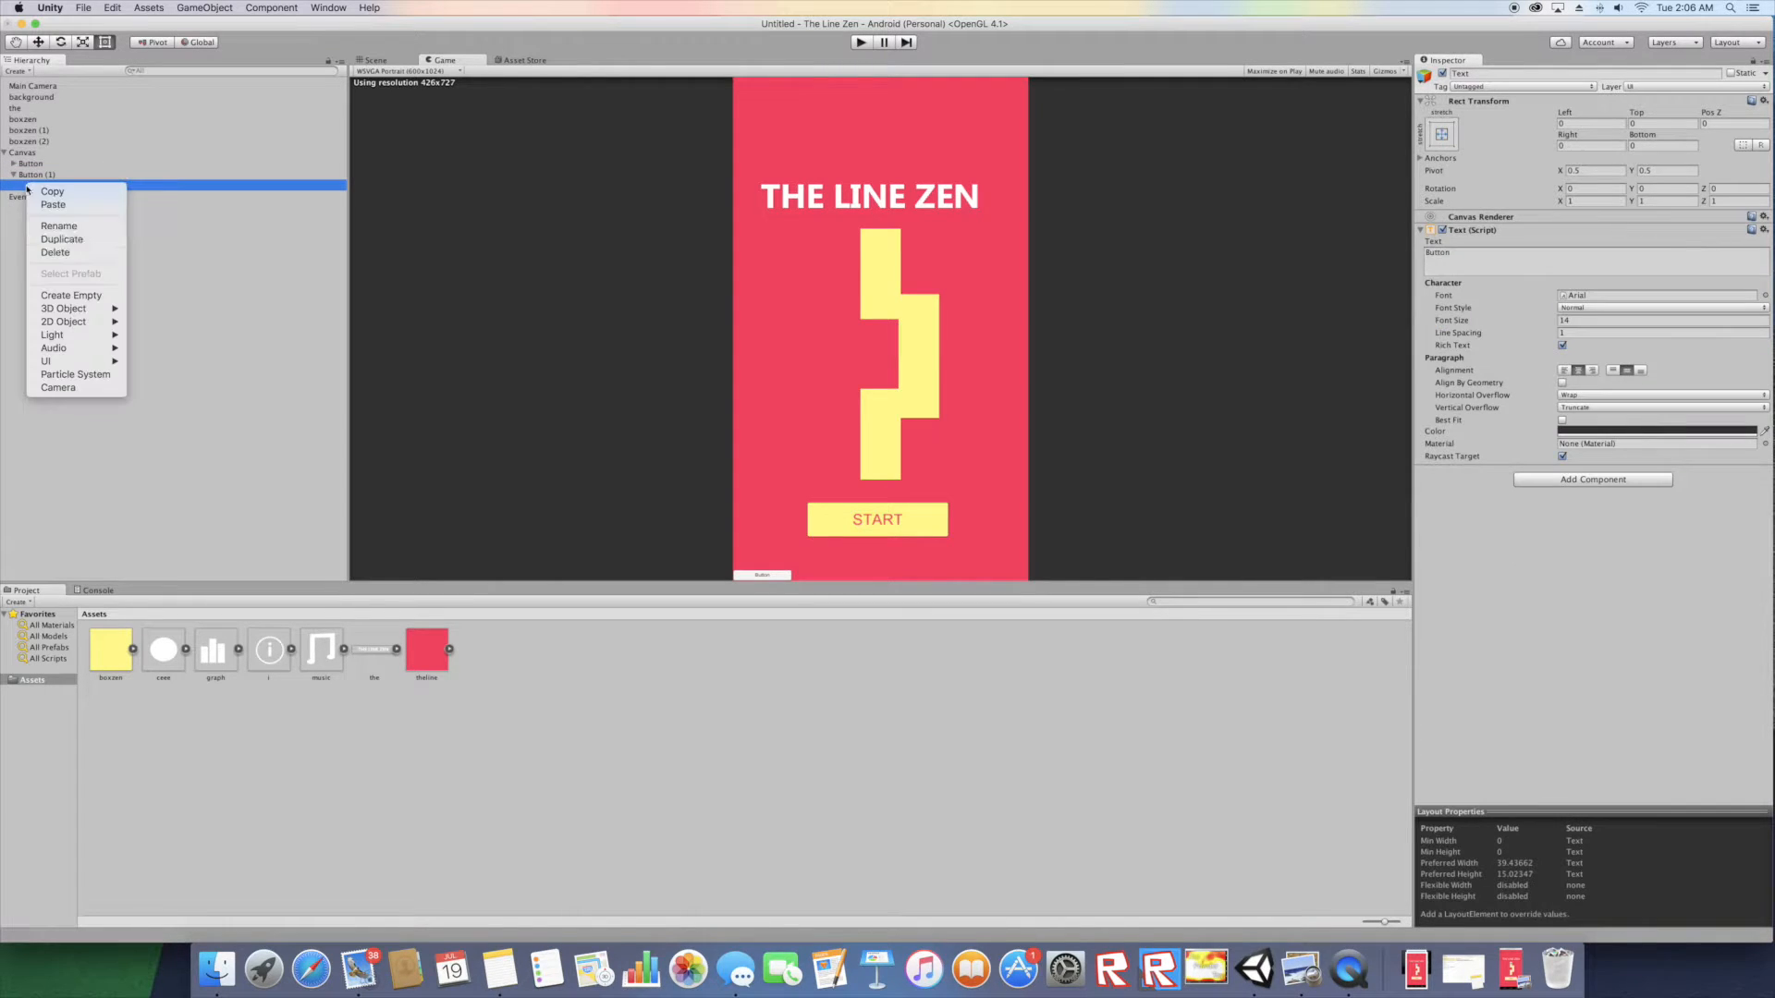
click(55, 252)
- Duplicate the textless button twice to have three icon buttons
right_click(48, 175)
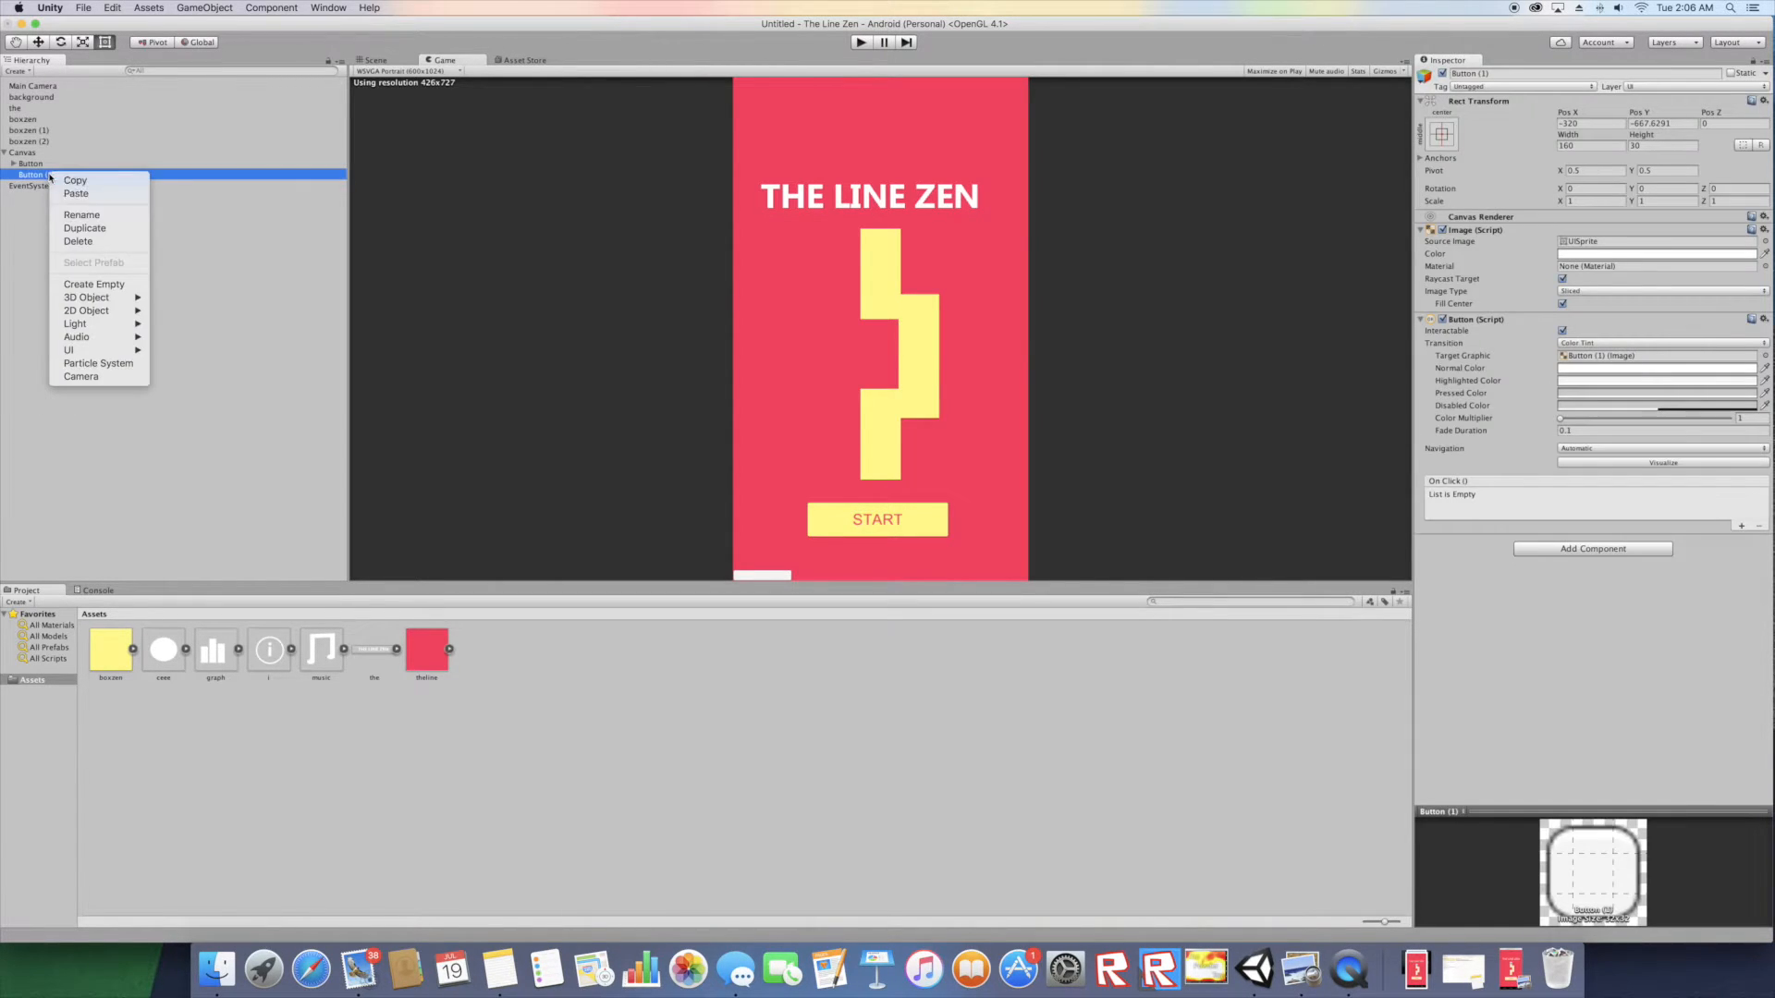
click(84, 228)
right_click(48, 175)
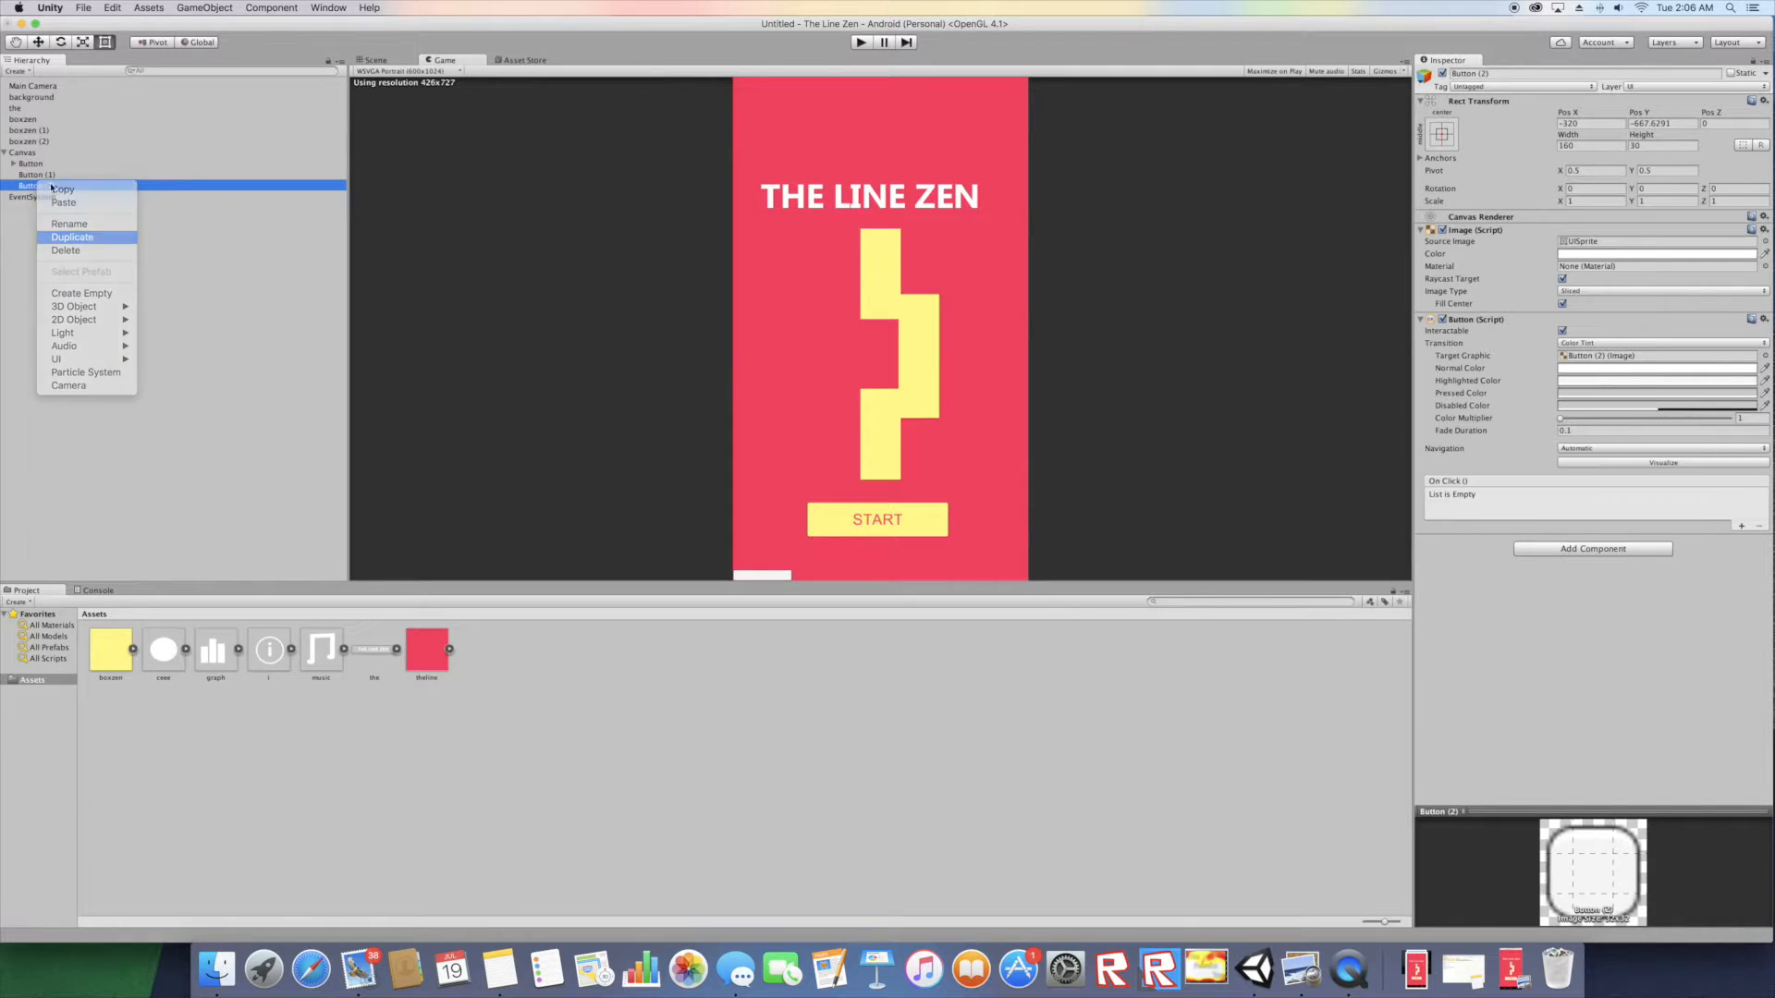
click(84, 228)
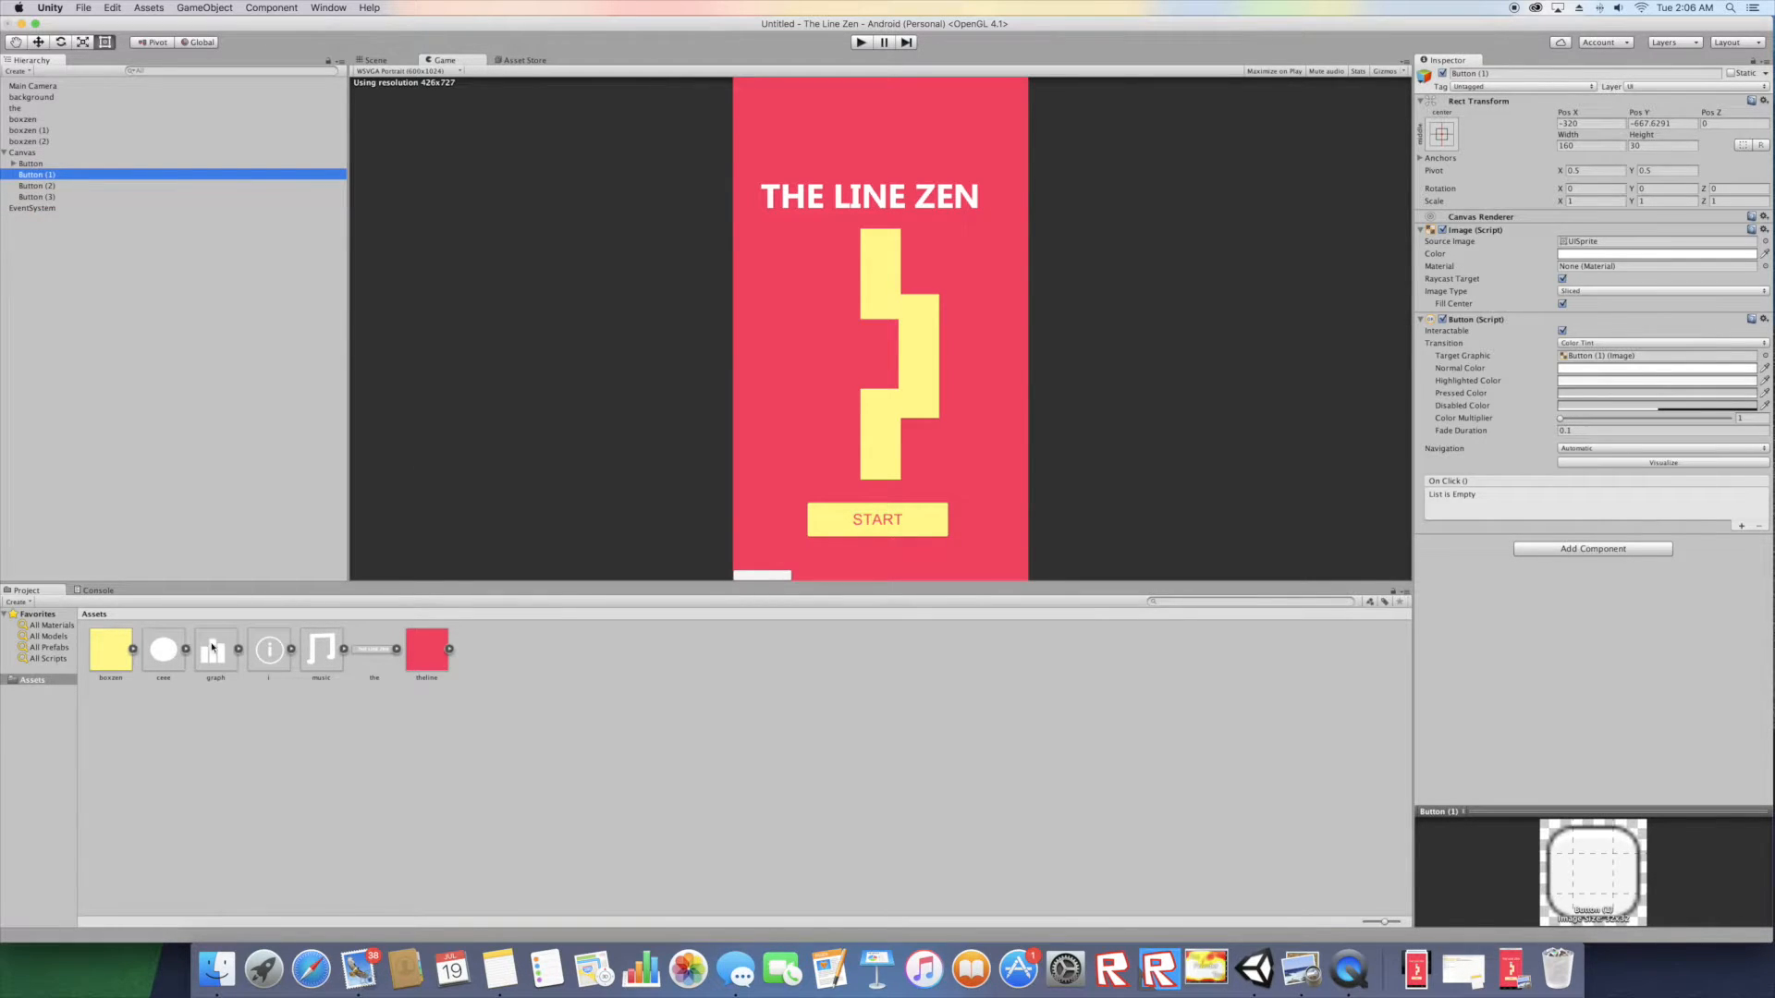
- Assign the music, graph and i sprites as source images of Button (1), Button (2) and Button (3) respectively
drag(312, 653, 1598, 260)
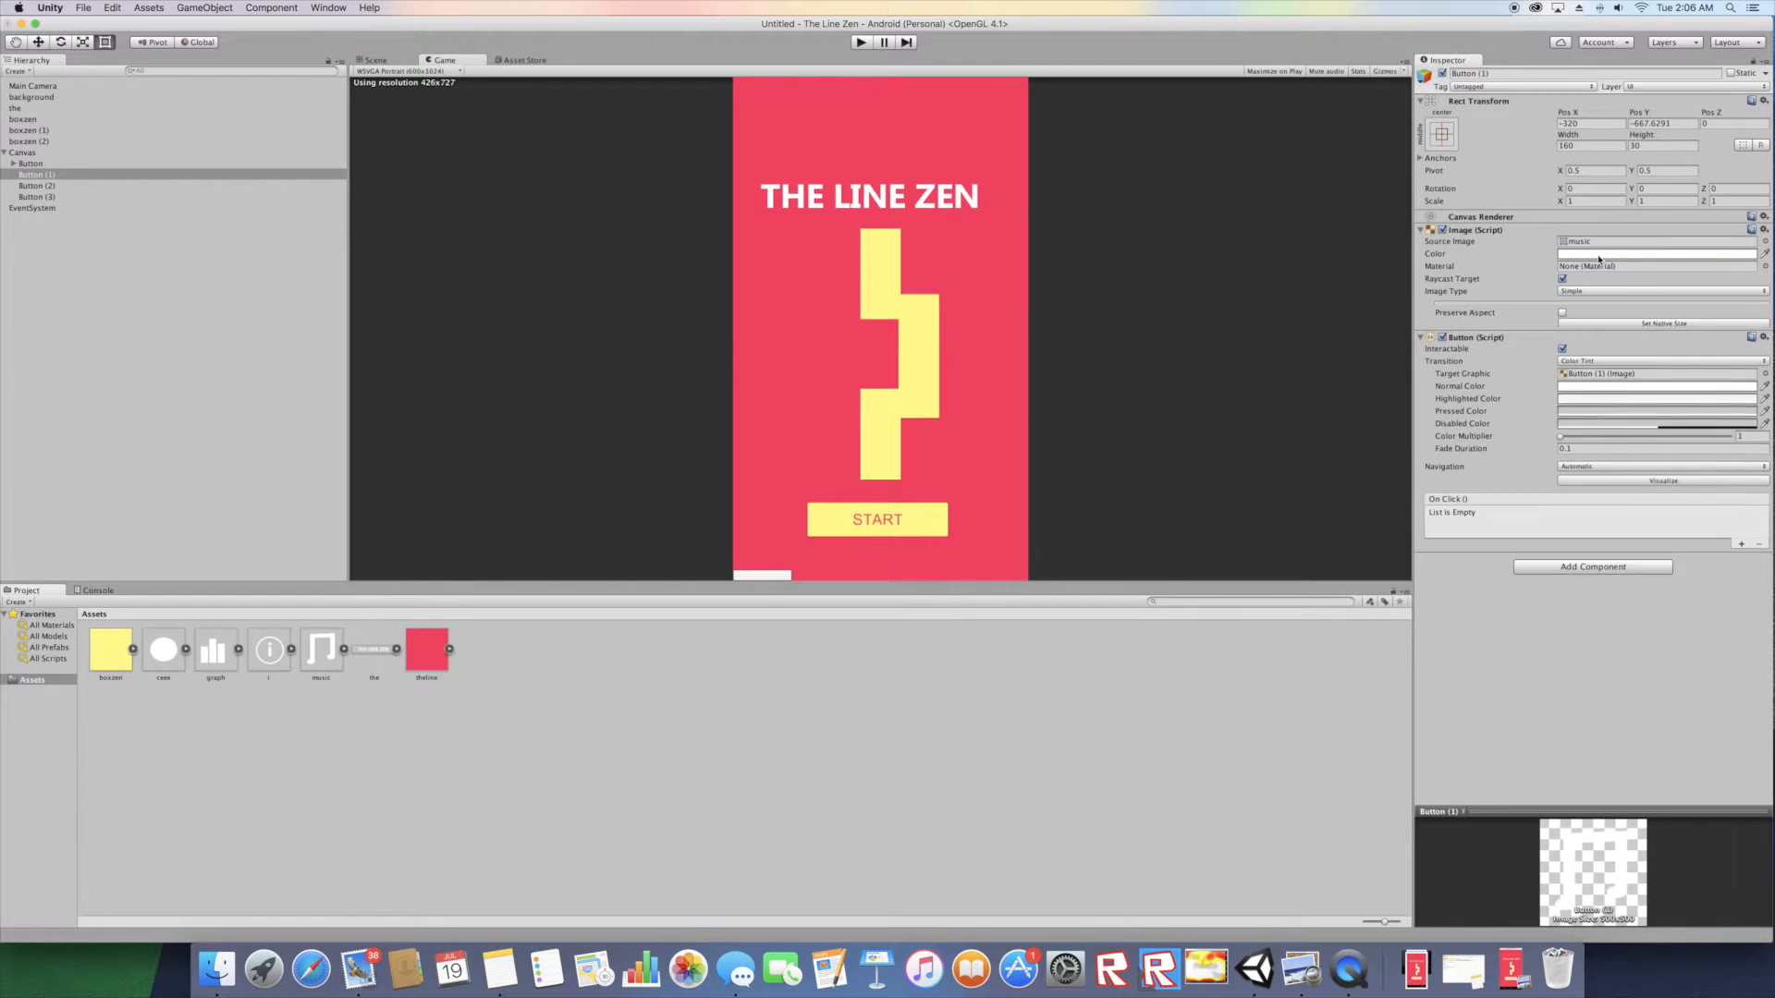
click(31, 187)
drag(230, 677, 1604, 241)
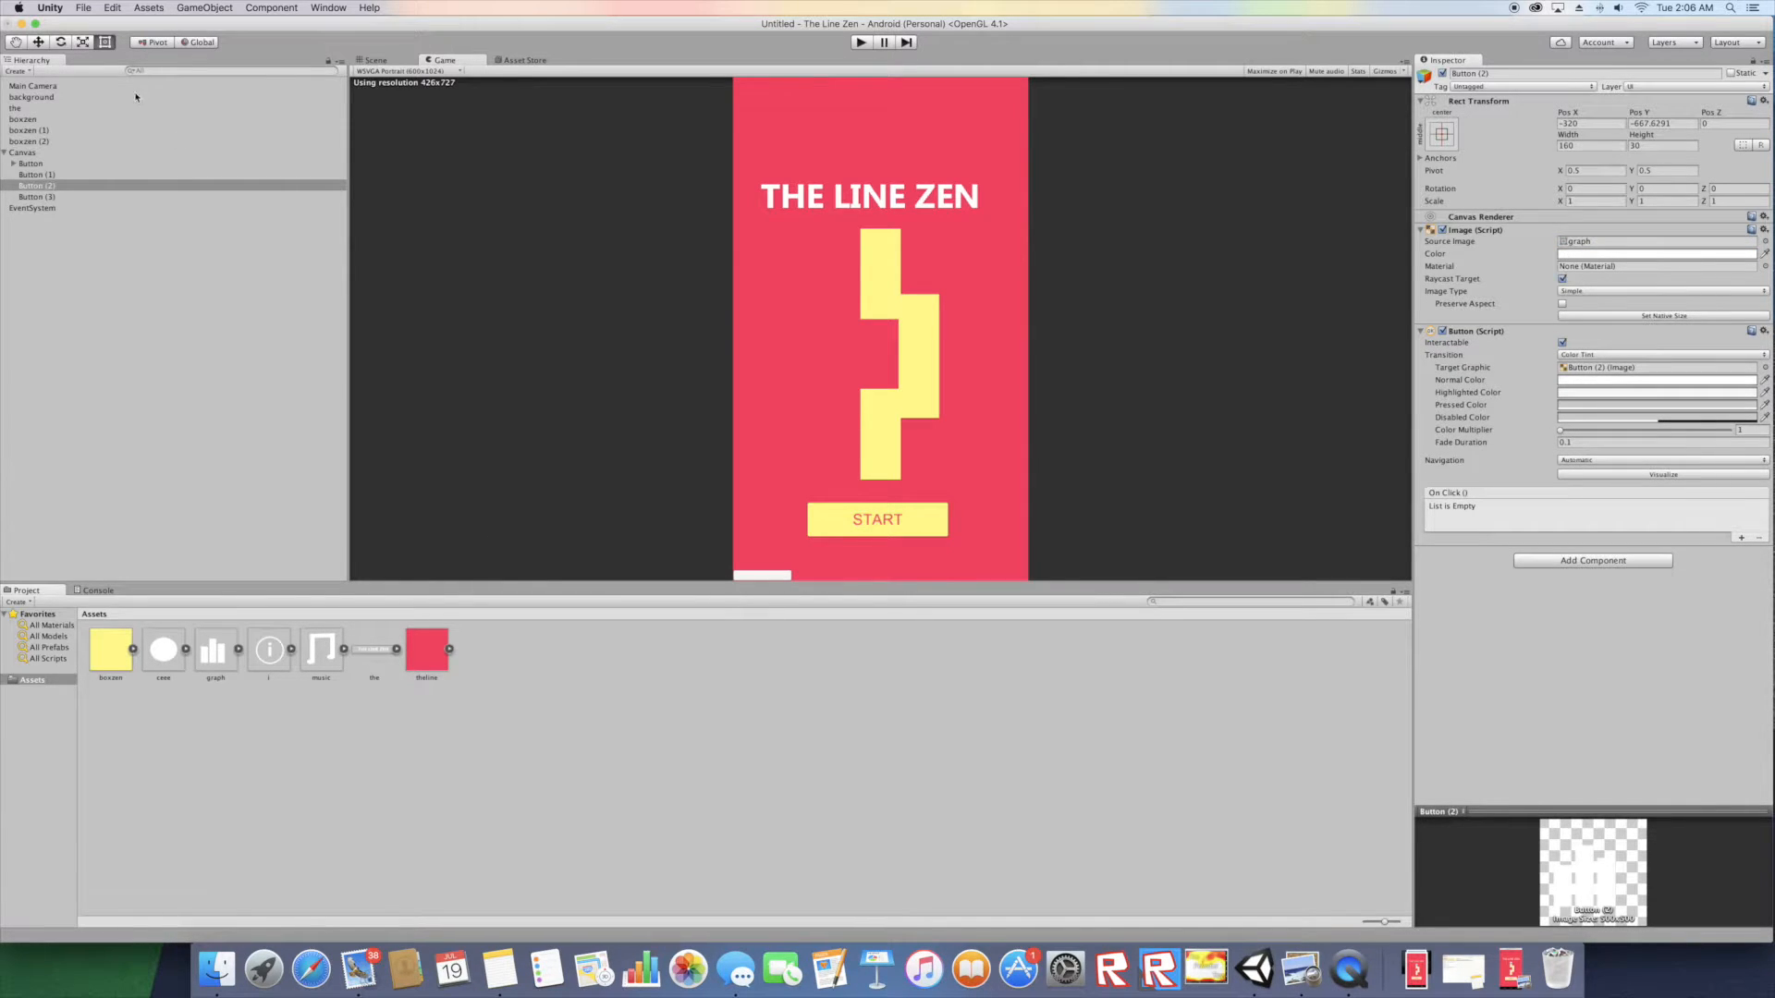
click(37, 197)
drag(263, 656, 1617, 240)
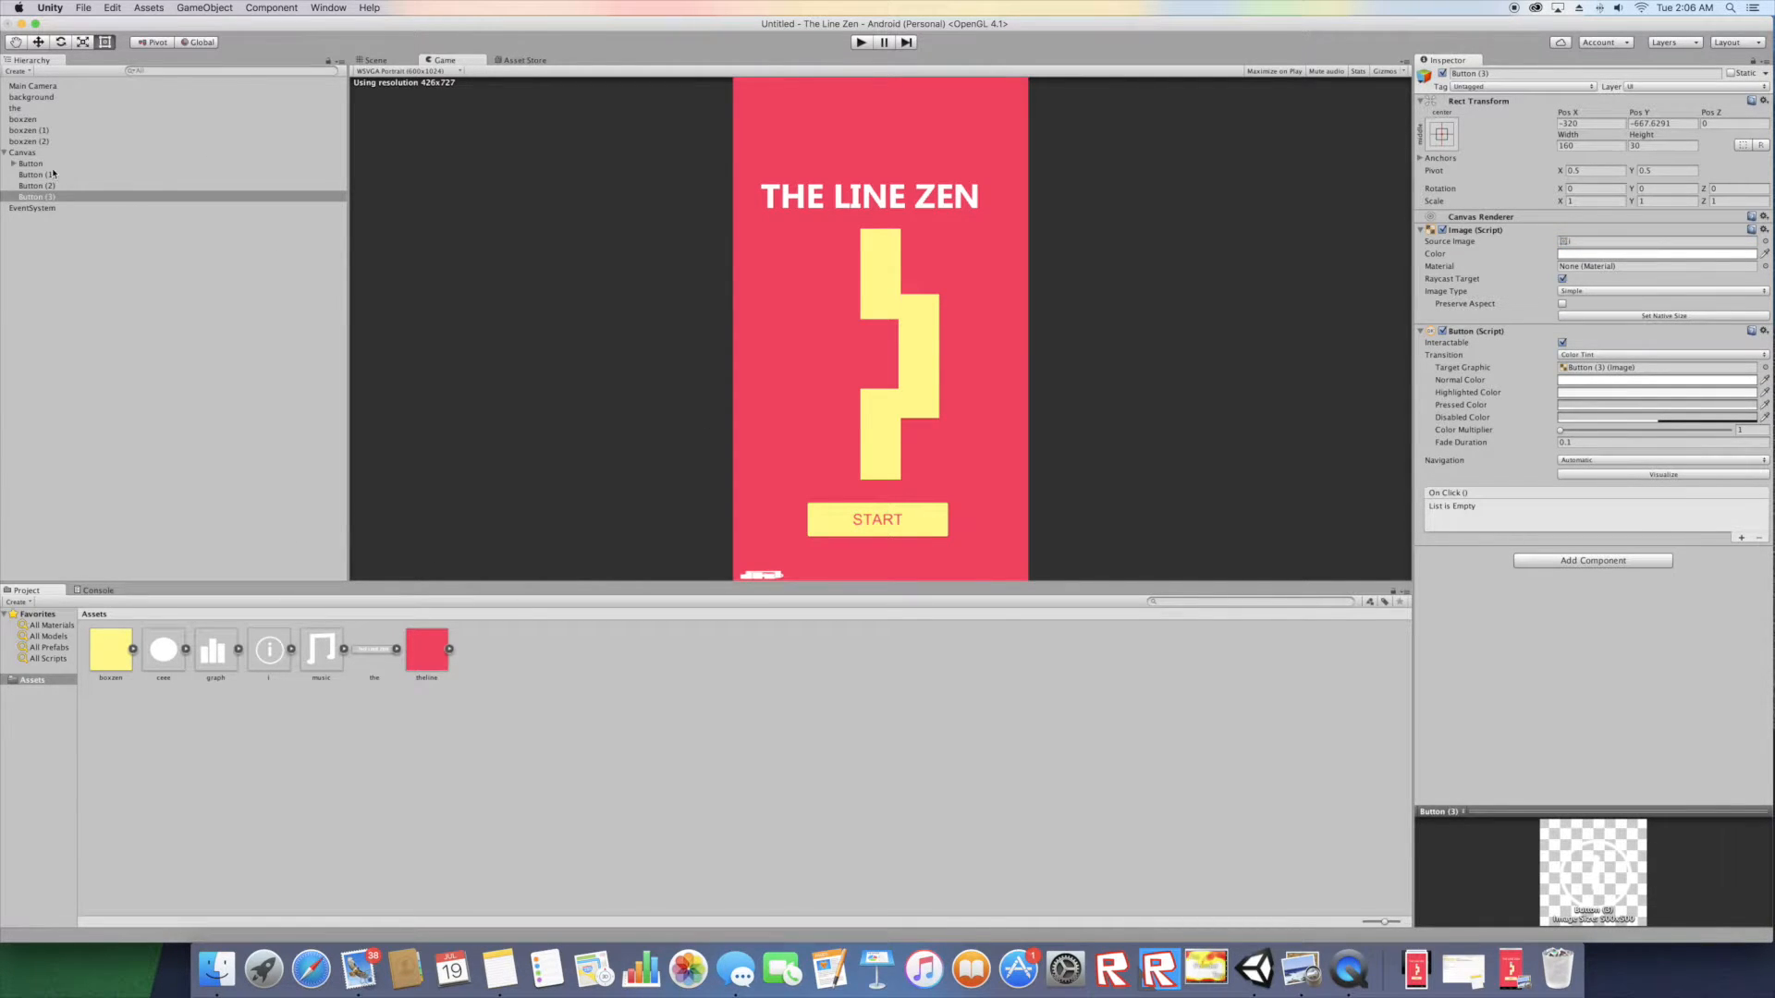
- Resize the music button to 121.6 by 68 and move it to X -296.3, Y 607.4, above the title
click(37, 174)
drag(1636, 117, 1730, 123)
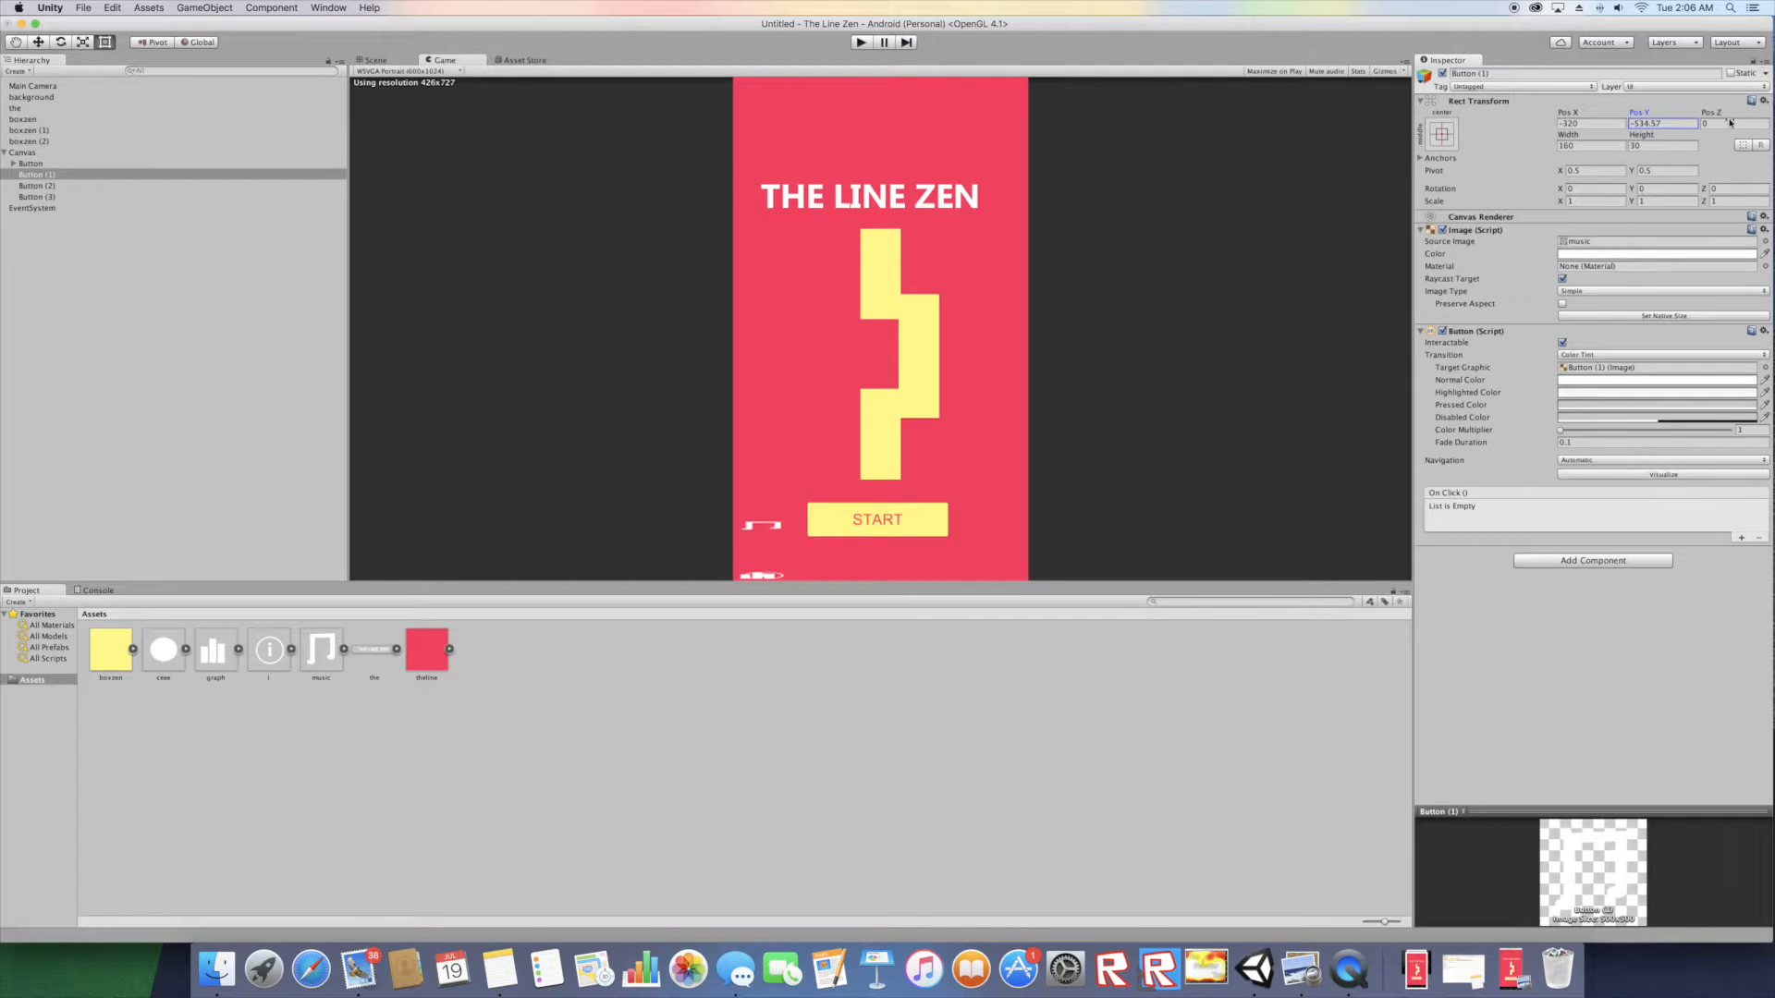
drag(1564, 138, 1695, 59)
drag(1650, 116, 1768, 7)
drag(1564, 116, 1598, 120)
- Check the icon shade in the Preview reference screenshot, then return to Unity and color the music button black with alpha 71
click(1302, 971)
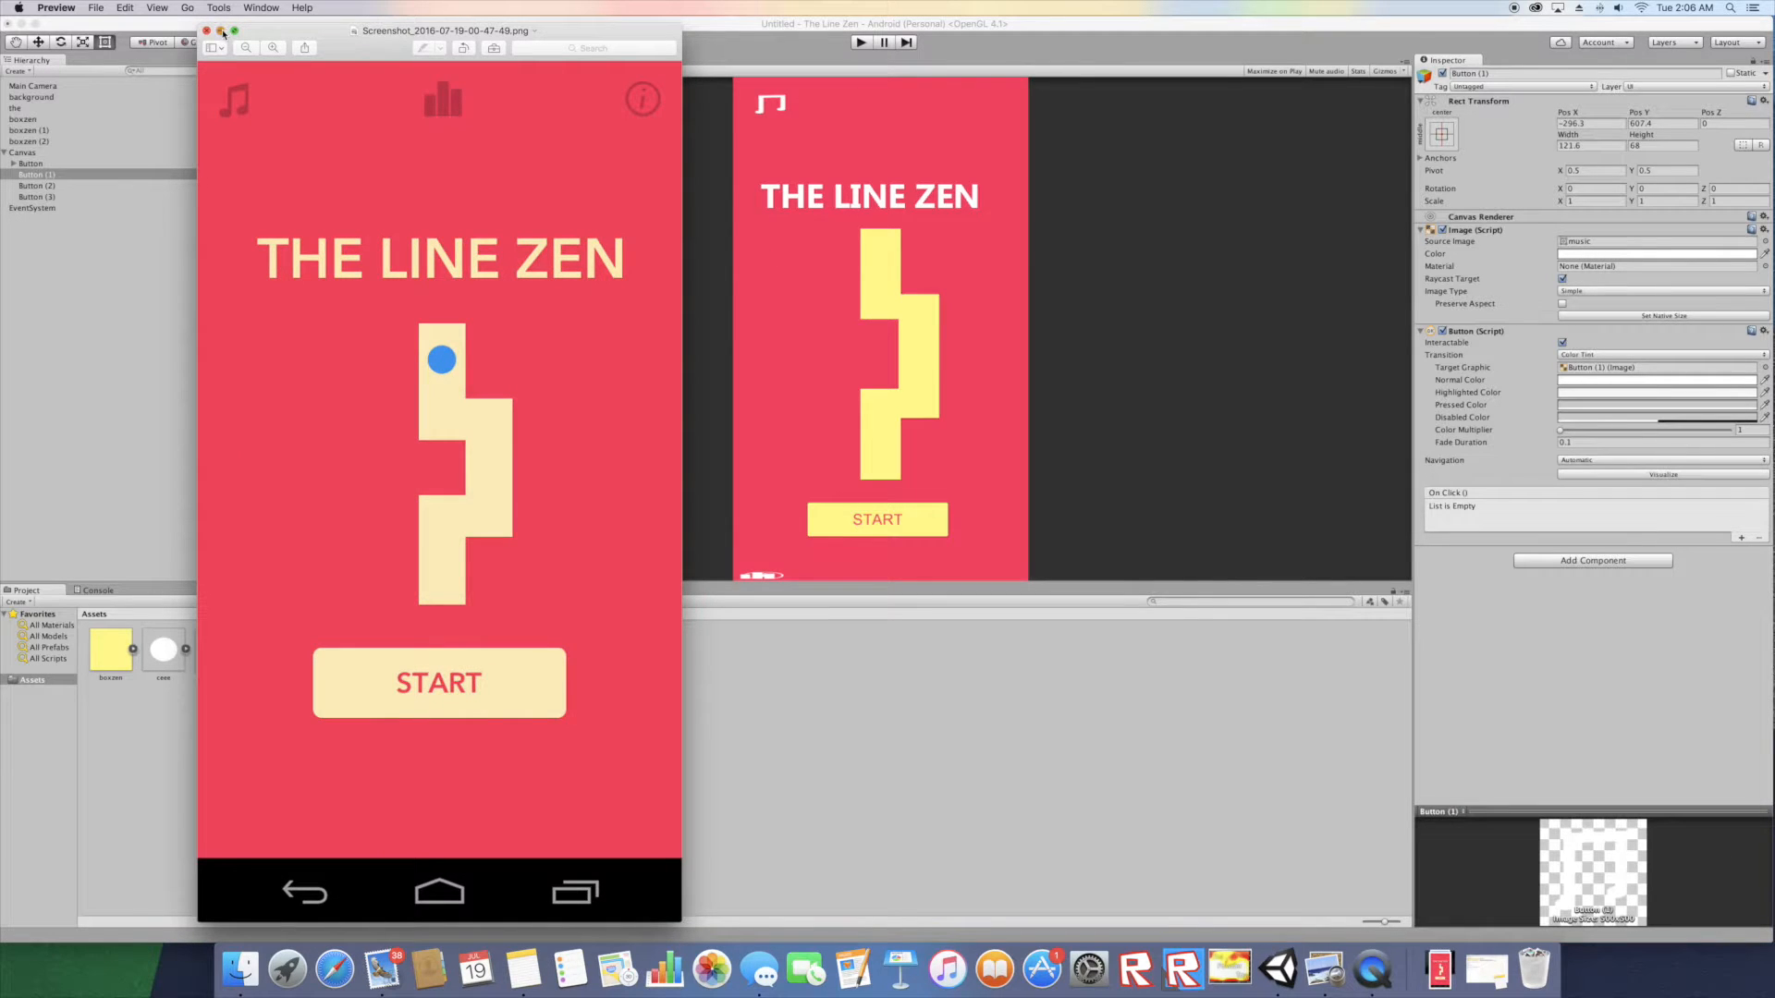
click(220, 31)
drag(81, 155, 2, 108)
drag(99, 262, 51, 269)
drag(50, 172, 1, 197)
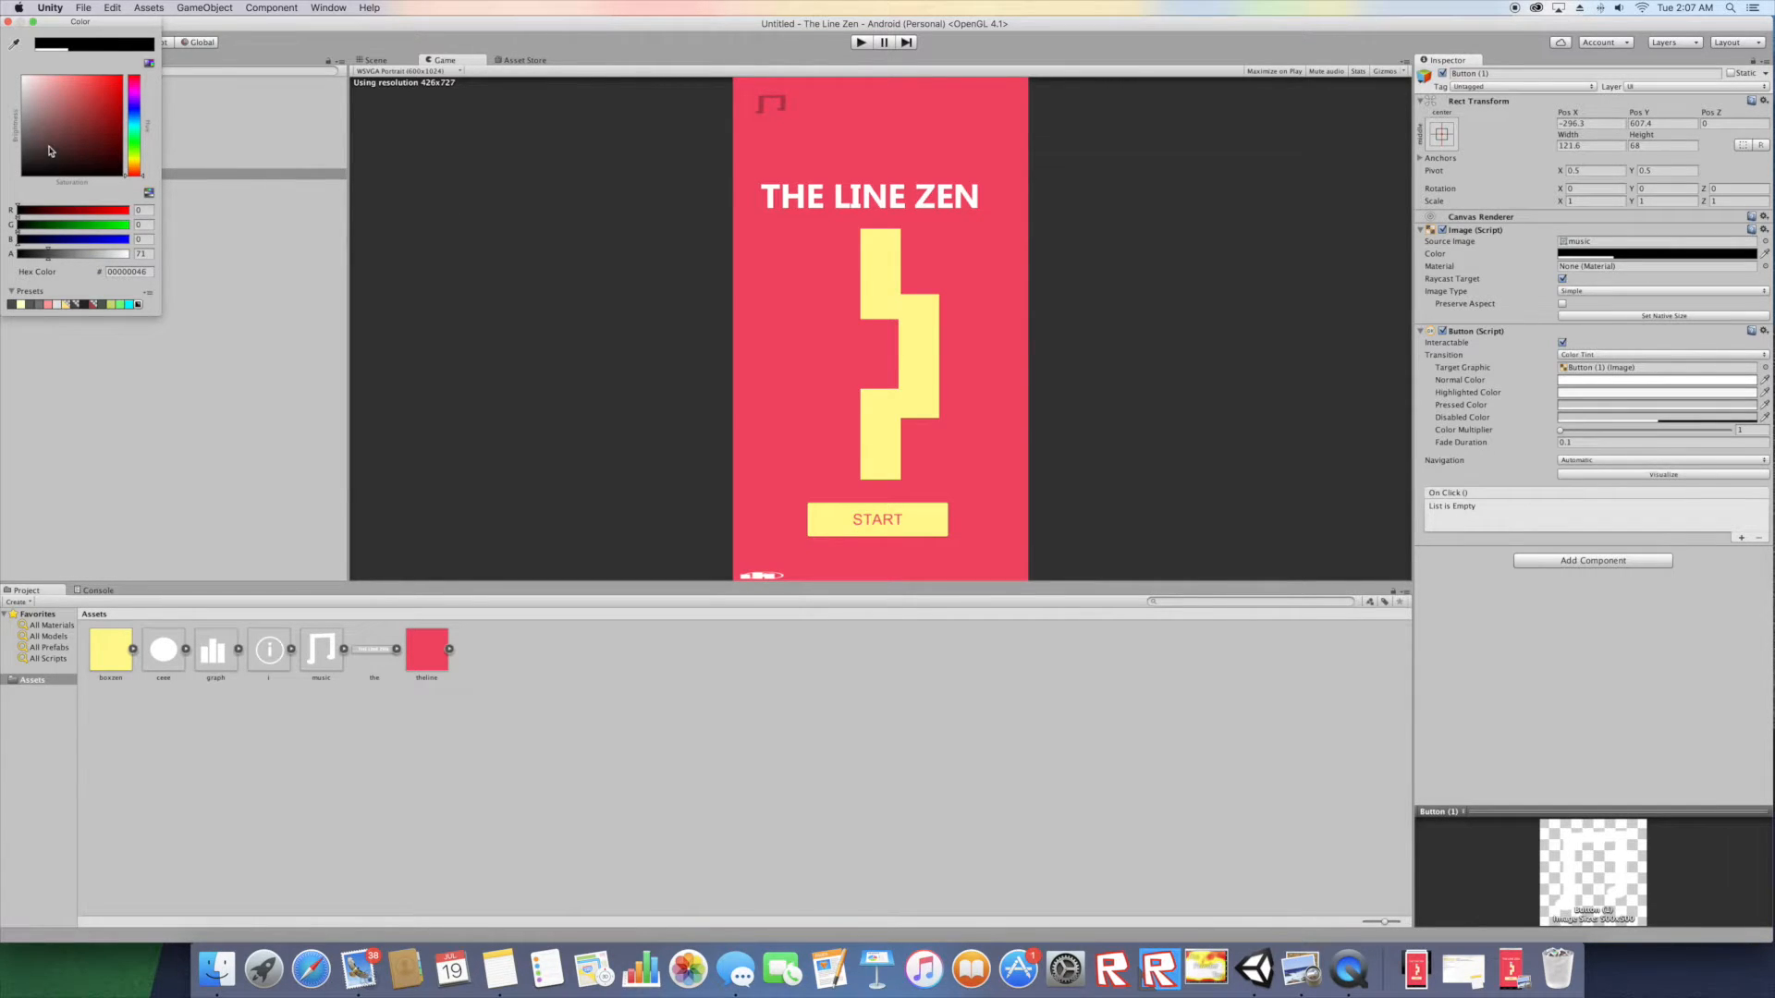
- Resize the music button to a width of 95.8 and a height of 63.5
click(8, 22)
click(1580, 144)
text(88.6)
drag(1530, 158, 1536, 158)
drag(1645, 139, 1637, 153)
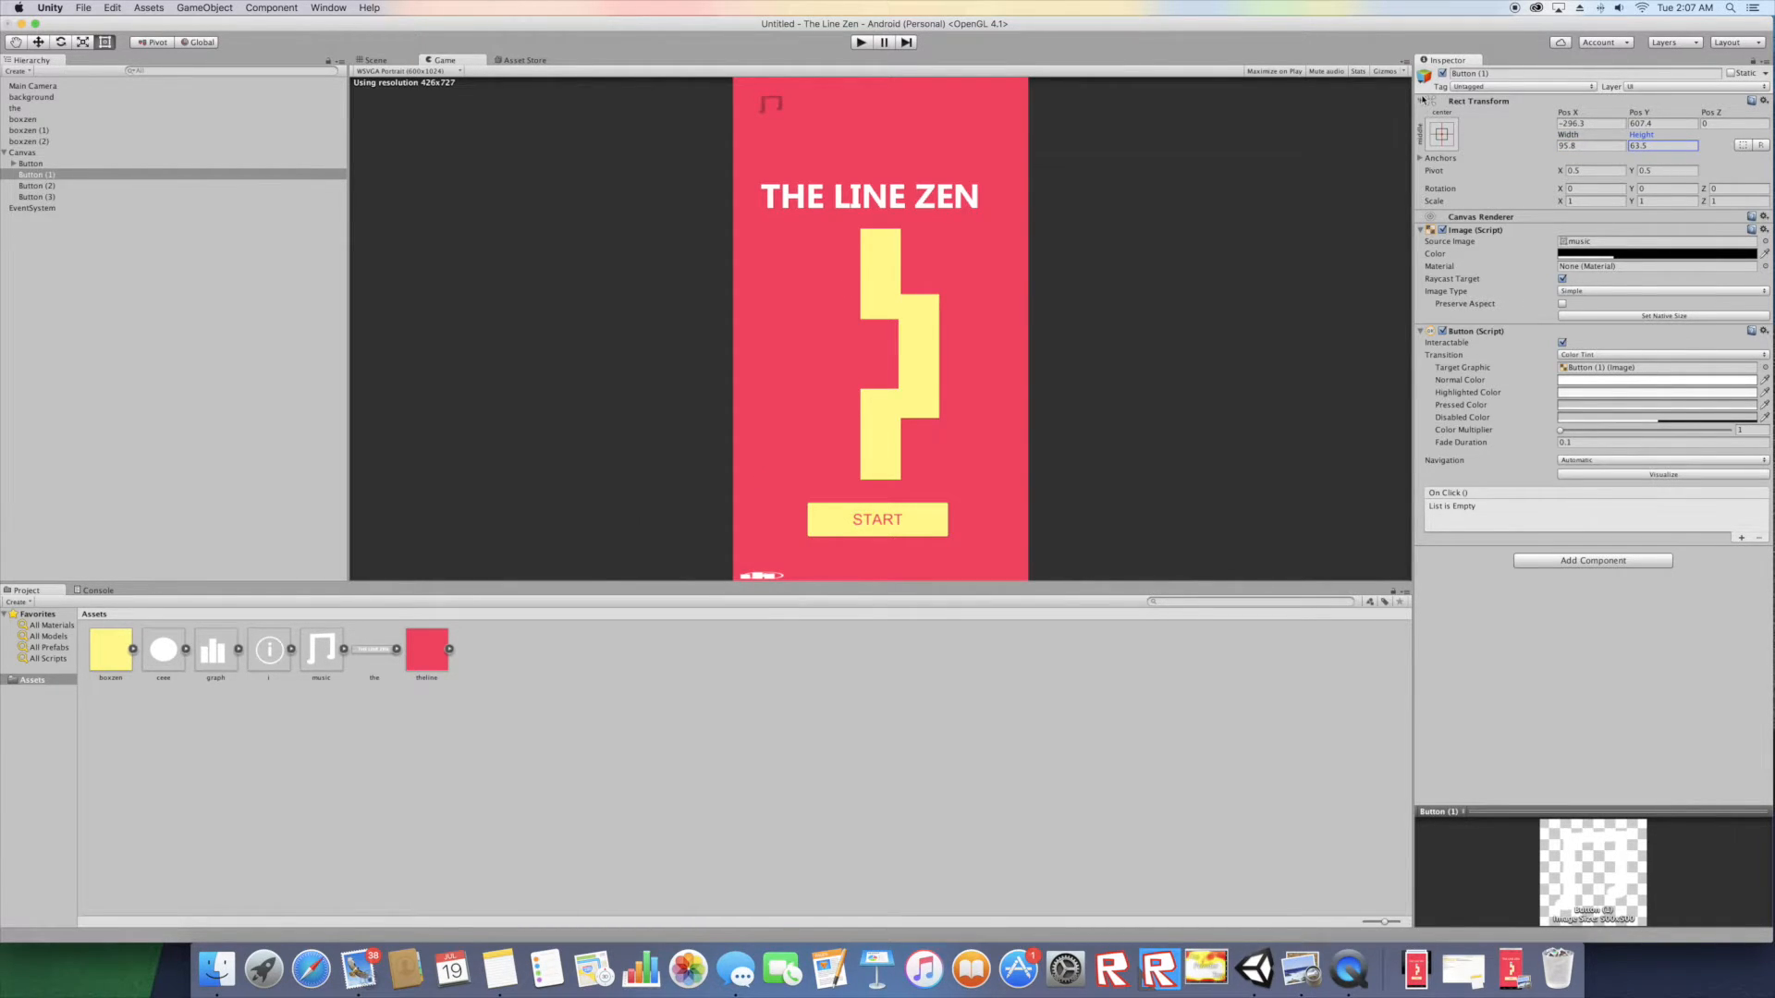
- Copy the music button's Rect Transform and paste its values onto Button (2) and Button (3)
right_click(1472, 106)
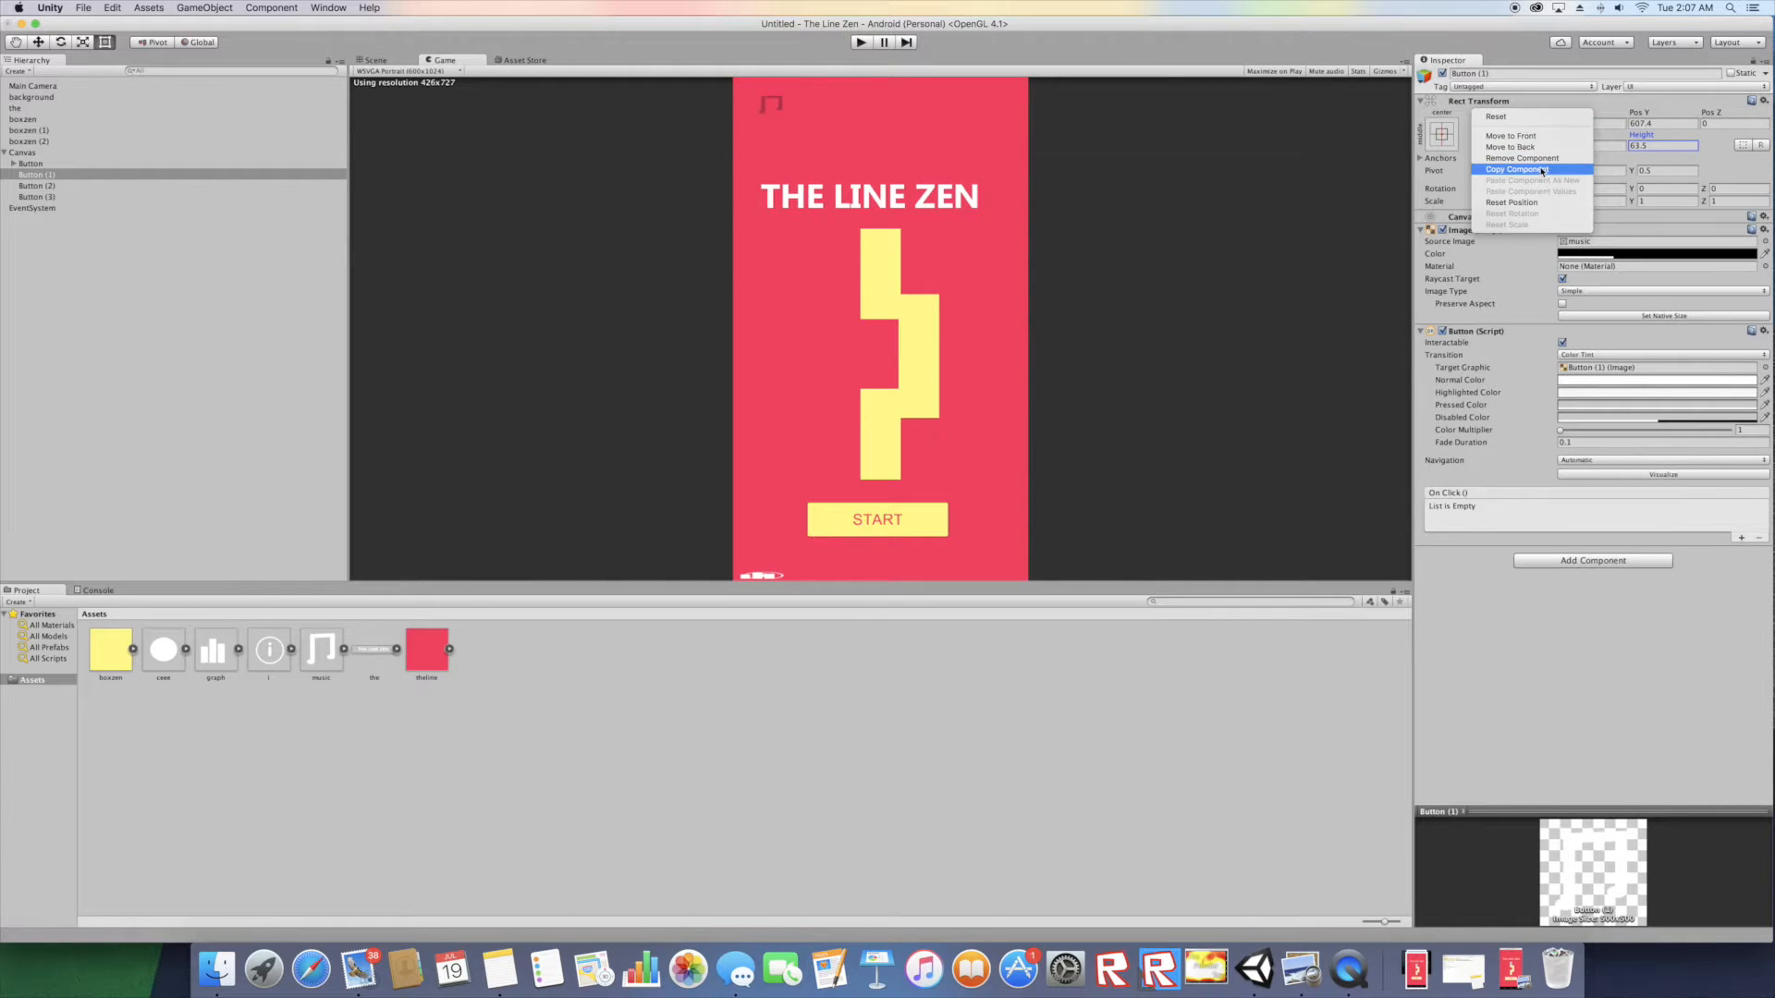
click(1502, 170)
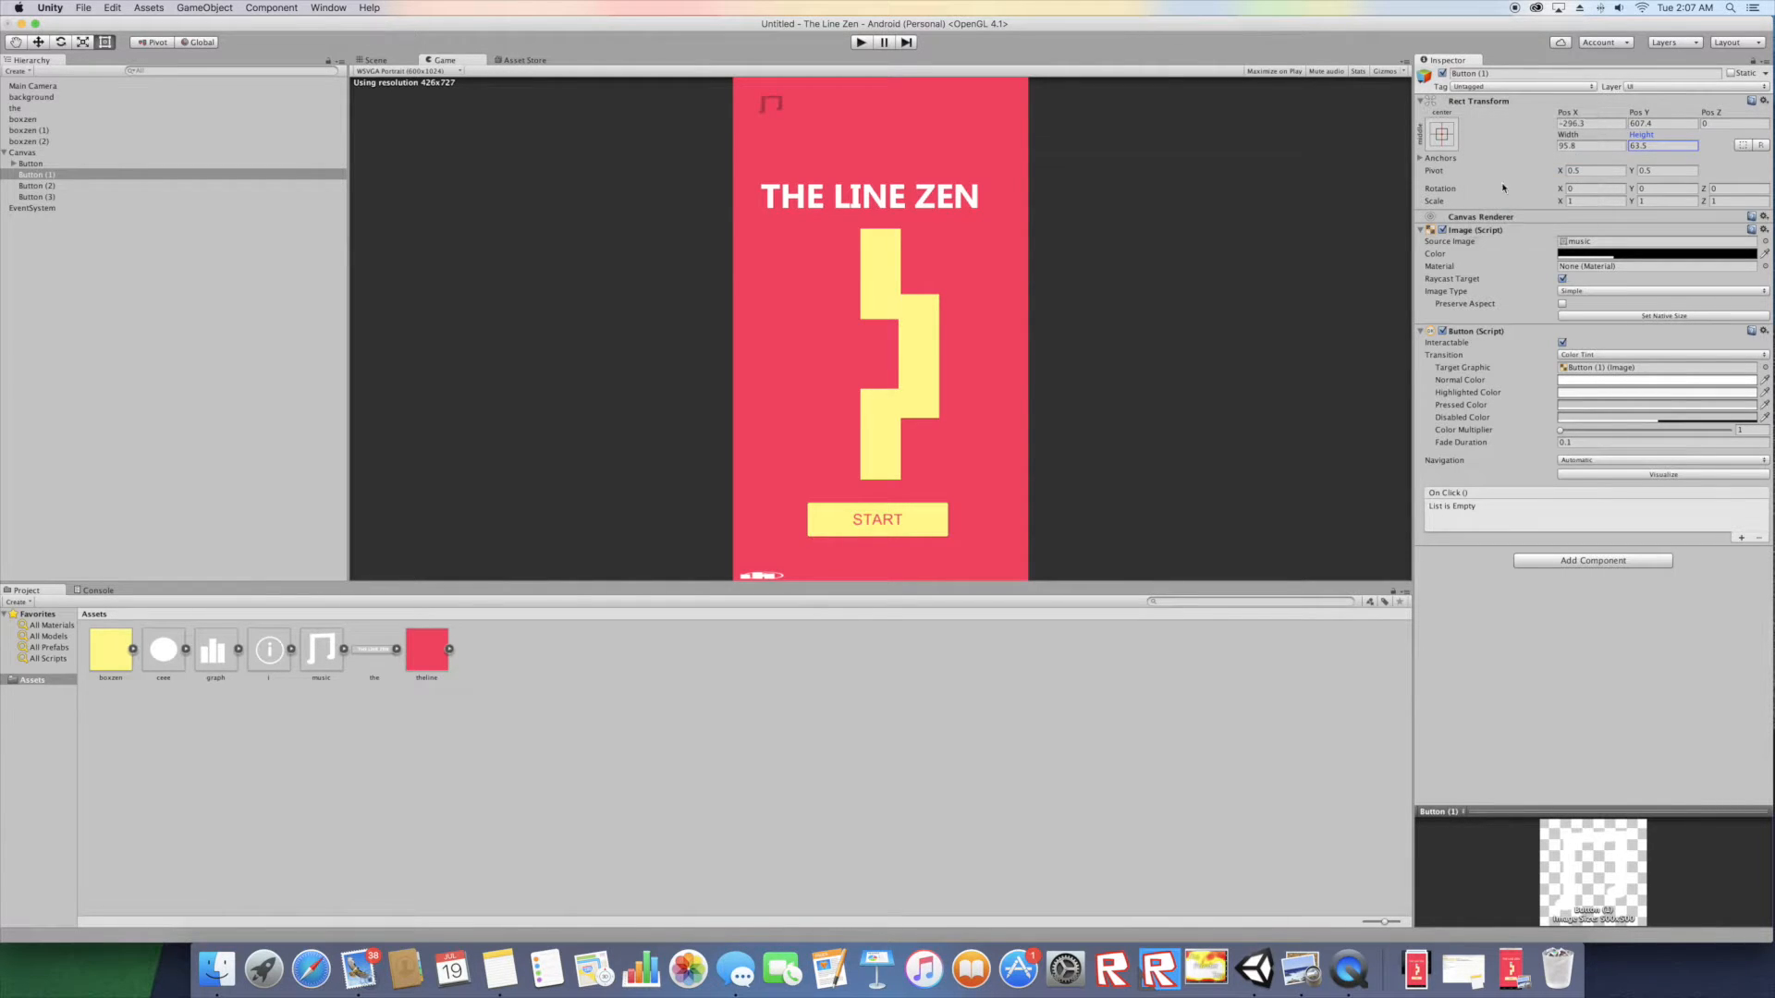
click(41, 186)
right_click(1455, 105)
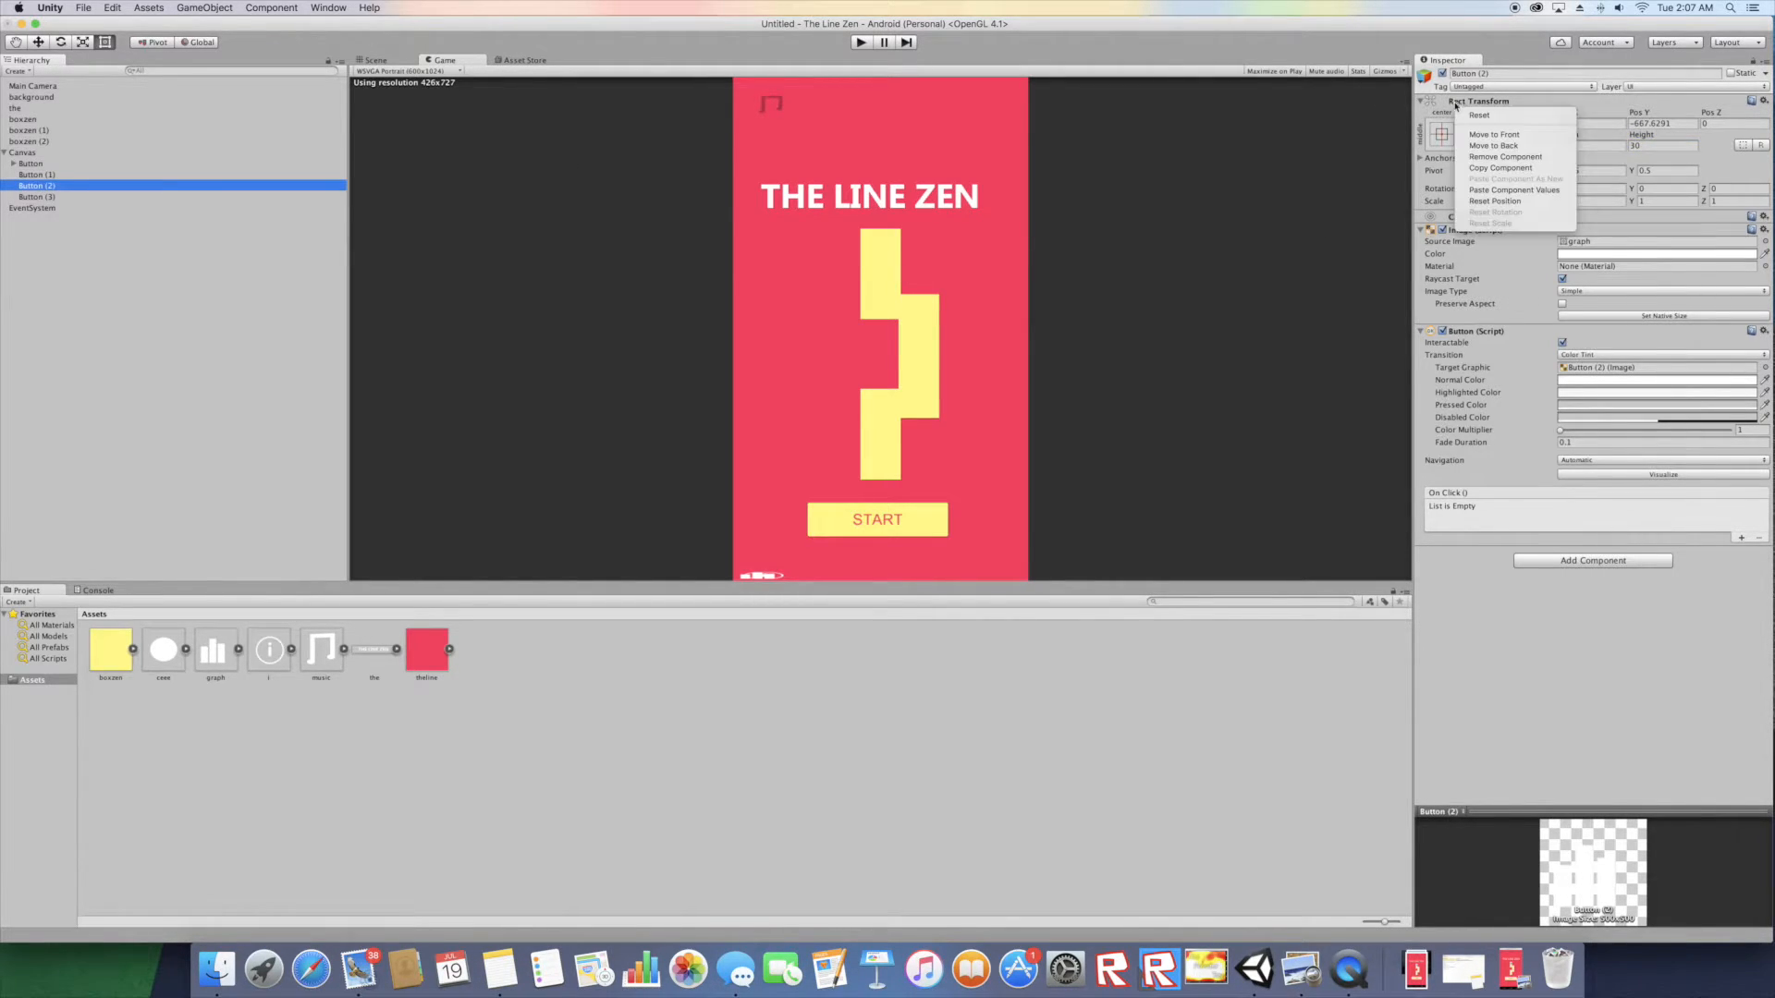
click(1513, 189)
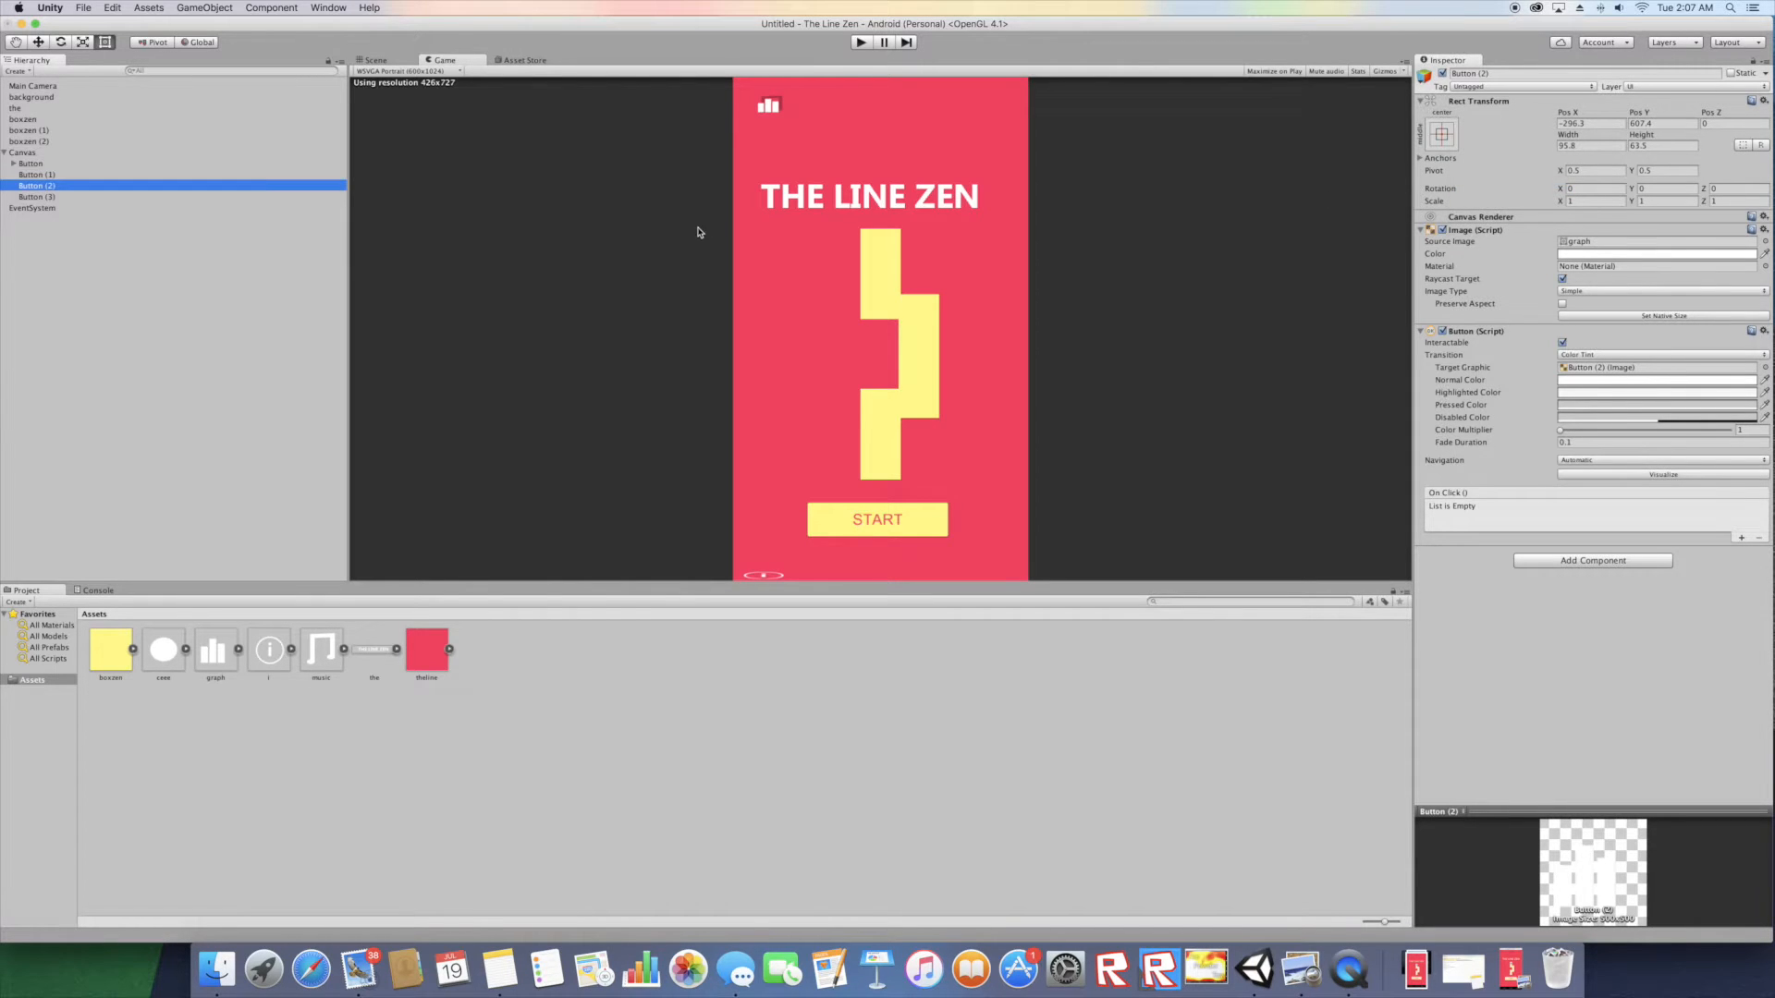
click(56, 197)
right_click(1465, 104)
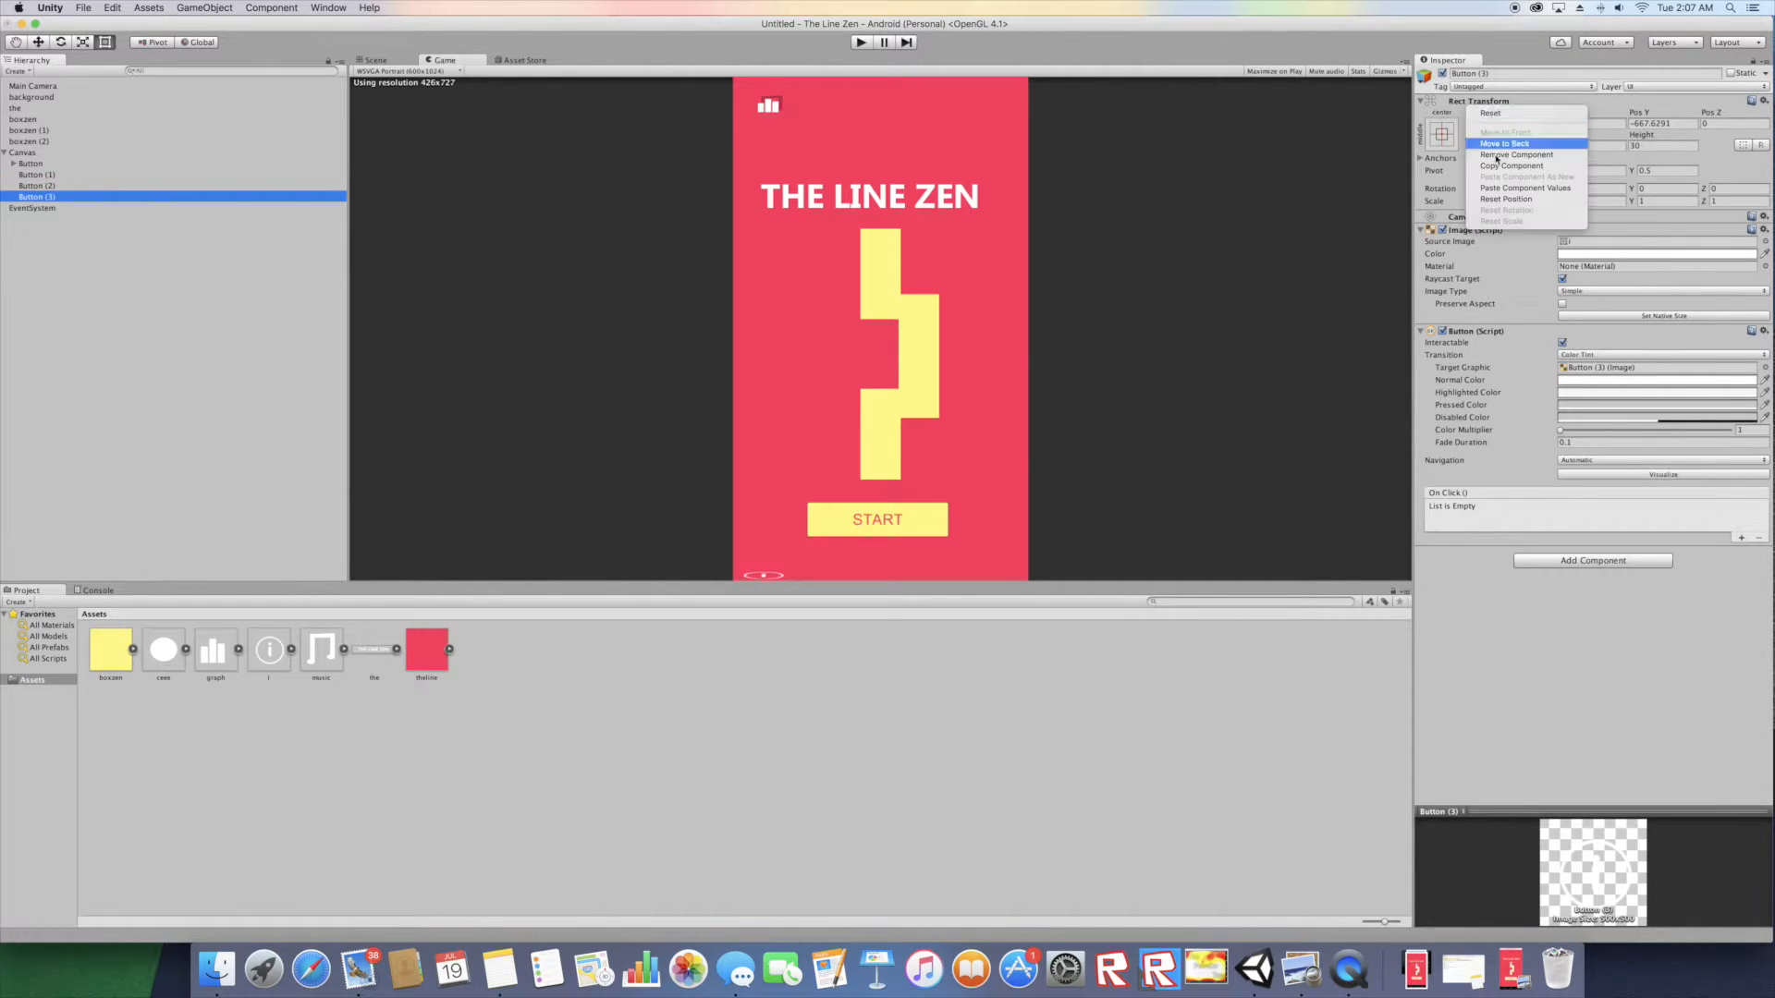
click(1513, 189)
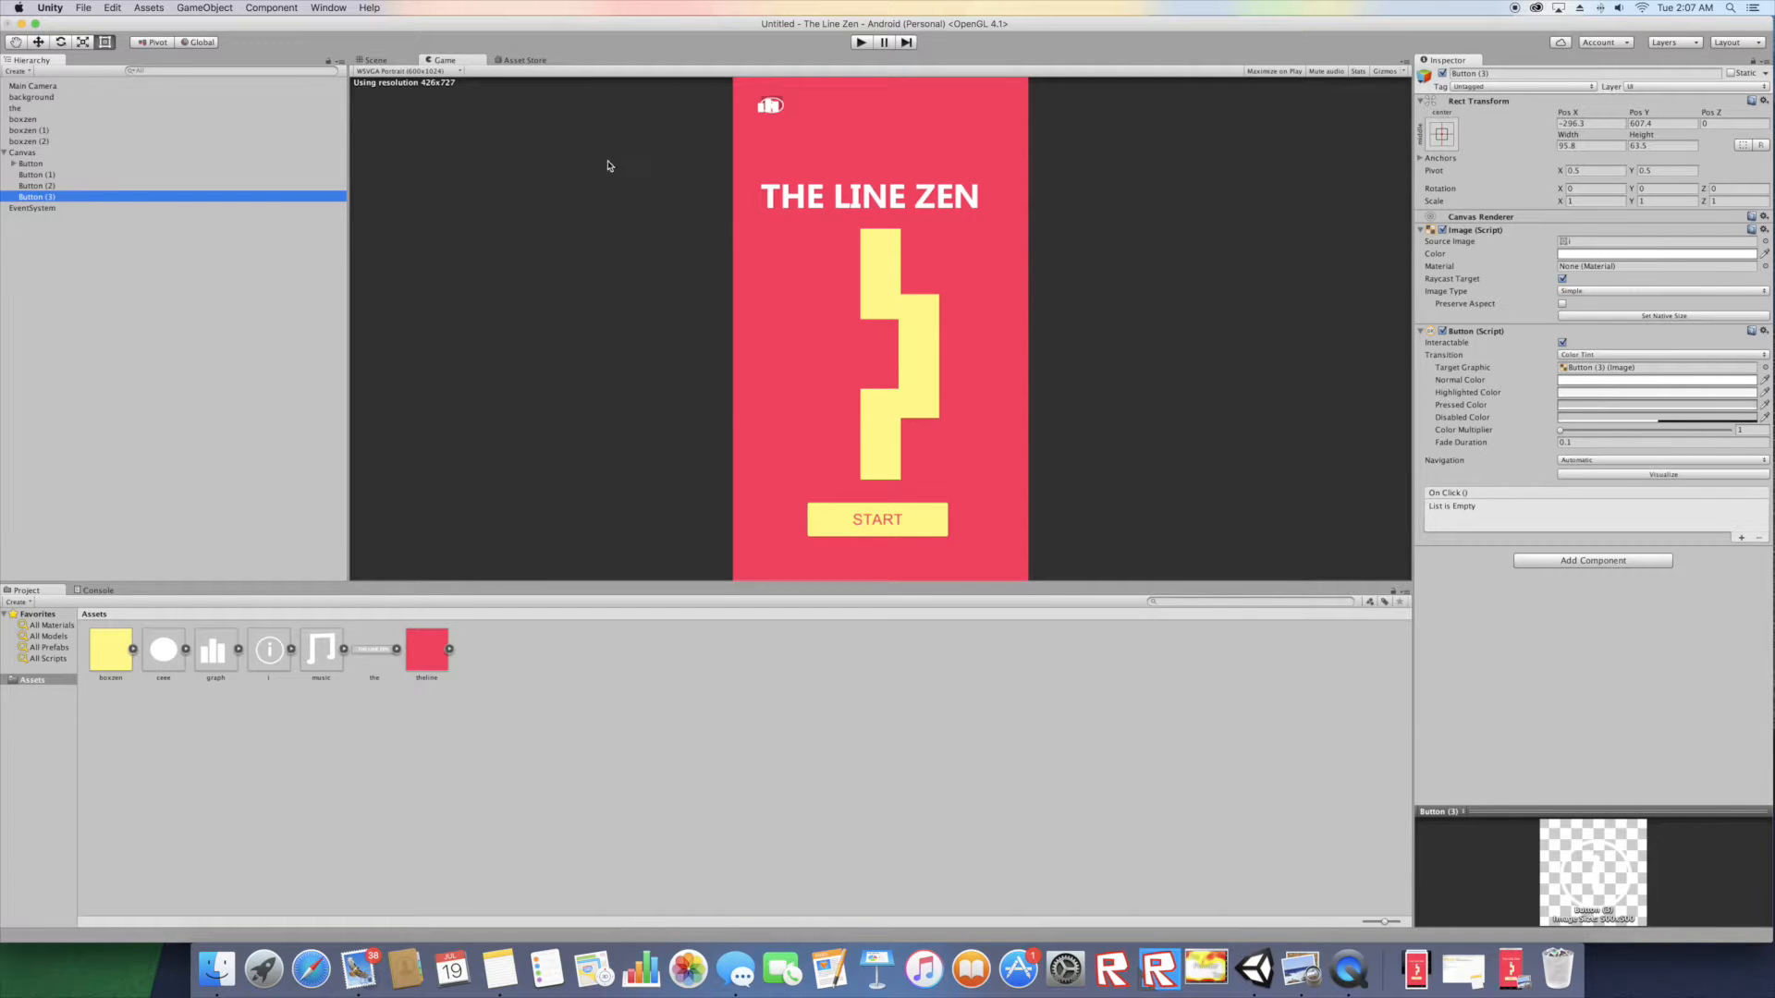
- Color the i button, Button (3), black with an alpha of 71
click(1643, 254)
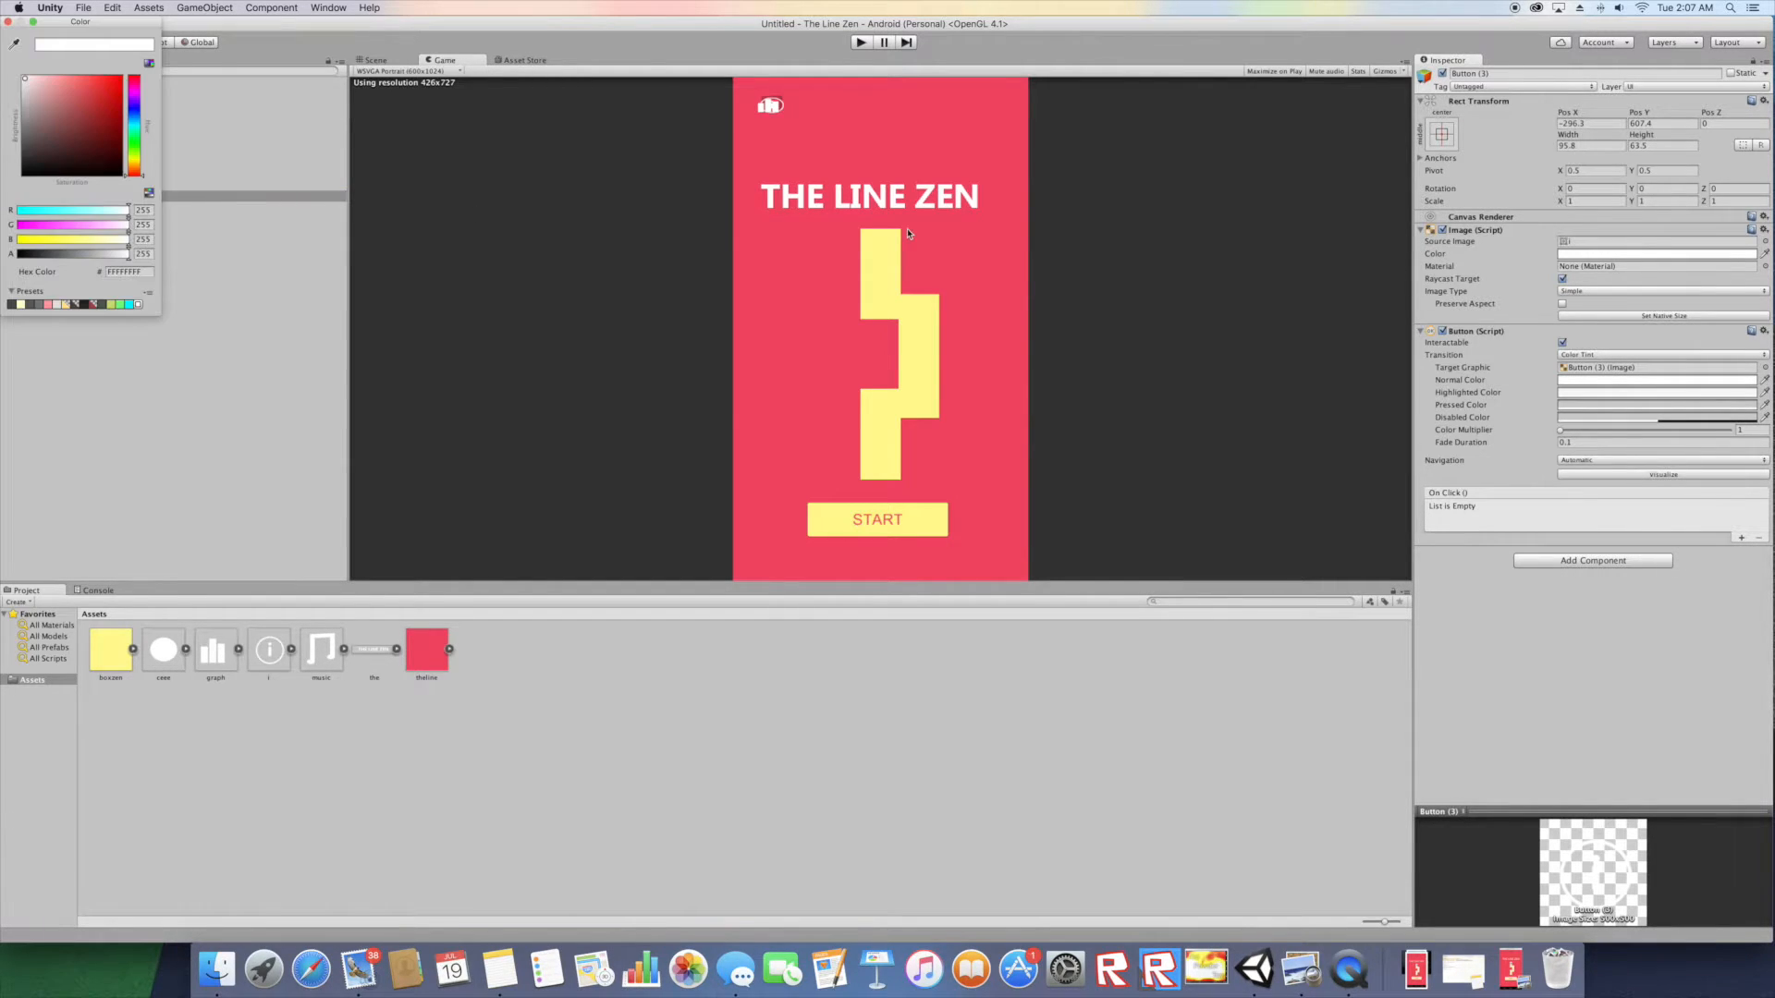
drag(57, 162, 22, 184)
drag(104, 257, 81, 256)
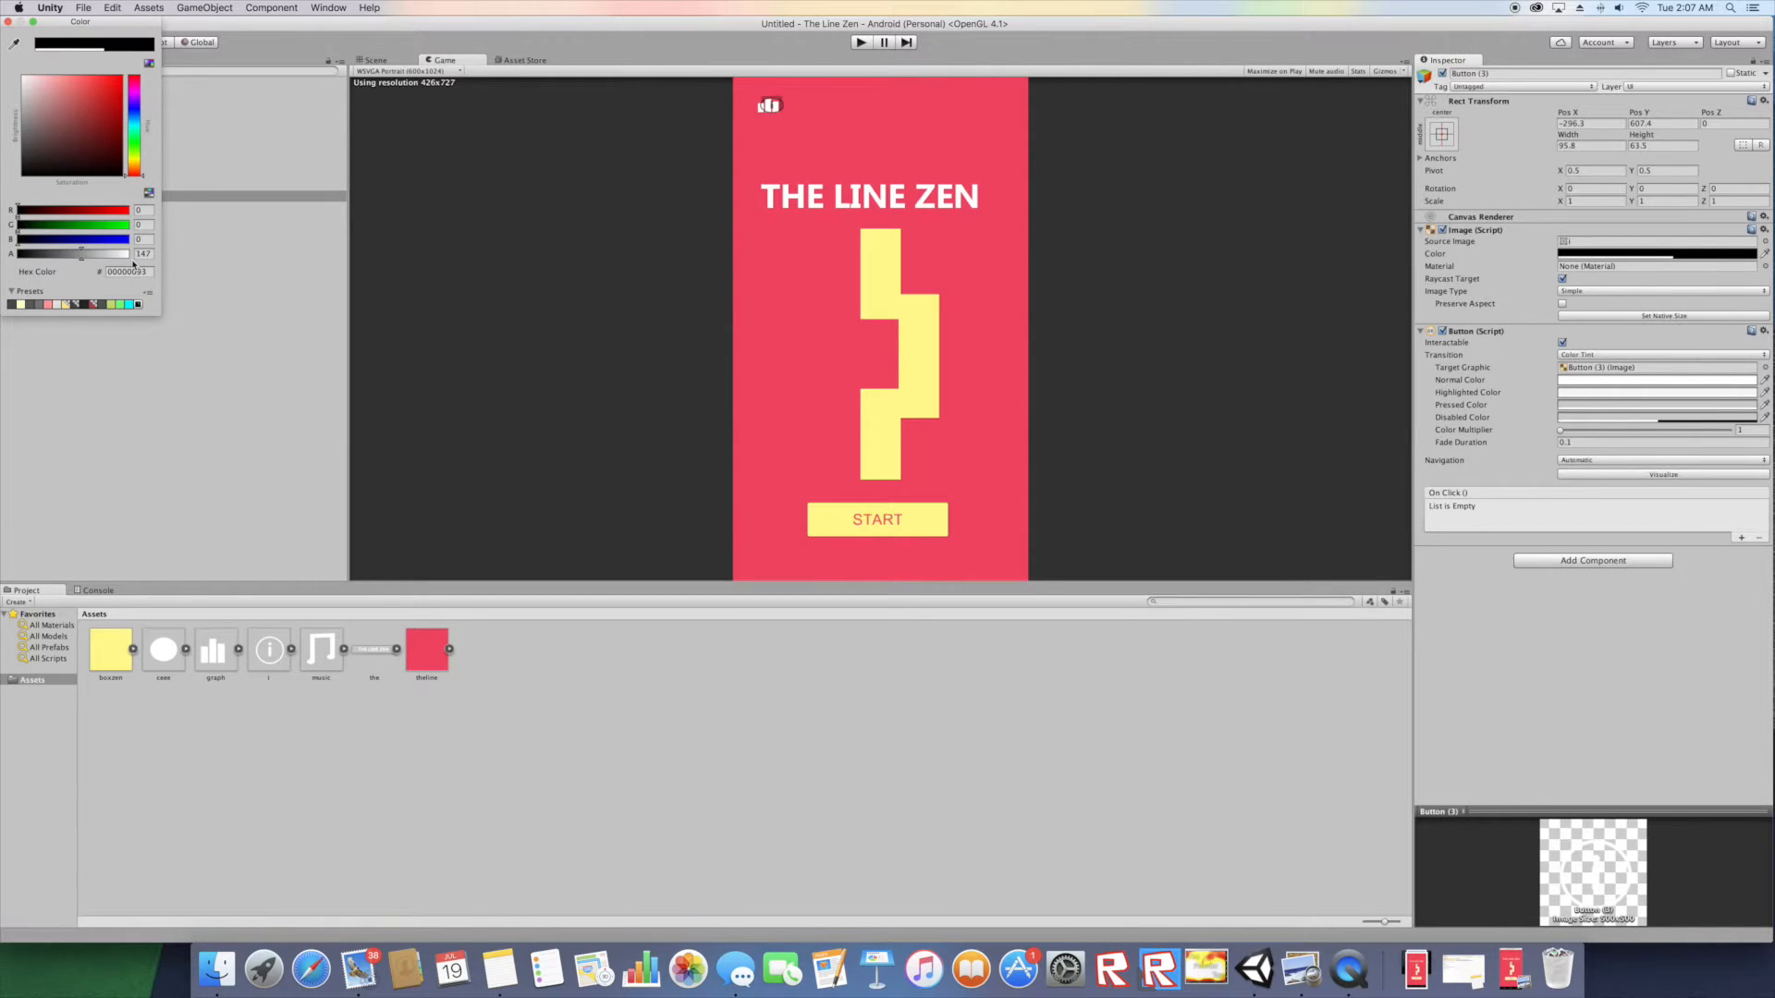
text(71)
click(7, 20)
- Color the graph button, Button (2), black with an alpha of 71
click(73, 187)
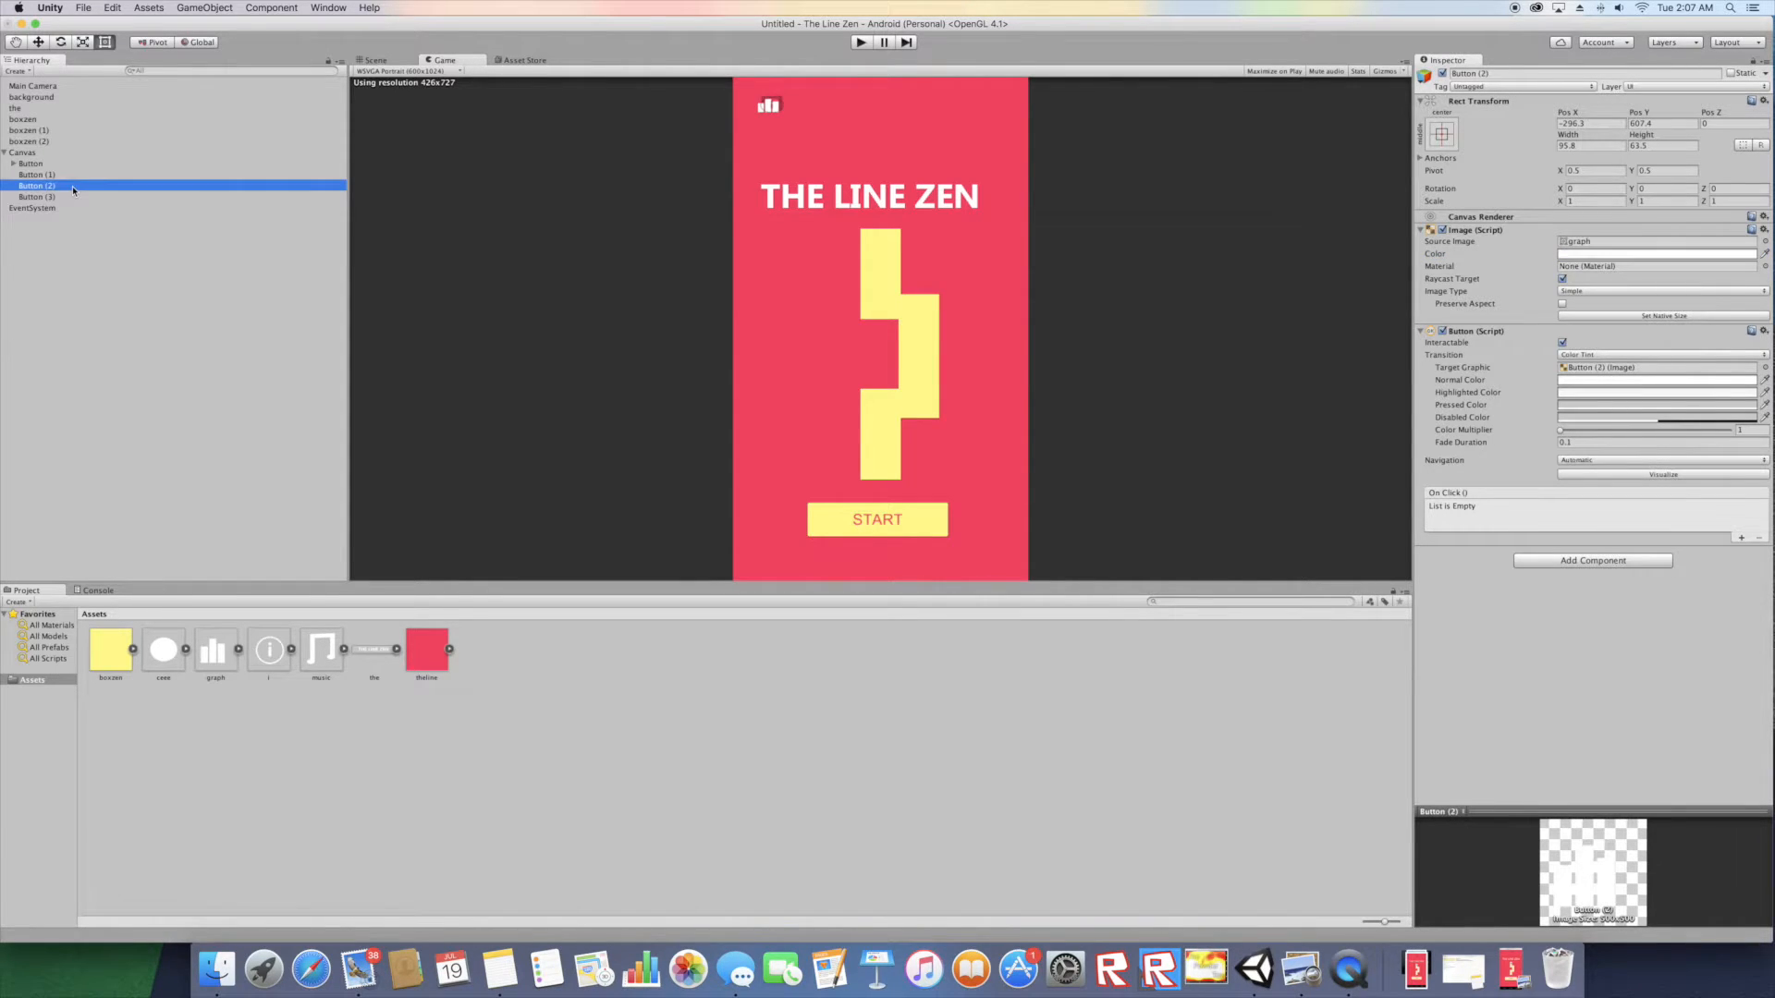
click(1688, 247)
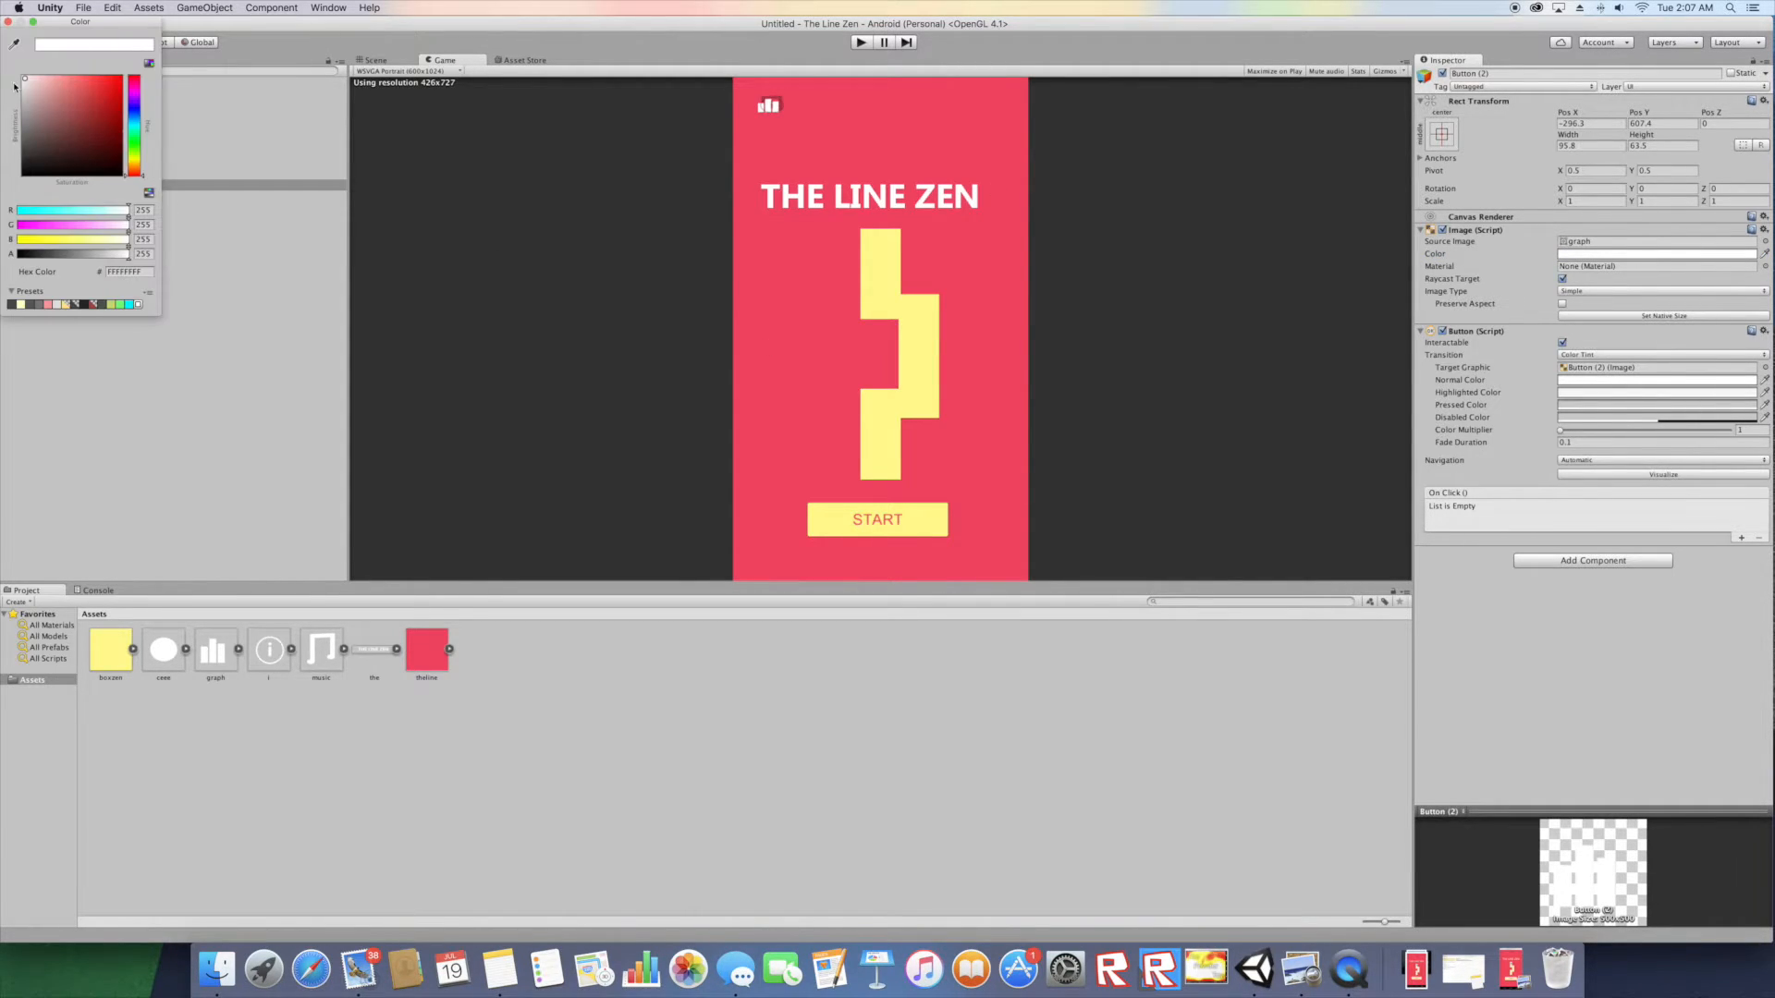
click(8, 304)
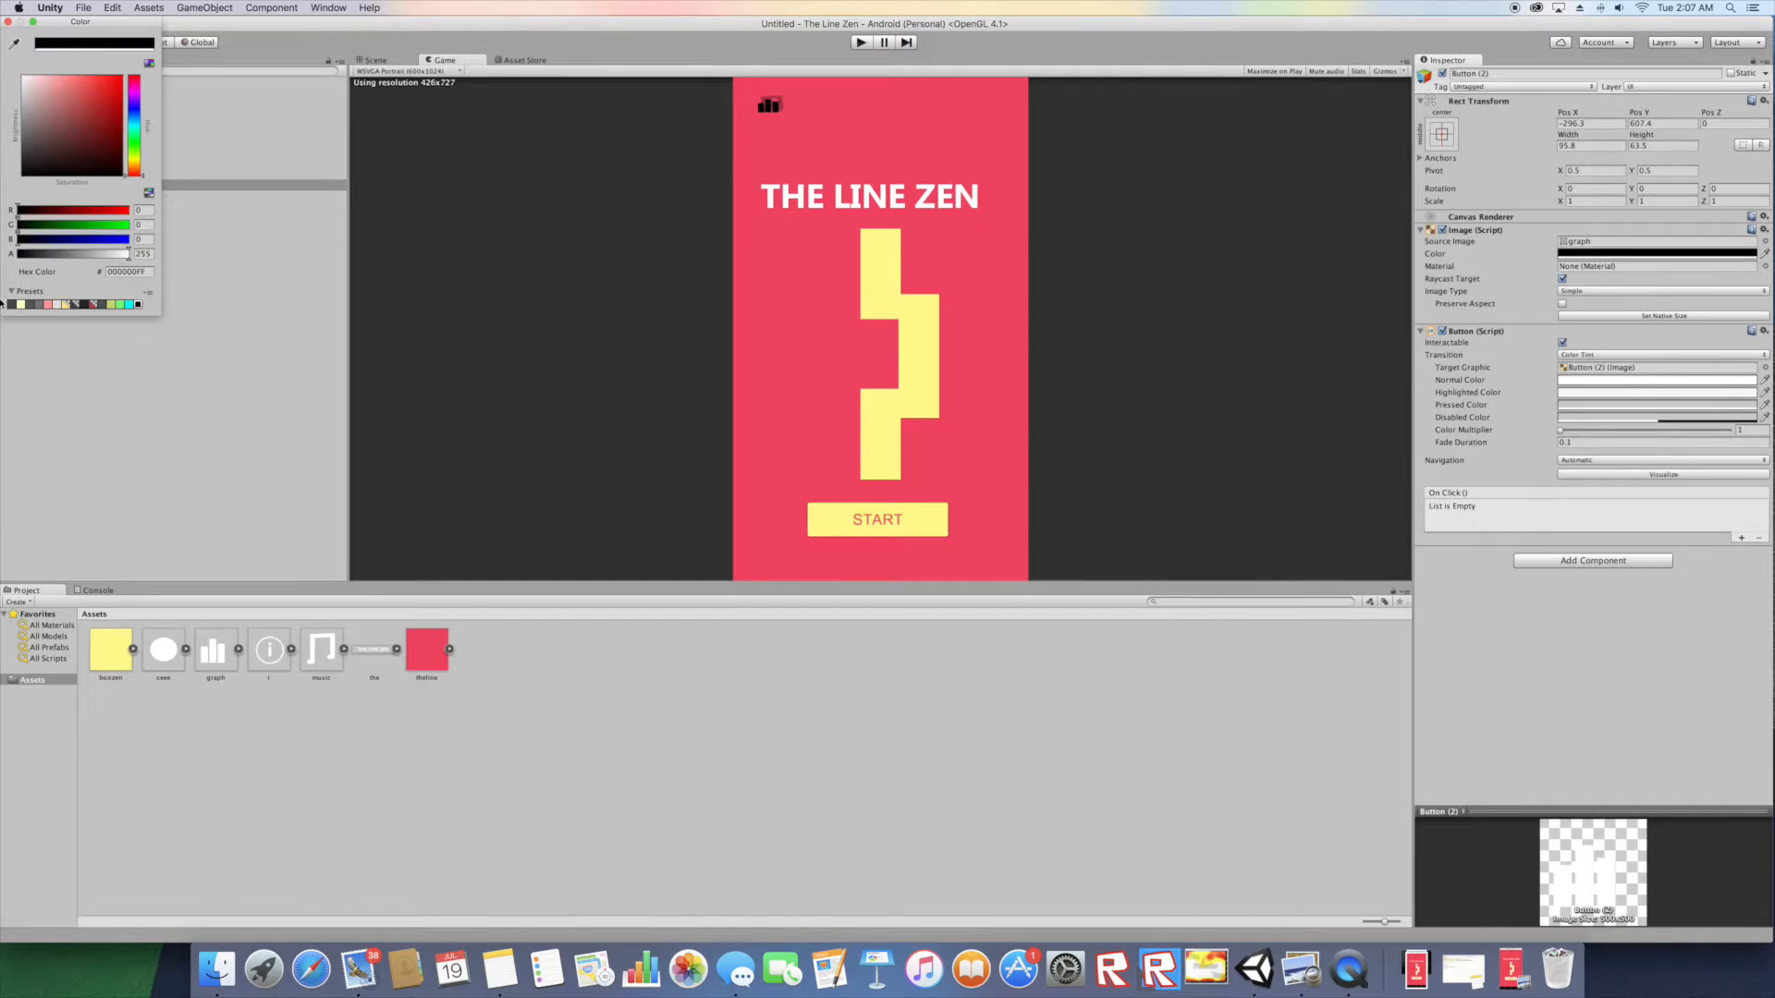
click(144, 253)
text(71)
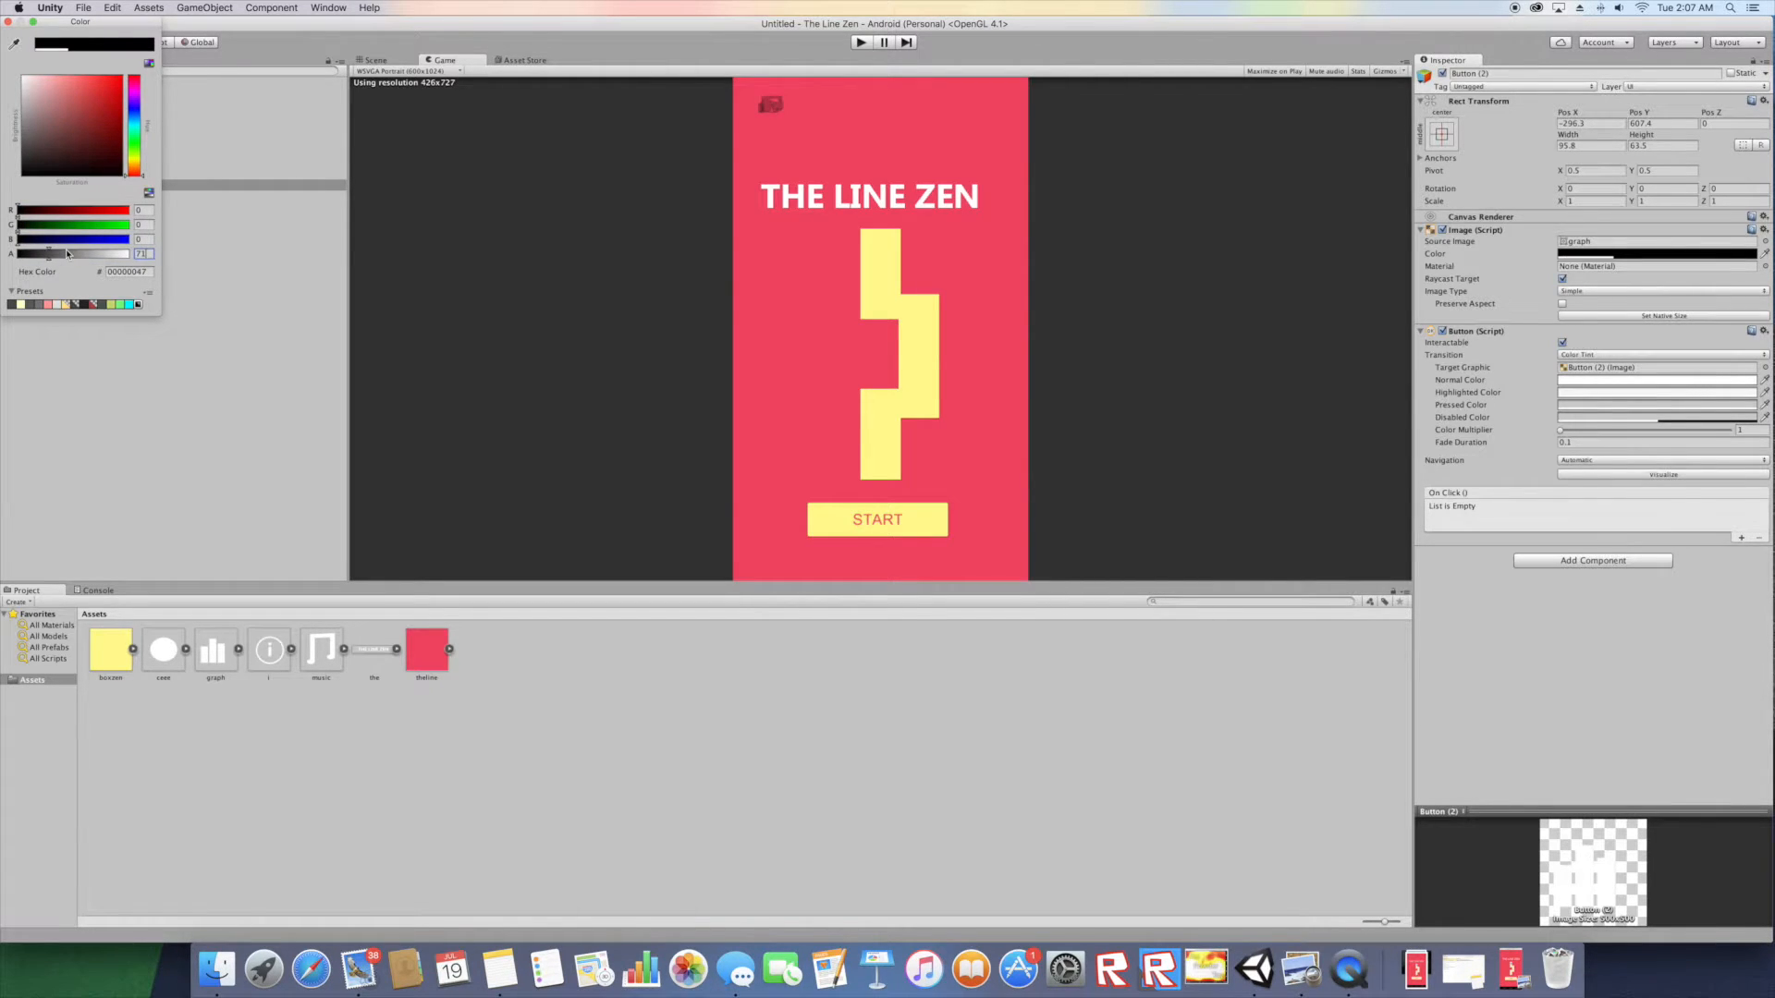
click(9, 21)
- Check the icon layout in the Preview reference screenshot, then return to Unity and move the graph button horizontally to the screen's center
drag(1570, 112, 1773, 143)
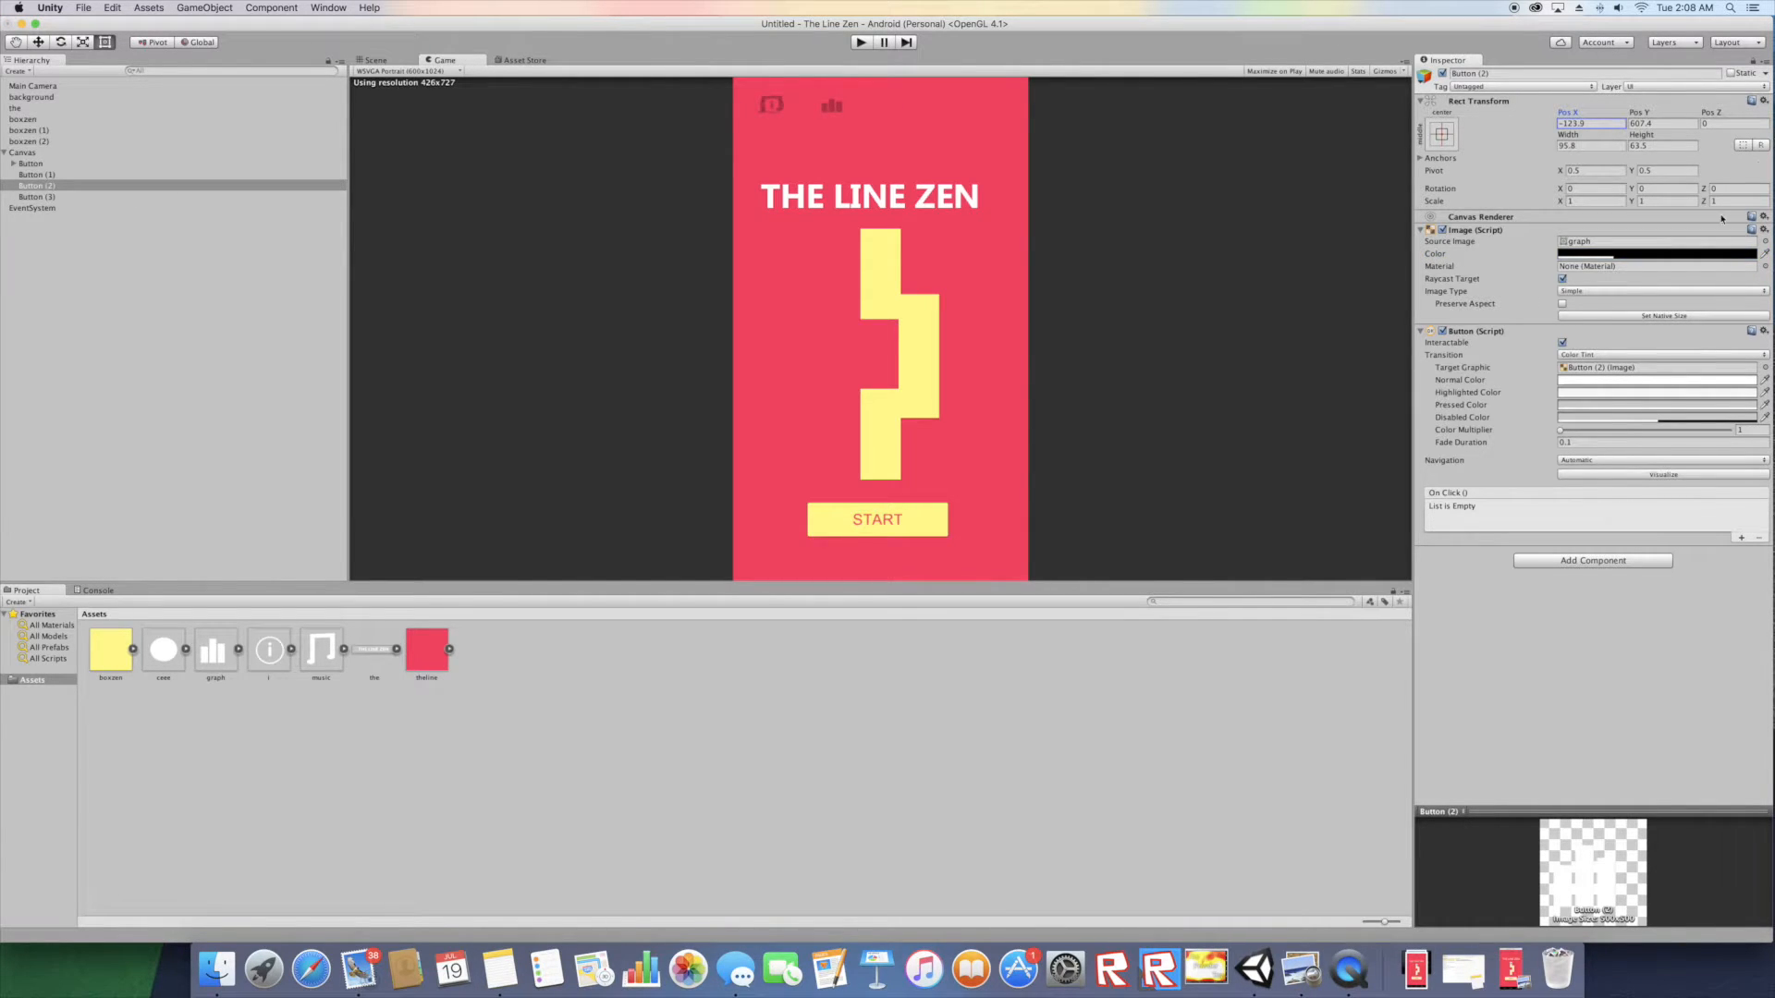
click(1415, 967)
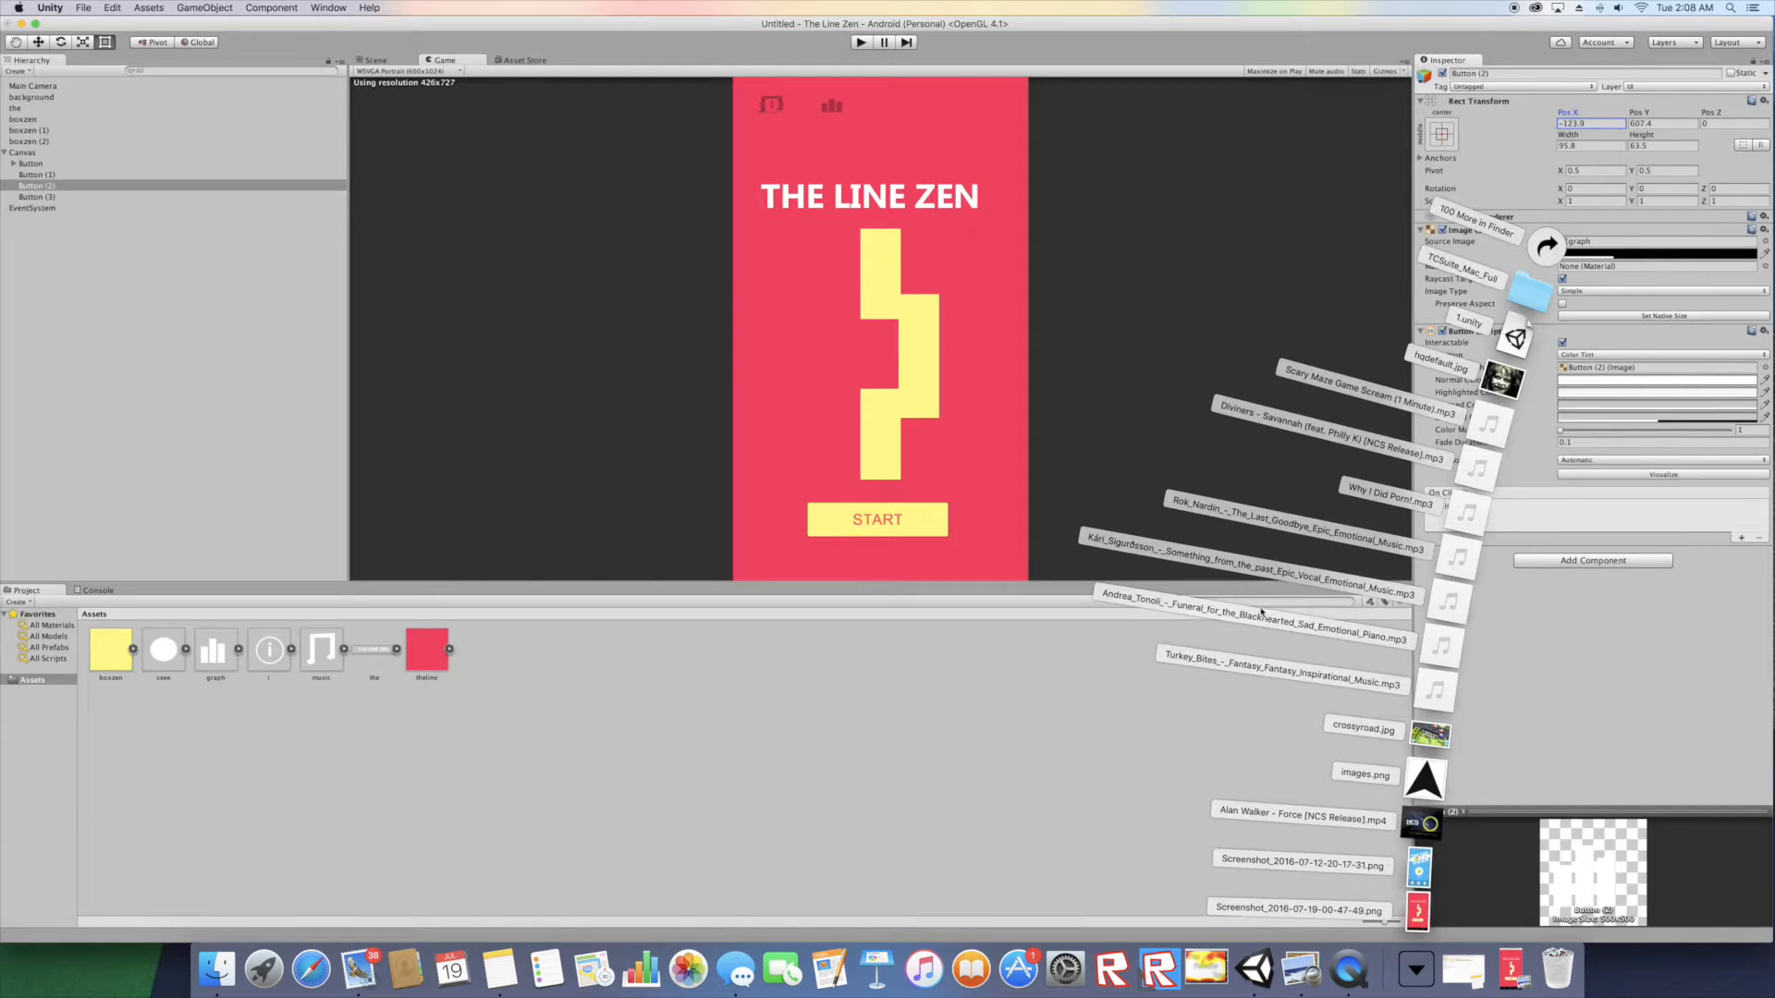
click(1321, 906)
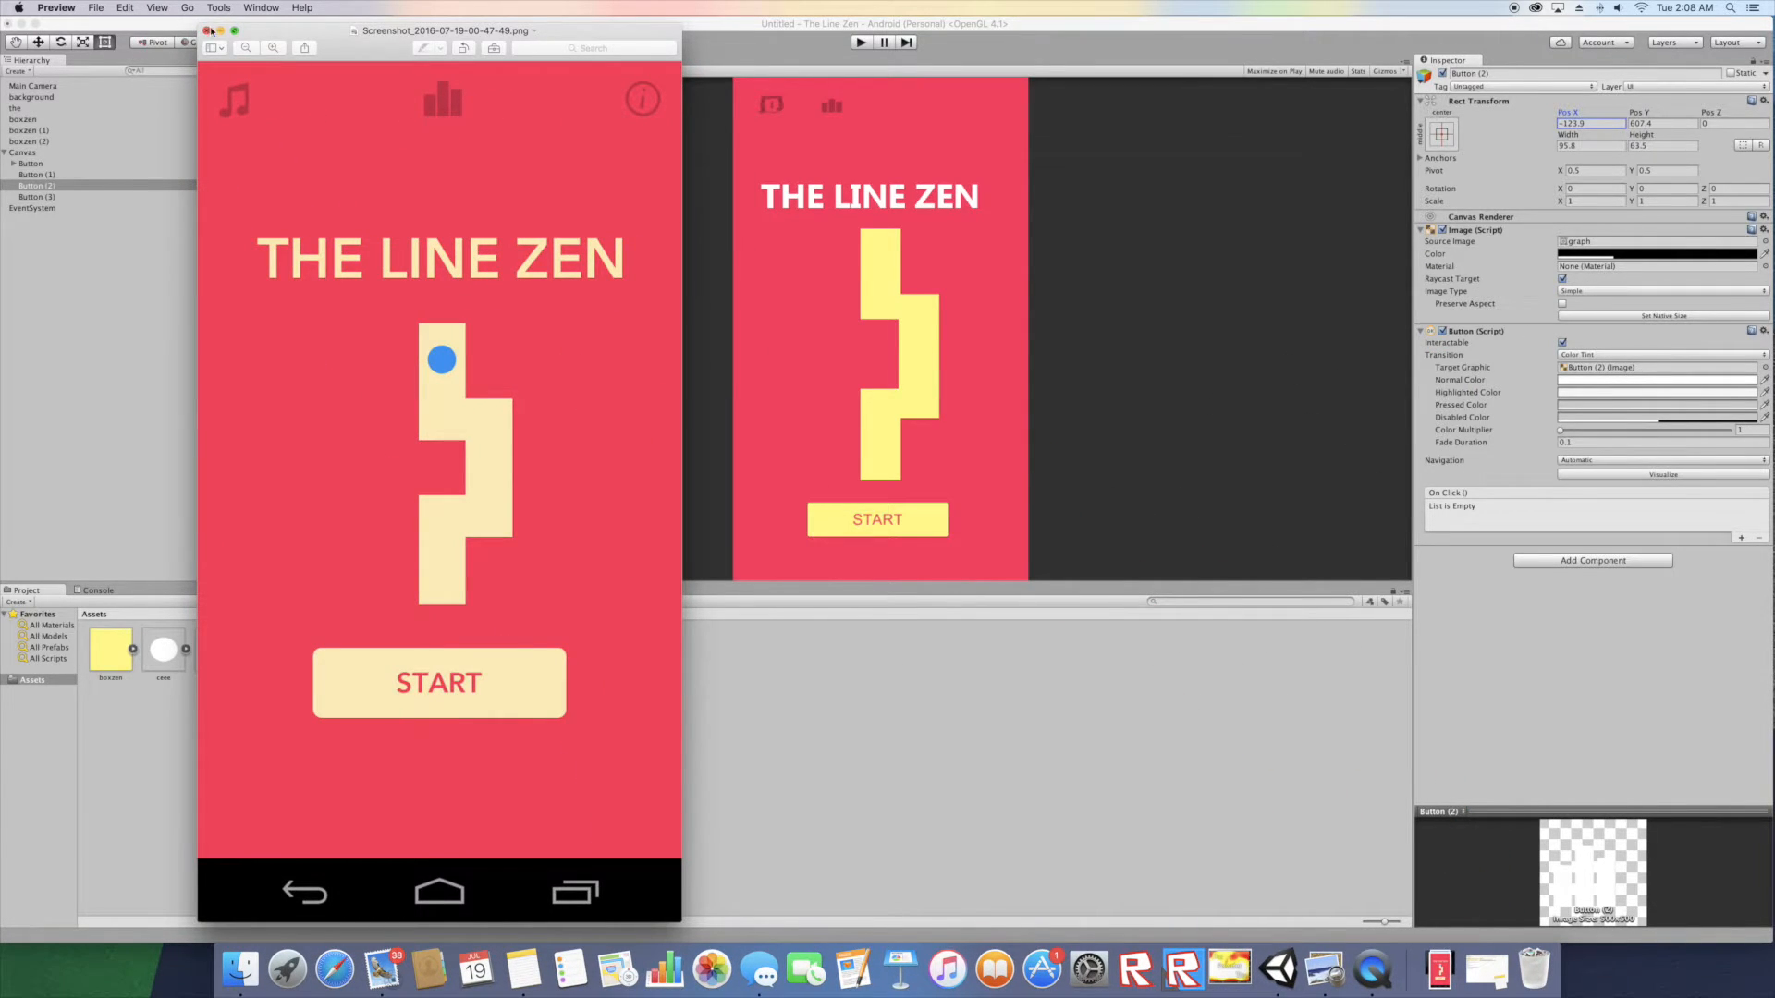
click(221, 32)
drag(1569, 118, 310, 209)
- Move the i button to X 274.9 and compare the icon row with the reference screenshot in Preview
click(28, 197)
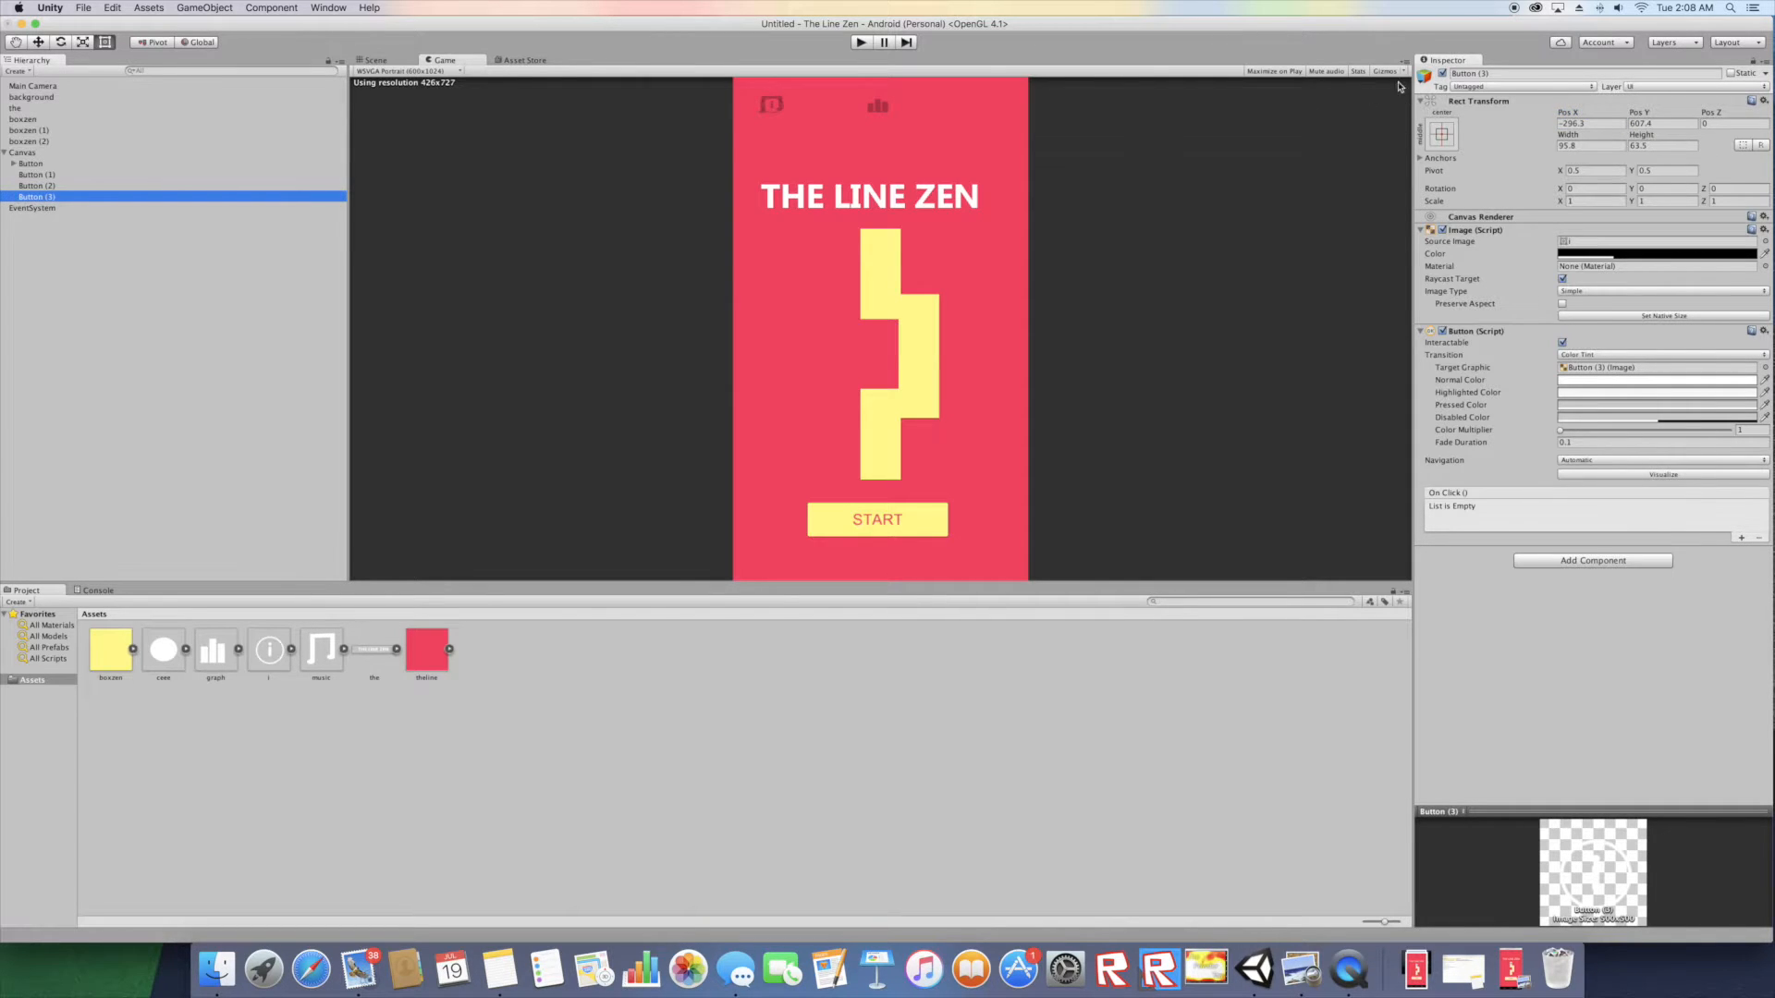
drag(1569, 113, 1771, 145)
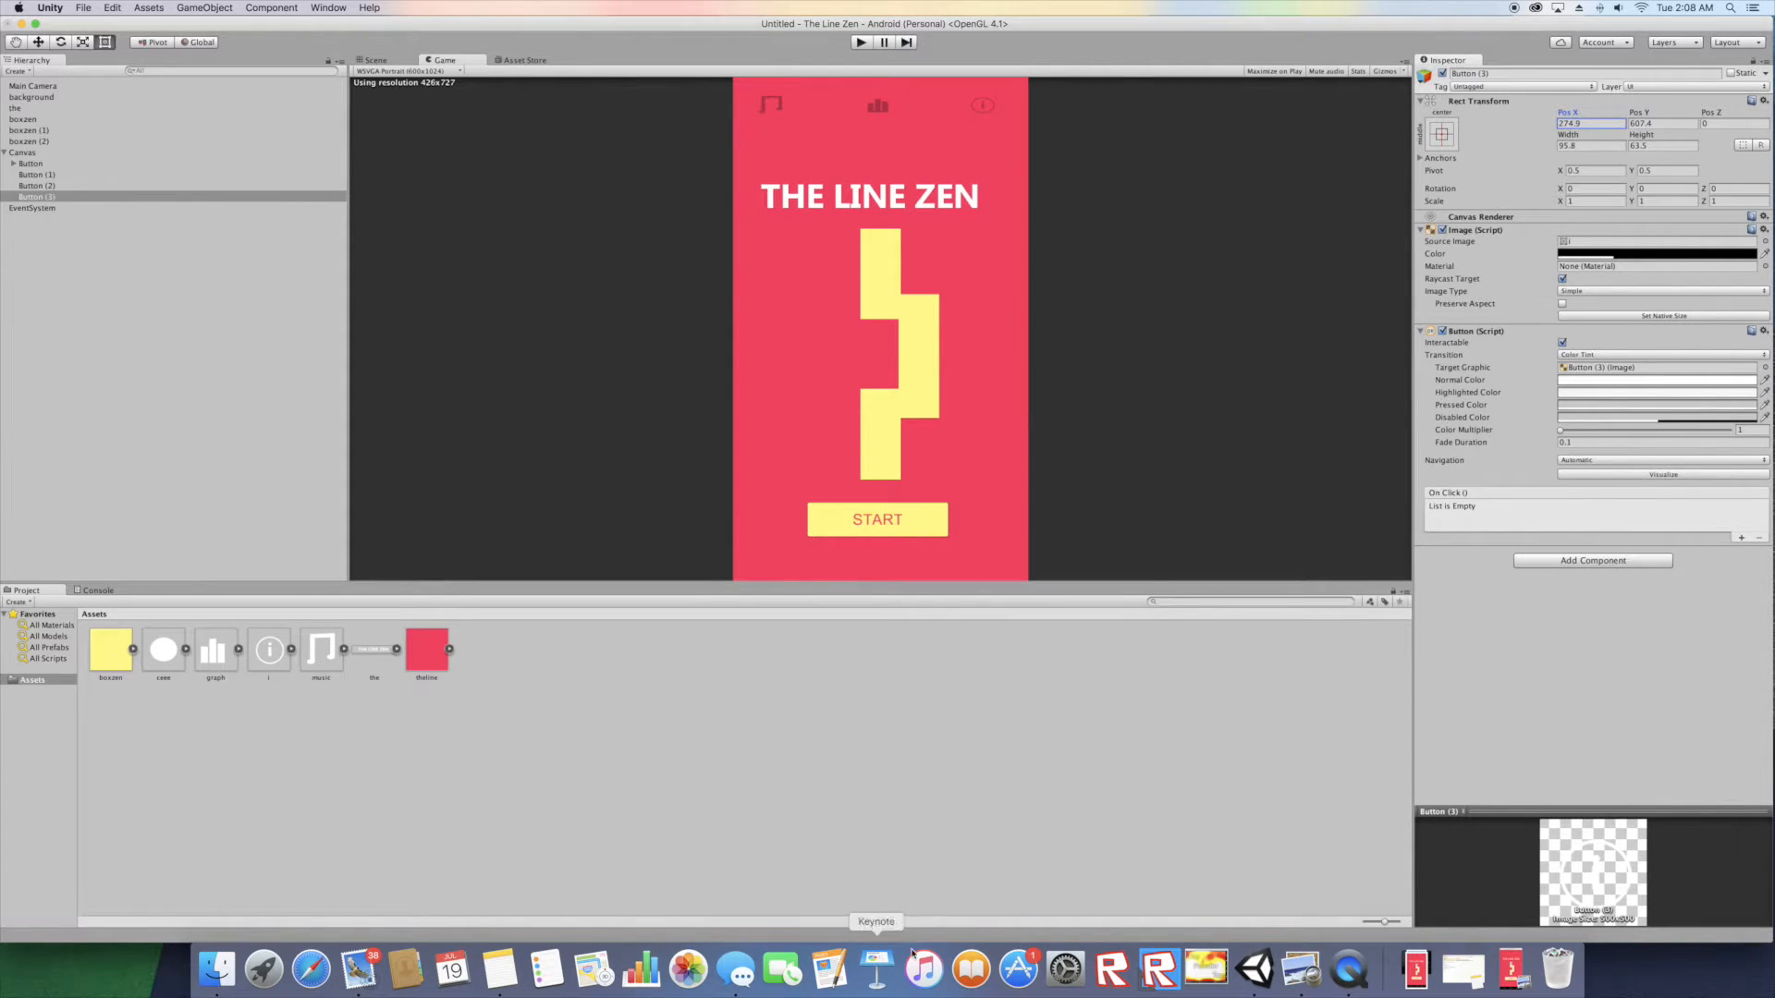
click(1512, 968)
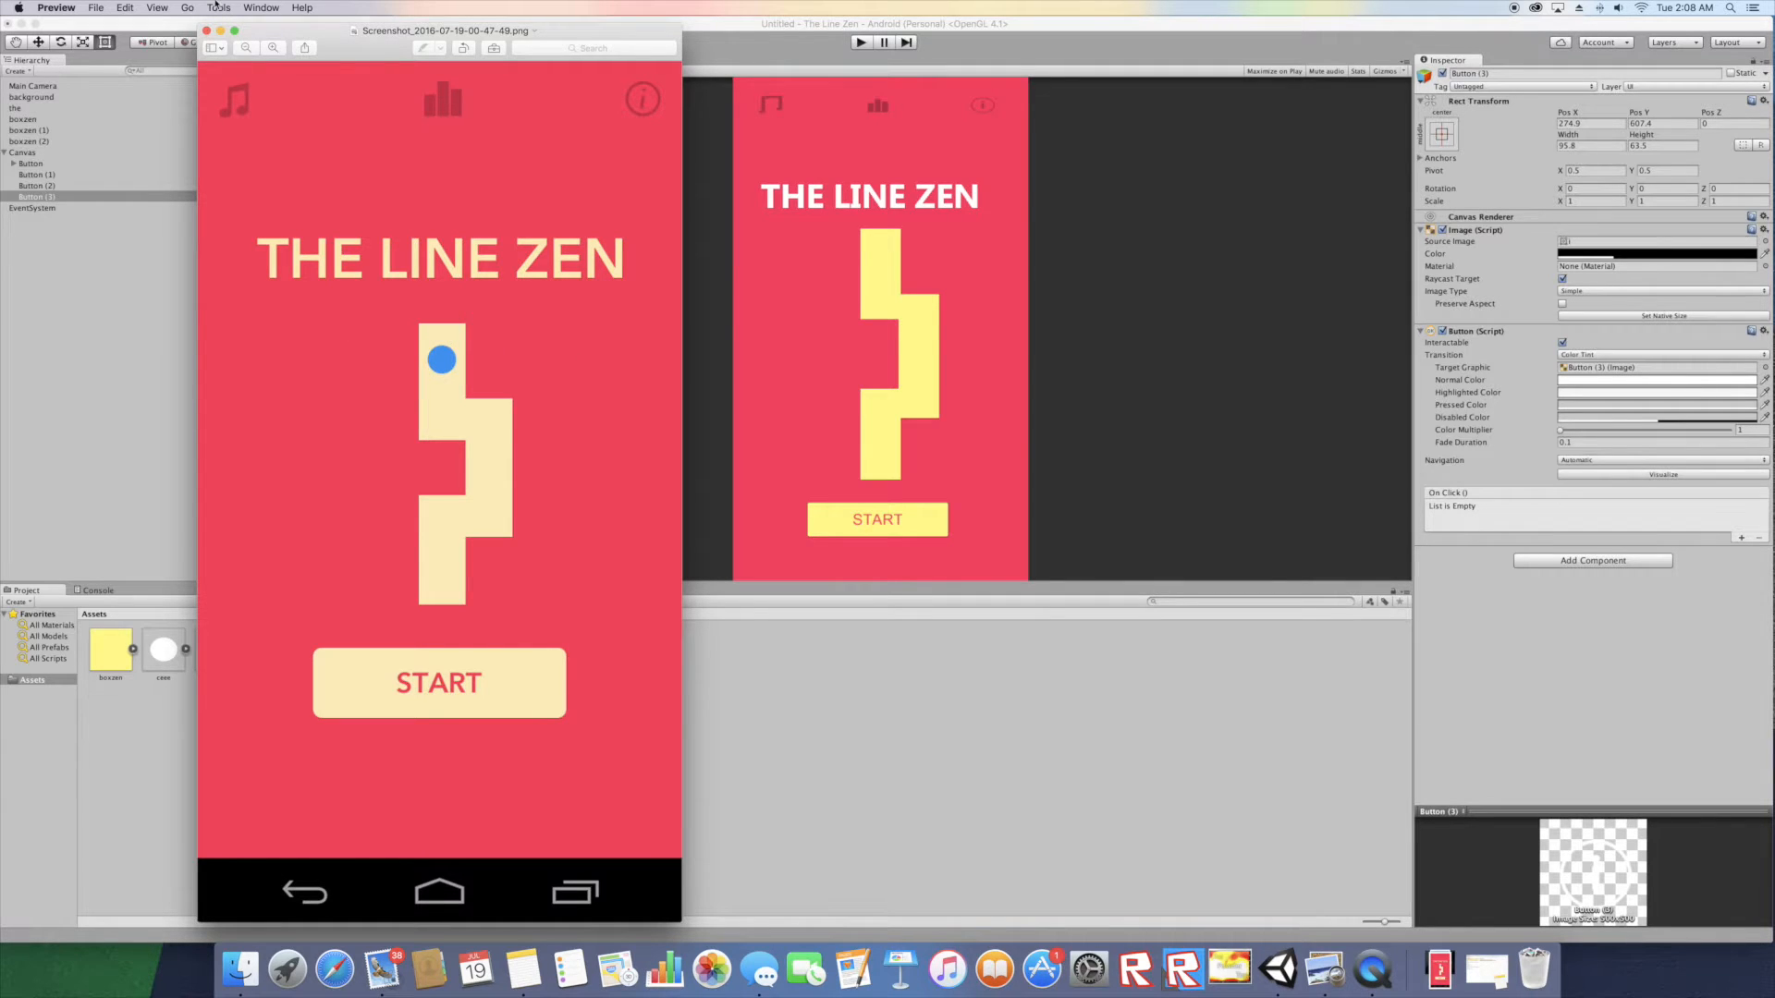
click(220, 30)
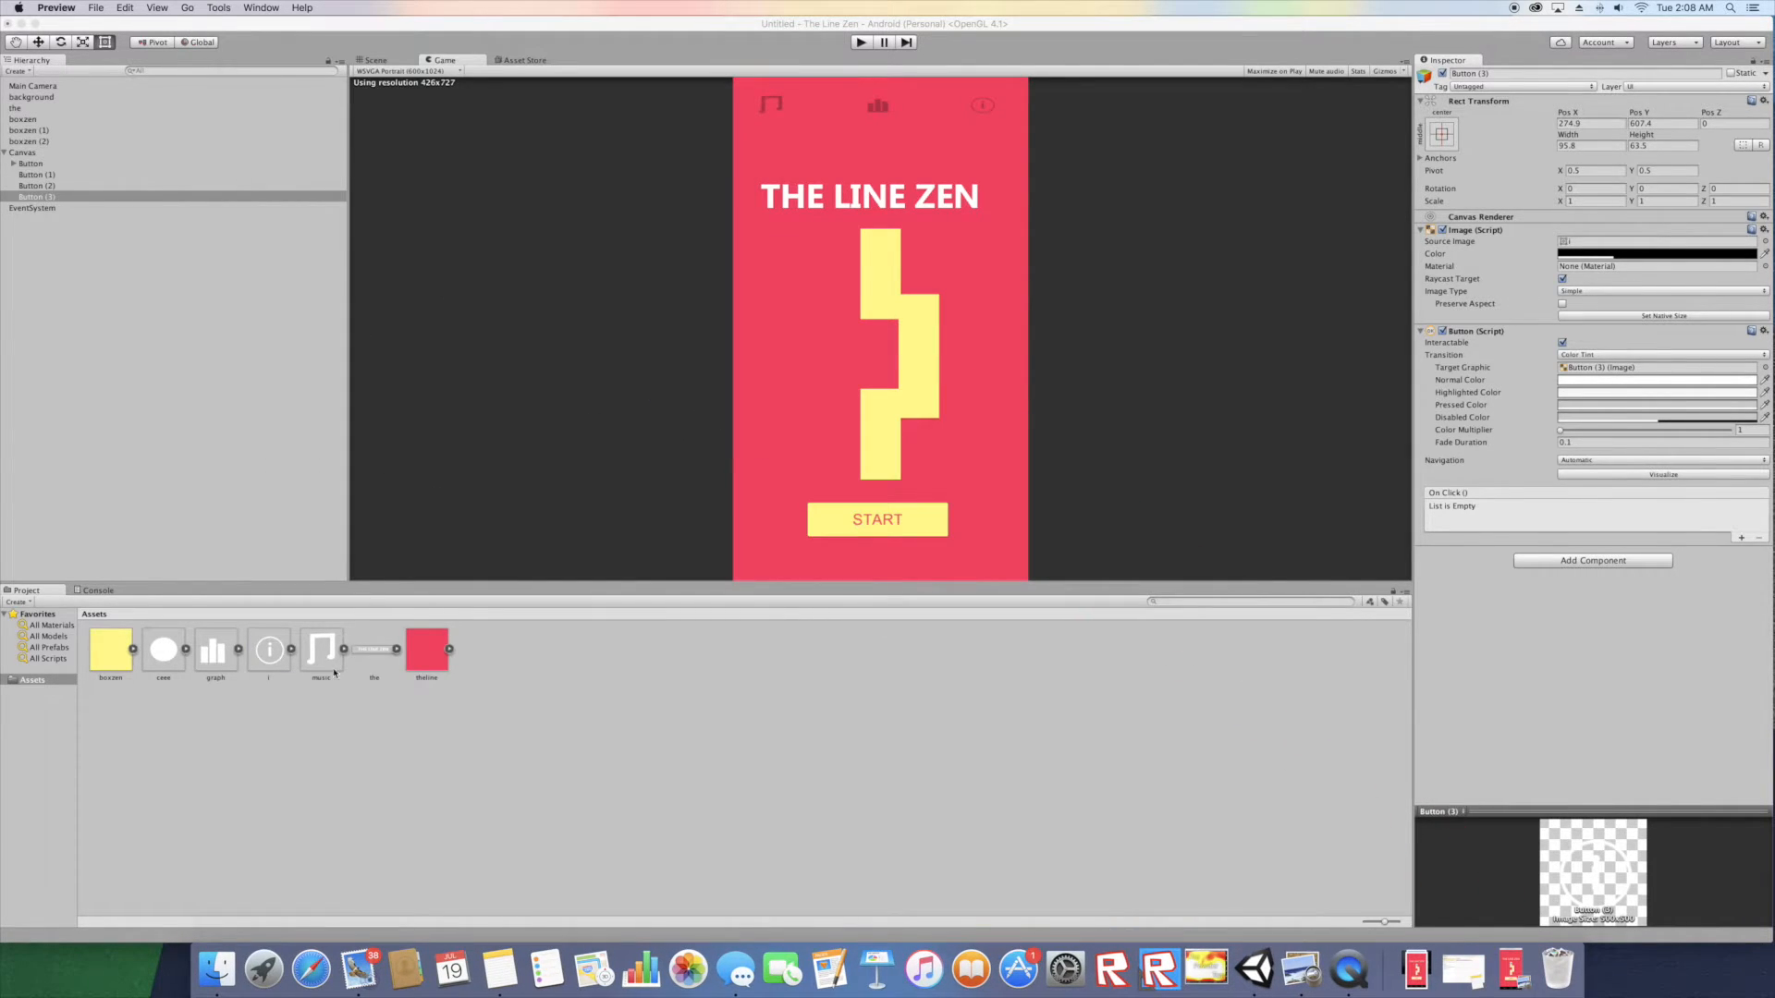
- Return to Unity, add the white circle sprite to the scene, scale it to about 0.21 and position it at Y 1.3 on the upper line piece
click(335, 673)
drag(163, 649, 504, 432)
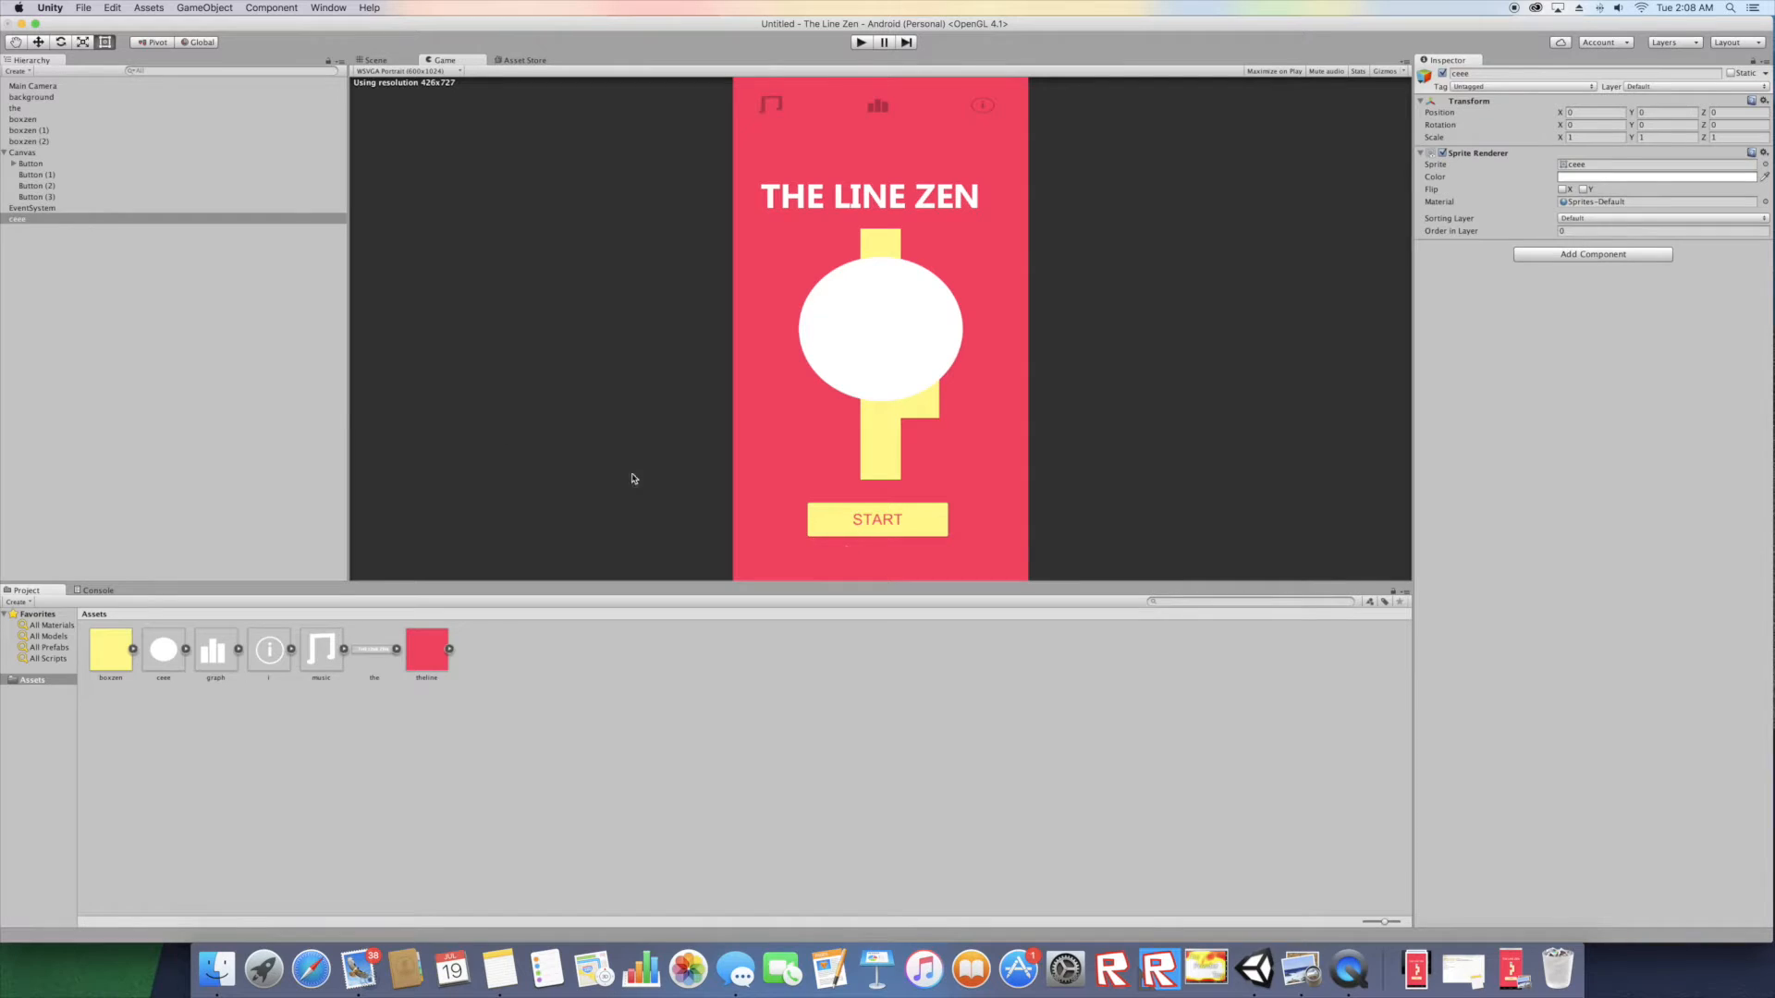
click(377, 60)
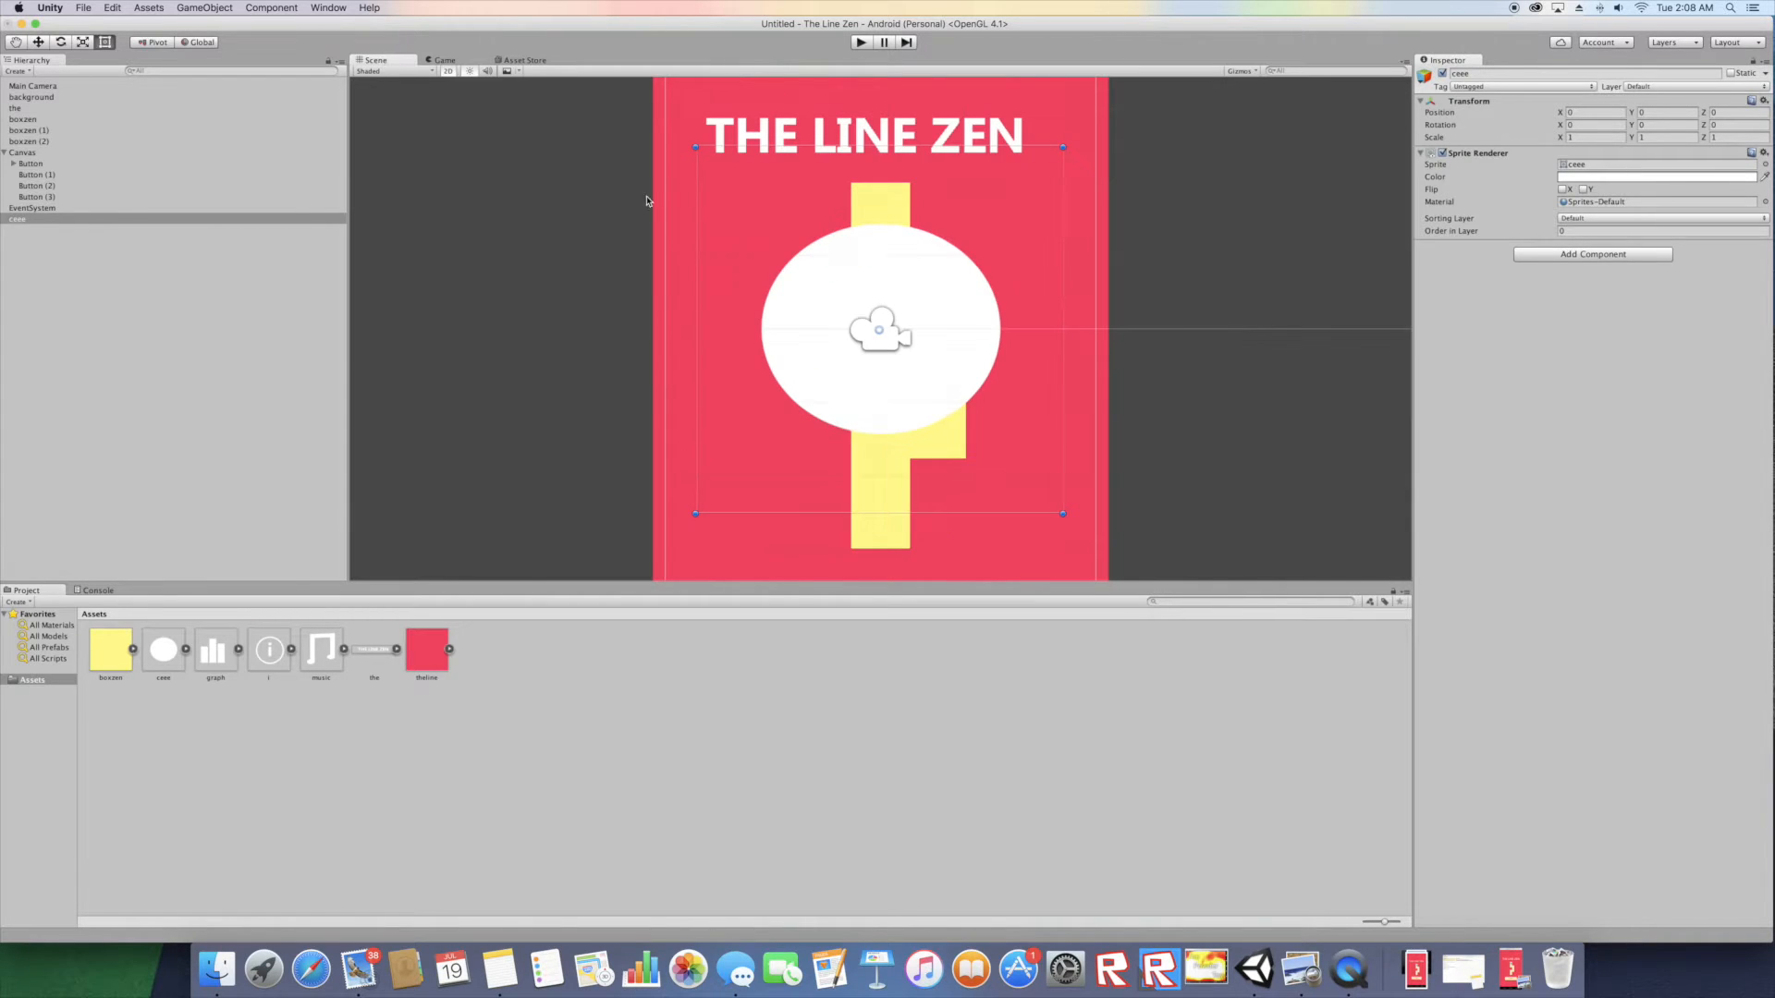
click(83, 43)
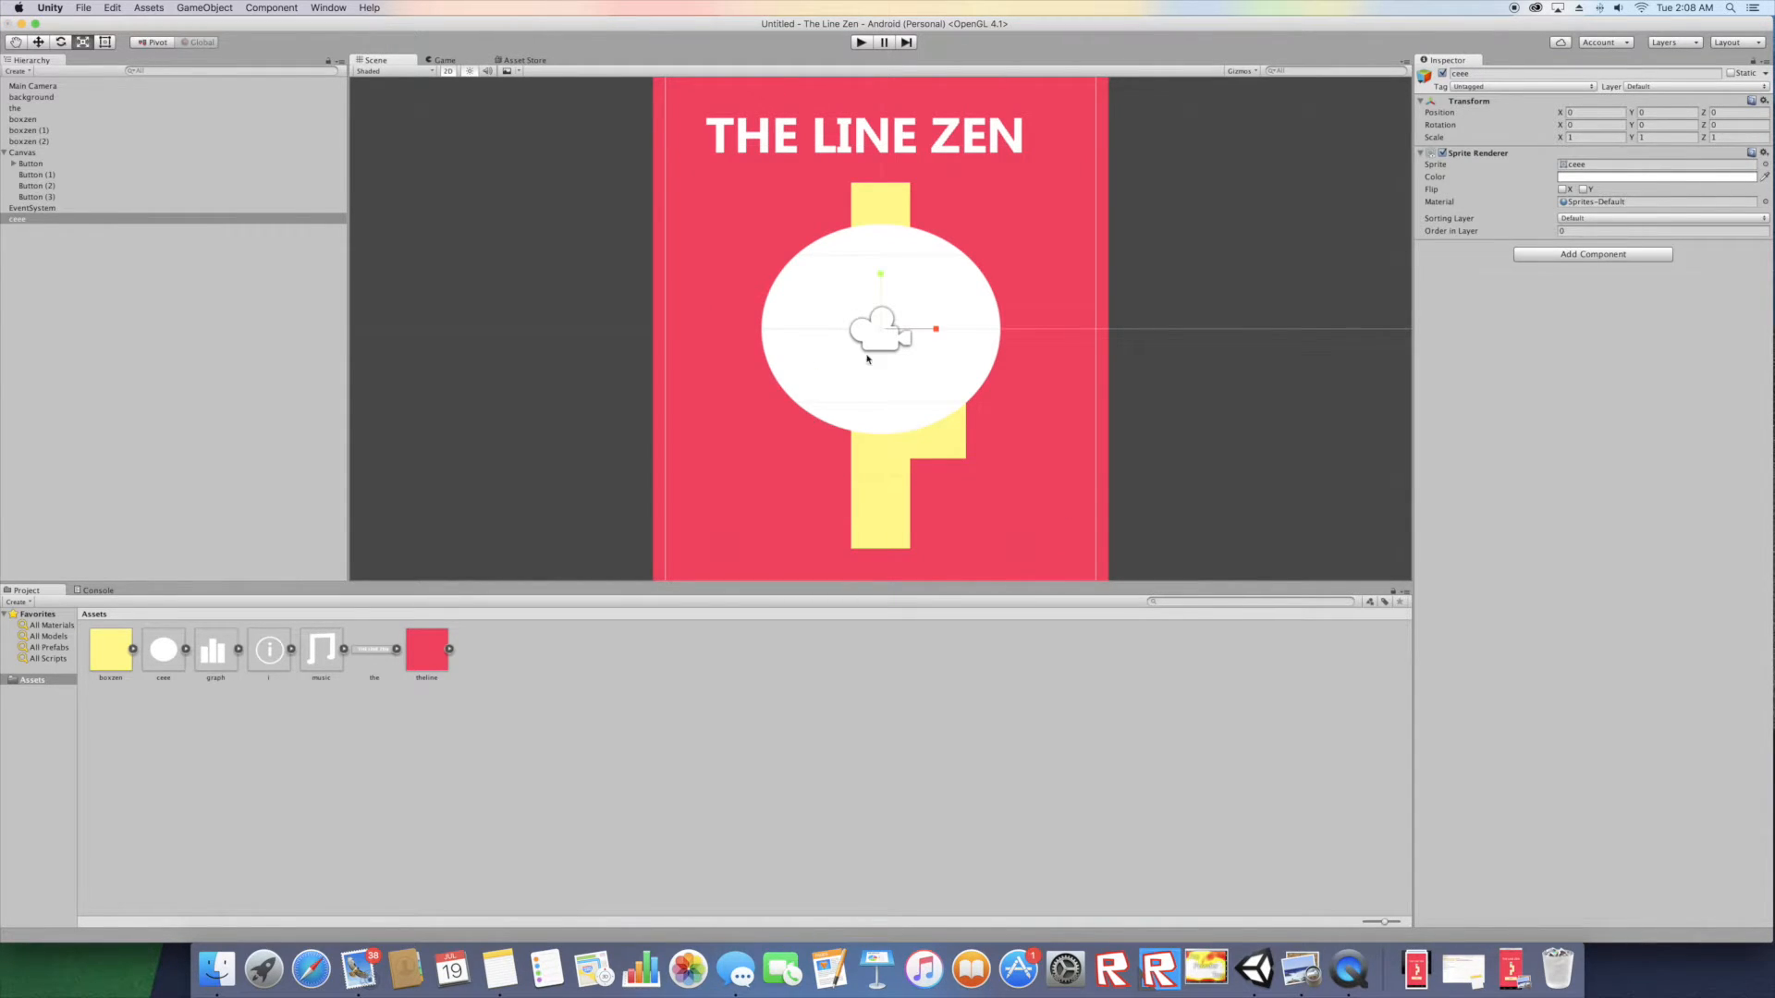
drag(883, 331, 832, 355)
mouse_move(1631, 115)
mouse_down()
mouse_move(1644, 74)
mouse_move(1619, 100)
mouse_up()
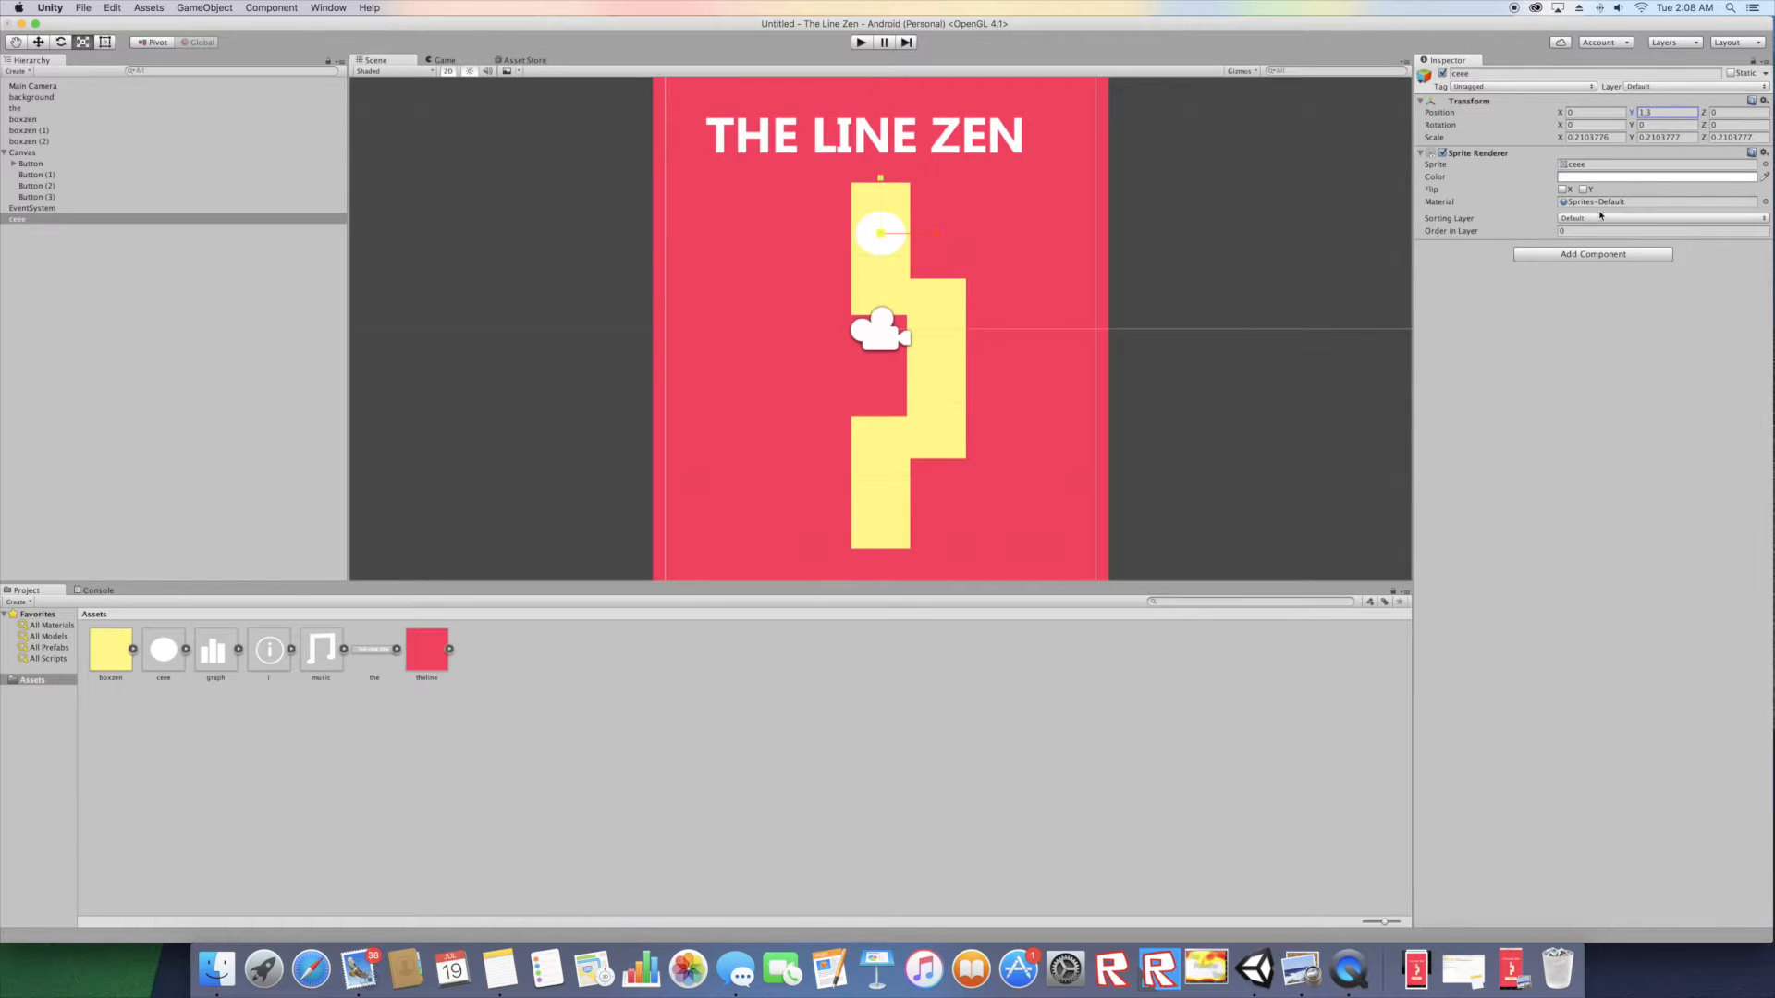
- Set the Order in Layer to 1 for the circle and the THE LINE ZEN title sprite
click(1577, 232)
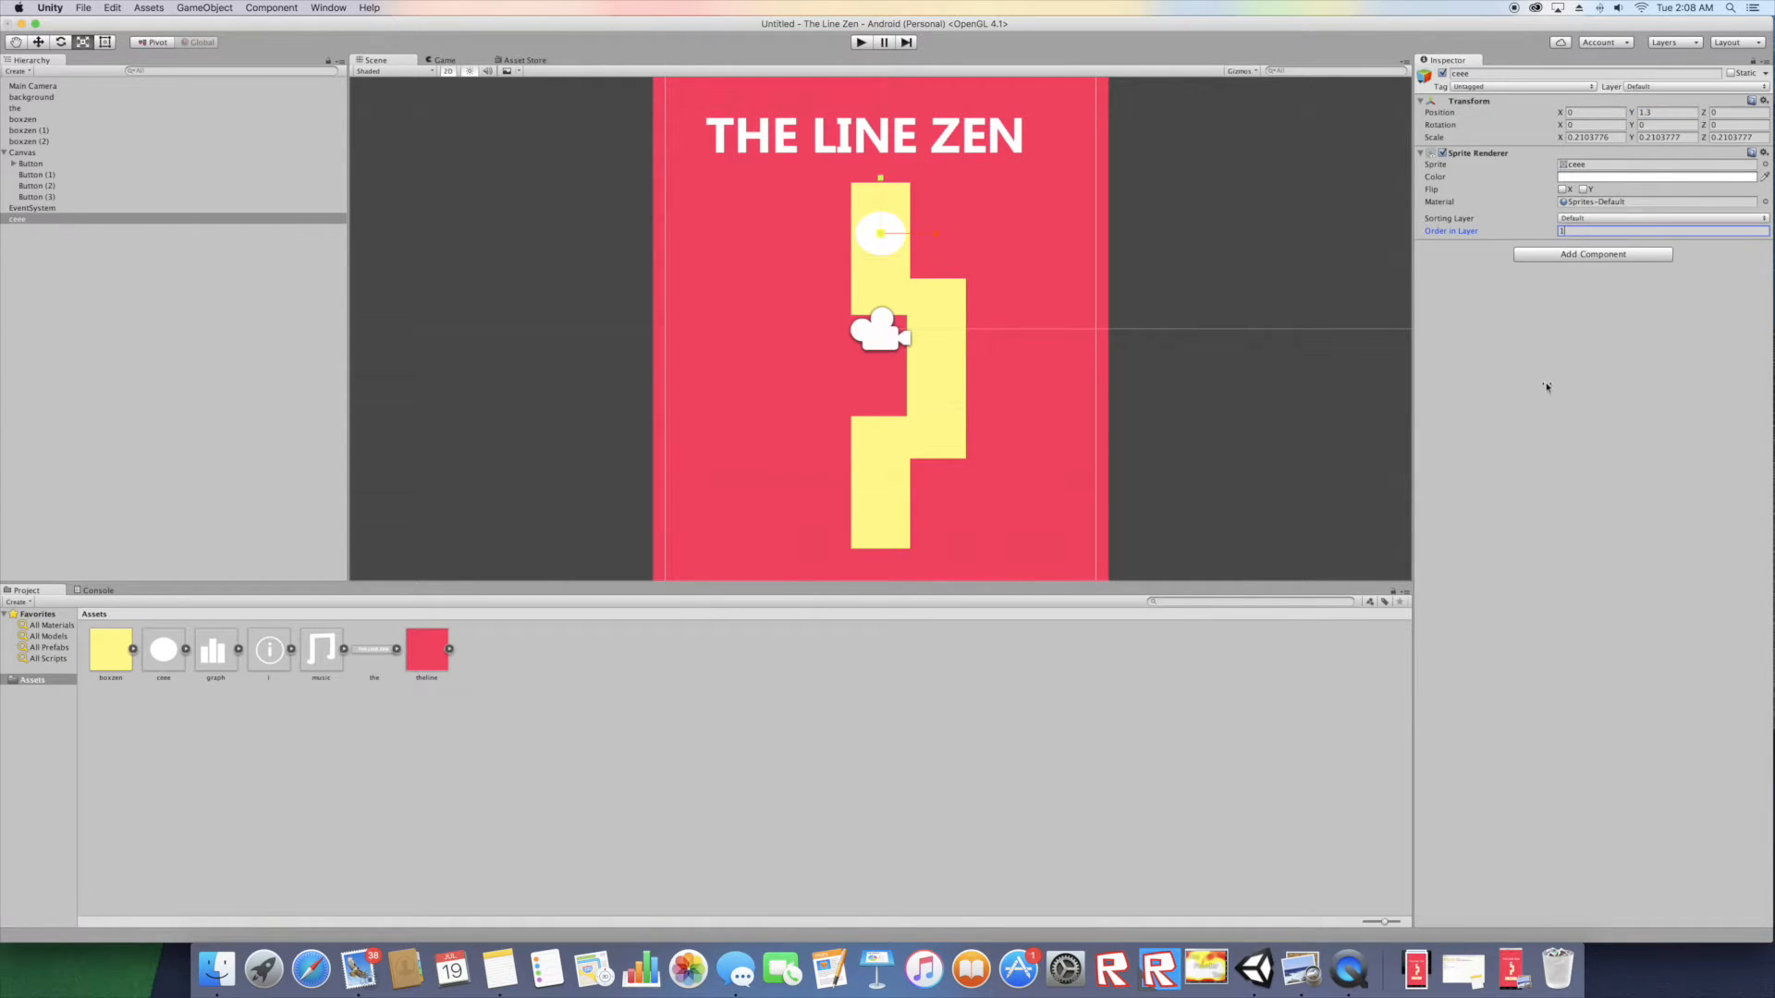
click(904, 139)
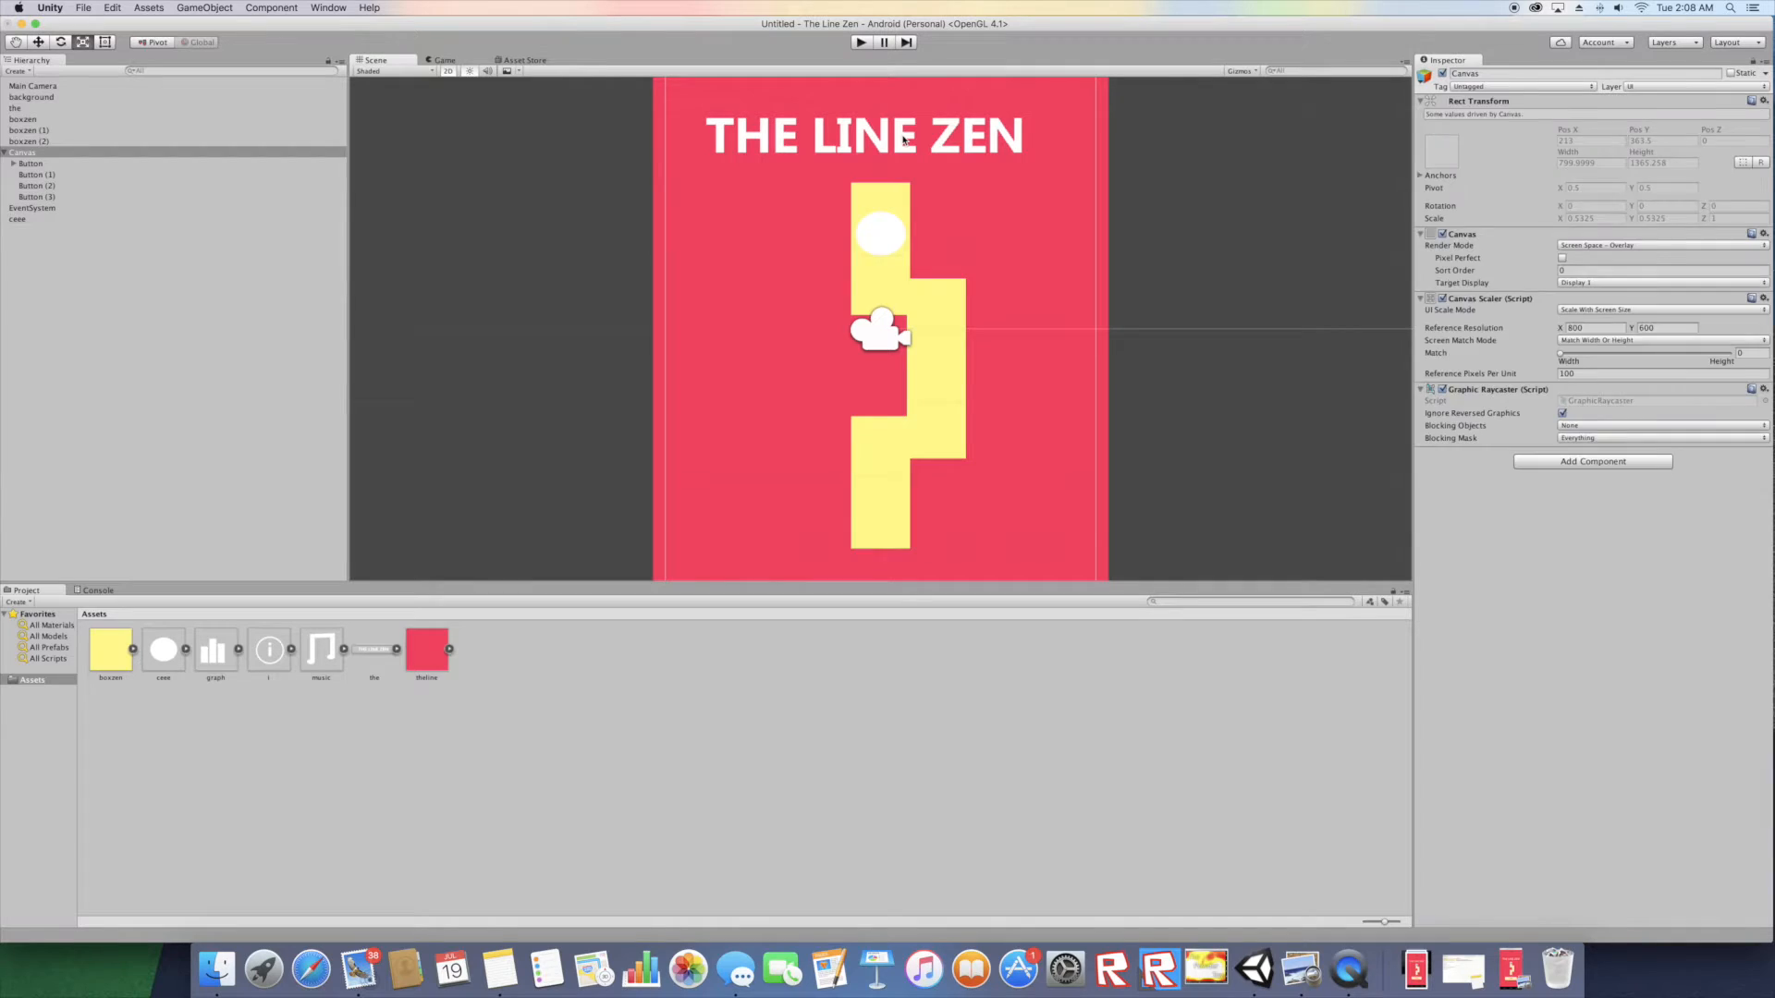
click(850, 141)
click(1625, 234)
text(1)
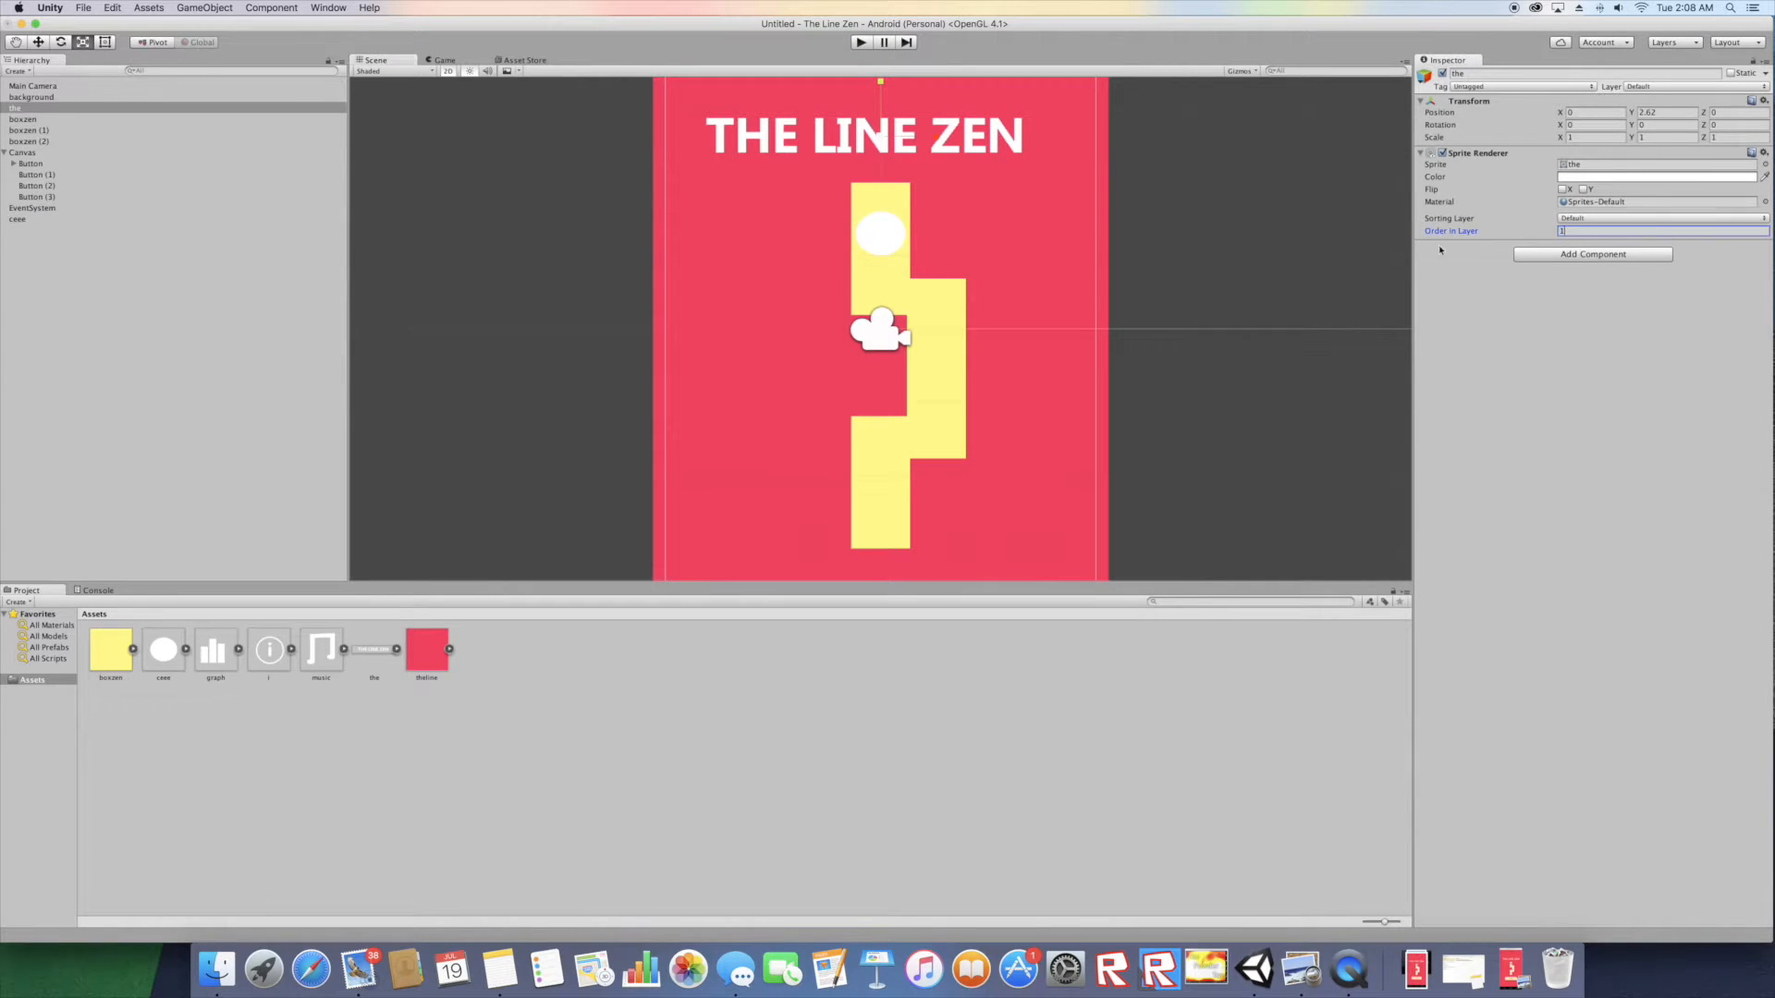
- Set the Order in Layer to 1 for the three yellow boxzen line pieces
click(948, 309)
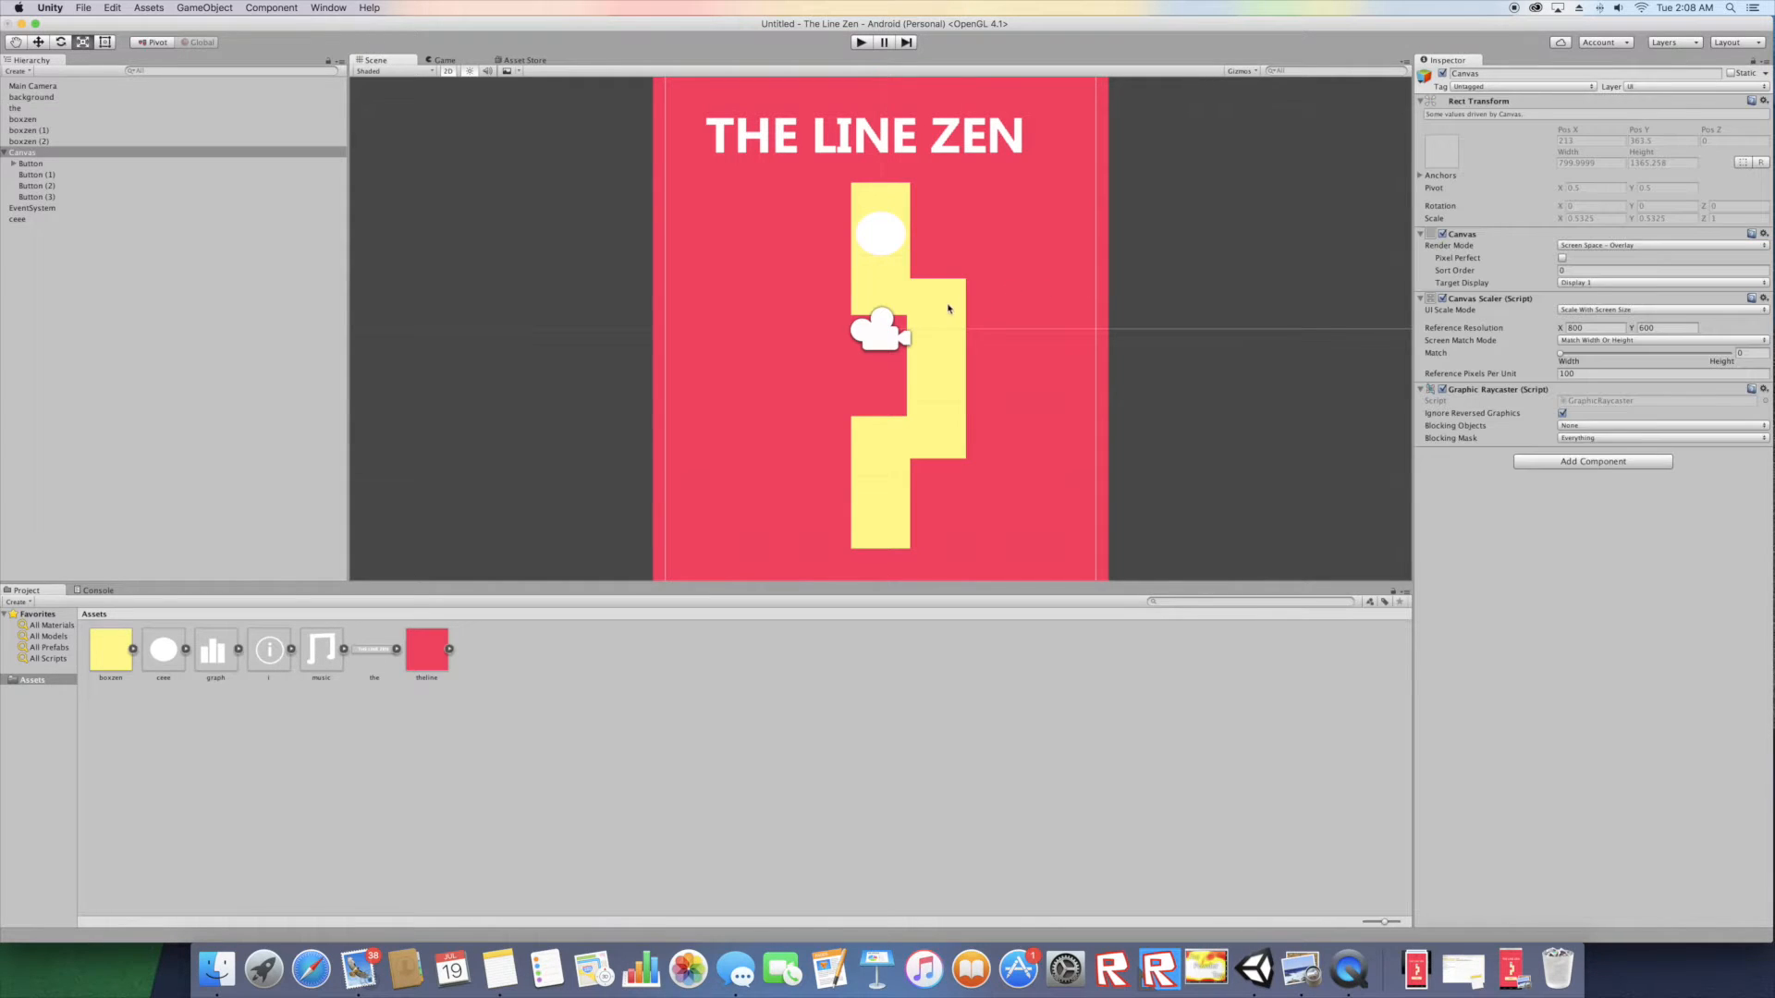
click(879, 268)
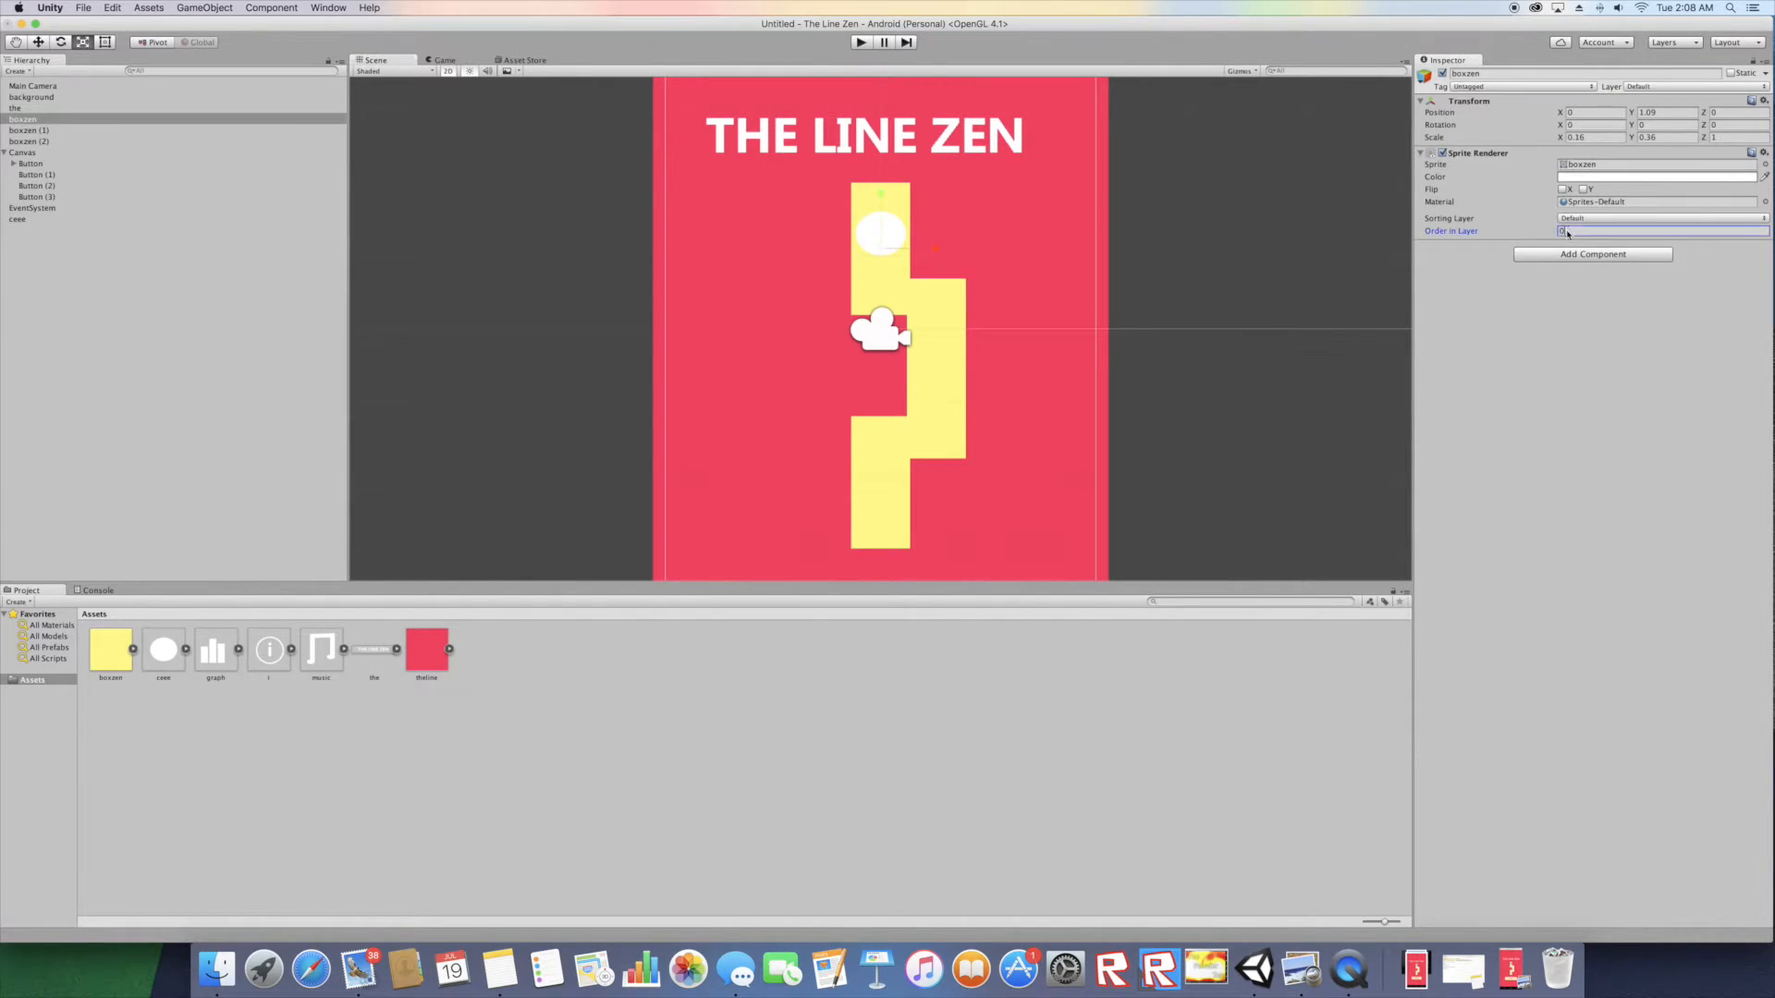
click(937, 409)
click(1576, 231)
click(885, 476)
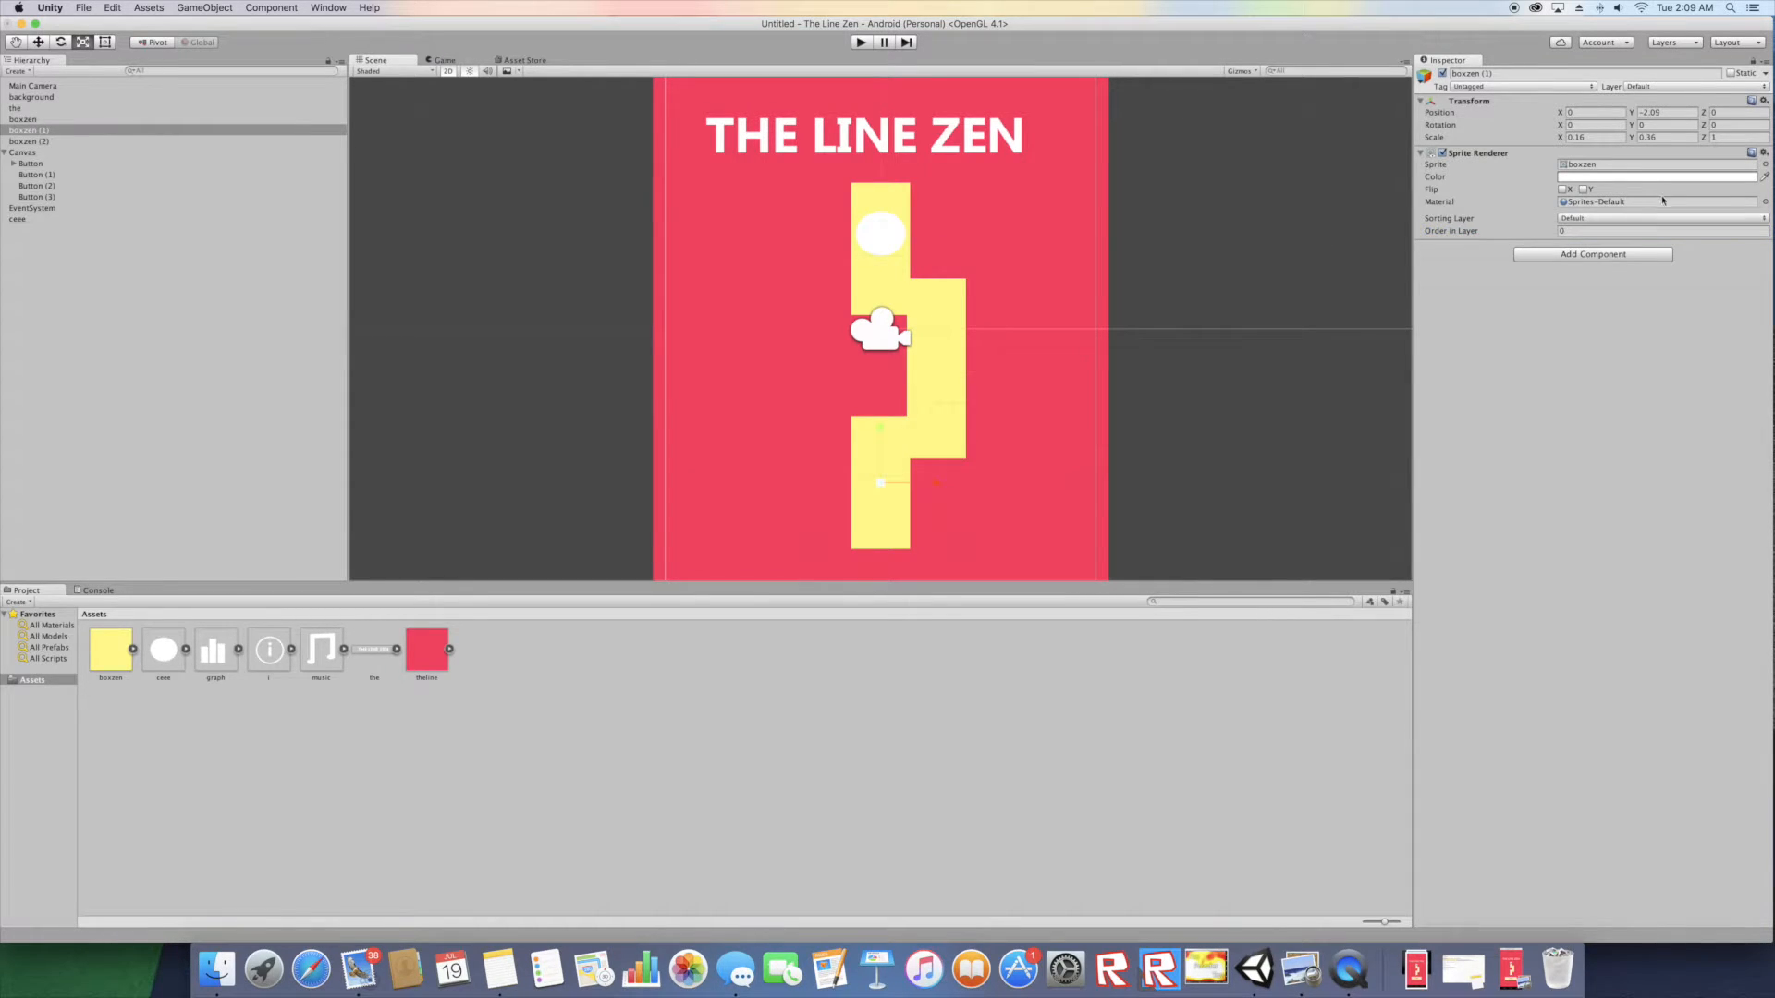
scroll(1022, 297, down, 5)
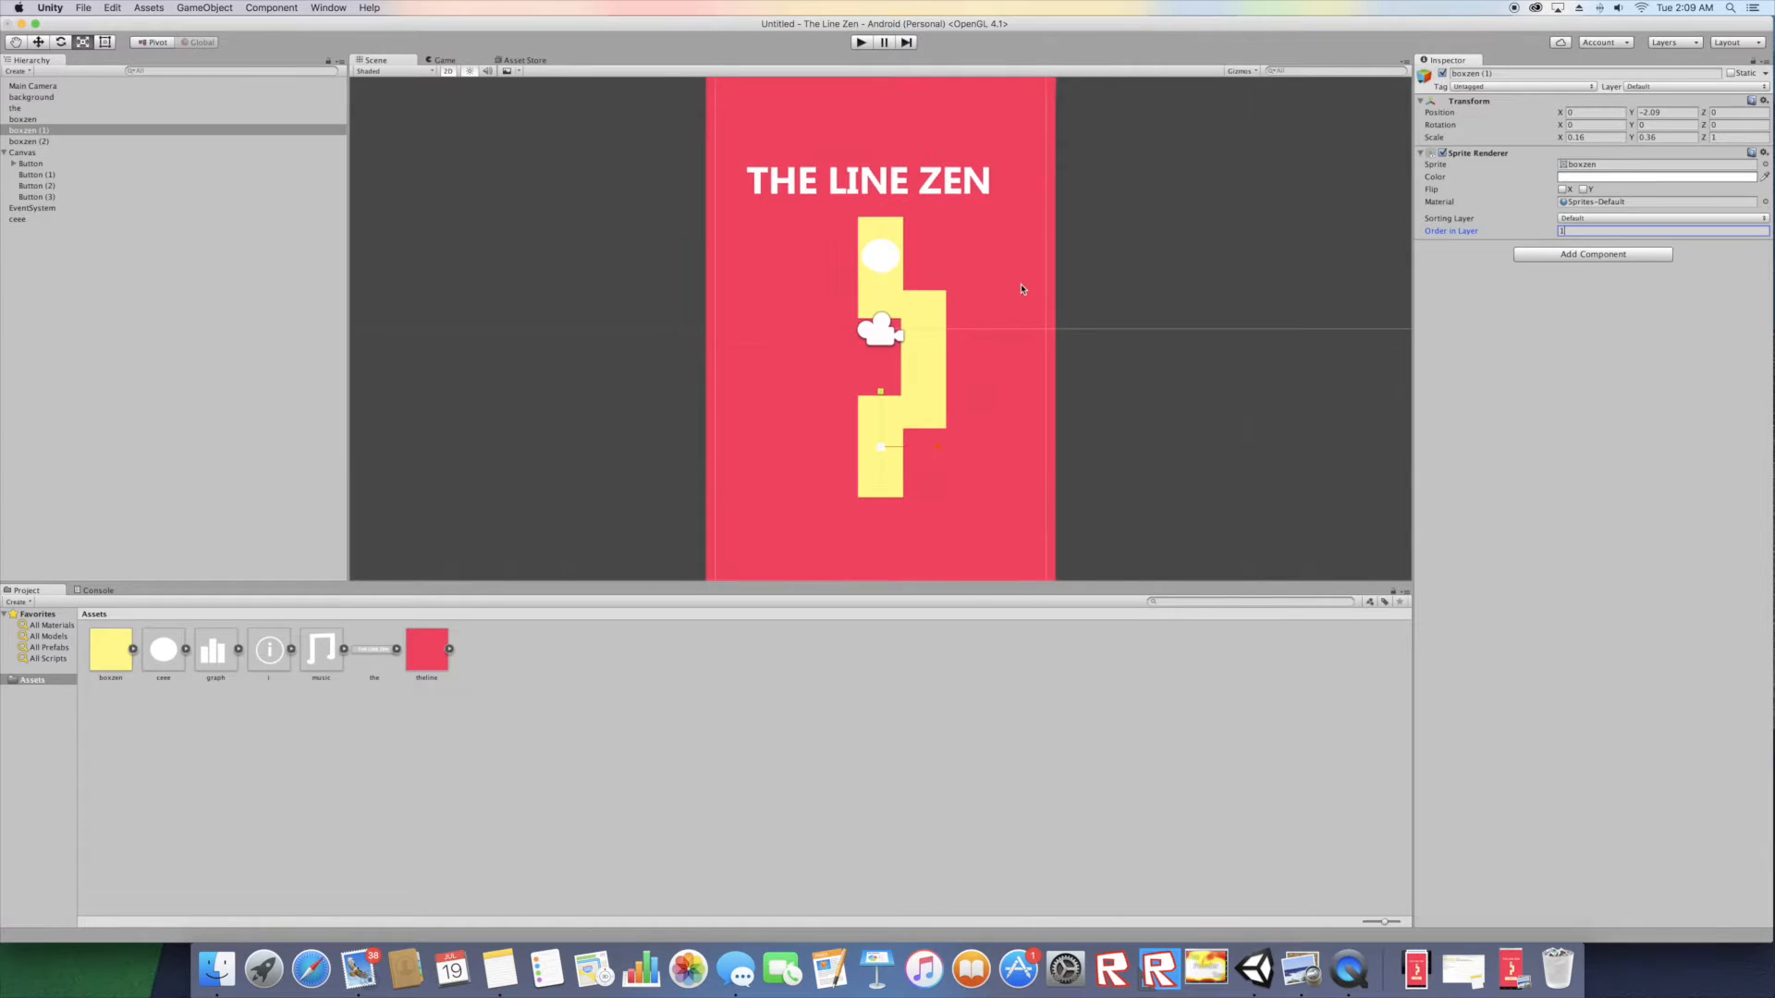
- Switch to the Game view, rename the circle object ball and color it blue with hex 4CA3ECFF
click(445, 60)
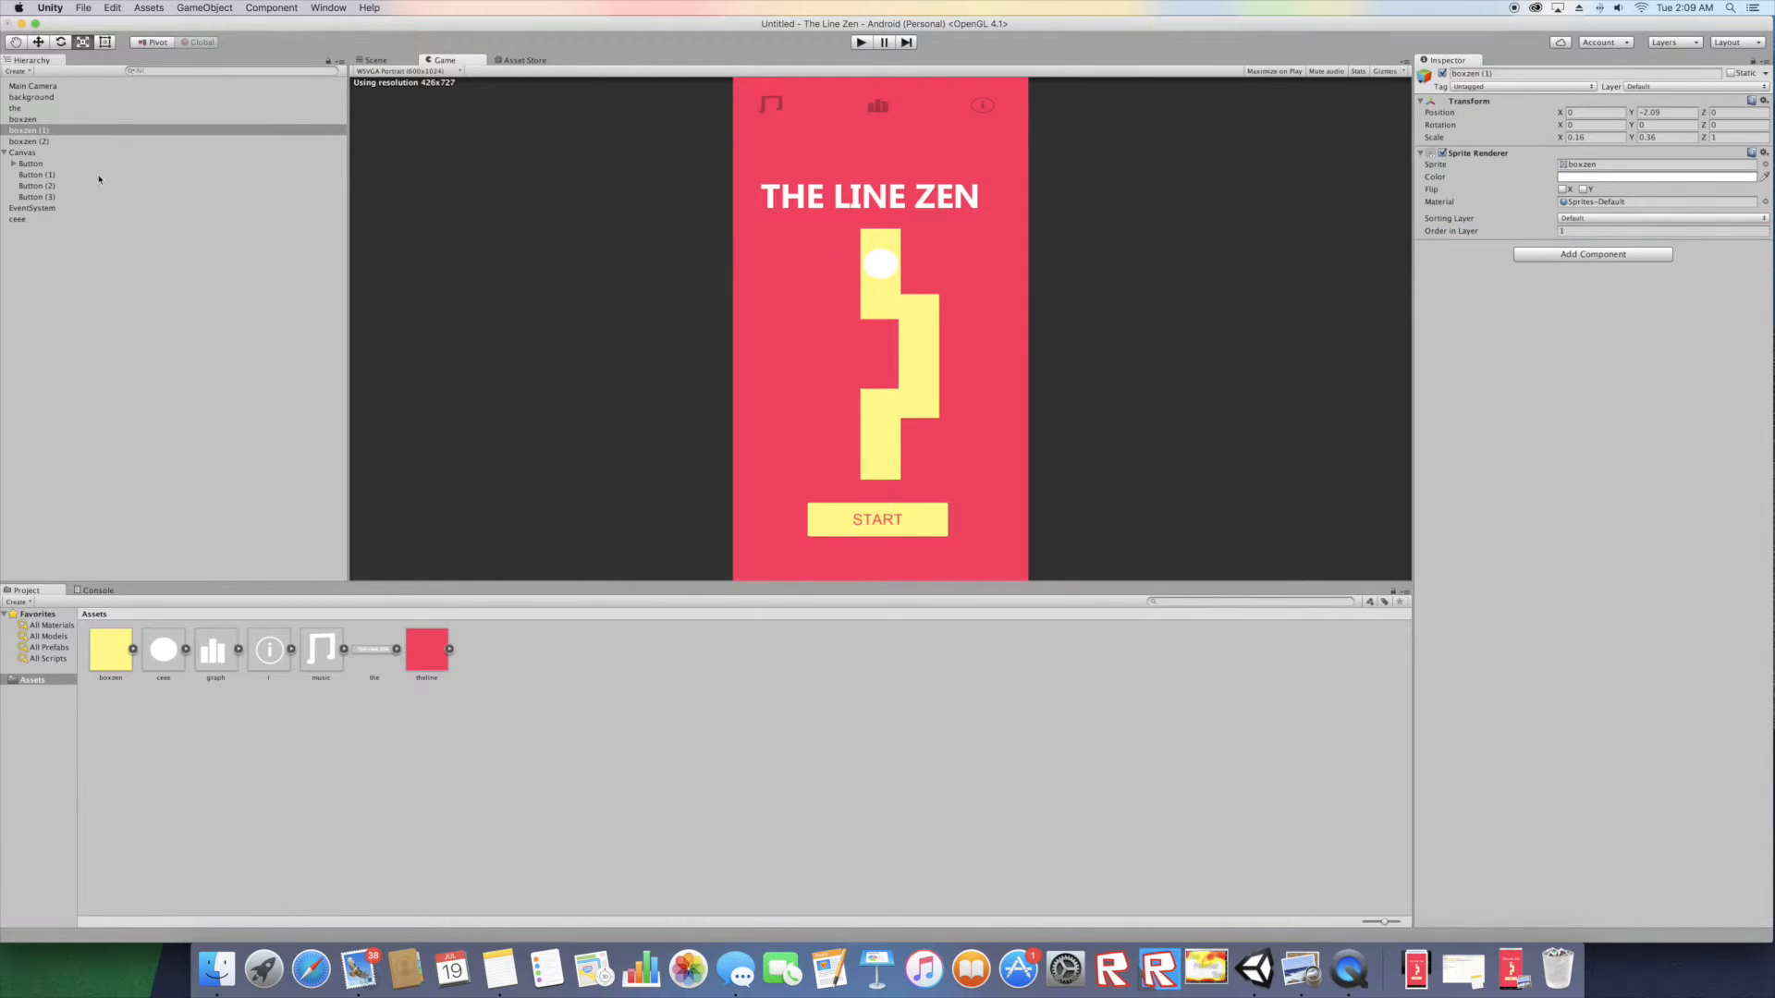
click(28, 220)
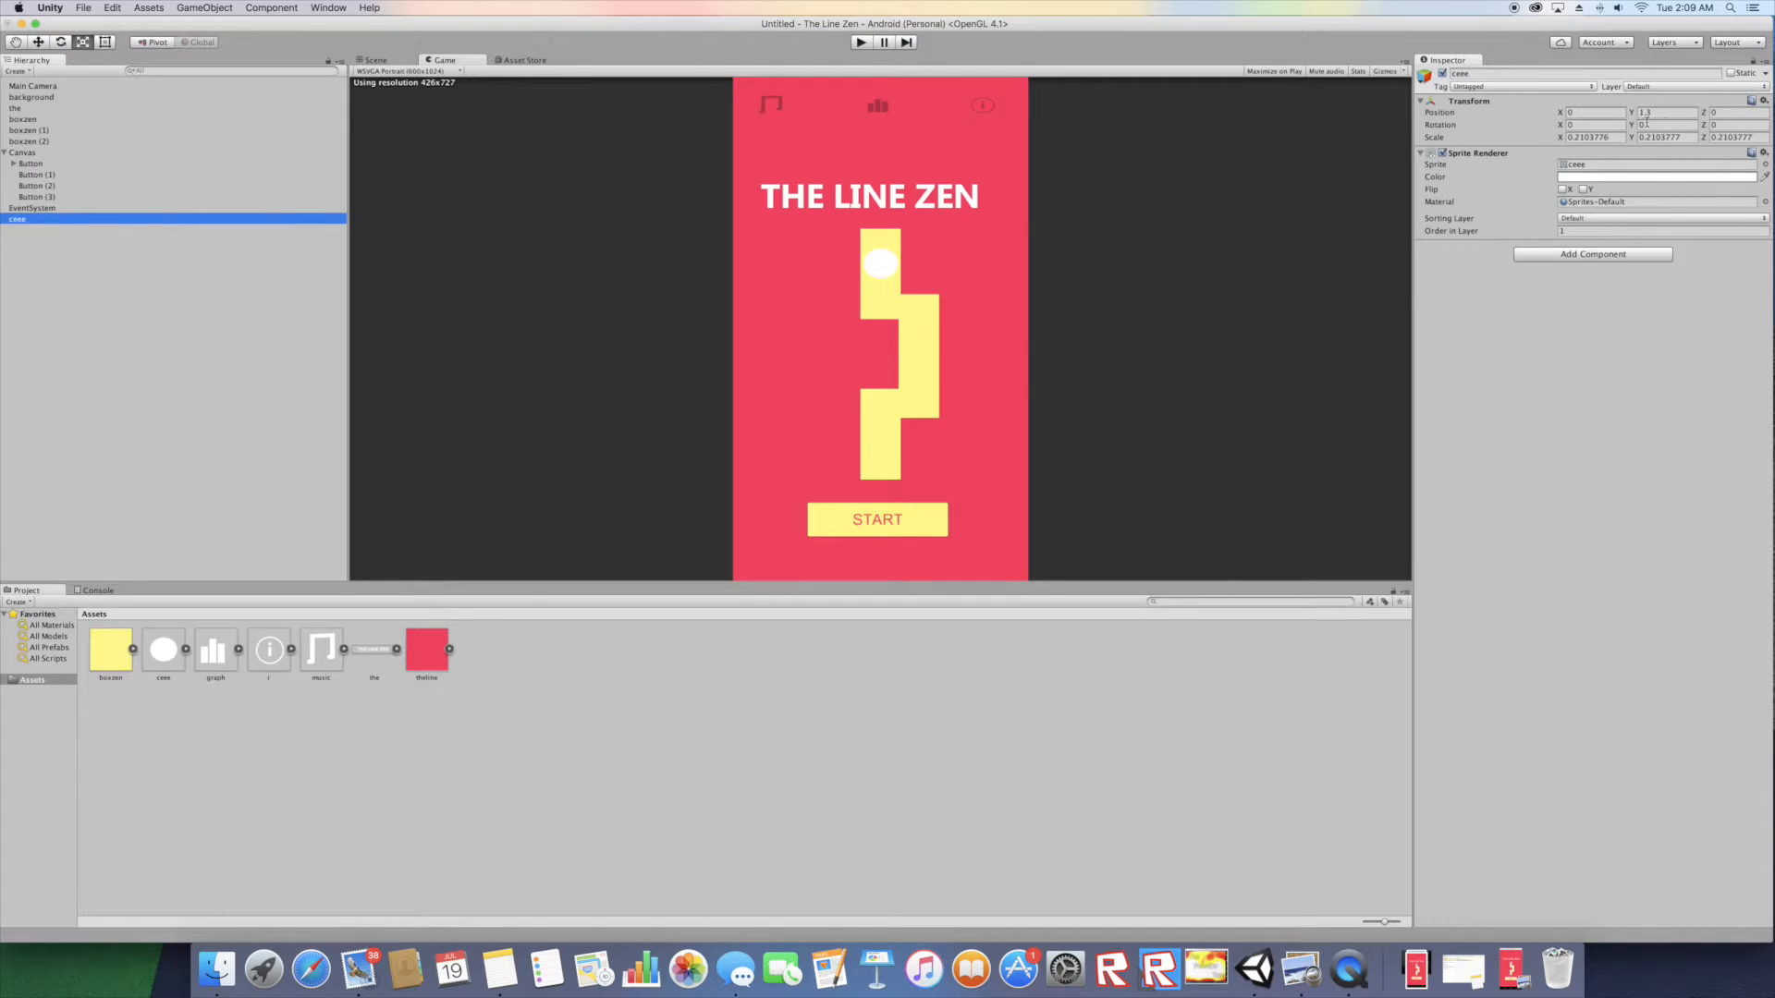
click(1496, 72)
text(bao)
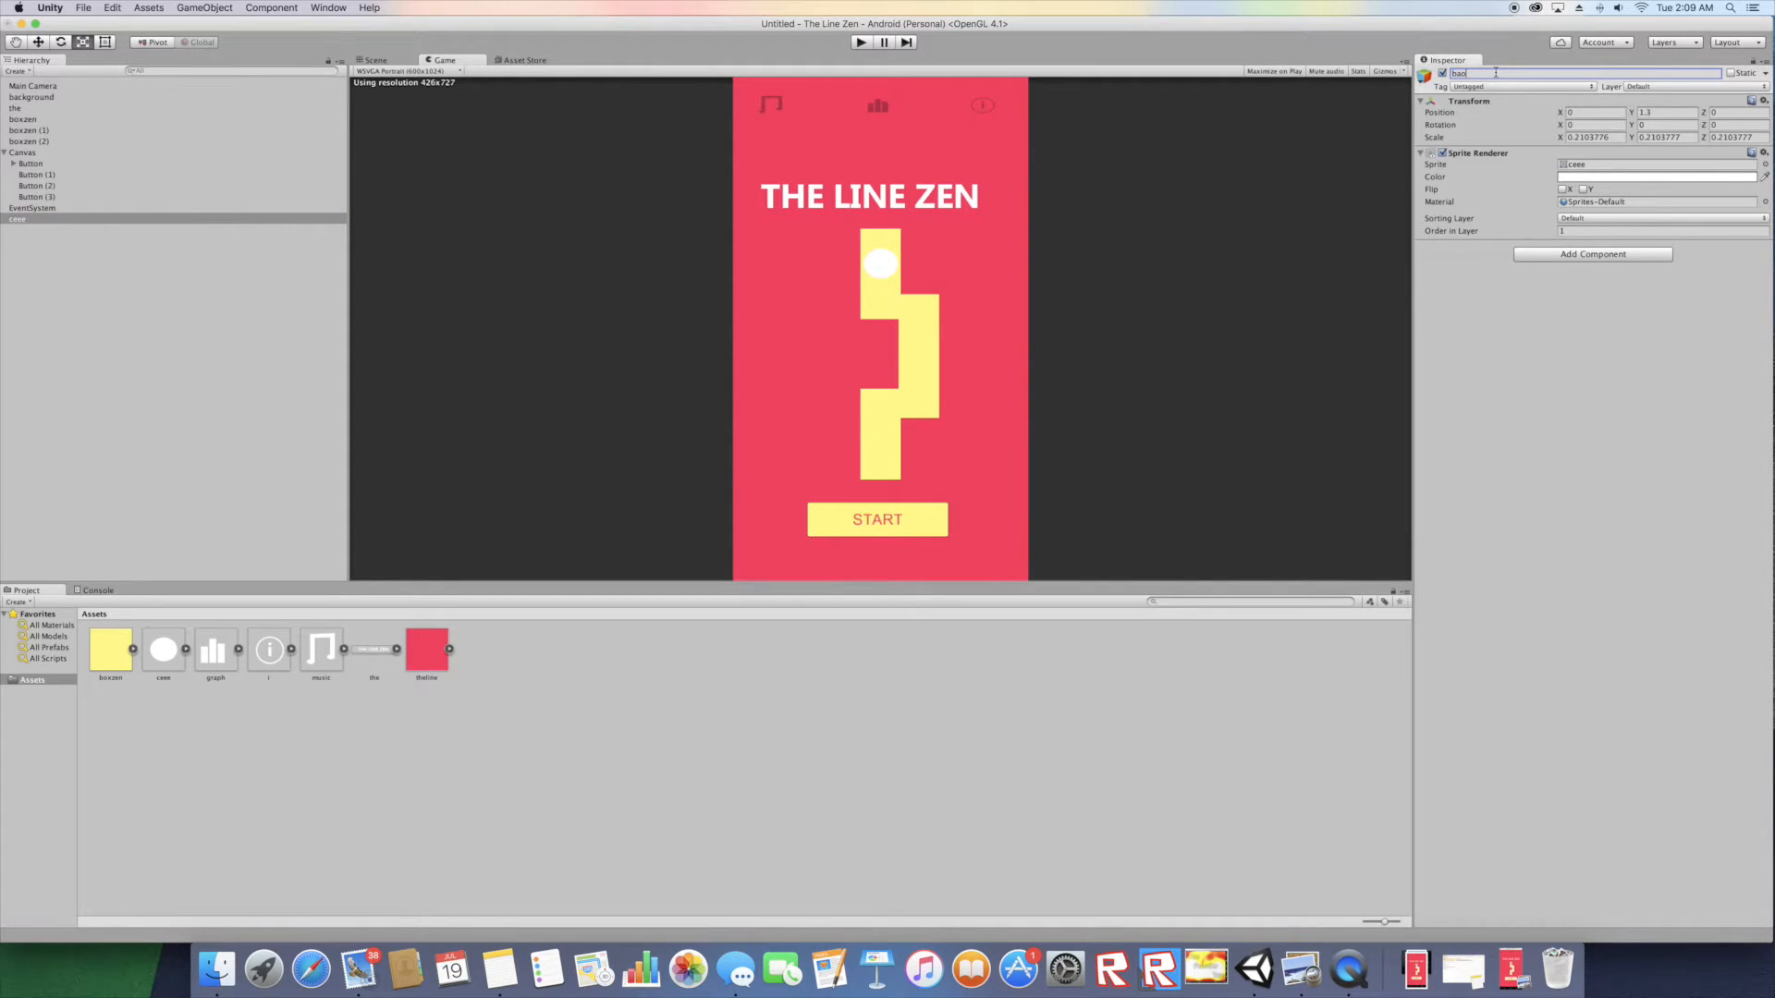
click(1659, 177)
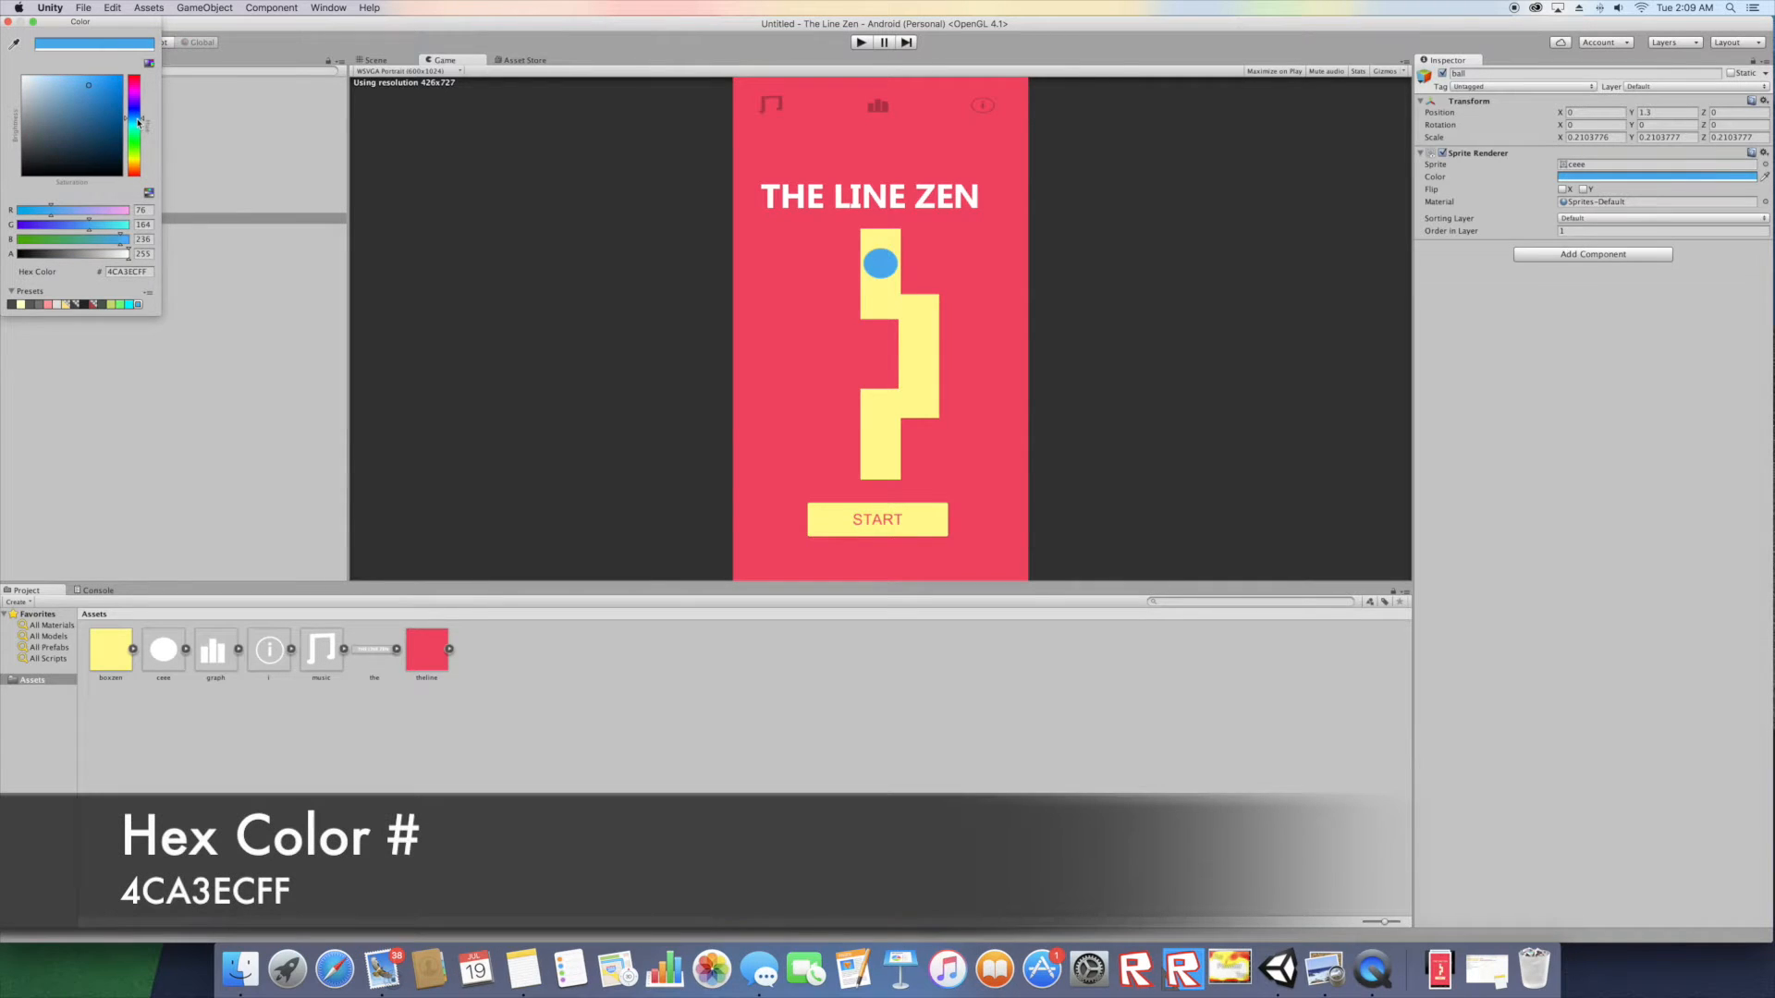
- Compare the screen with the reference screenshot and recolor the THE LINE ZEN title to the line graphic's yellow, FFF88AFF
click(799, 277)
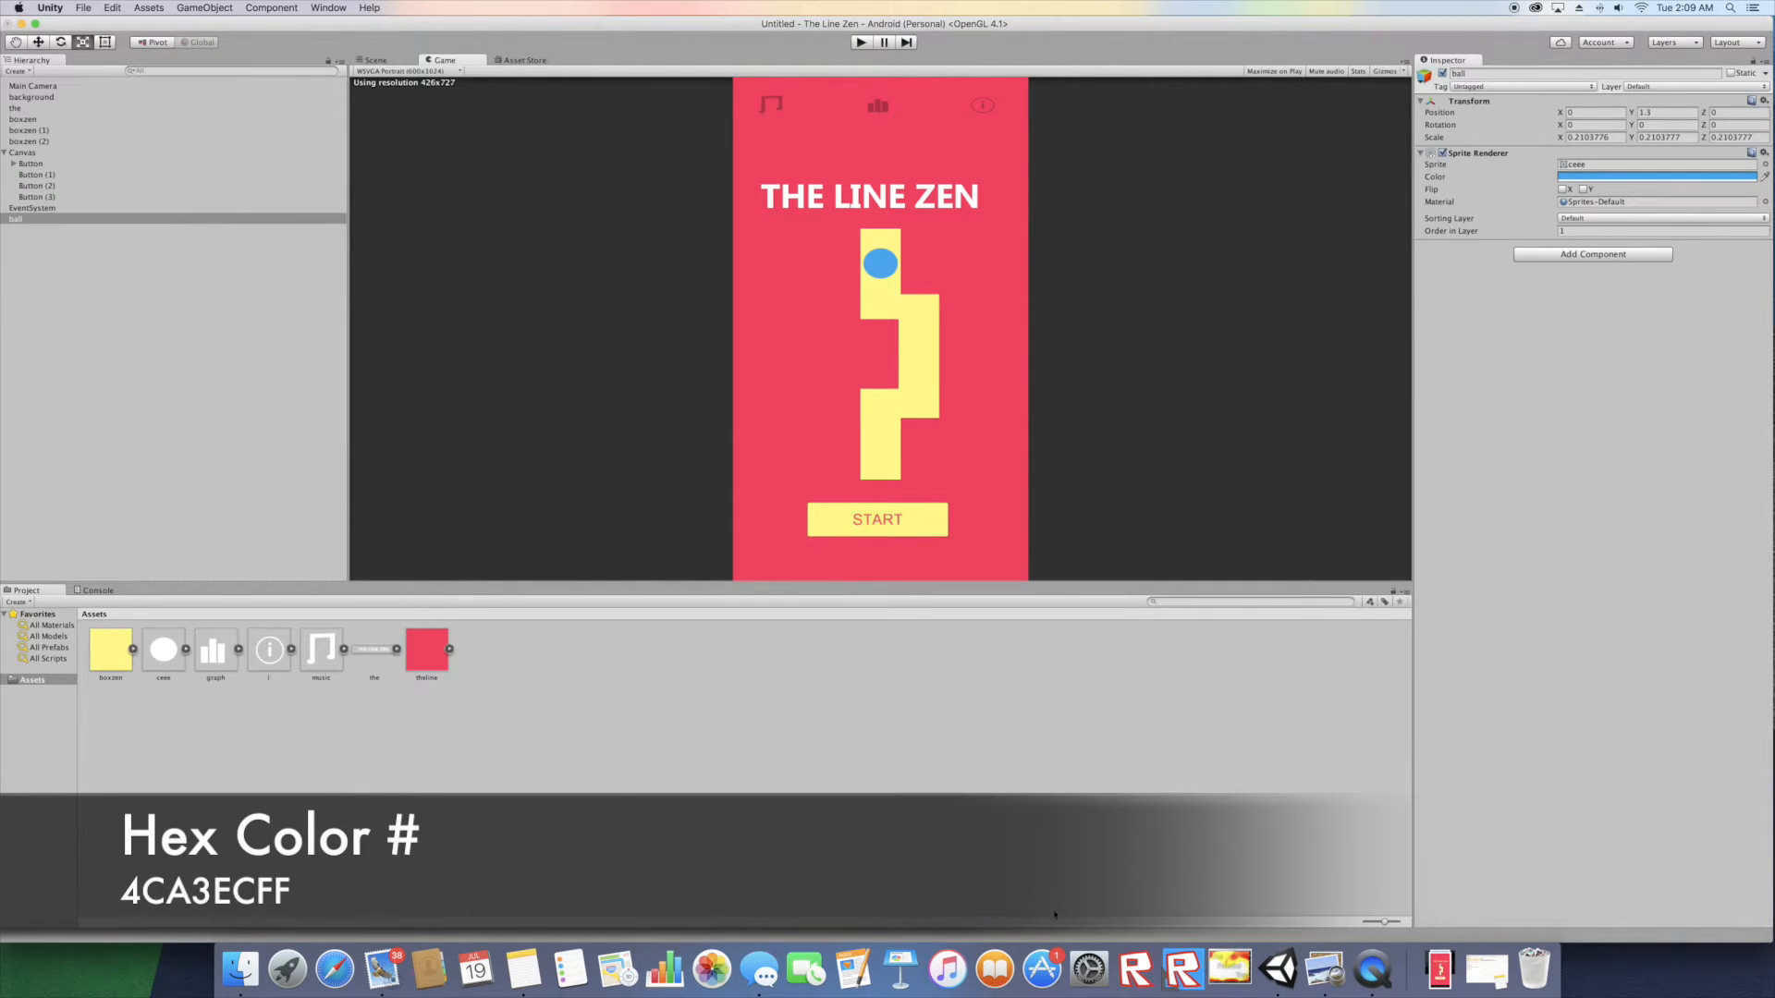
click(1325, 971)
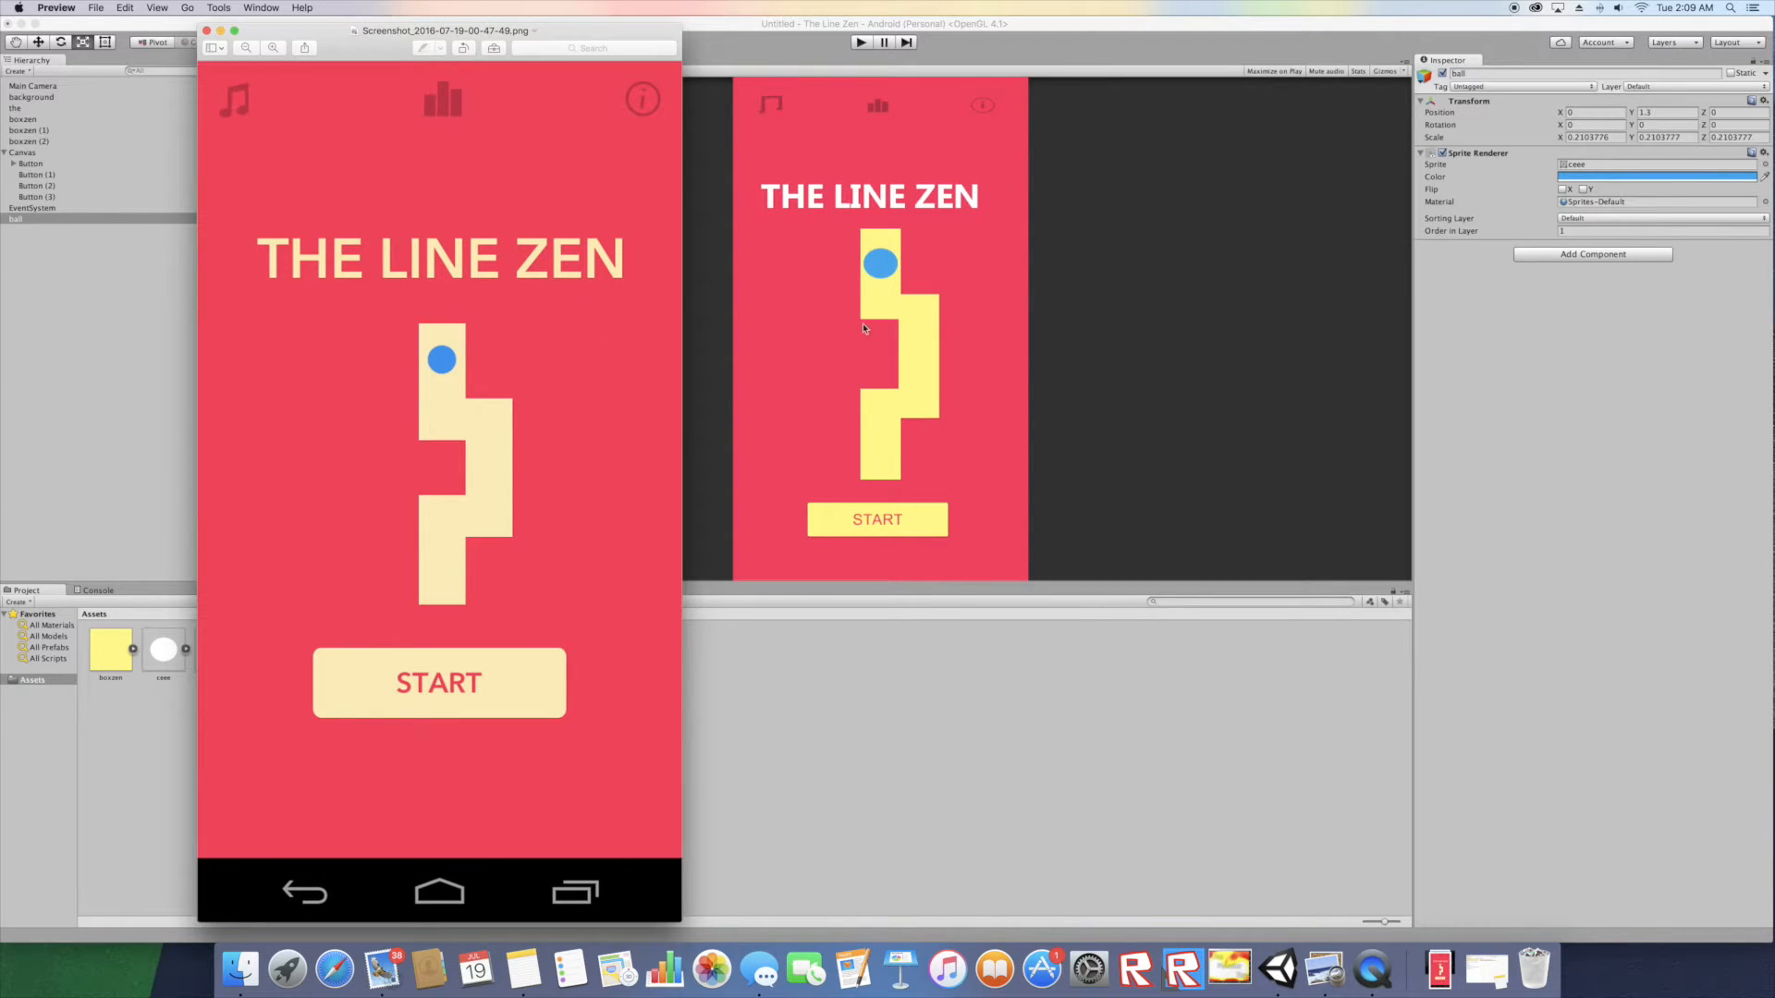
click(8, 346)
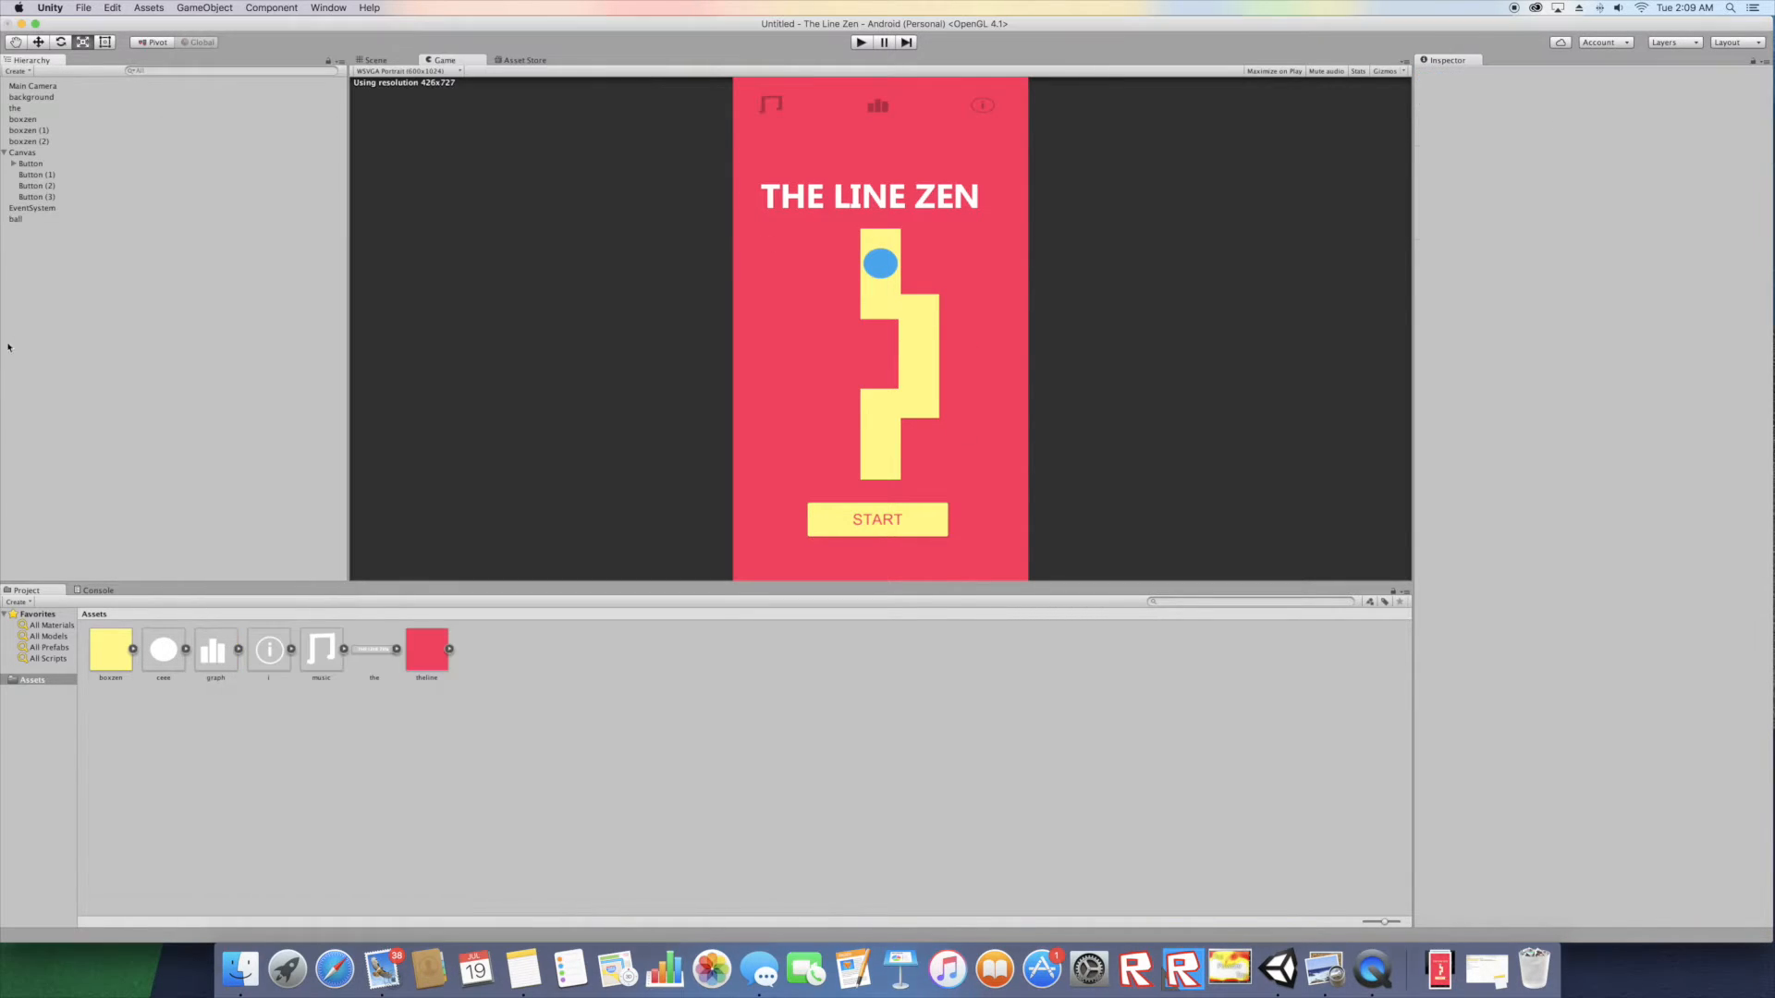
click(37, 109)
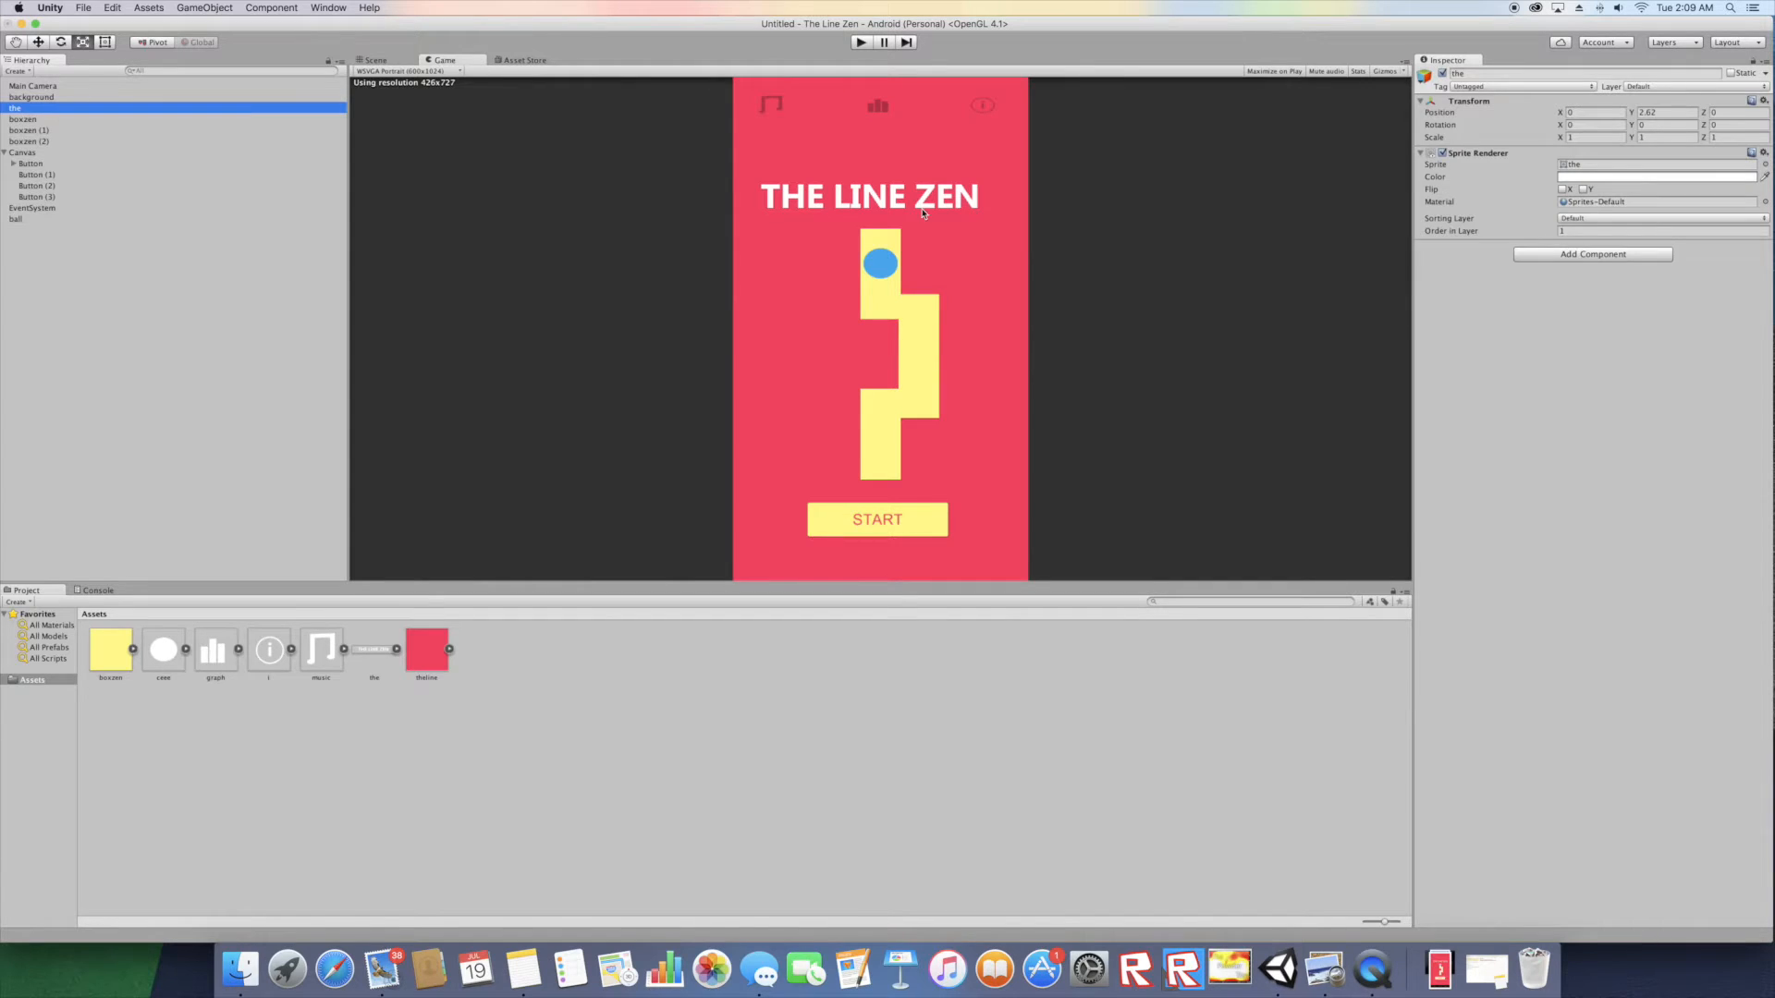
click(1569, 176)
click(14, 47)
click(925, 315)
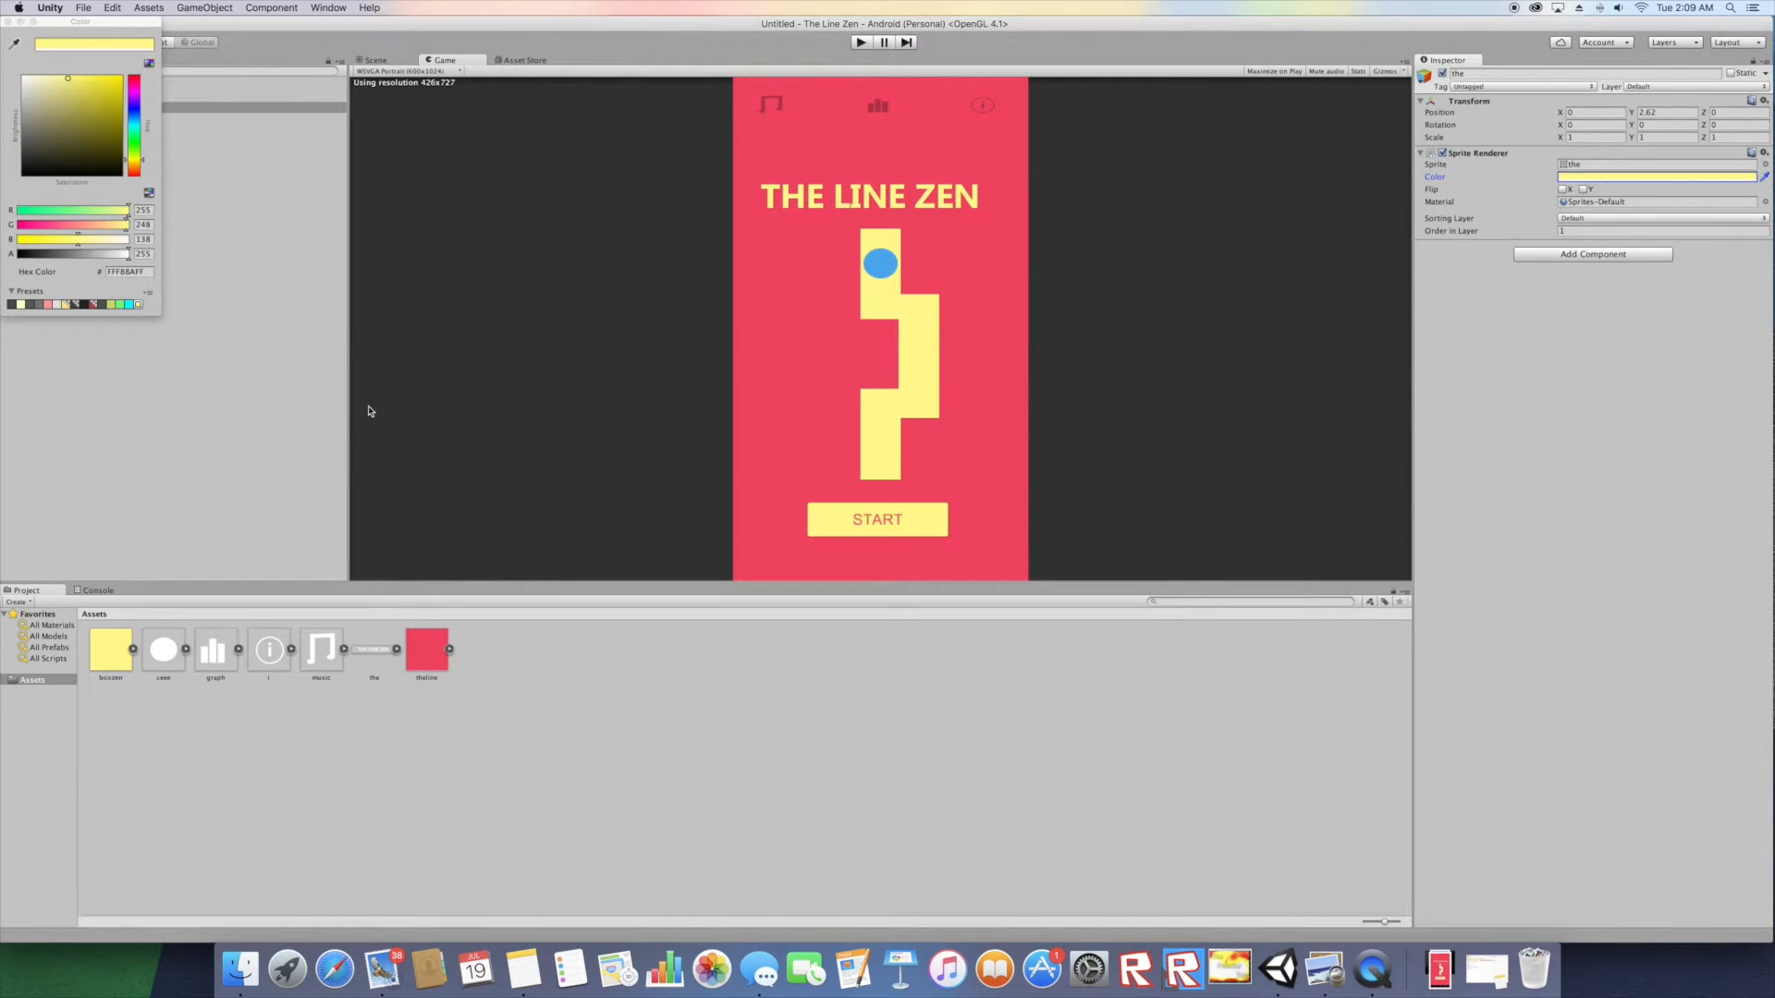
click(528, 717)
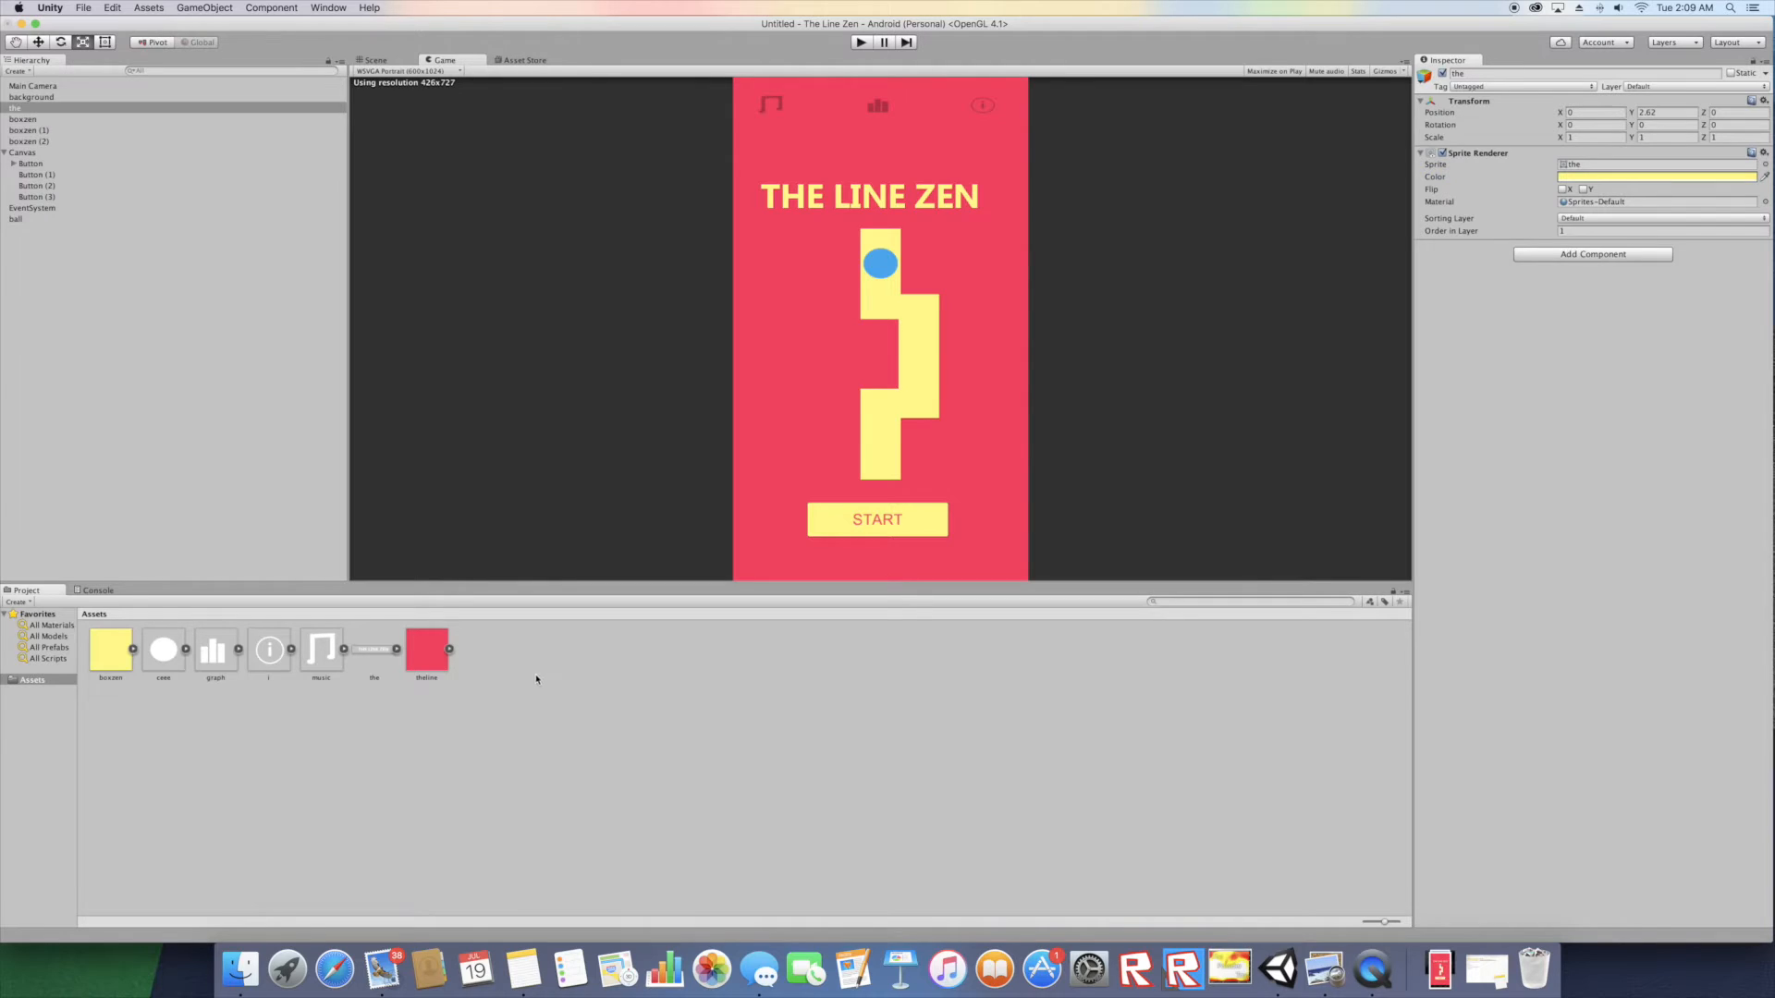
- Create a C# script named m in the Assets folder and open it in the code editor
right_click(536, 673)
mouse_move(670, 681)
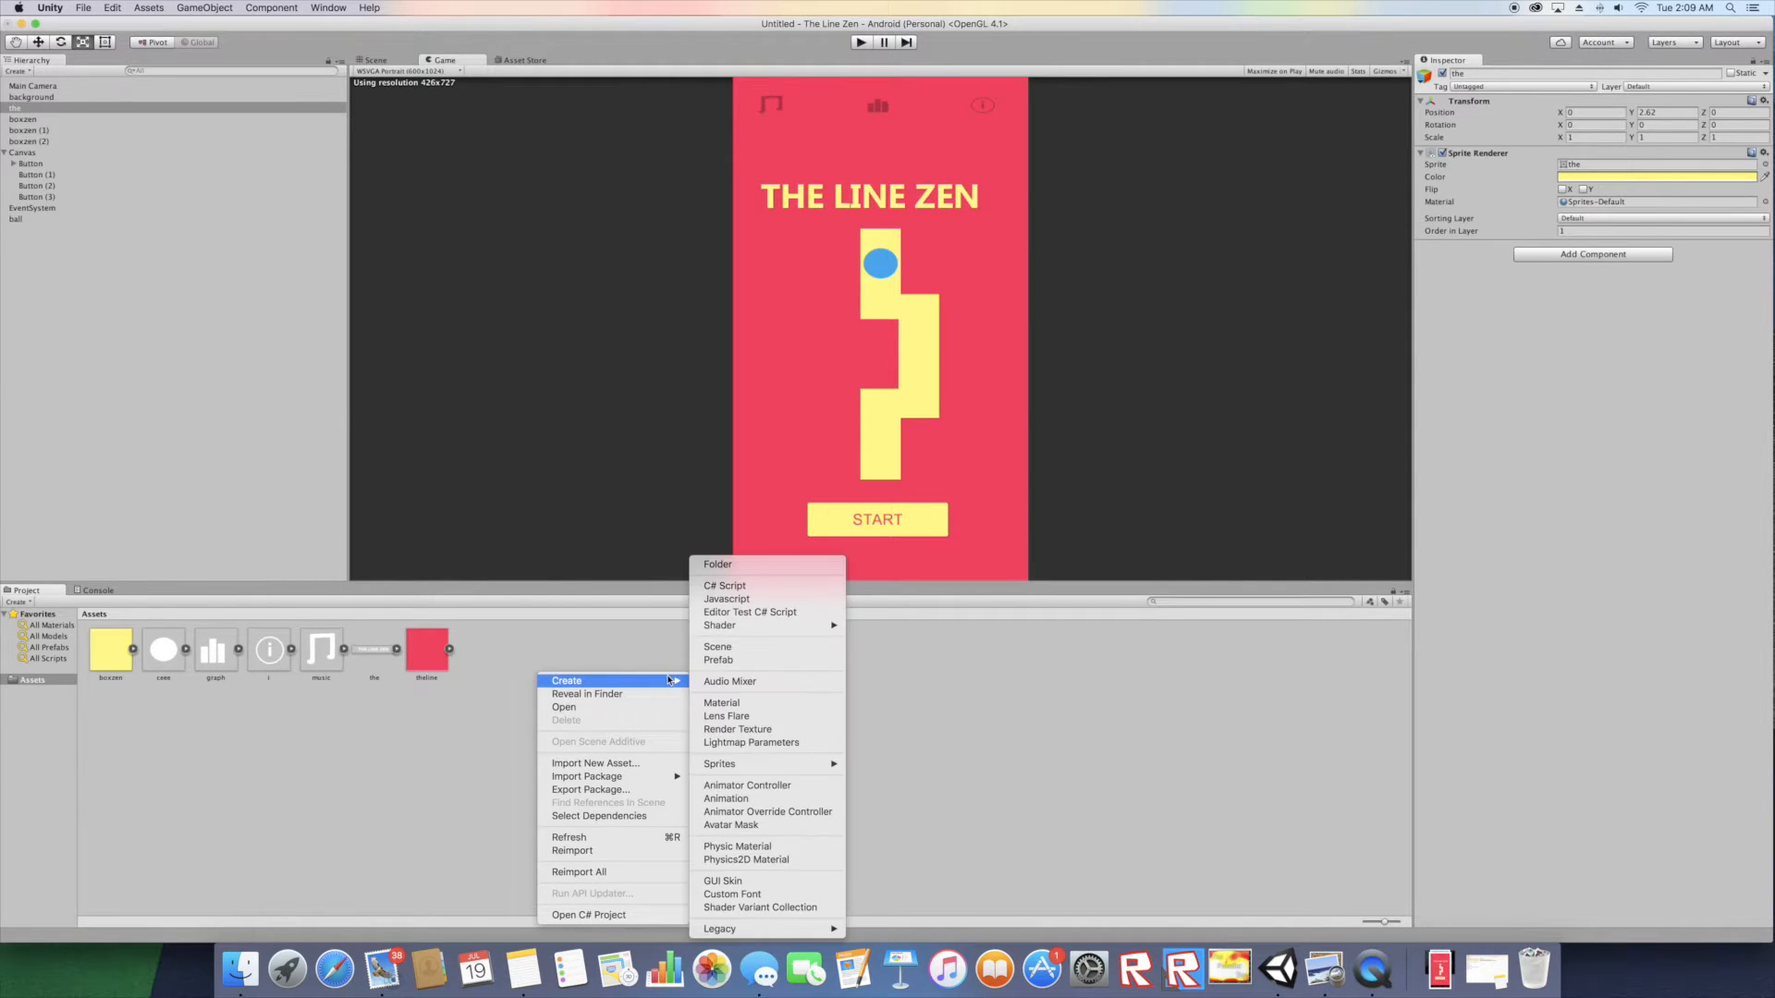
click(757, 588)
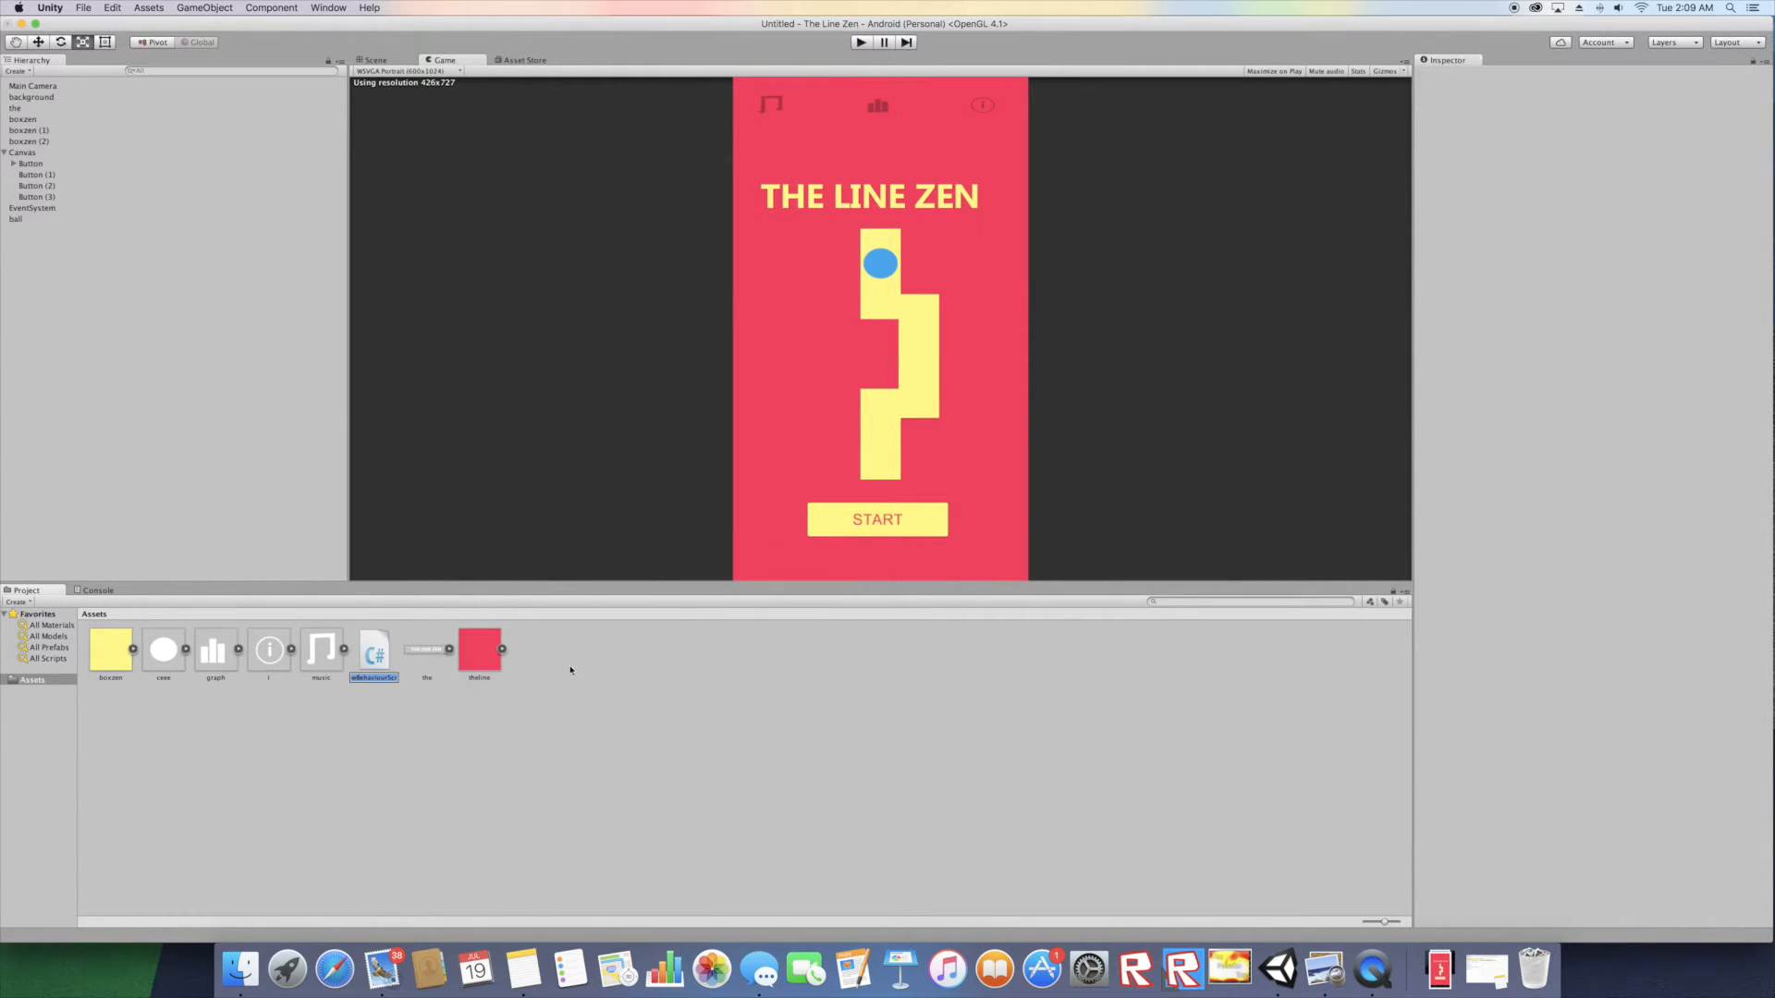
text(m)
key(Return)
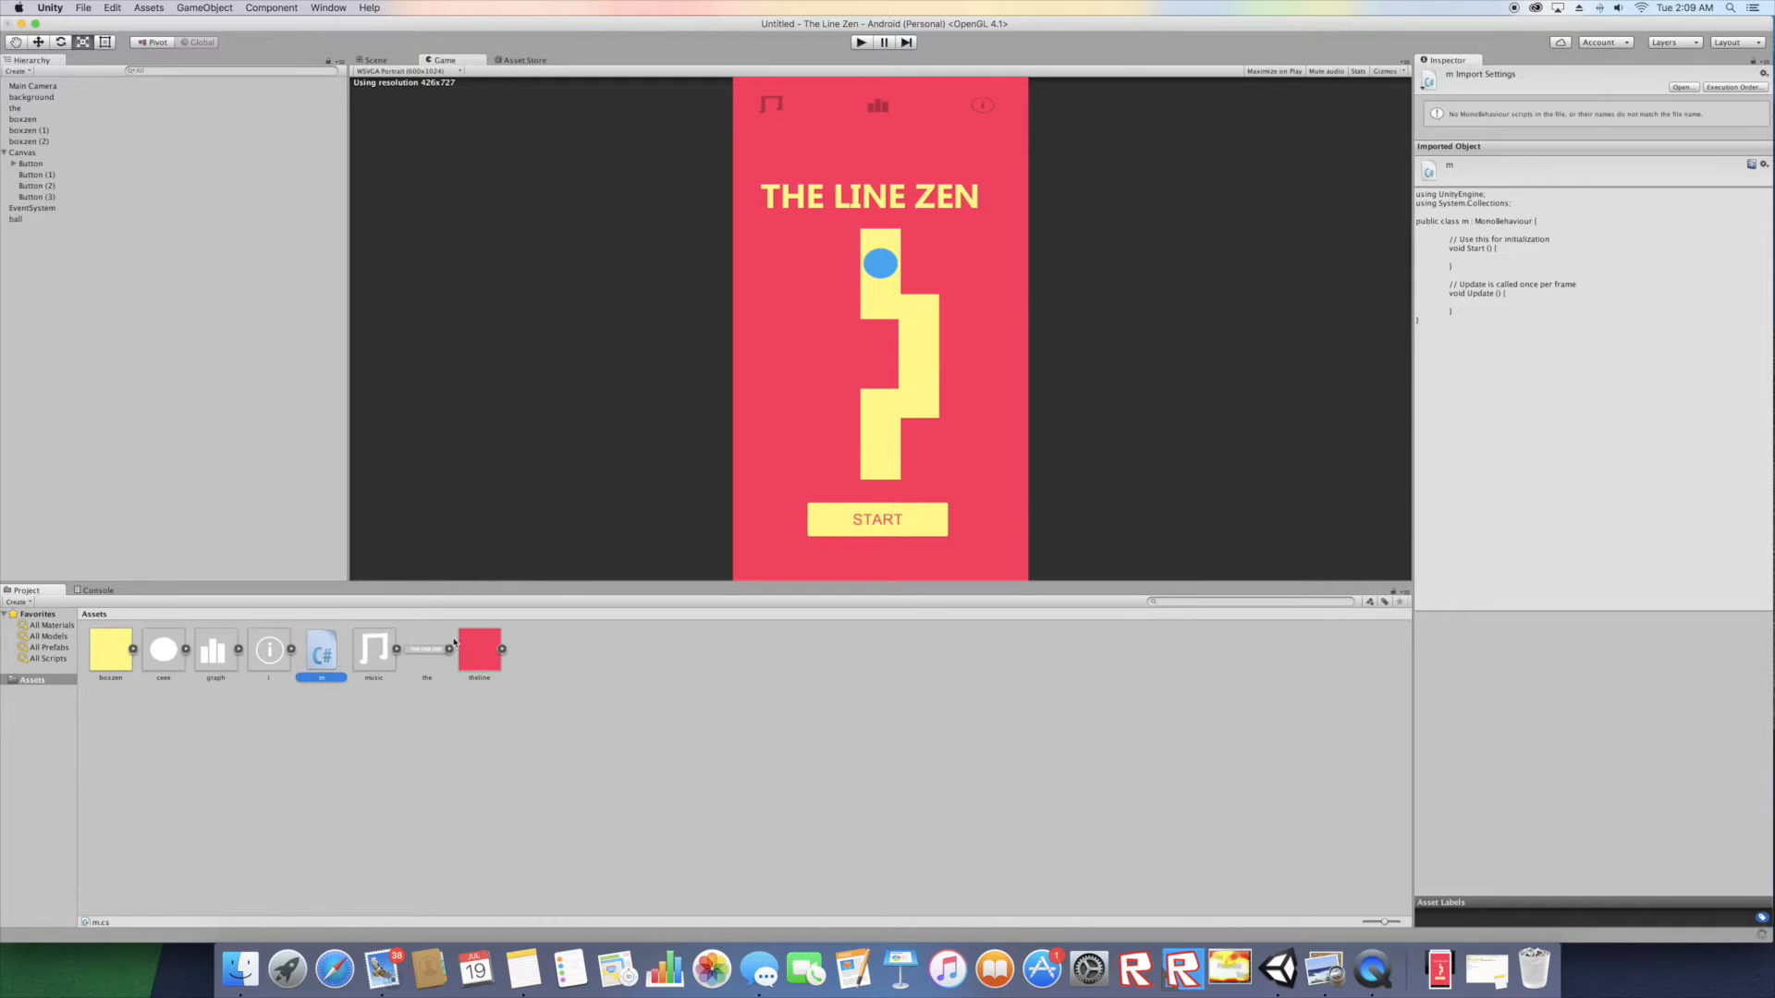
double_click(323, 654)
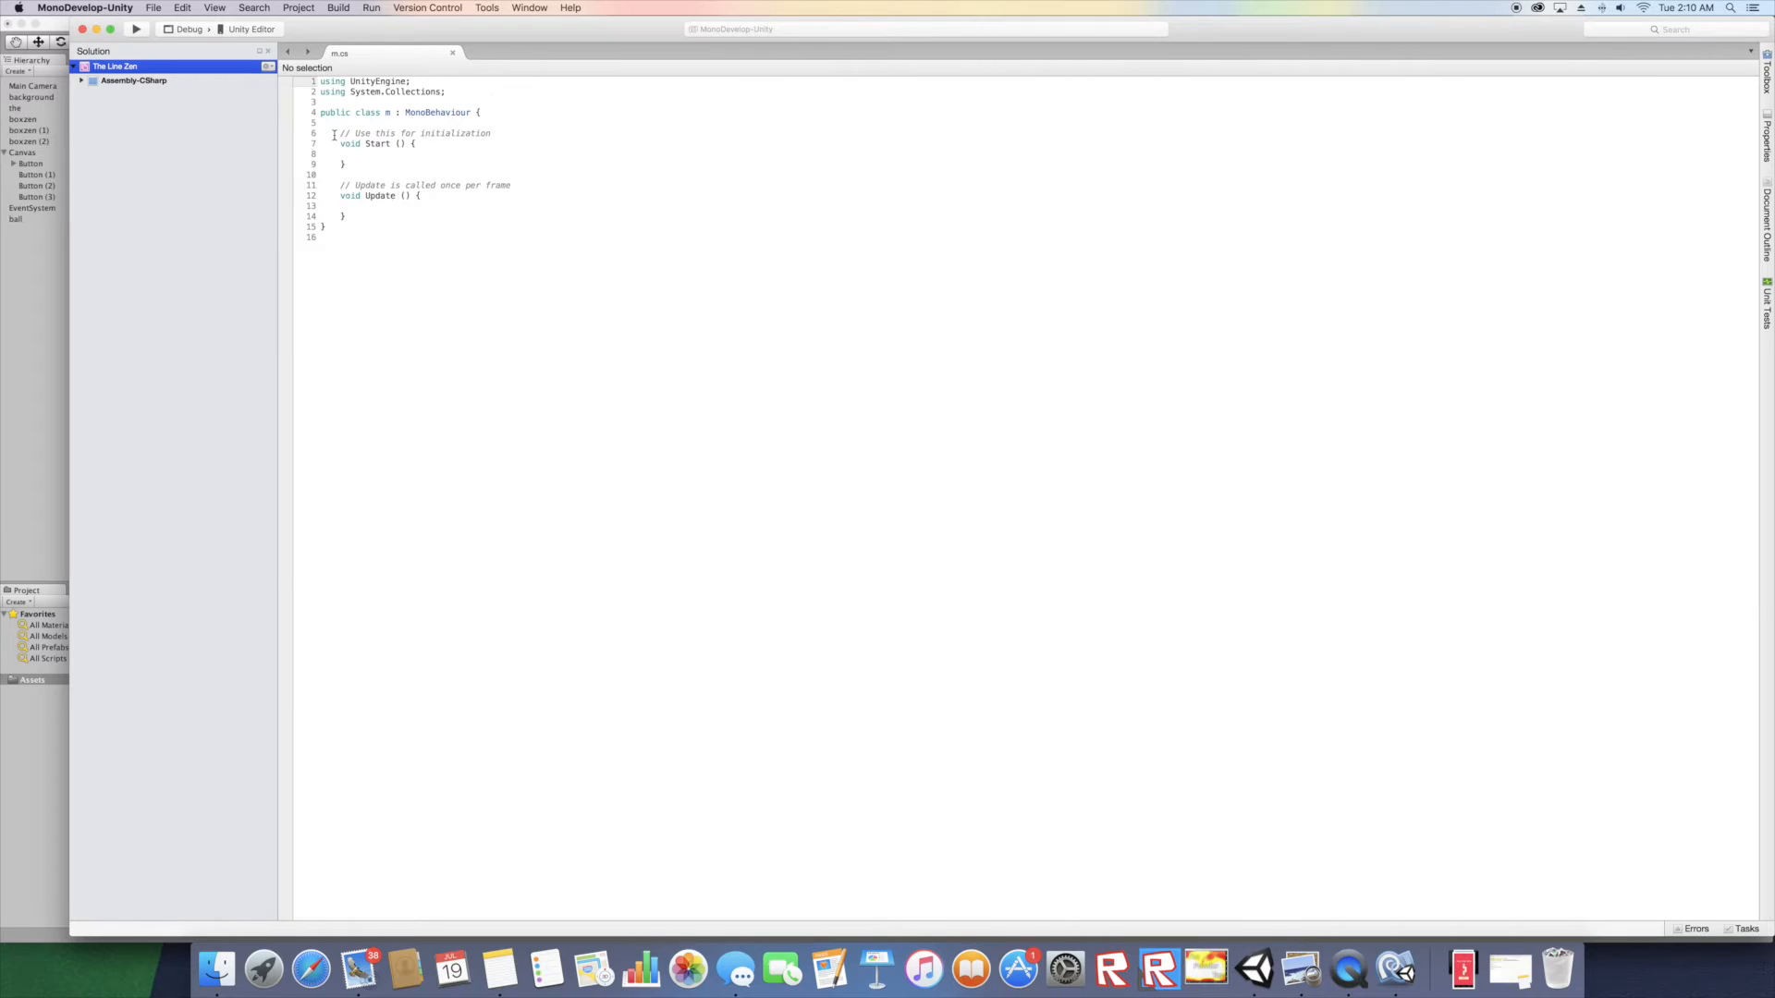
- Replace the script's default Start and Update methods with an empty public Play() method
drag(334, 135, 454, 211)
text(public V)
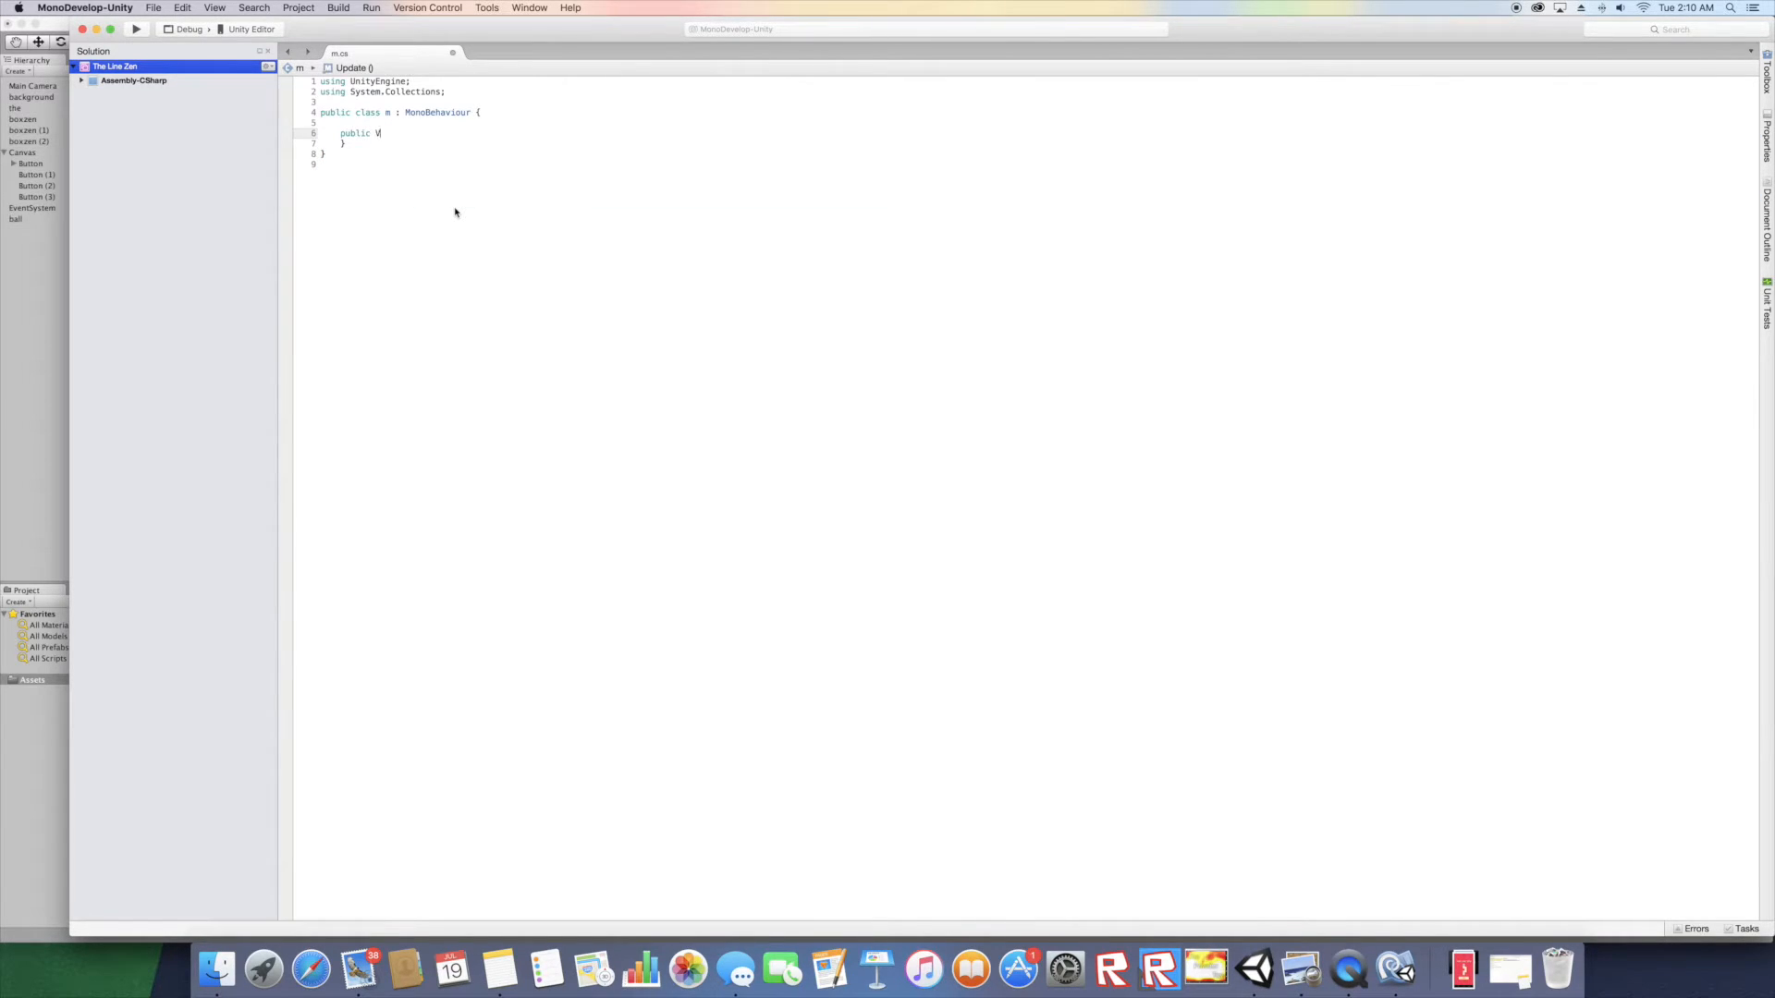
text(oi)
key(BackSpace)
key(BackSpace)
key(BackSpace)
key(BackSpace)
key(BackSpace)
text(coid Play(){)
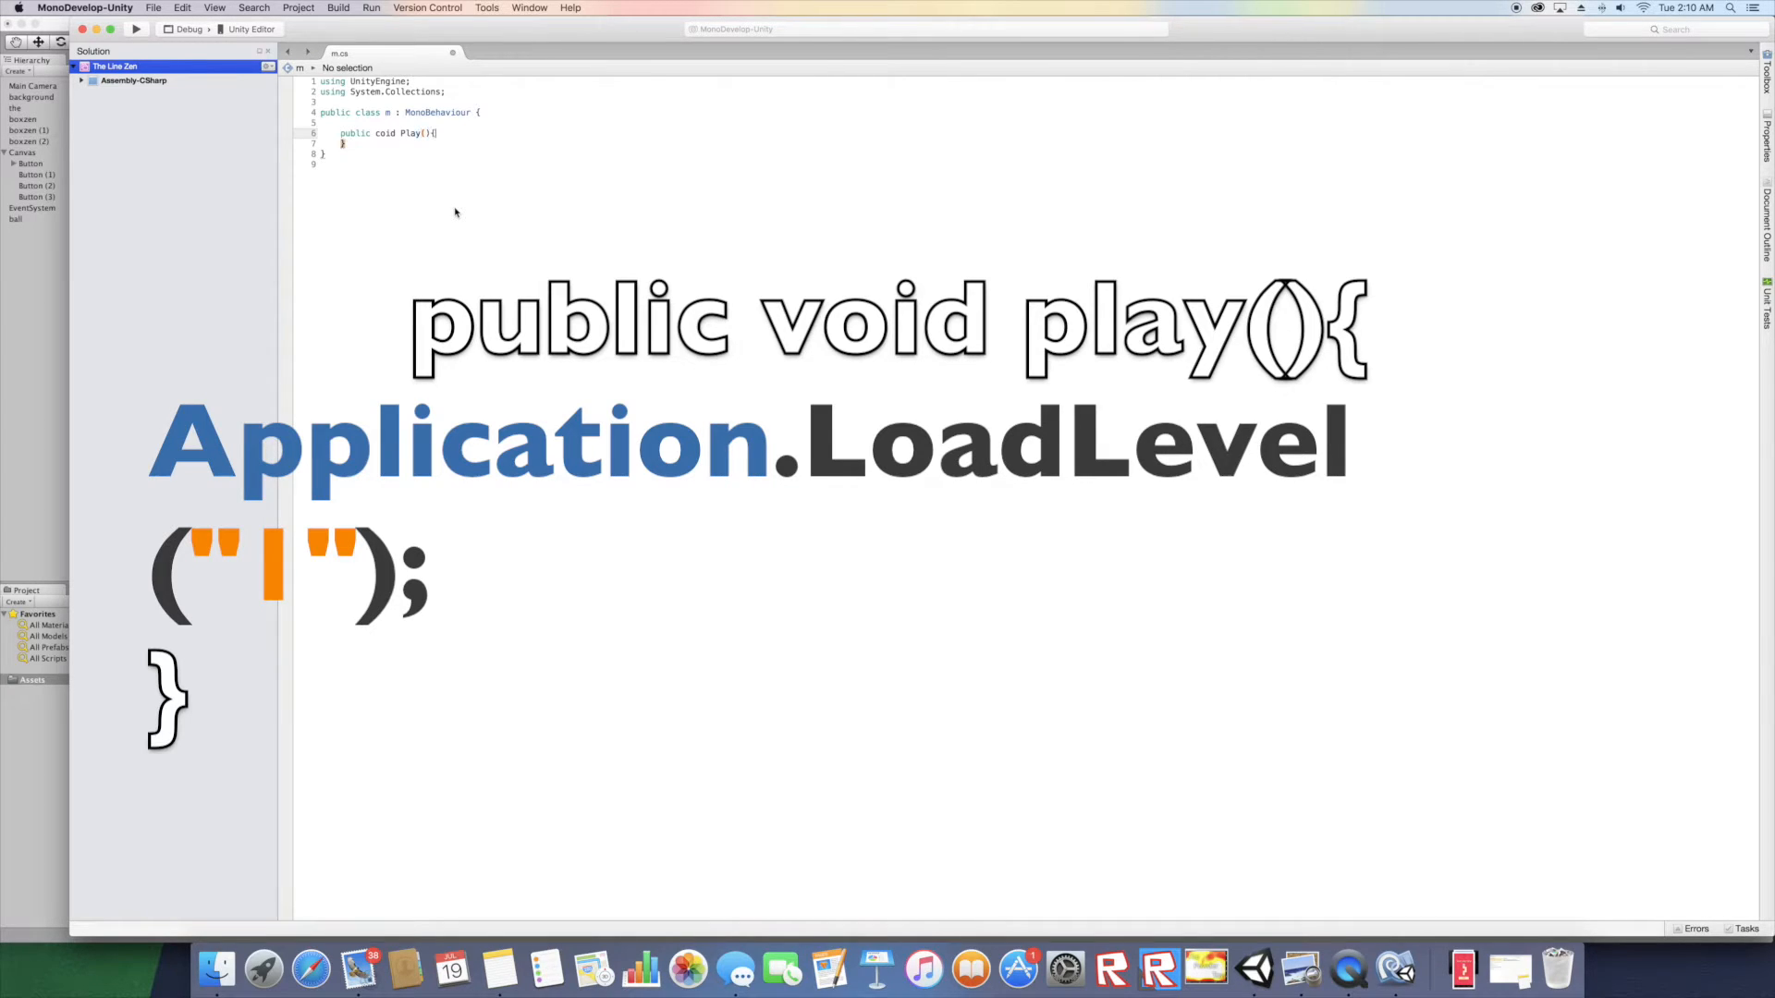
key(Return)
key(Down)
click(345, 164)
key(BackSpace)
- Make Play() call Application.LoadLevel ("1"); and correct its return type to void
click(380, 143)
text(appl)
click(369, 155)
click(378, 134)
key(BackSpace)
text(v)
click(416, 143)
text(.load)
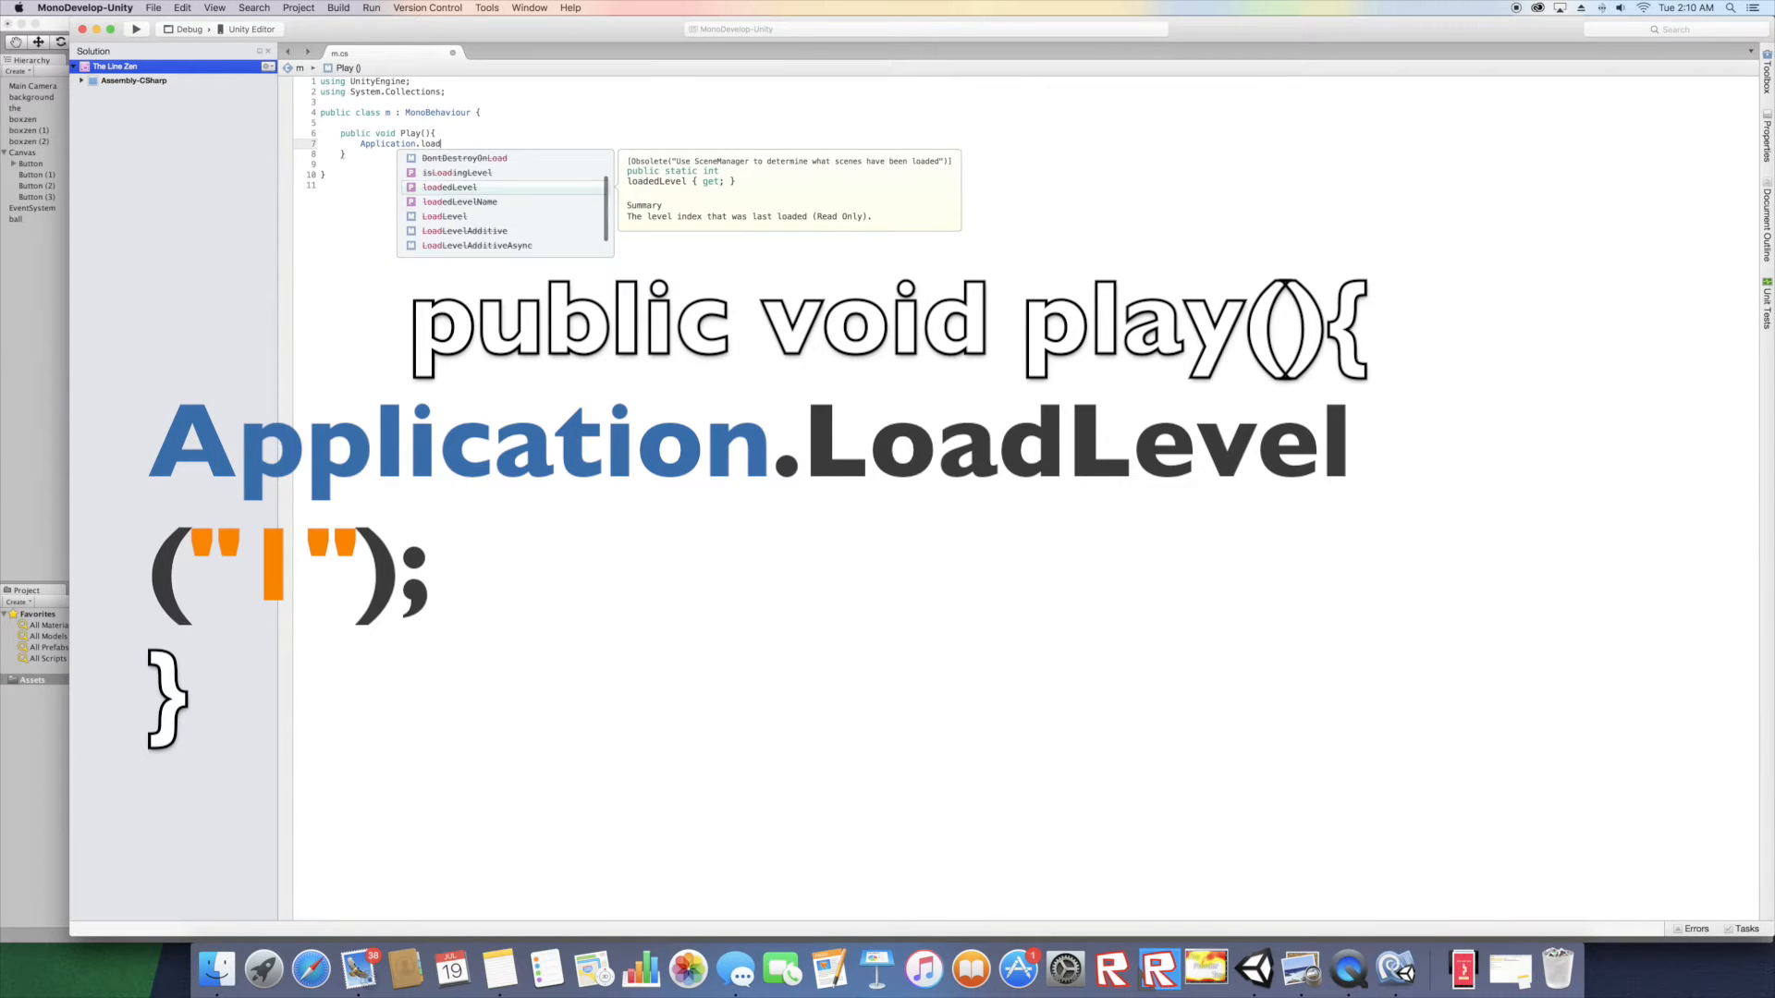
key(Return)
text(())
text("")
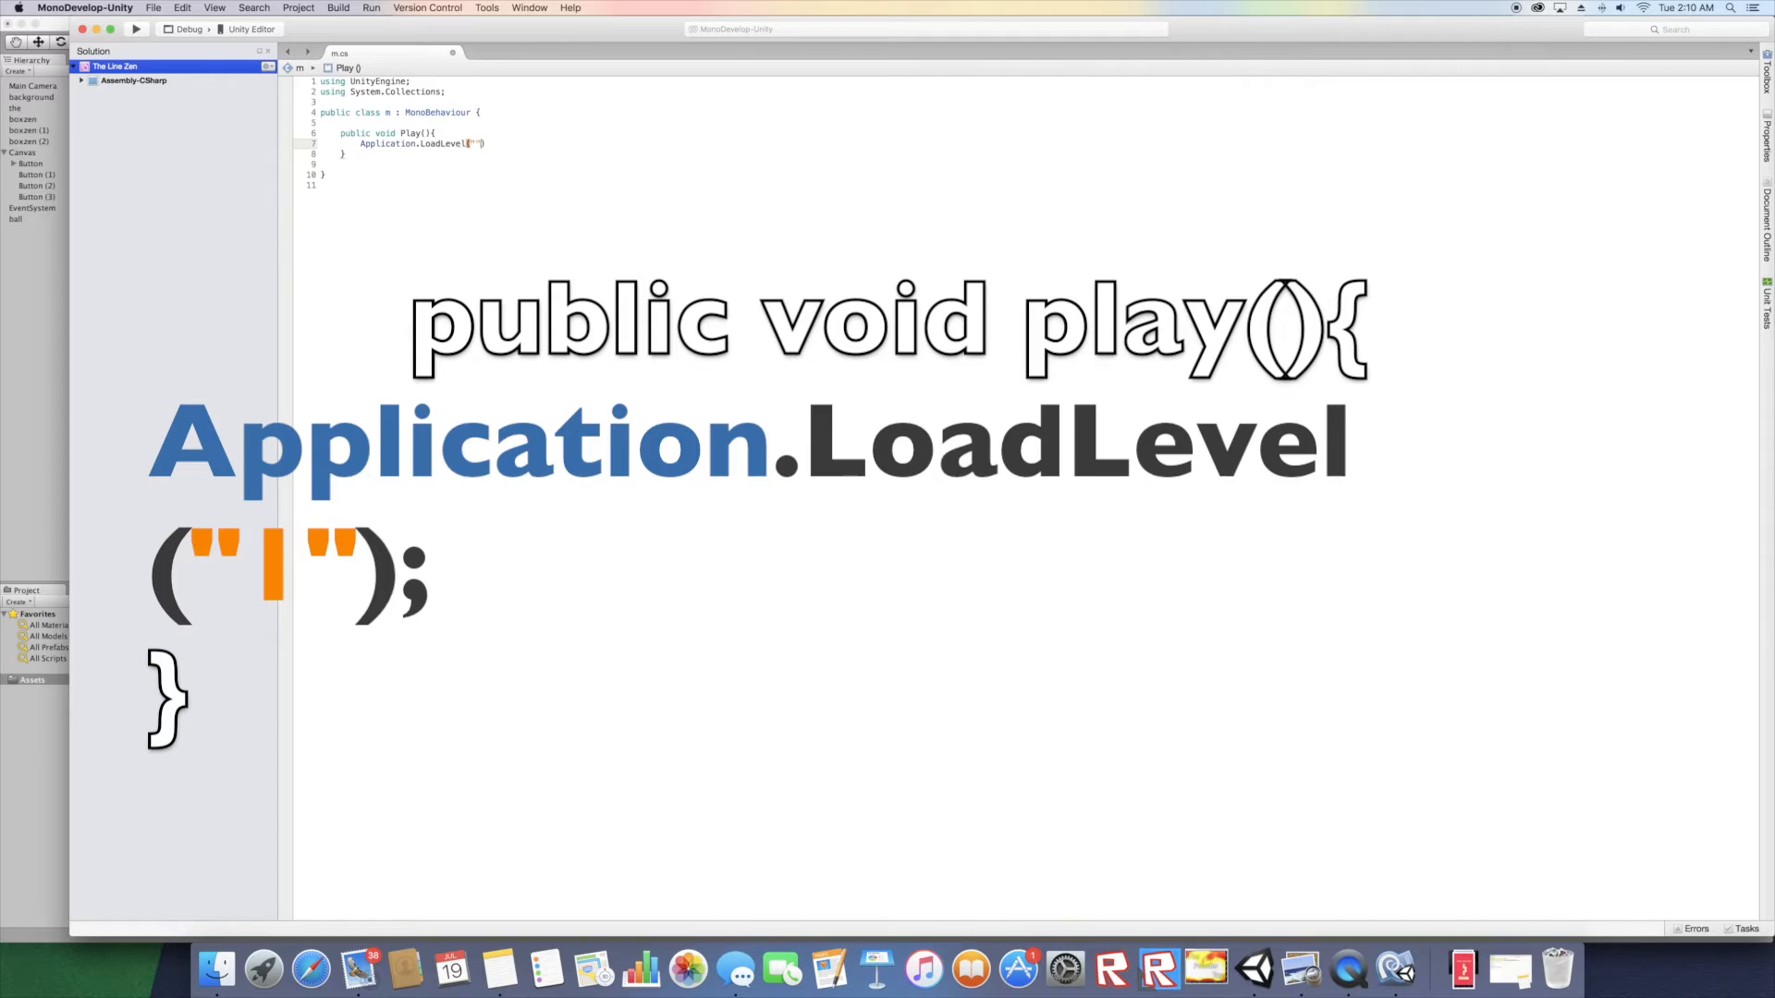
text(1");)
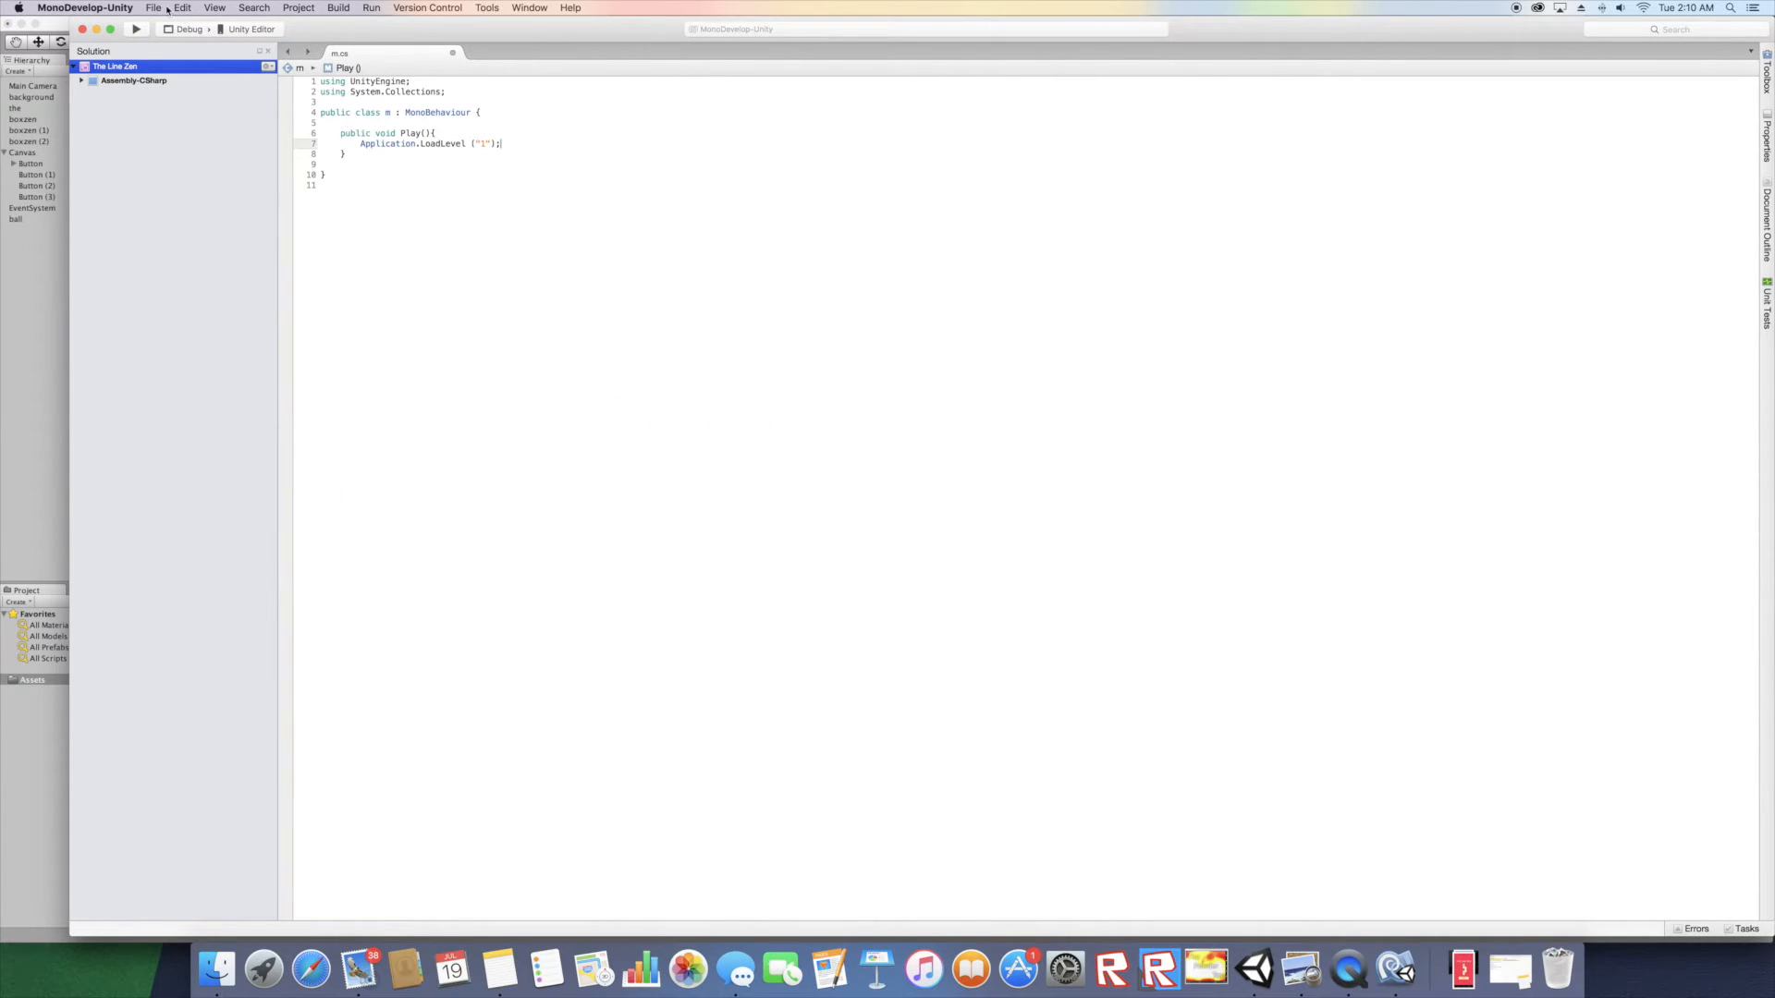
- Save the m script and switch back to Unity
click(167, 11)
click(176, 59)
click(97, 30)
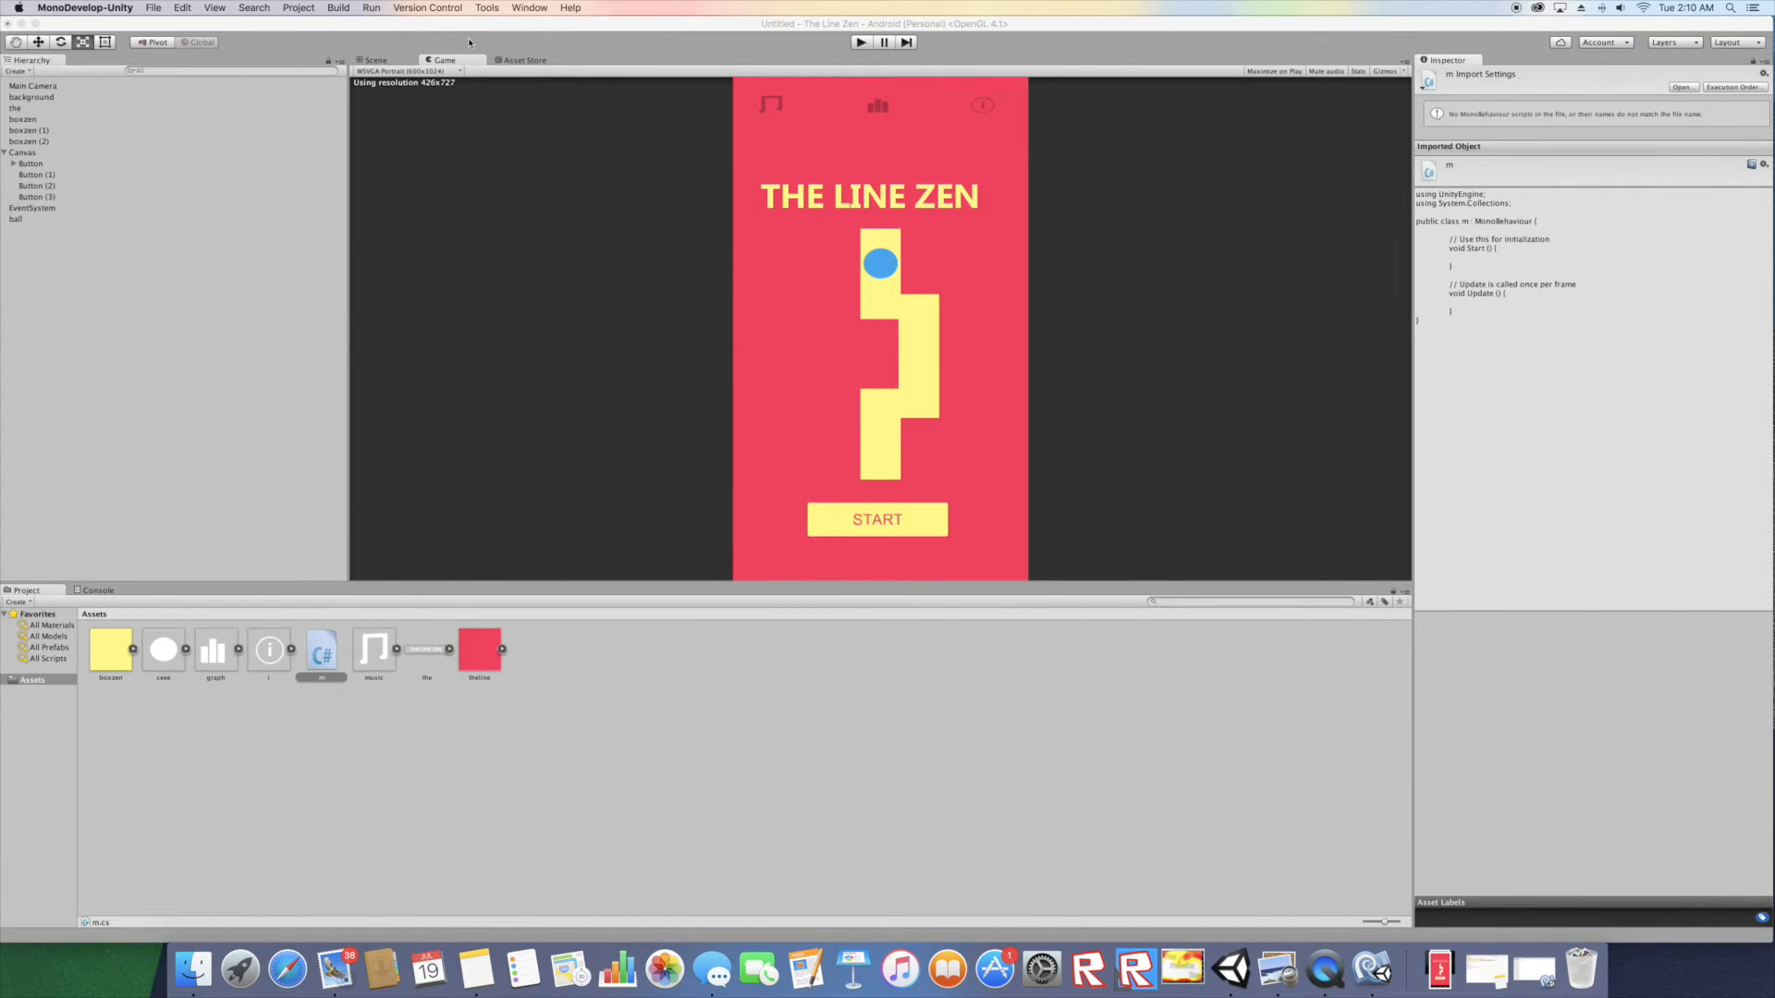
- Save the current scene as mainmenu in the Assets folder
click(23, 153)
click(84, 7)
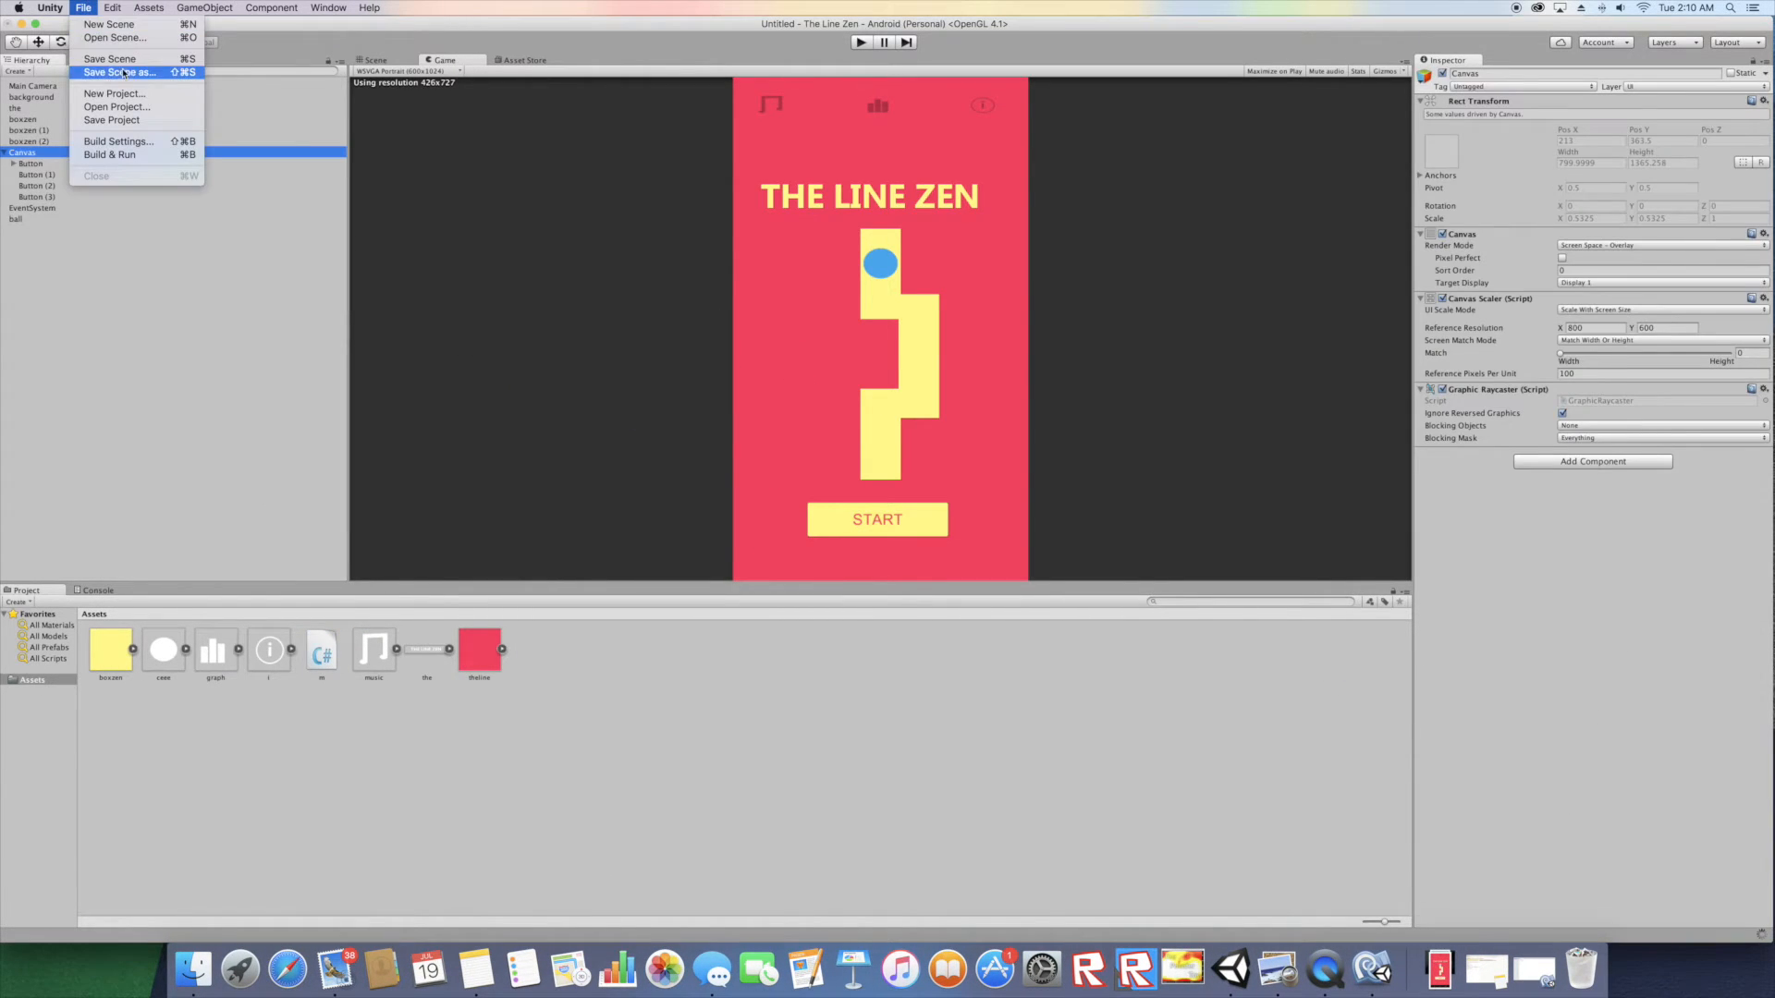
click(126, 60)
text(mainmenu)
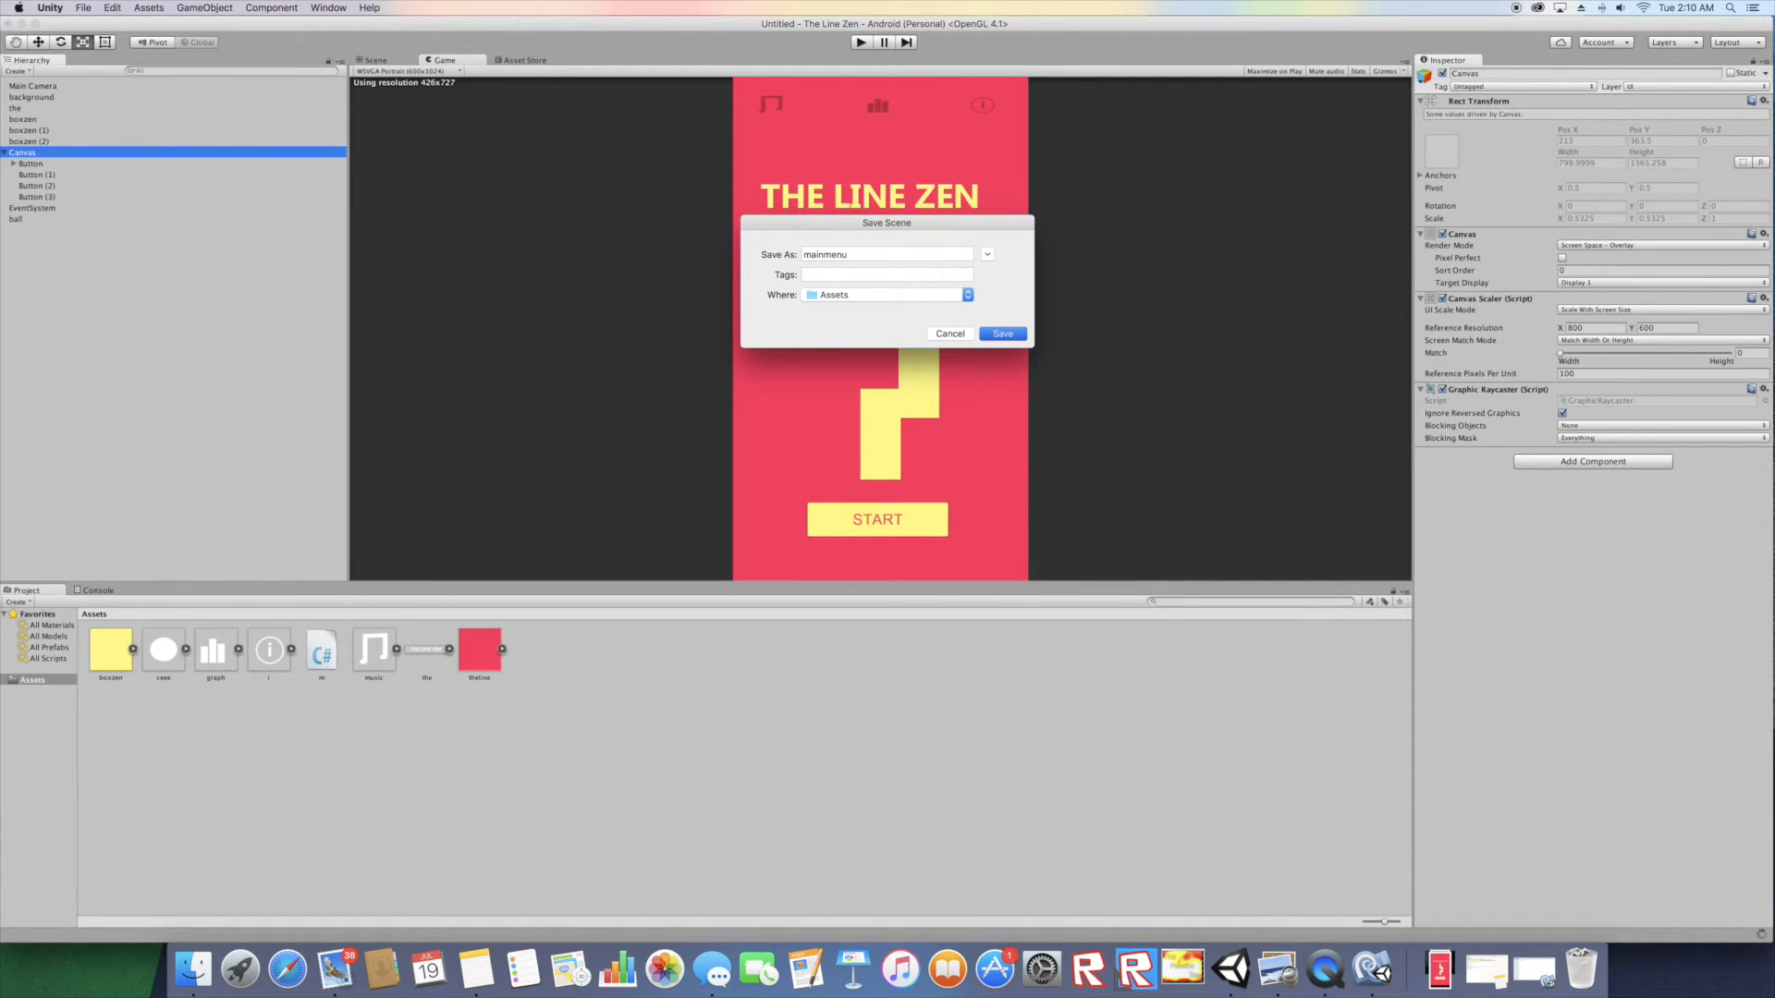
key(Return)
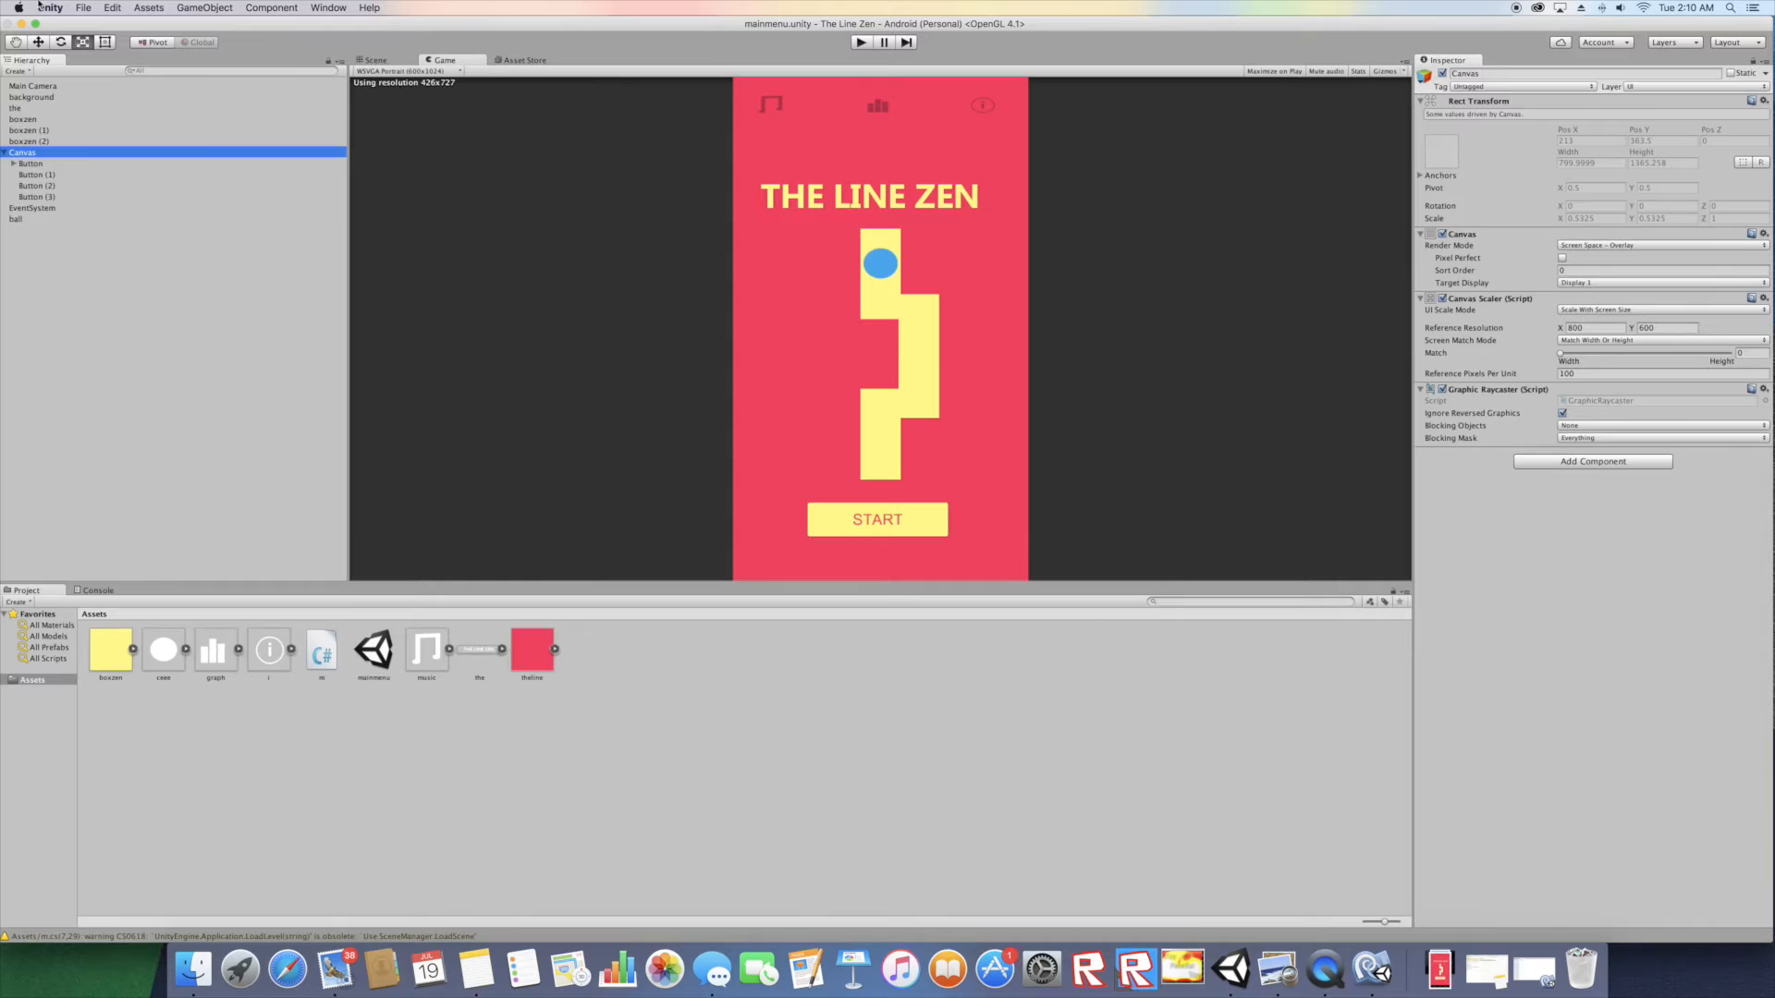
- Create a new scene and add the red theline sprite as its background, scaled to X 1.7 and Y 2.48
click(78, 8)
click(96, 23)
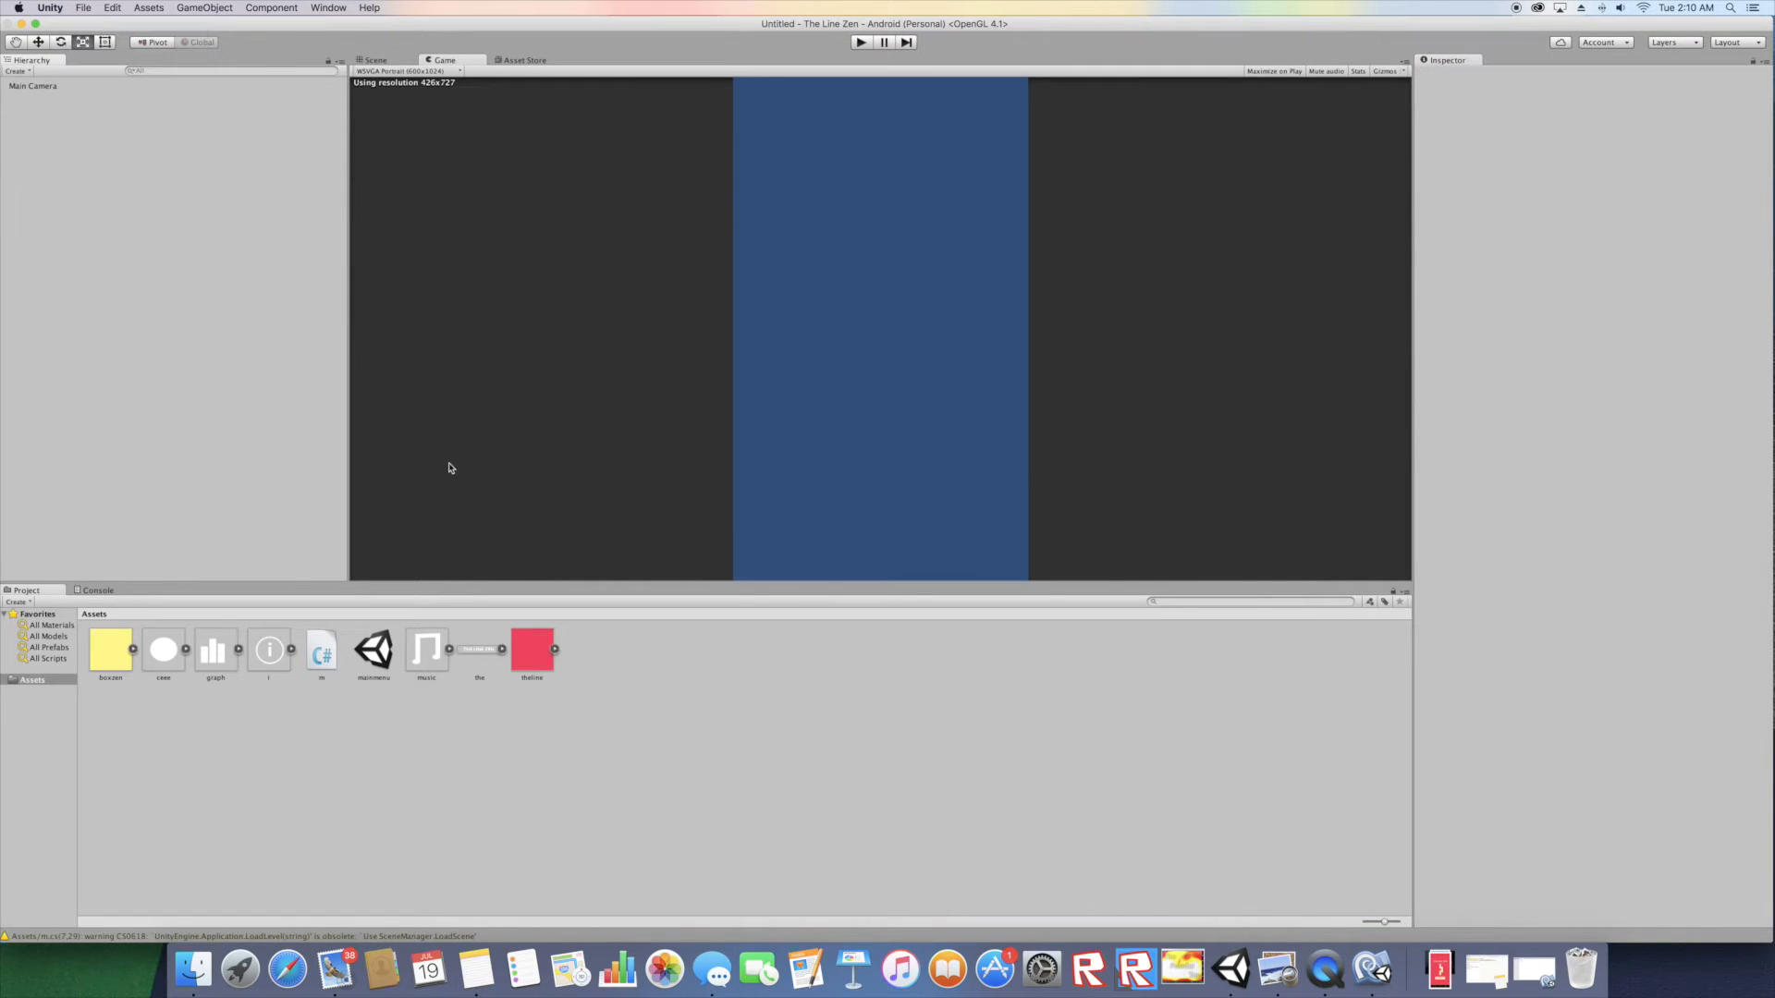
drag(532, 650, 135, 284)
drag(1635, 139, 1662, 107)
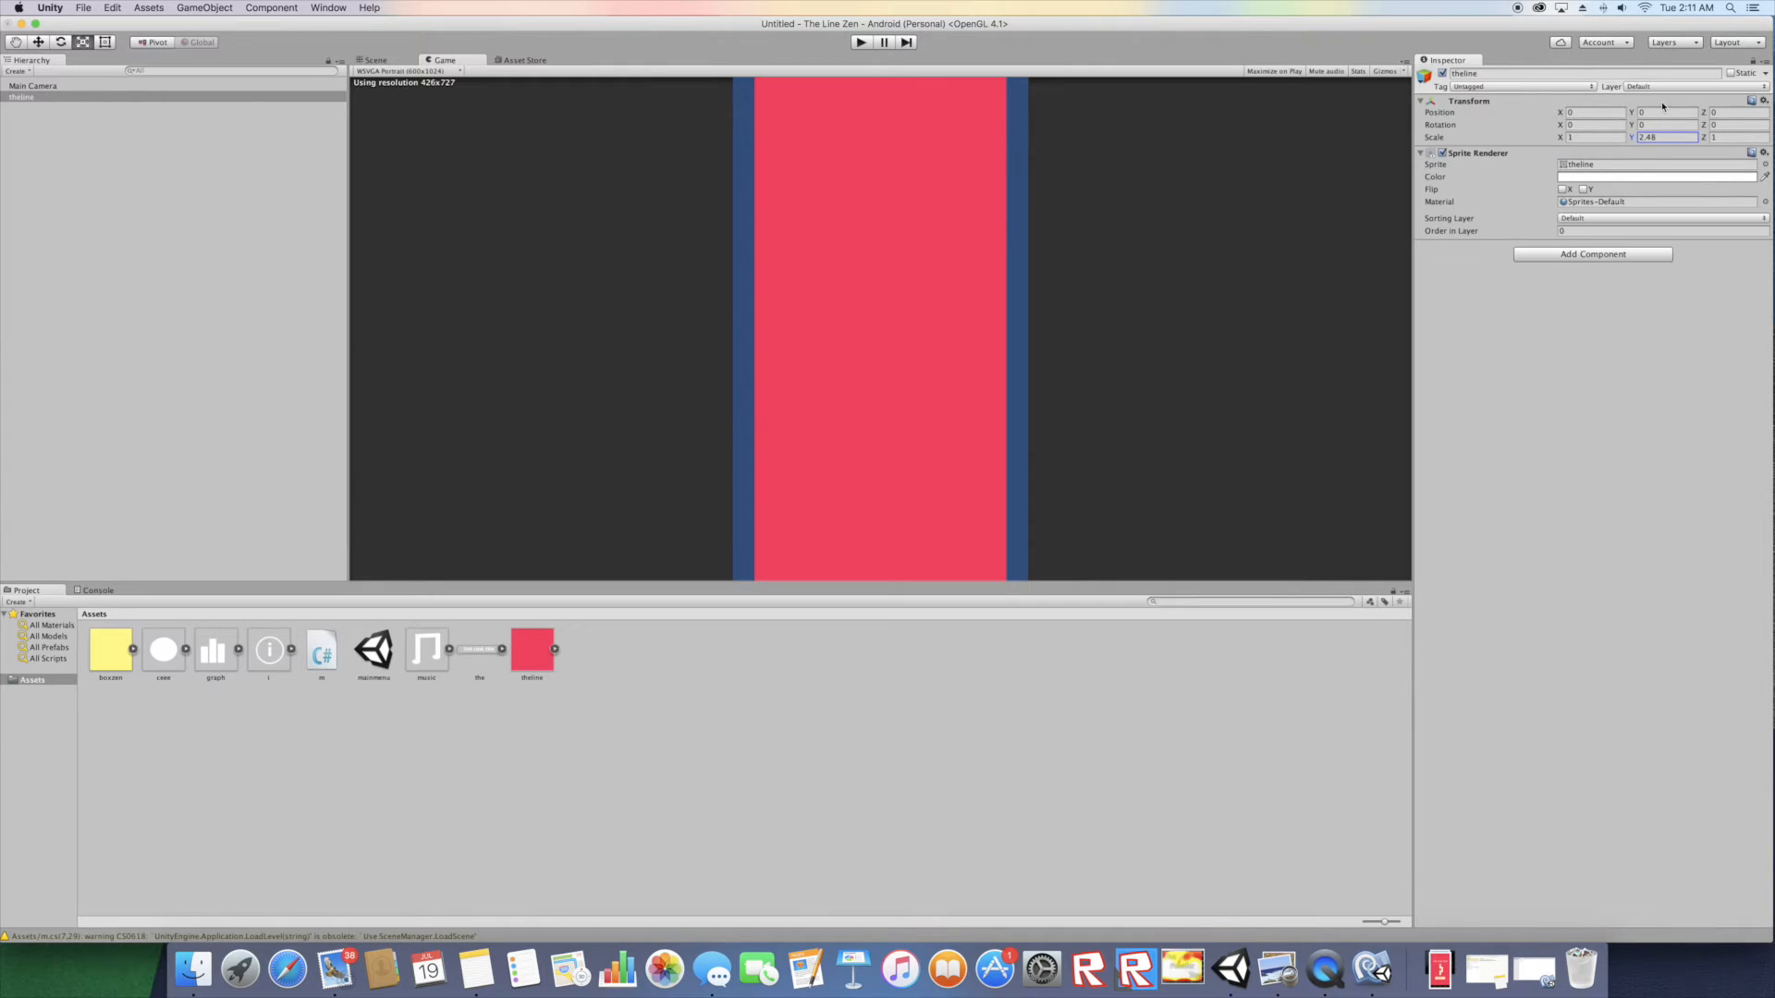
drag(1559, 137, 1582, 140)
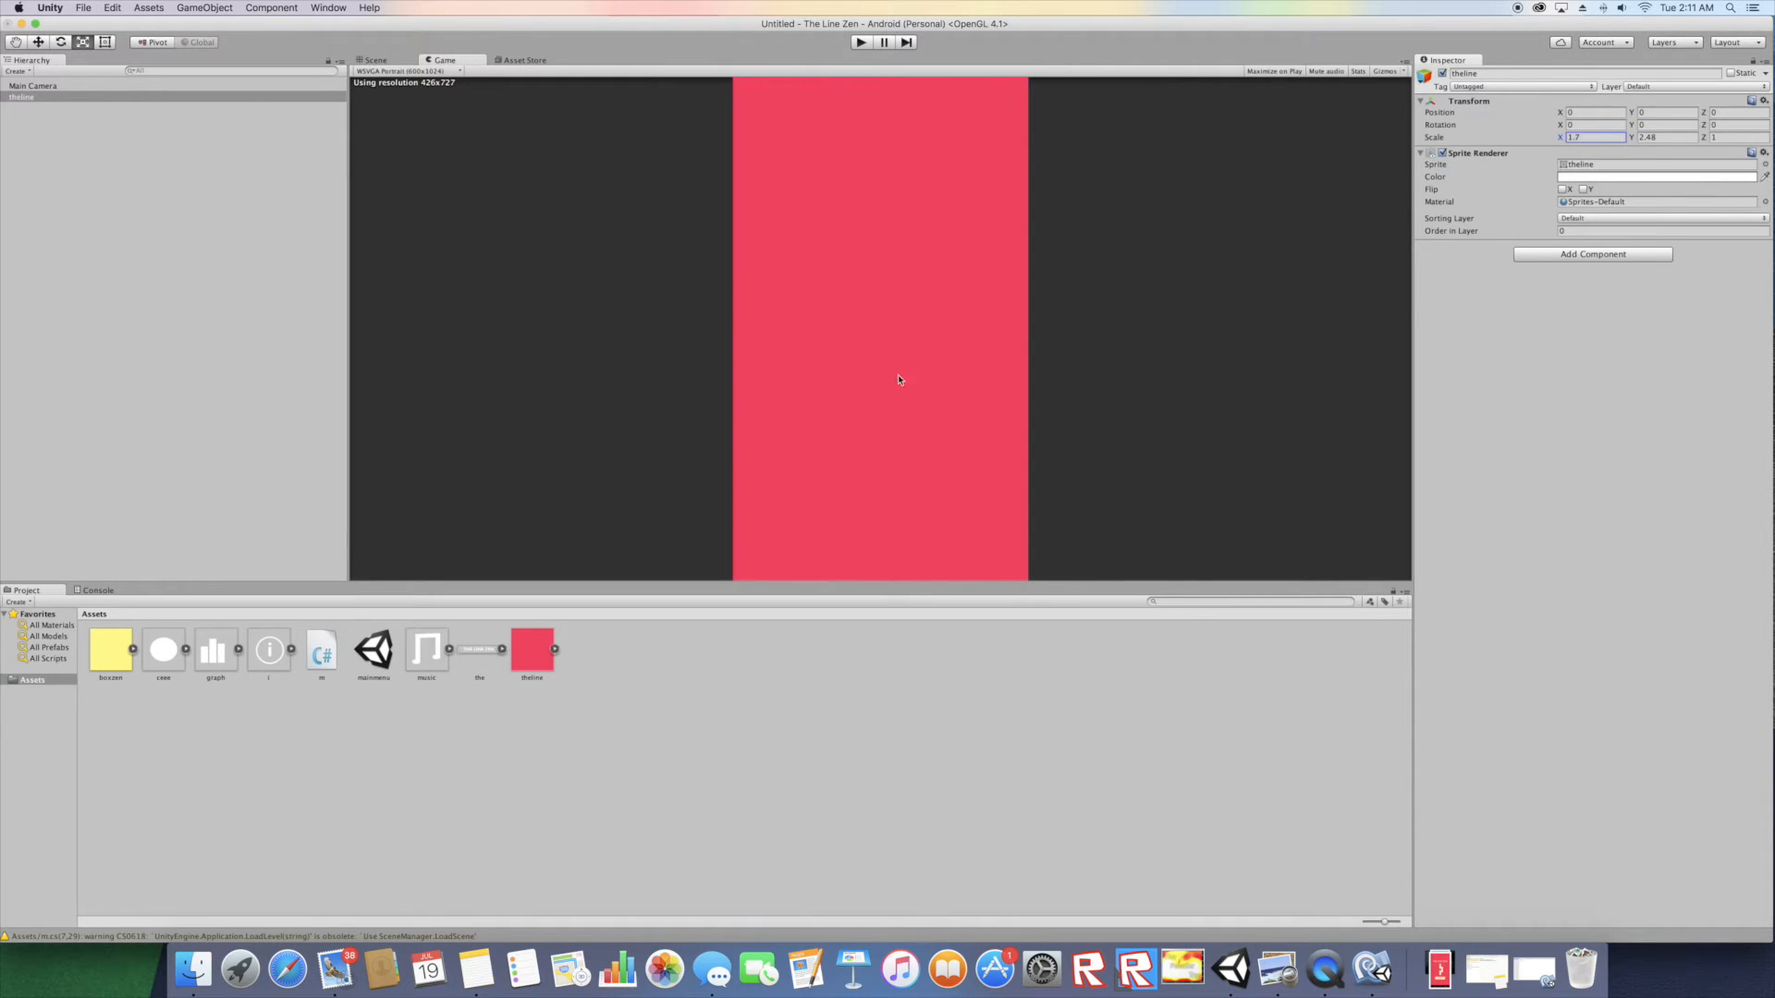
- Add the boxzen sprite at Y -2.64 scaled 0.22 by 0.97, and duplicate it to X -0.56, Y 2.06 with Y scale 1.33
drag(123, 670, 179, 379)
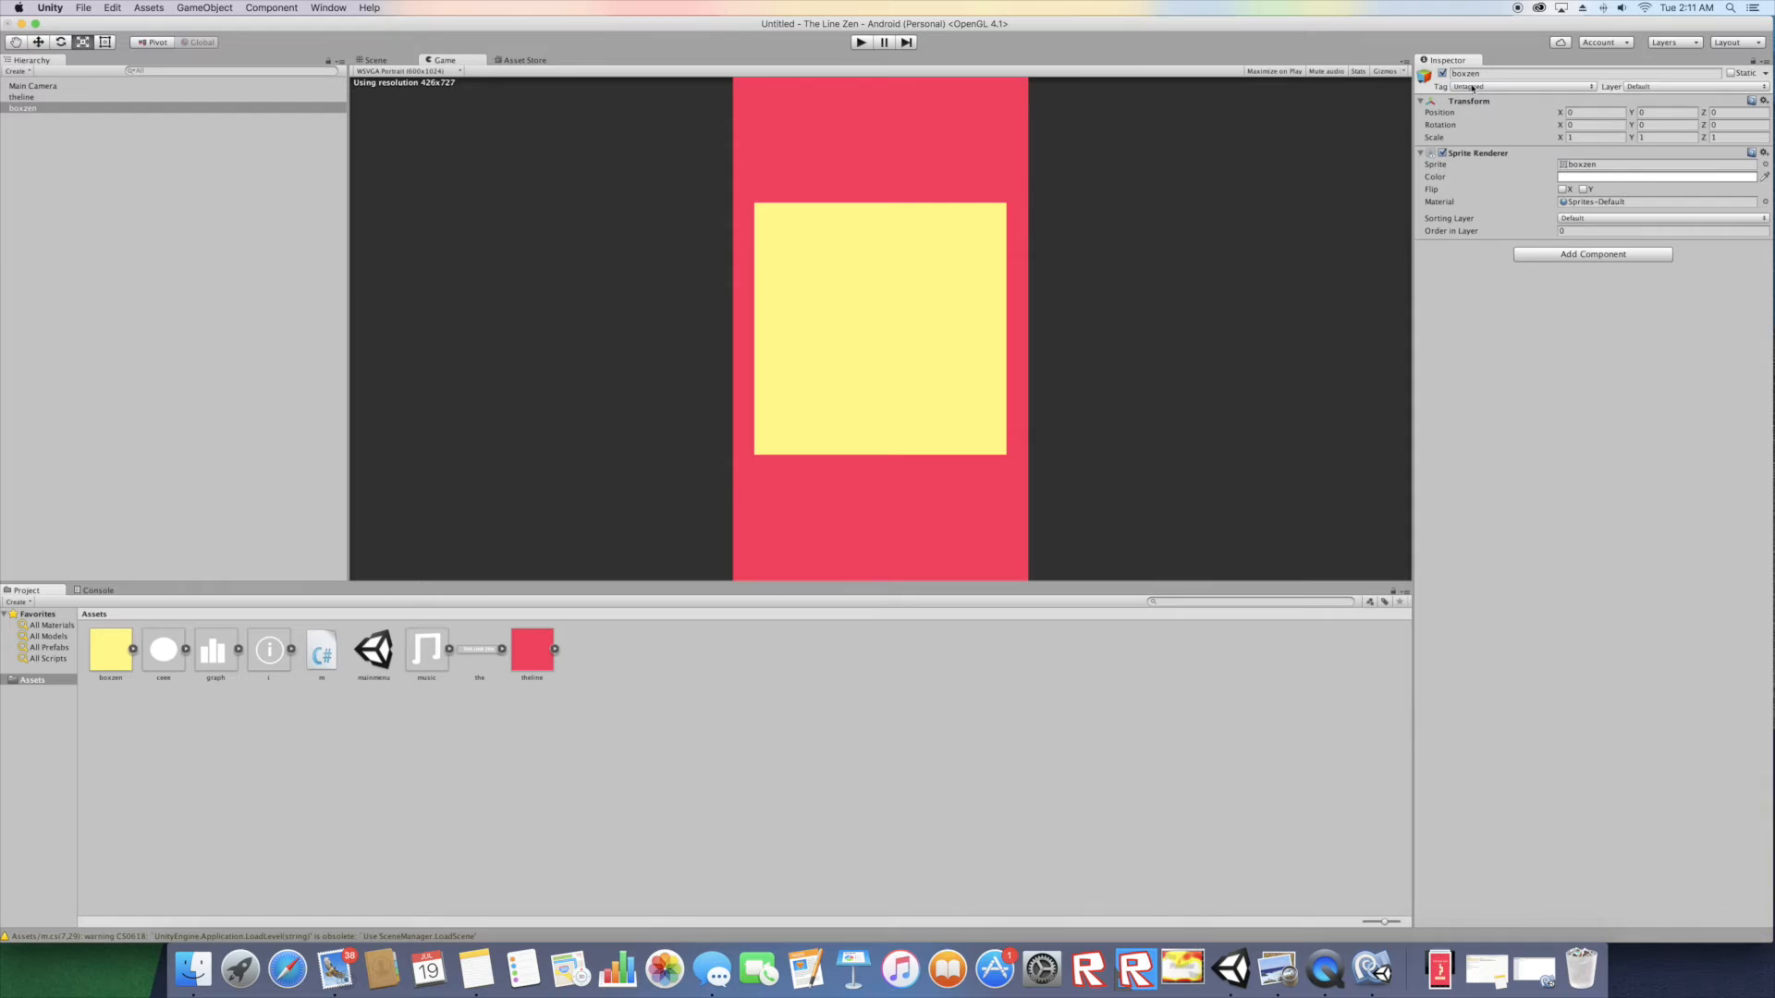
drag(1560, 137, 1620, 189)
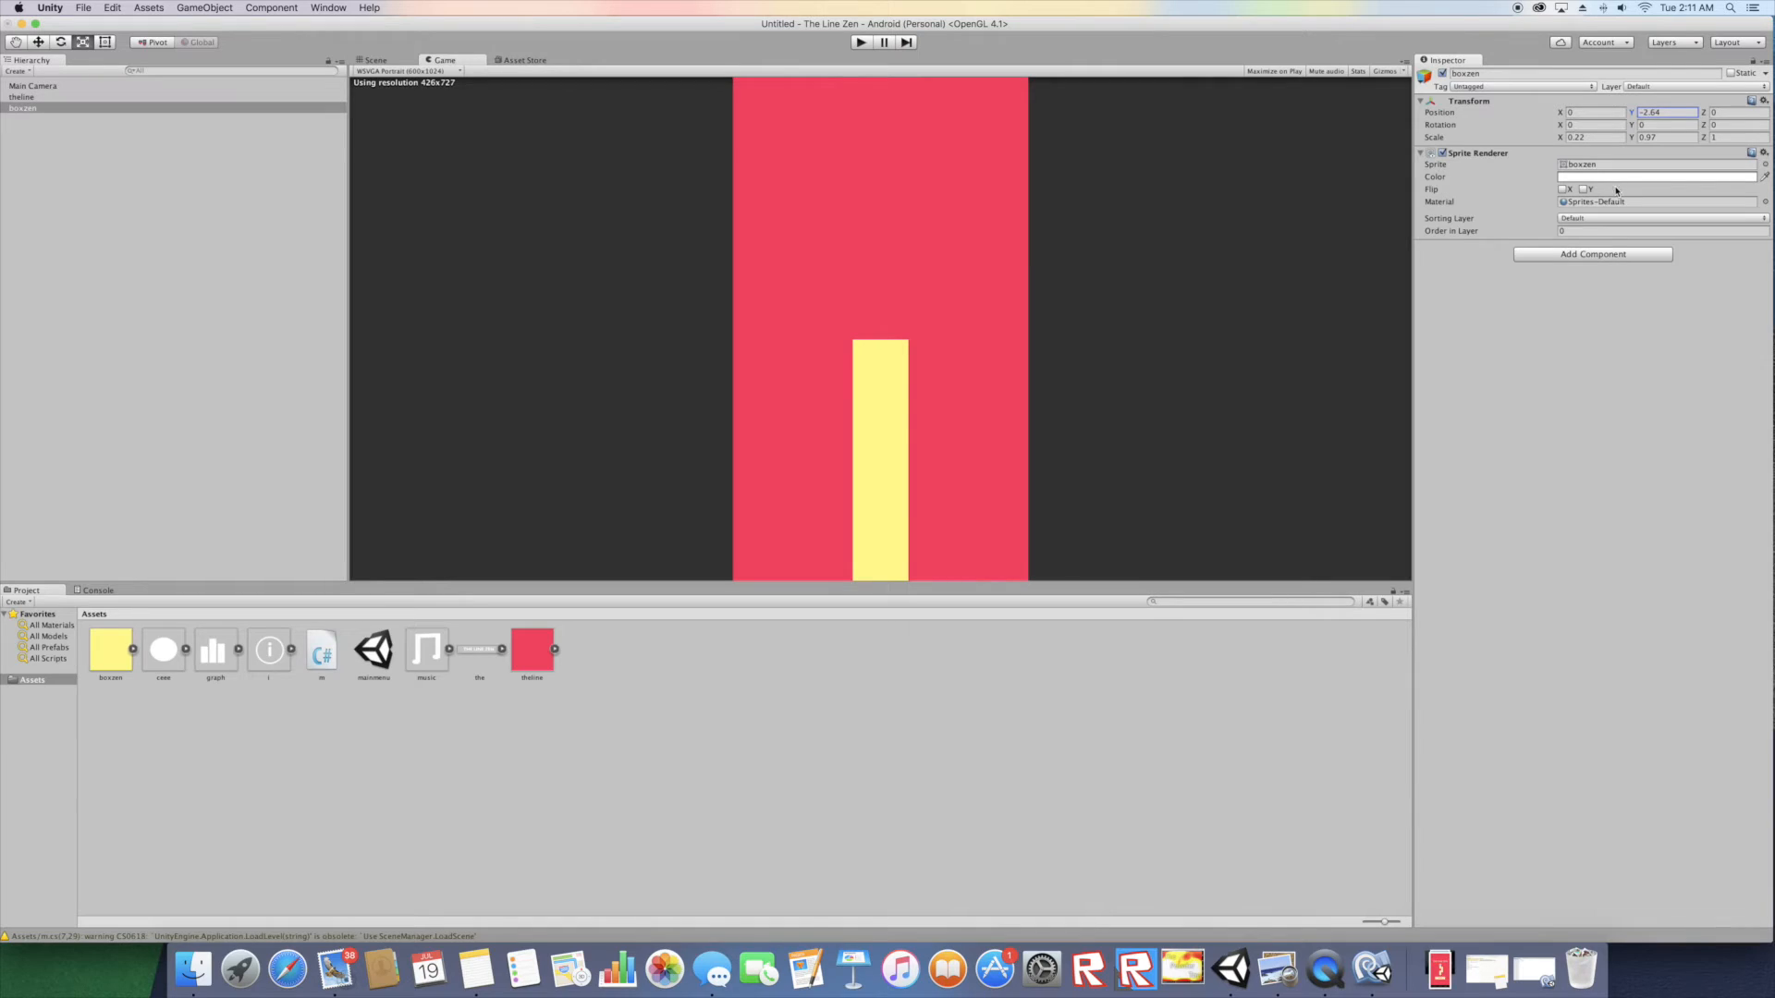
right_click(235, 108)
click(314, 168)
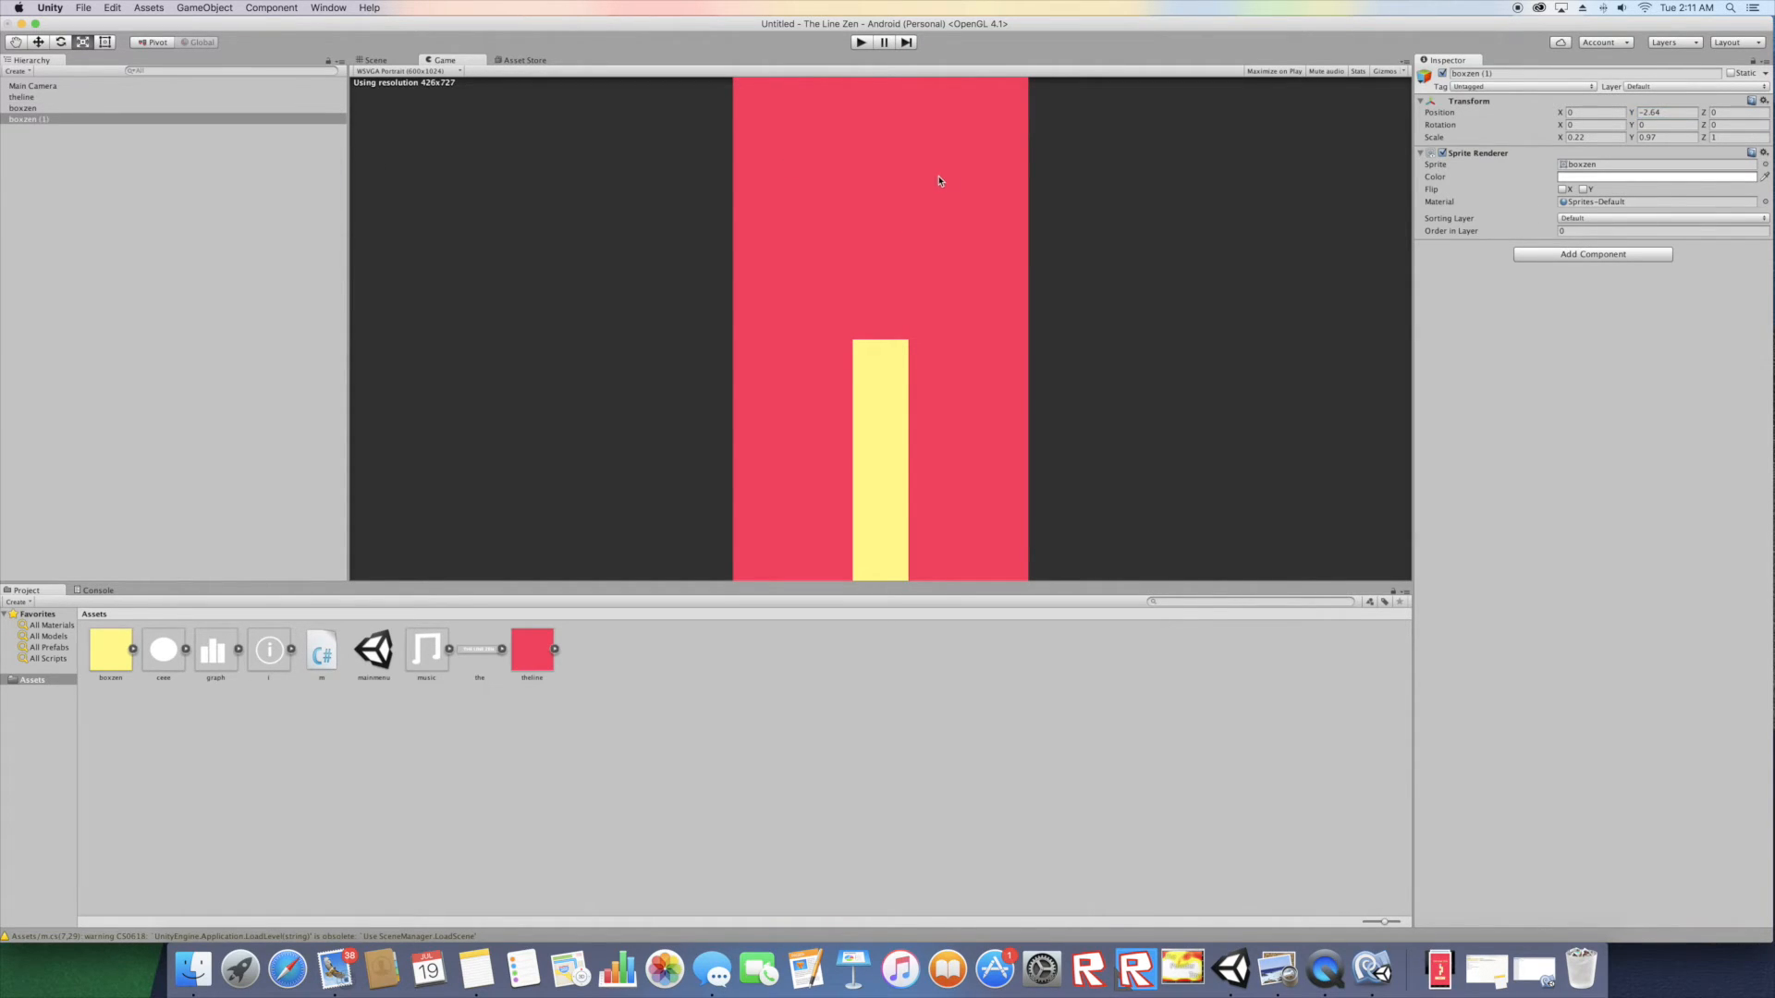
drag(1632, 112, 1571, 44)
drag(1560, 112, 1636, 129)
mouse_move(1632, 113)
mouse_down()
mouse_move(1635, 87)
mouse_move(1623, 111)
mouse_move(1553, 115)
mouse_move(1629, 124)
mouse_up()
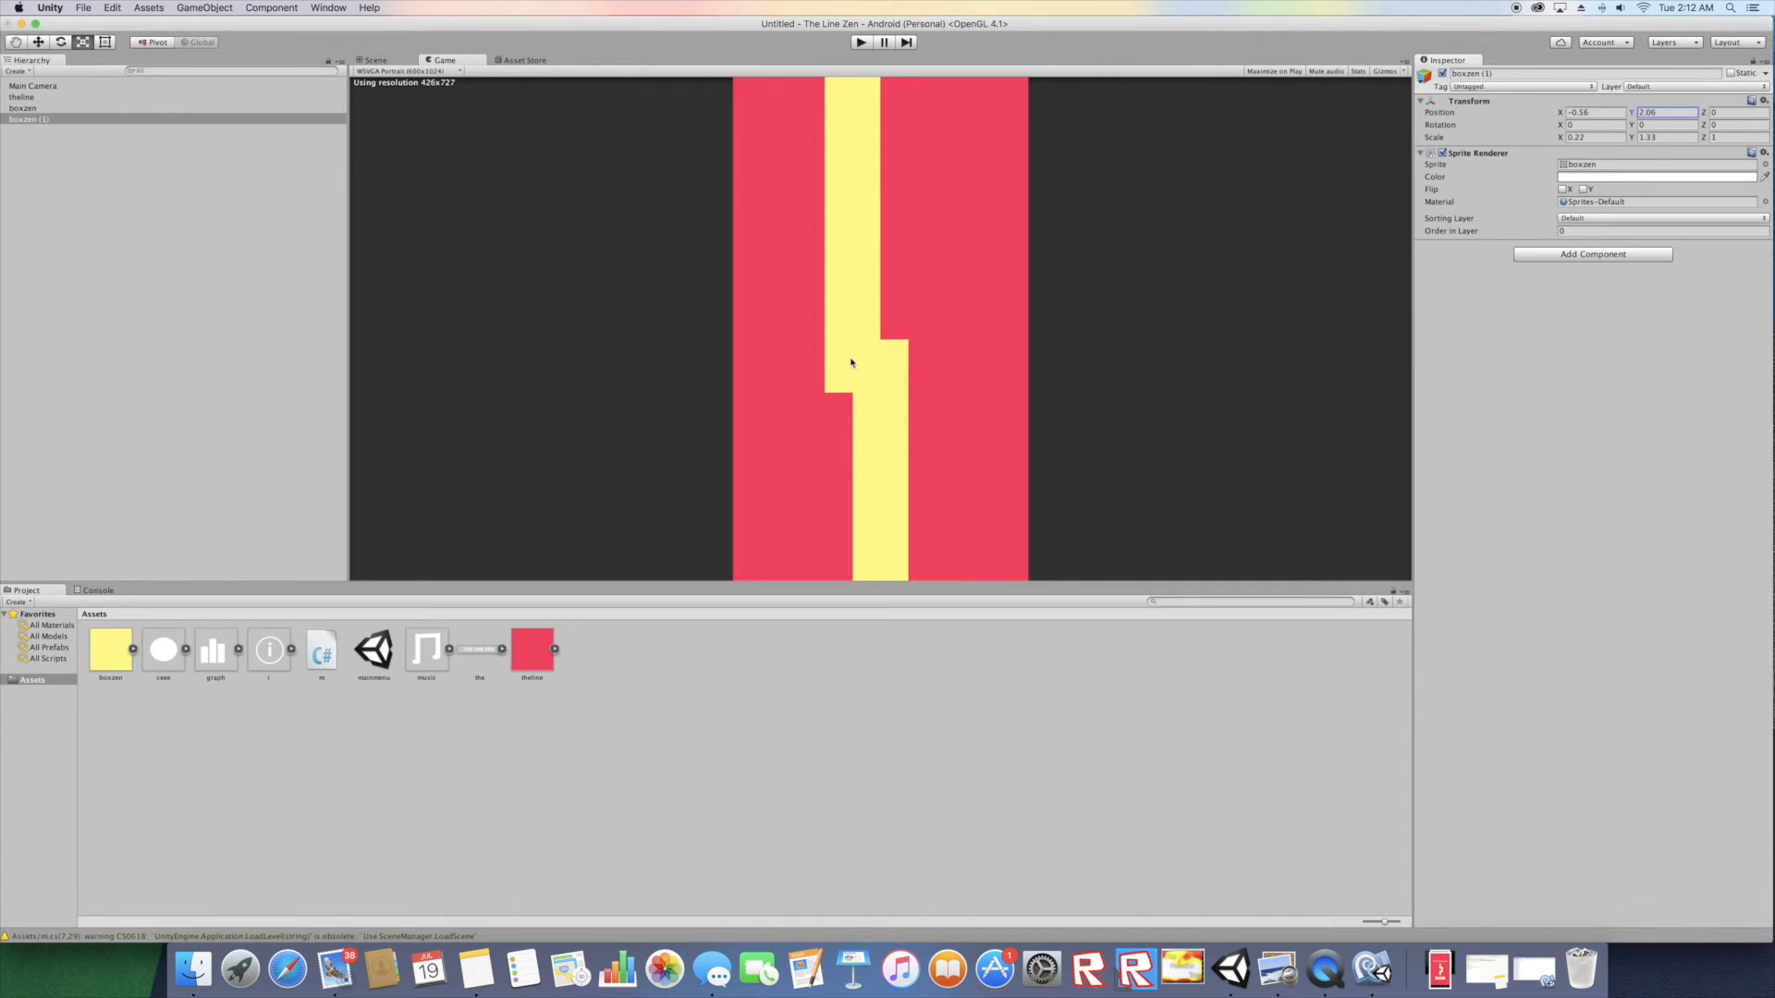
- Add the white circle sprite to the scene, scale it to about 0.139 and place it on the upper line piece at X -0.53
drag(164, 649, 200, 472)
click(372, 60)
drag(880, 328, 824, 368)
drag(823, 368, 820, 371)
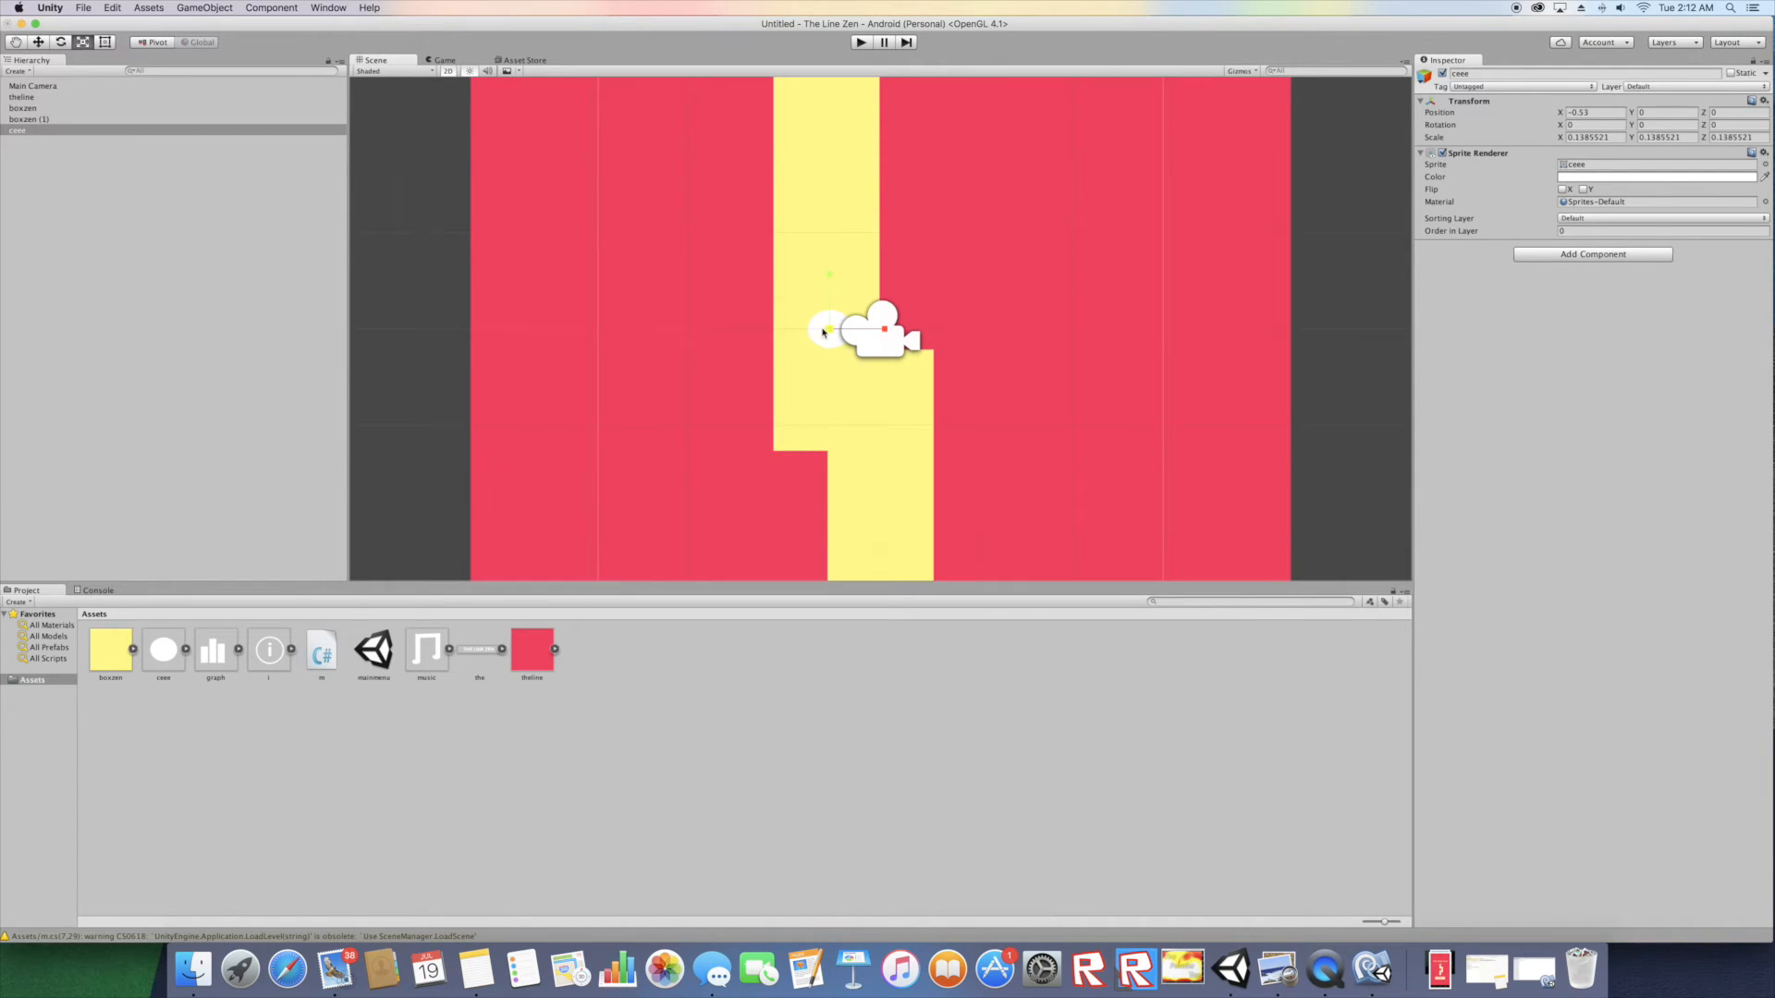
- Color the circle sprite light blue and show the result in the Game view
click(1681, 177)
drag(76, 88, 78, 112)
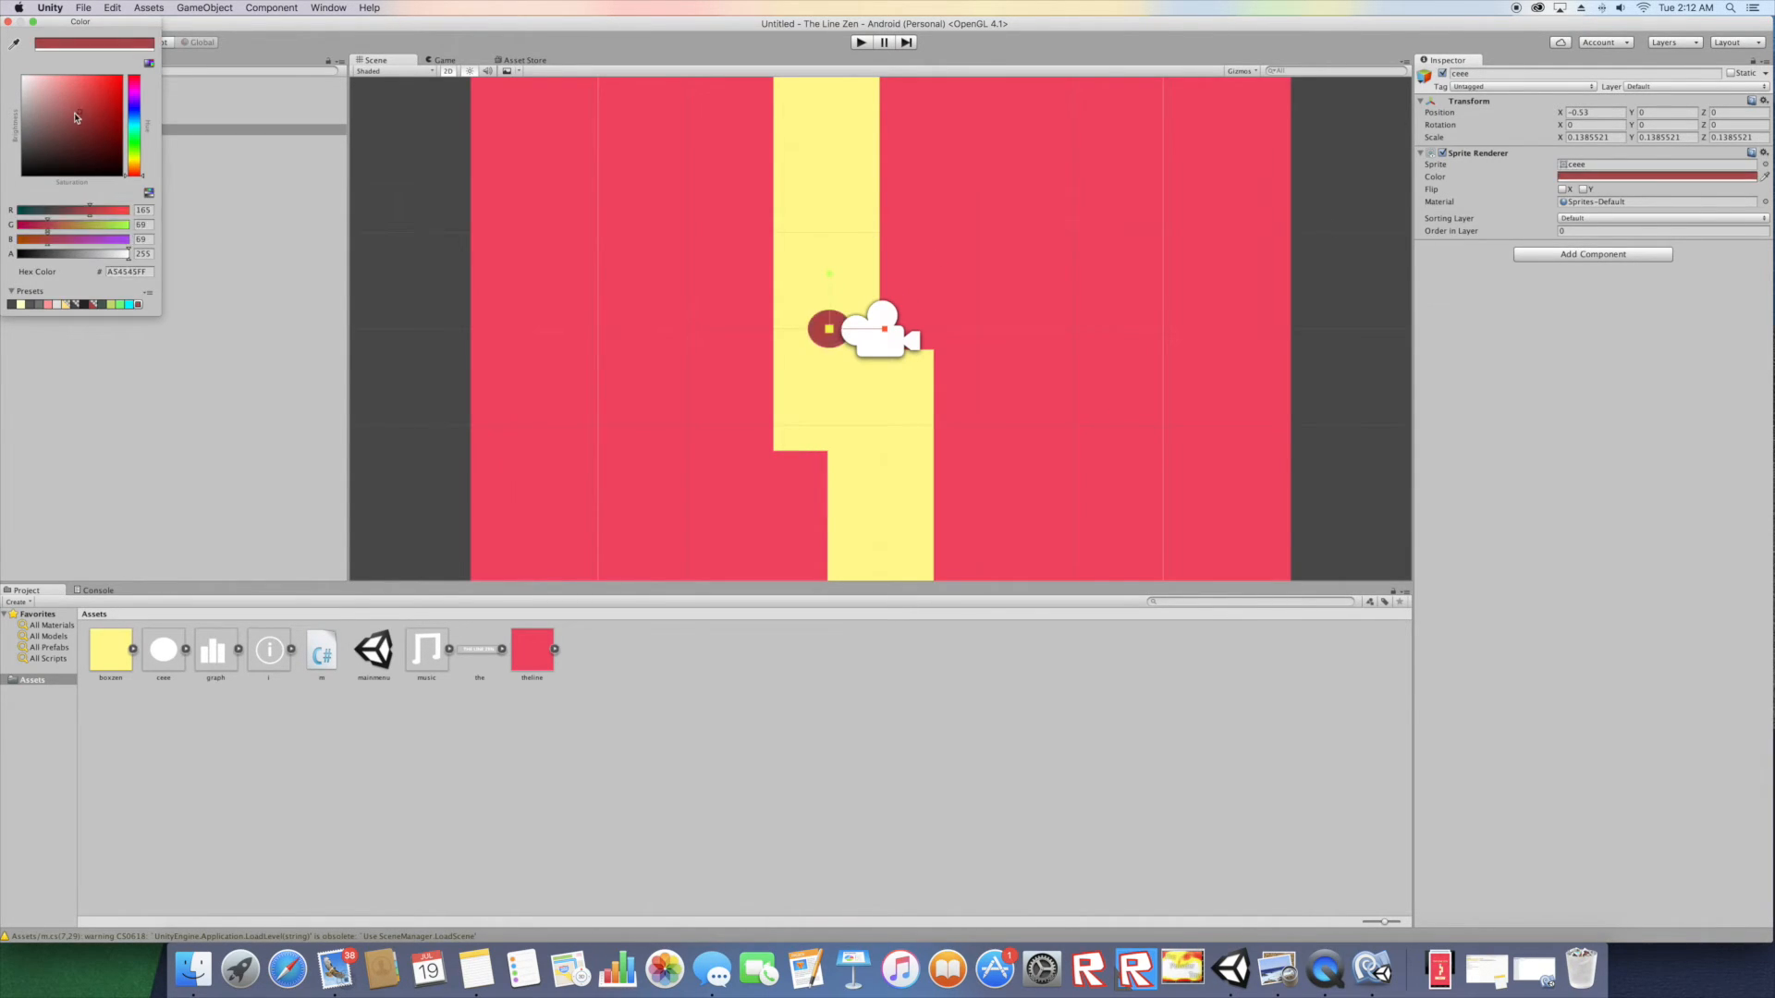
click(134, 118)
click(452, 61)
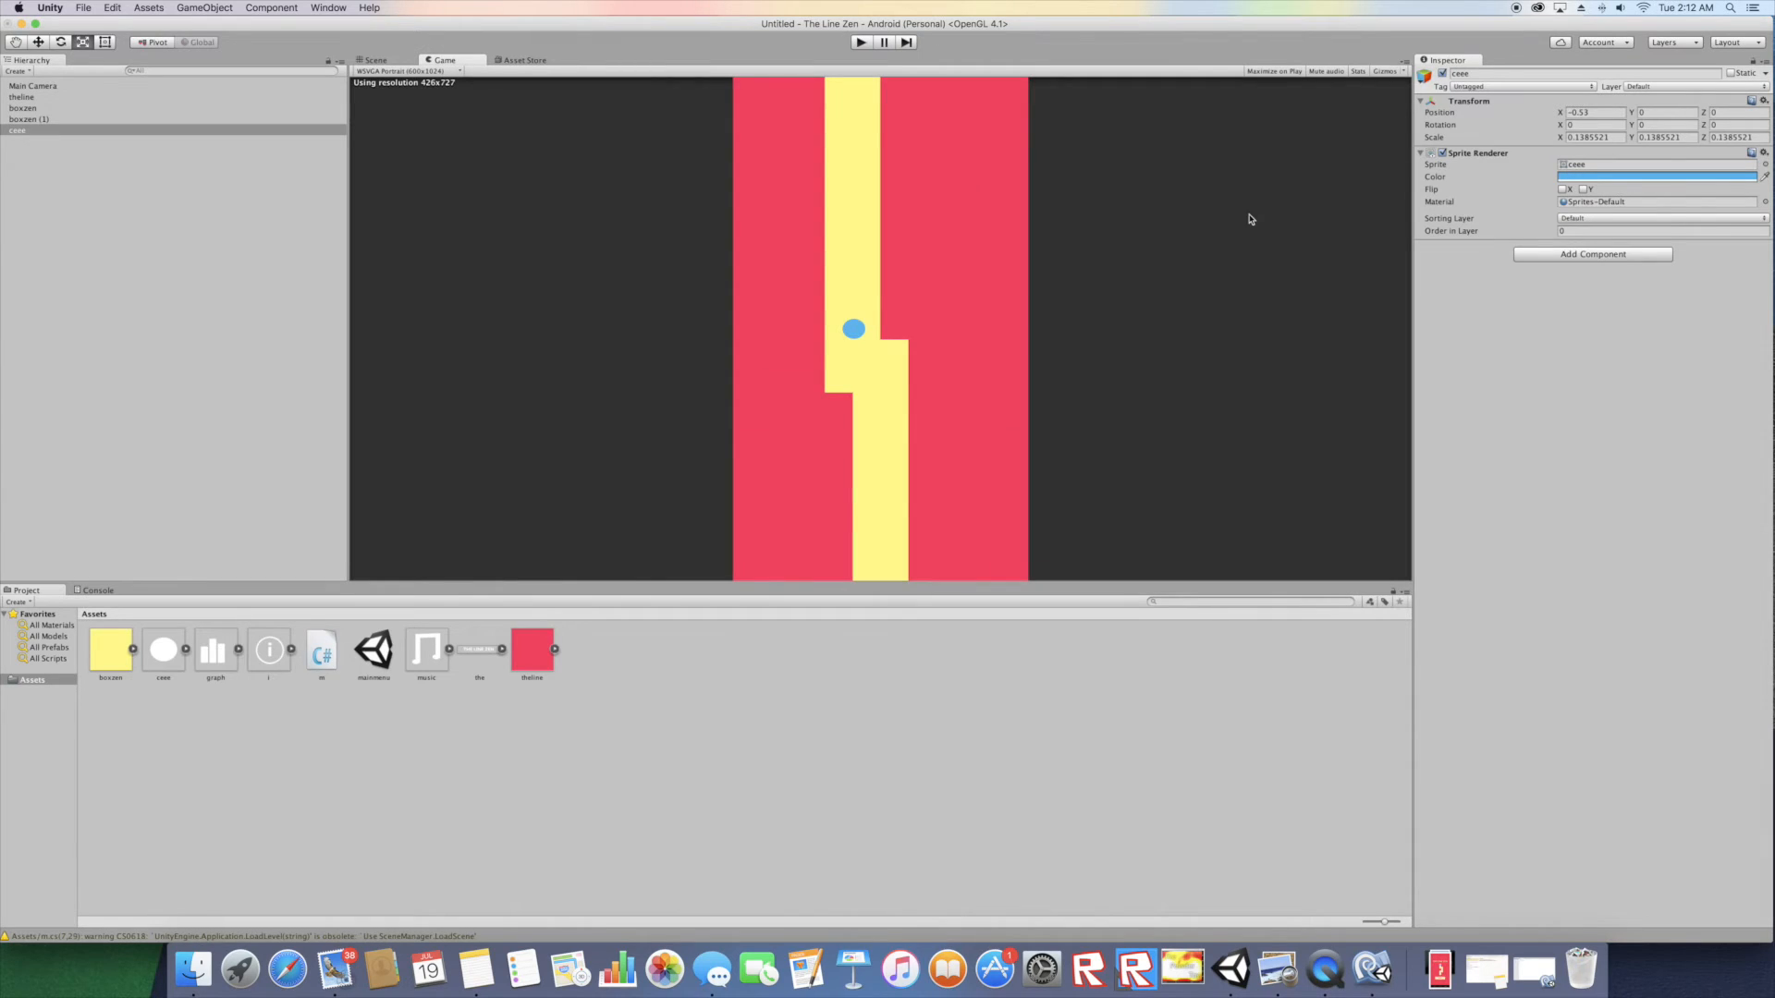
- Add a Rigidbody and a Sphere Collider component to the blue circle
click(1574, 257)
click(1554, 339)
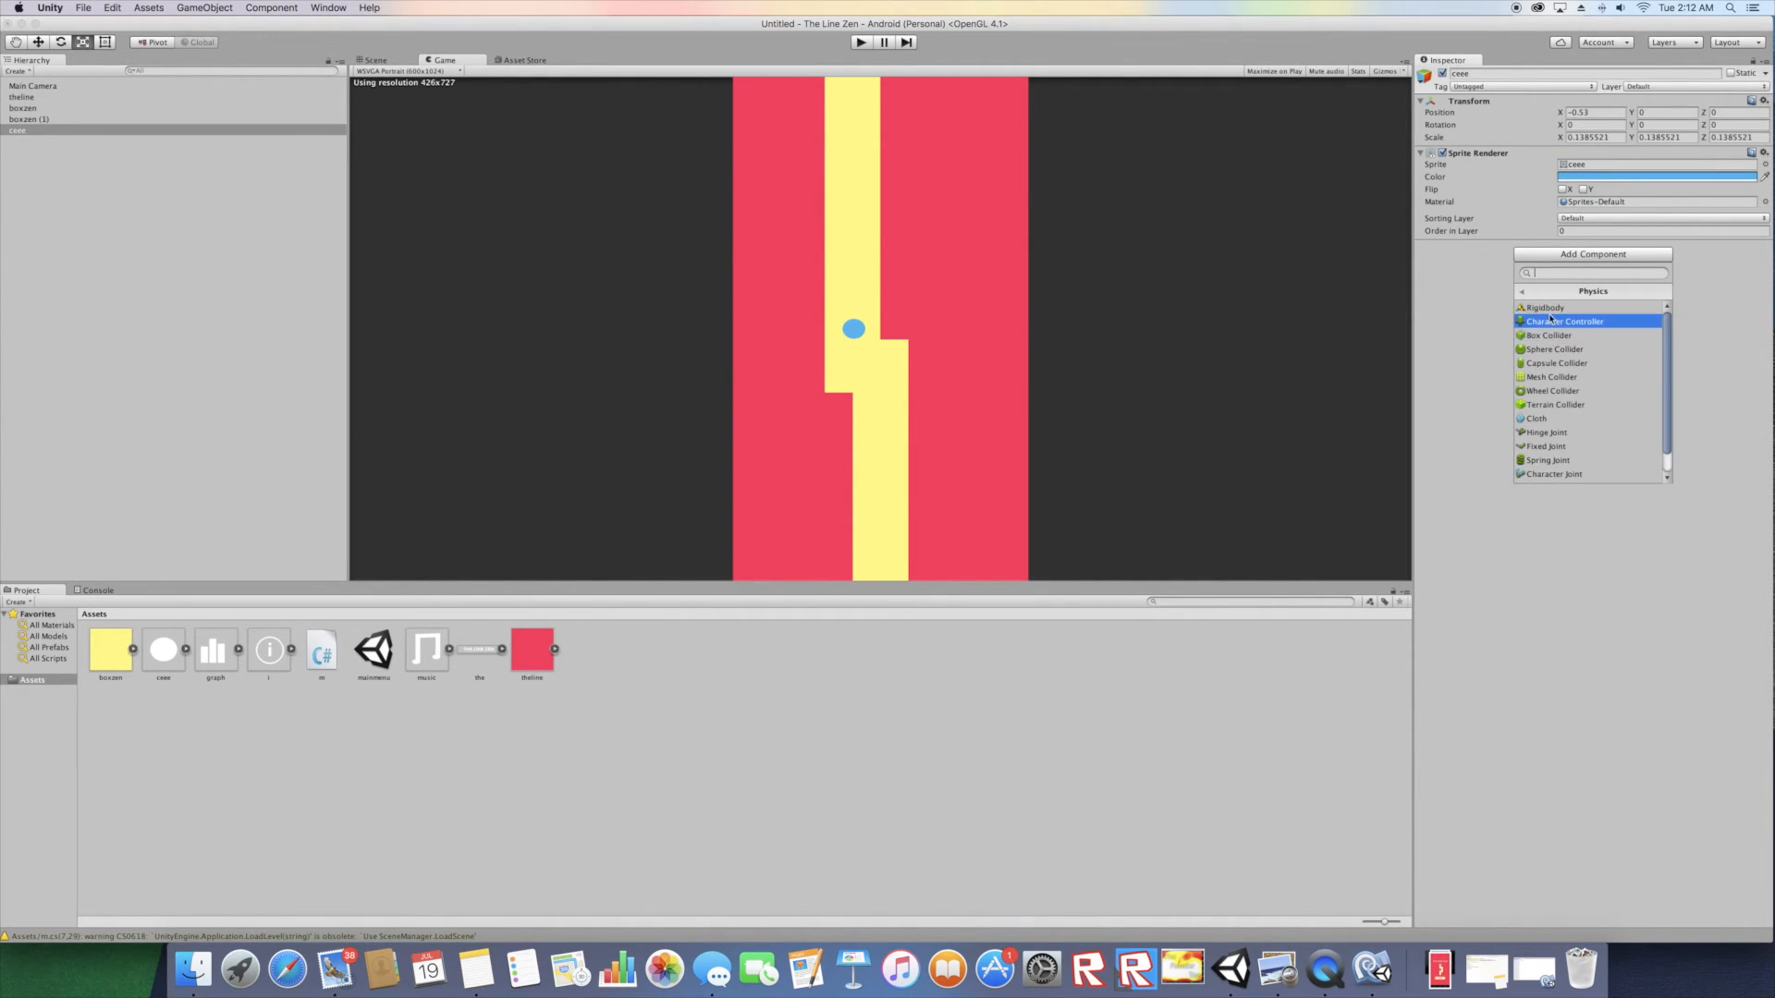
click(1540, 309)
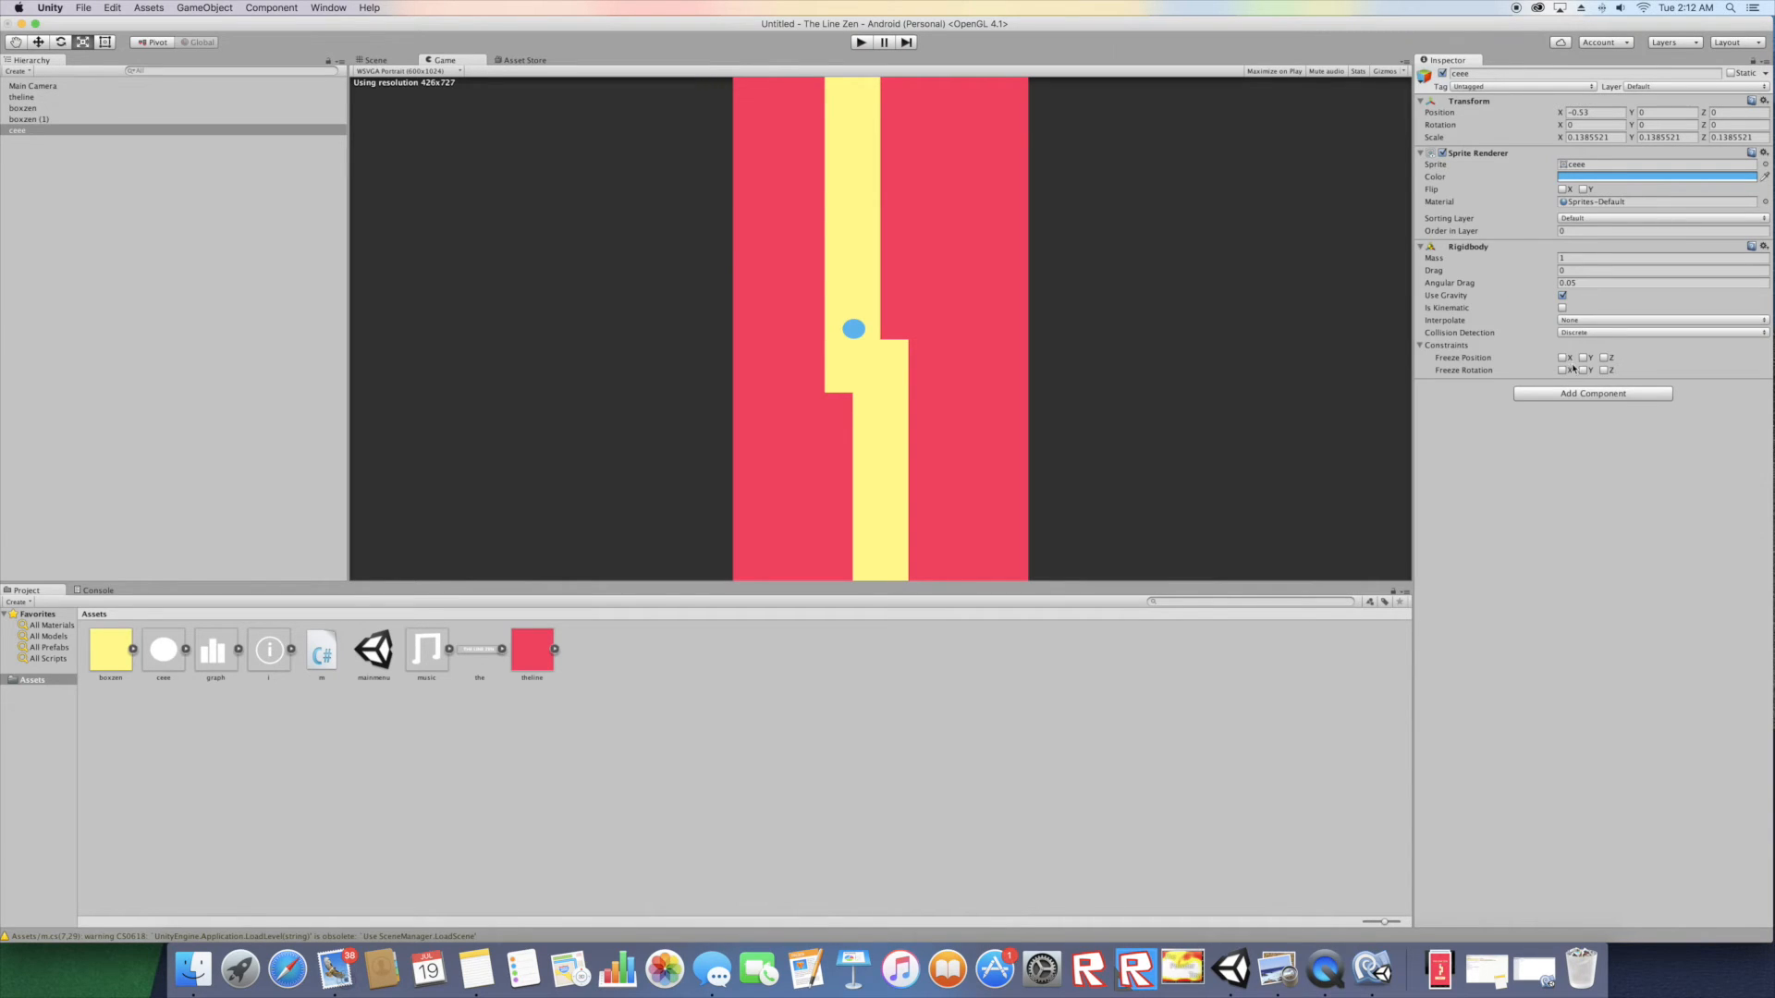
click(1562, 396)
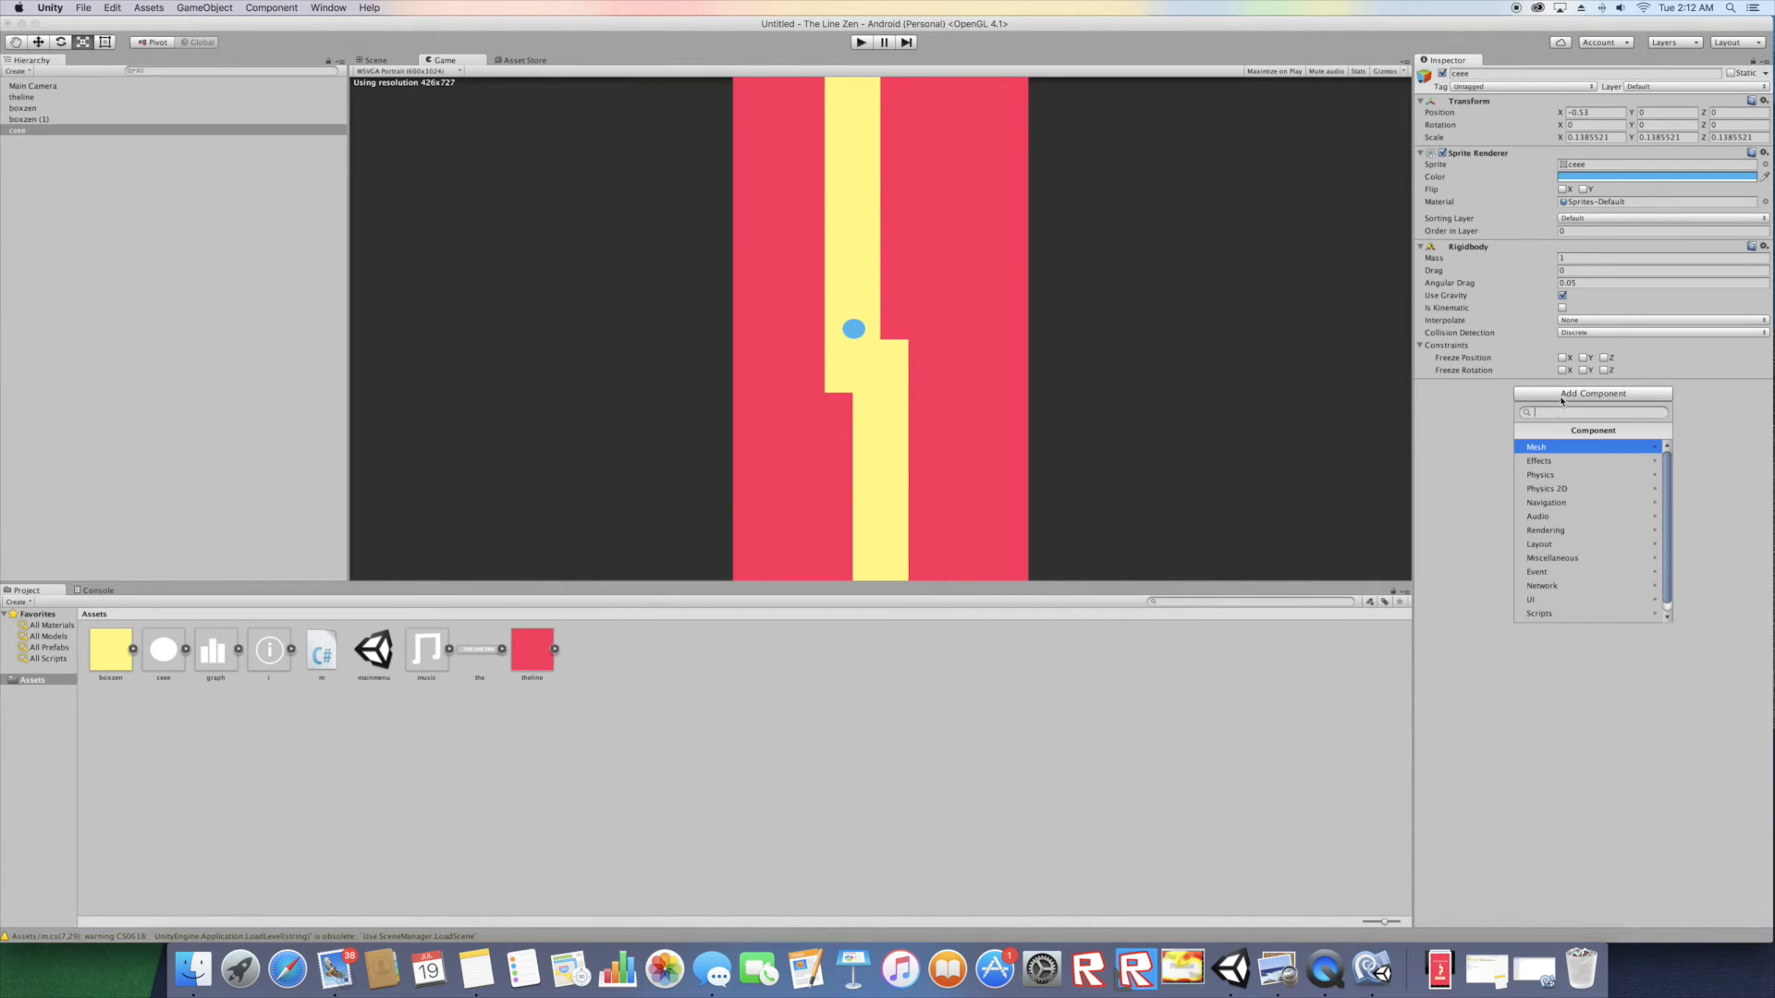
click(1553, 476)
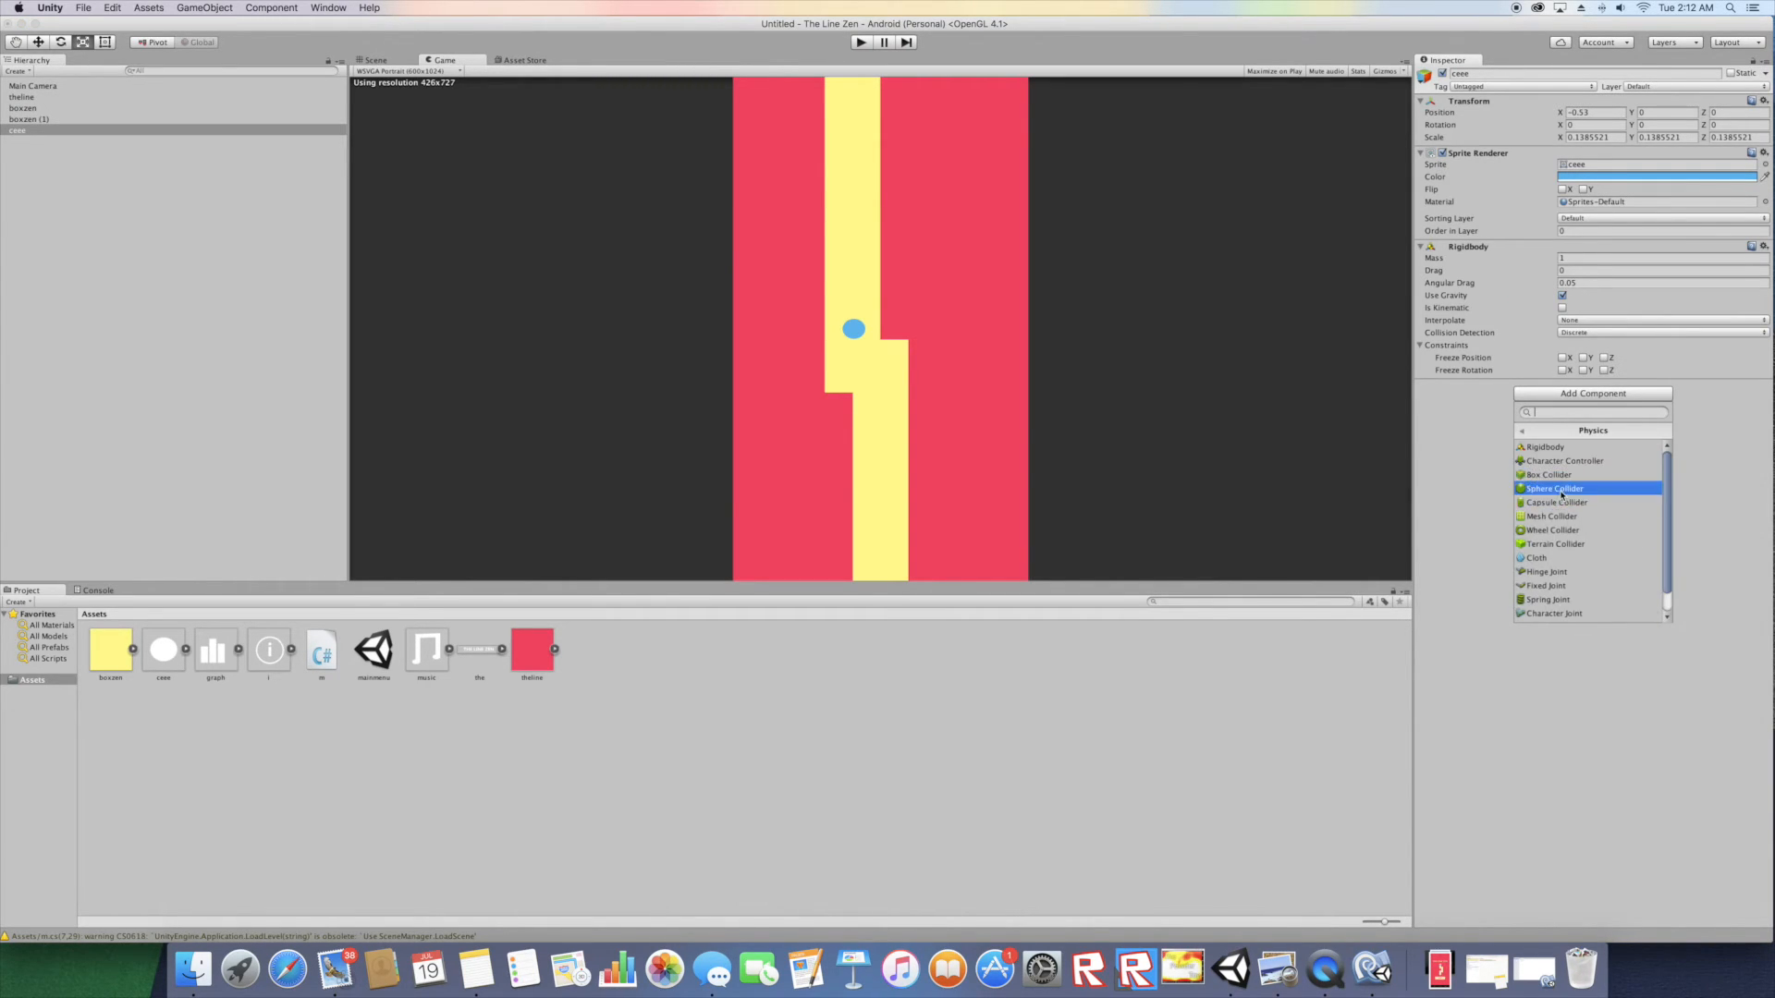
click(1560, 488)
- Set the circle's Sphere Collider radius to 1.43 while checking its fit in the Scene view
click(379, 61)
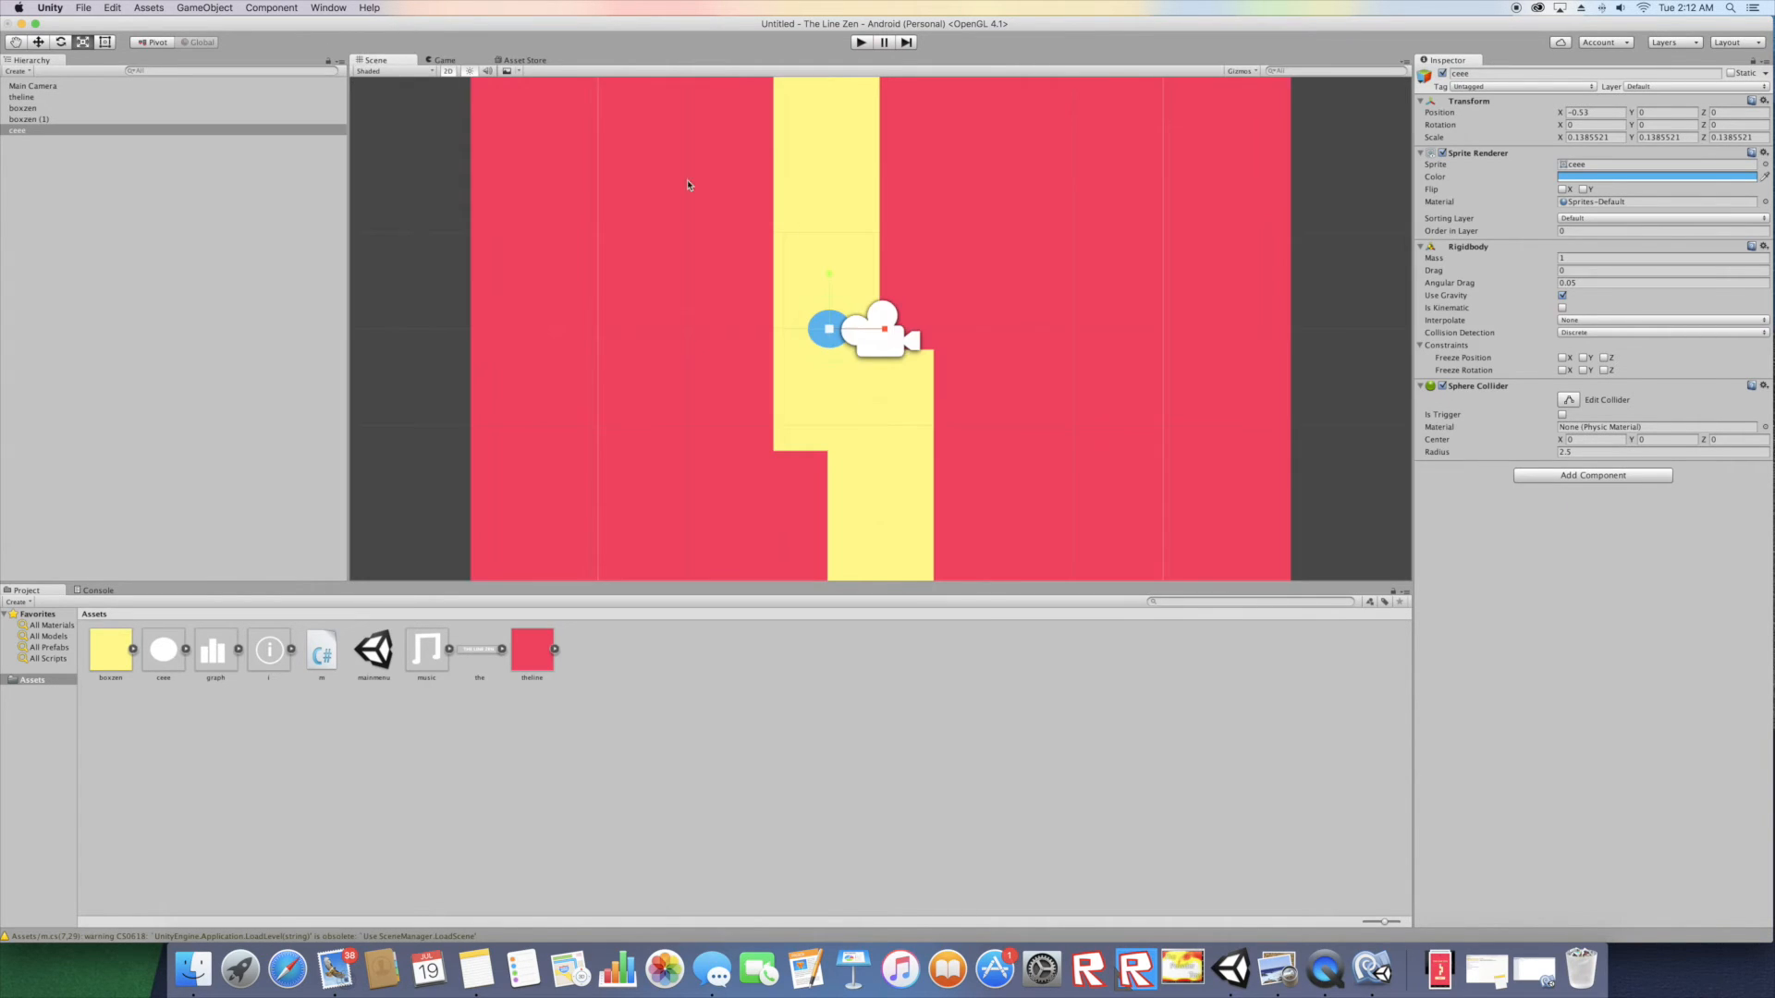
scroll(836, 262, up, 8)
drag(1554, 454, 1532, 470)
scroll(1075, 395, down, 5)
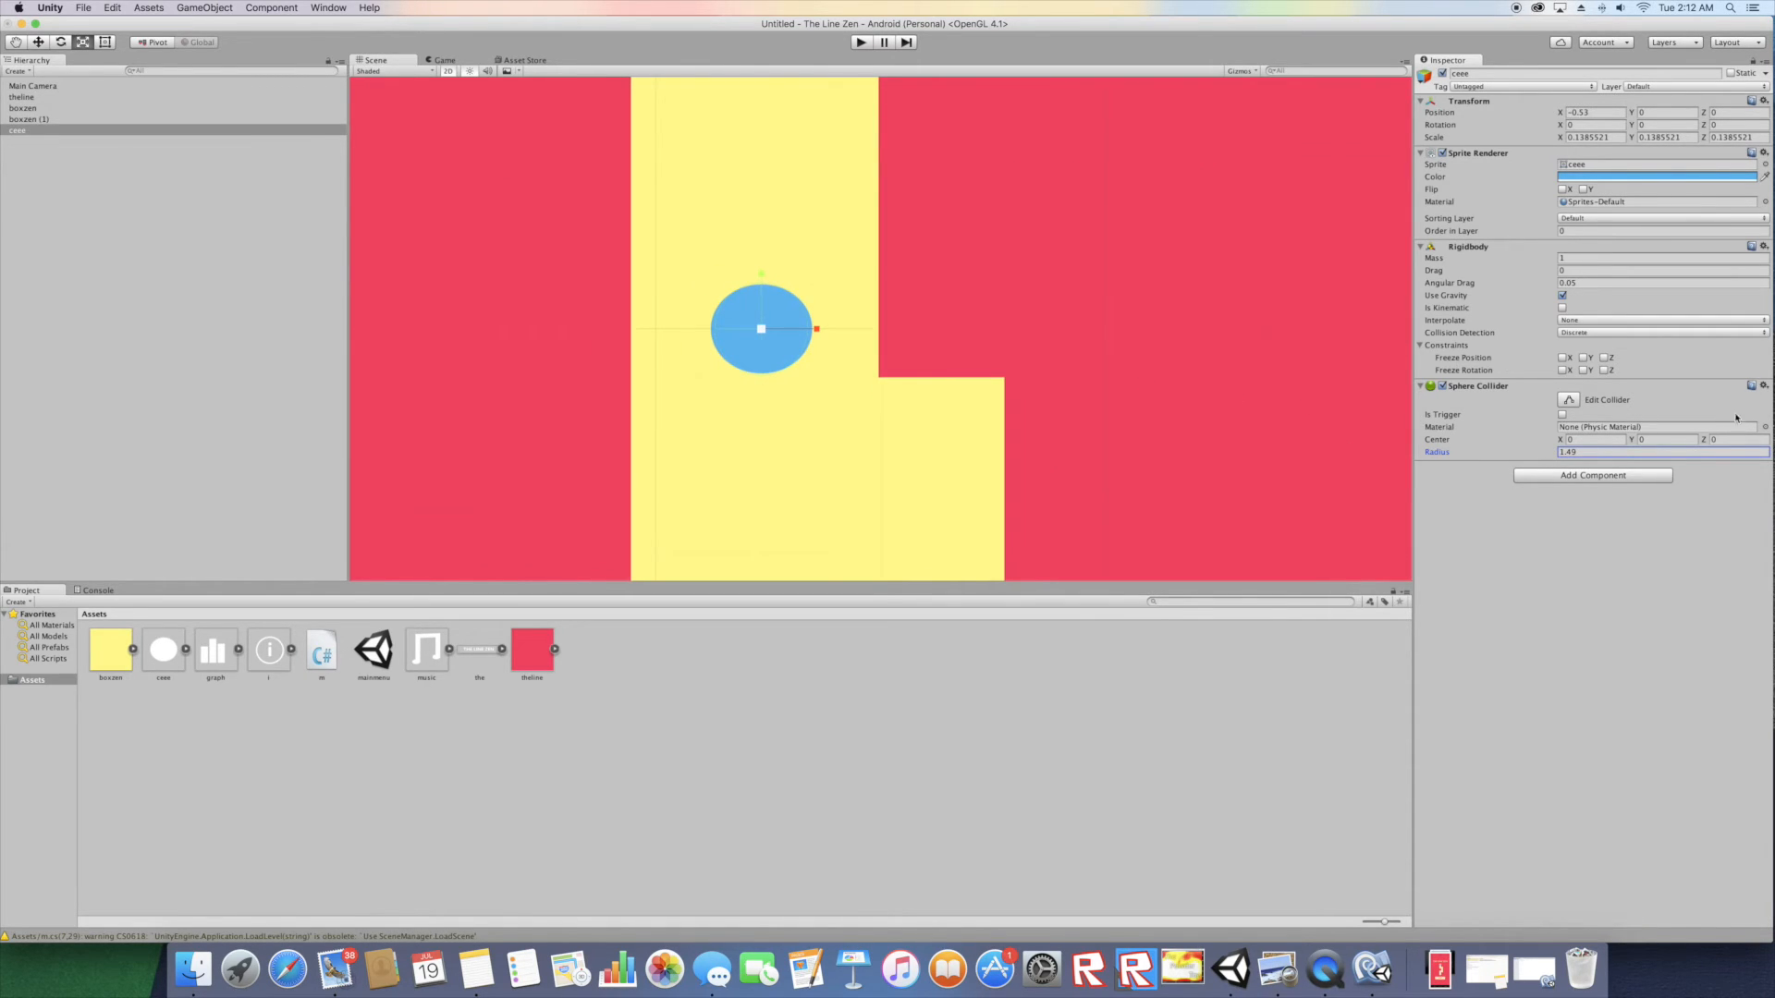
- Freeze the circle's Rigidbody rotation on X, Y and Z and its position on Z
click(1562, 371)
click(1582, 371)
click(1604, 358)
- Create a new JavaScript script named player, attach it to the circle and open it for editing
click(1563, 475)
click(1539, 701)
click(1535, 513)
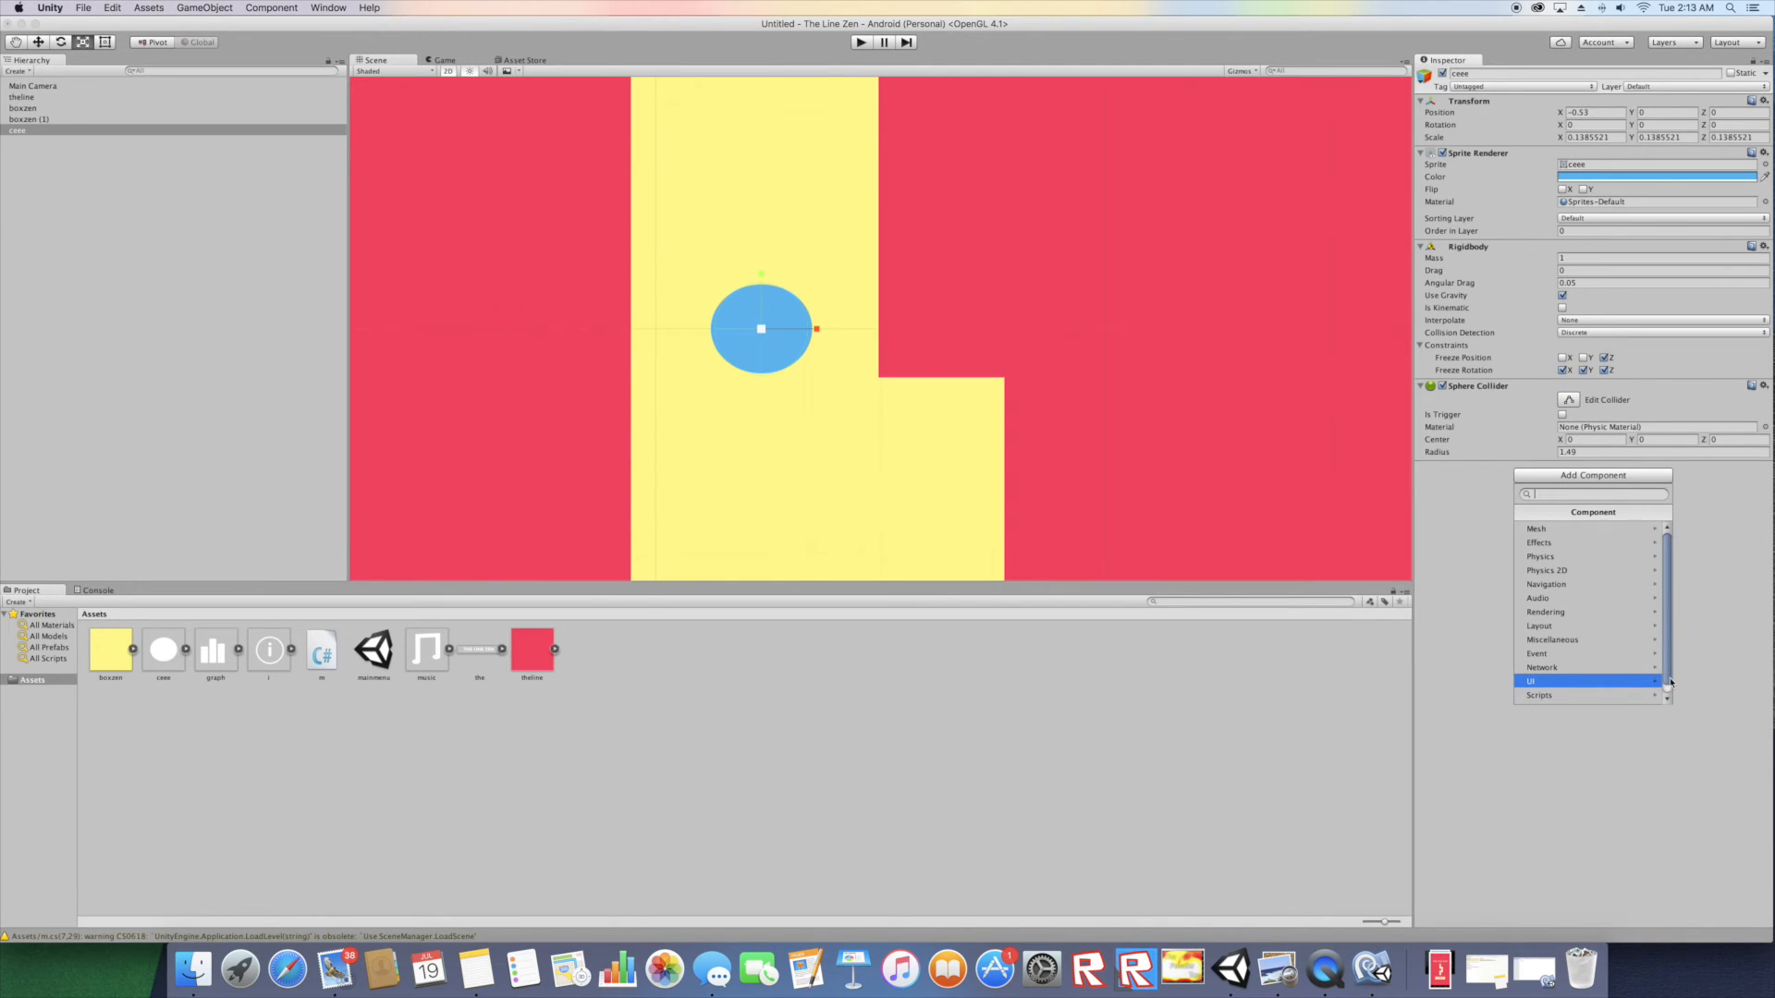
scroll(1671, 683, down, 1)
click(1586, 695)
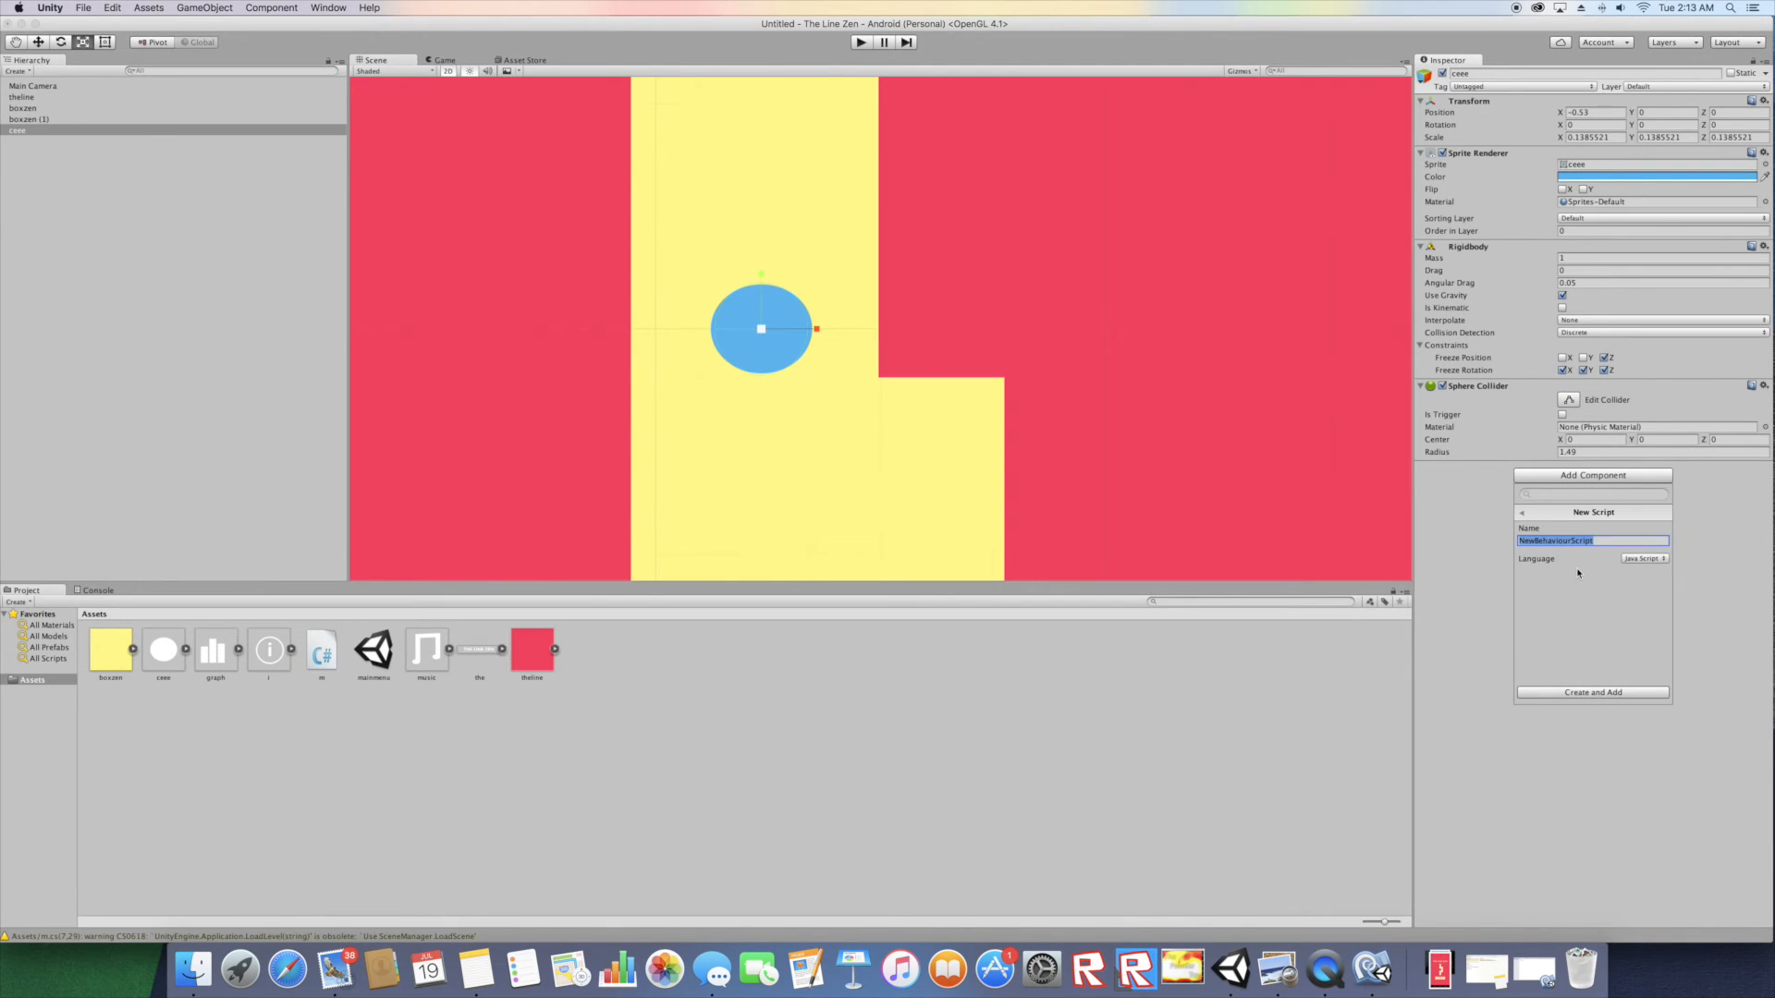
text(player)
key(Return)
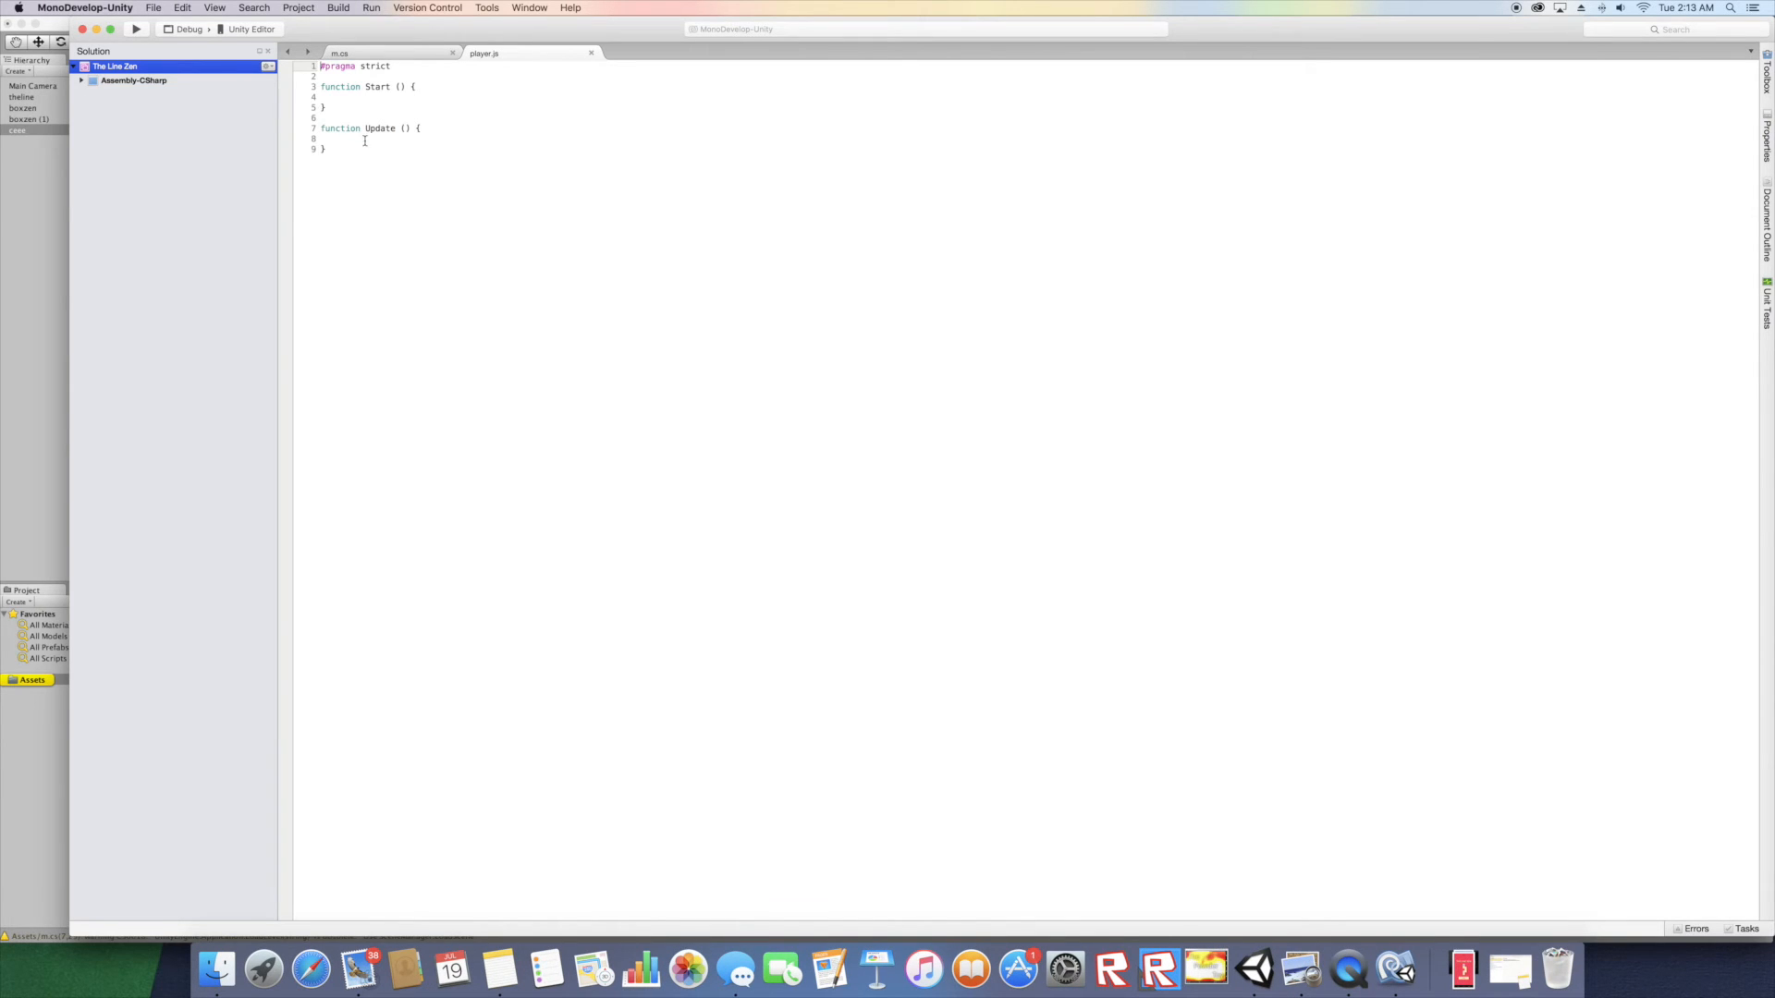
- Declare the variables "var player:GameObject;" and "var ran =1;" above the Start function of the player script
click(358, 138)
click(347, 77)
text(c)
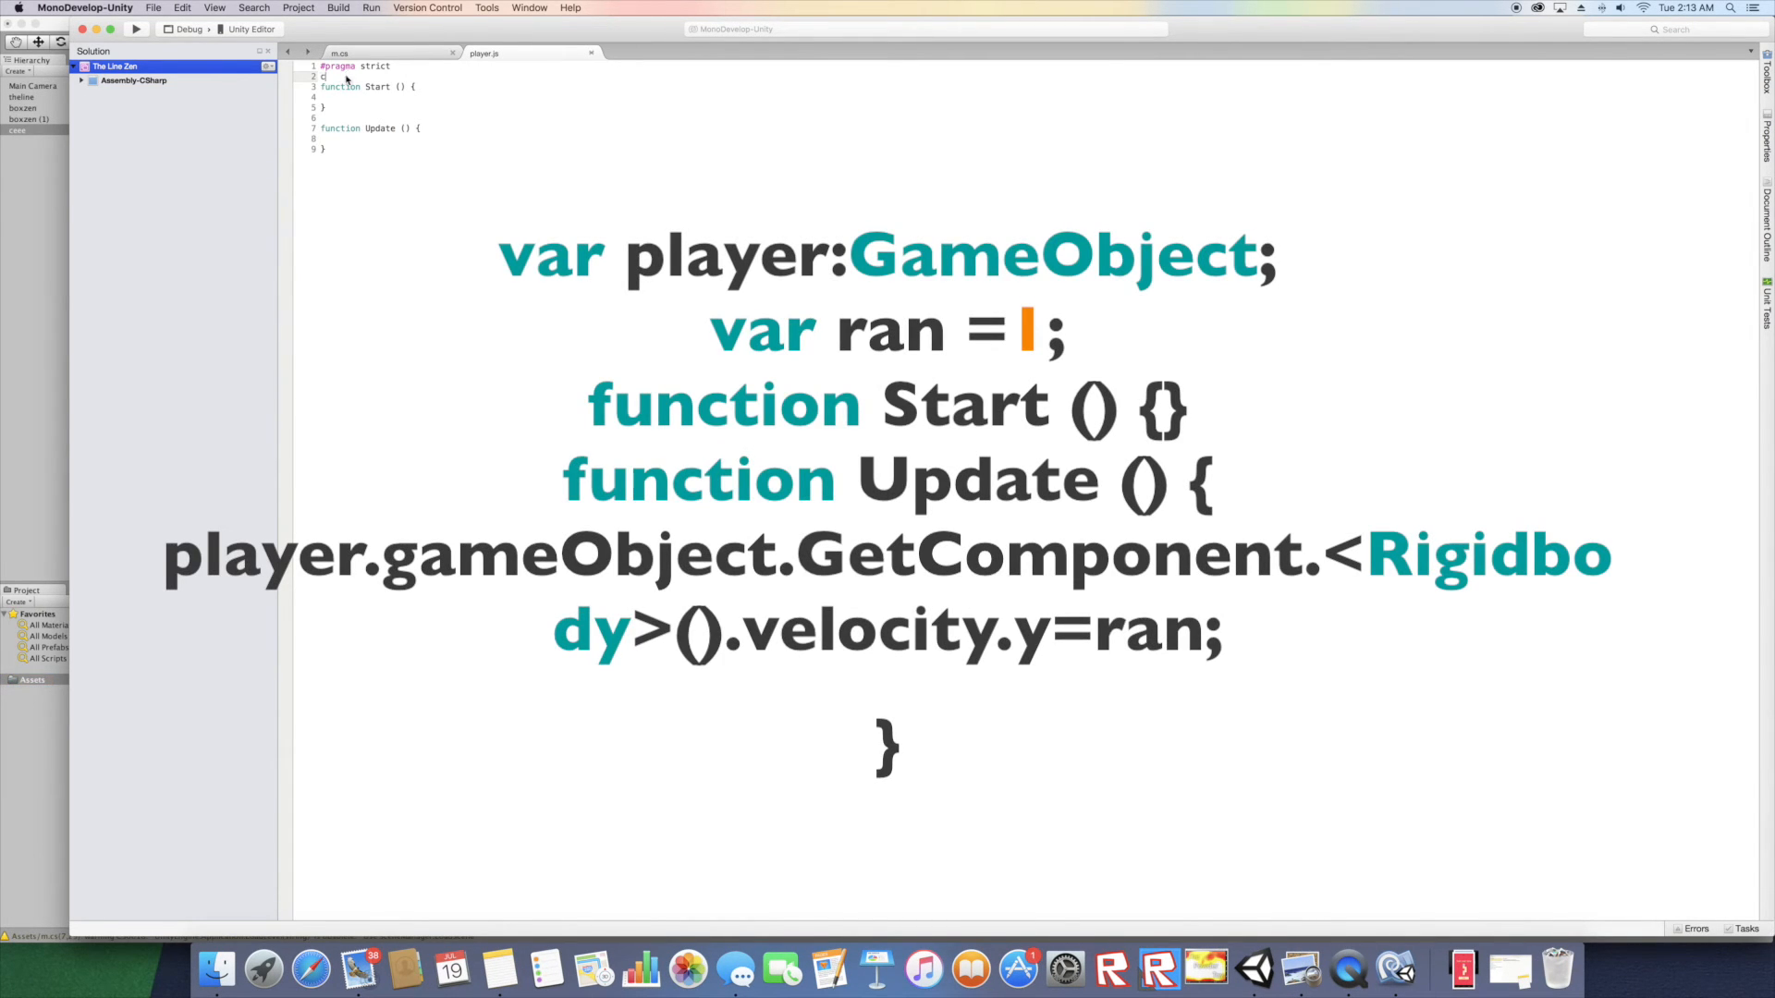
text(ar player:GameO)
text(bject;)
key(Return)
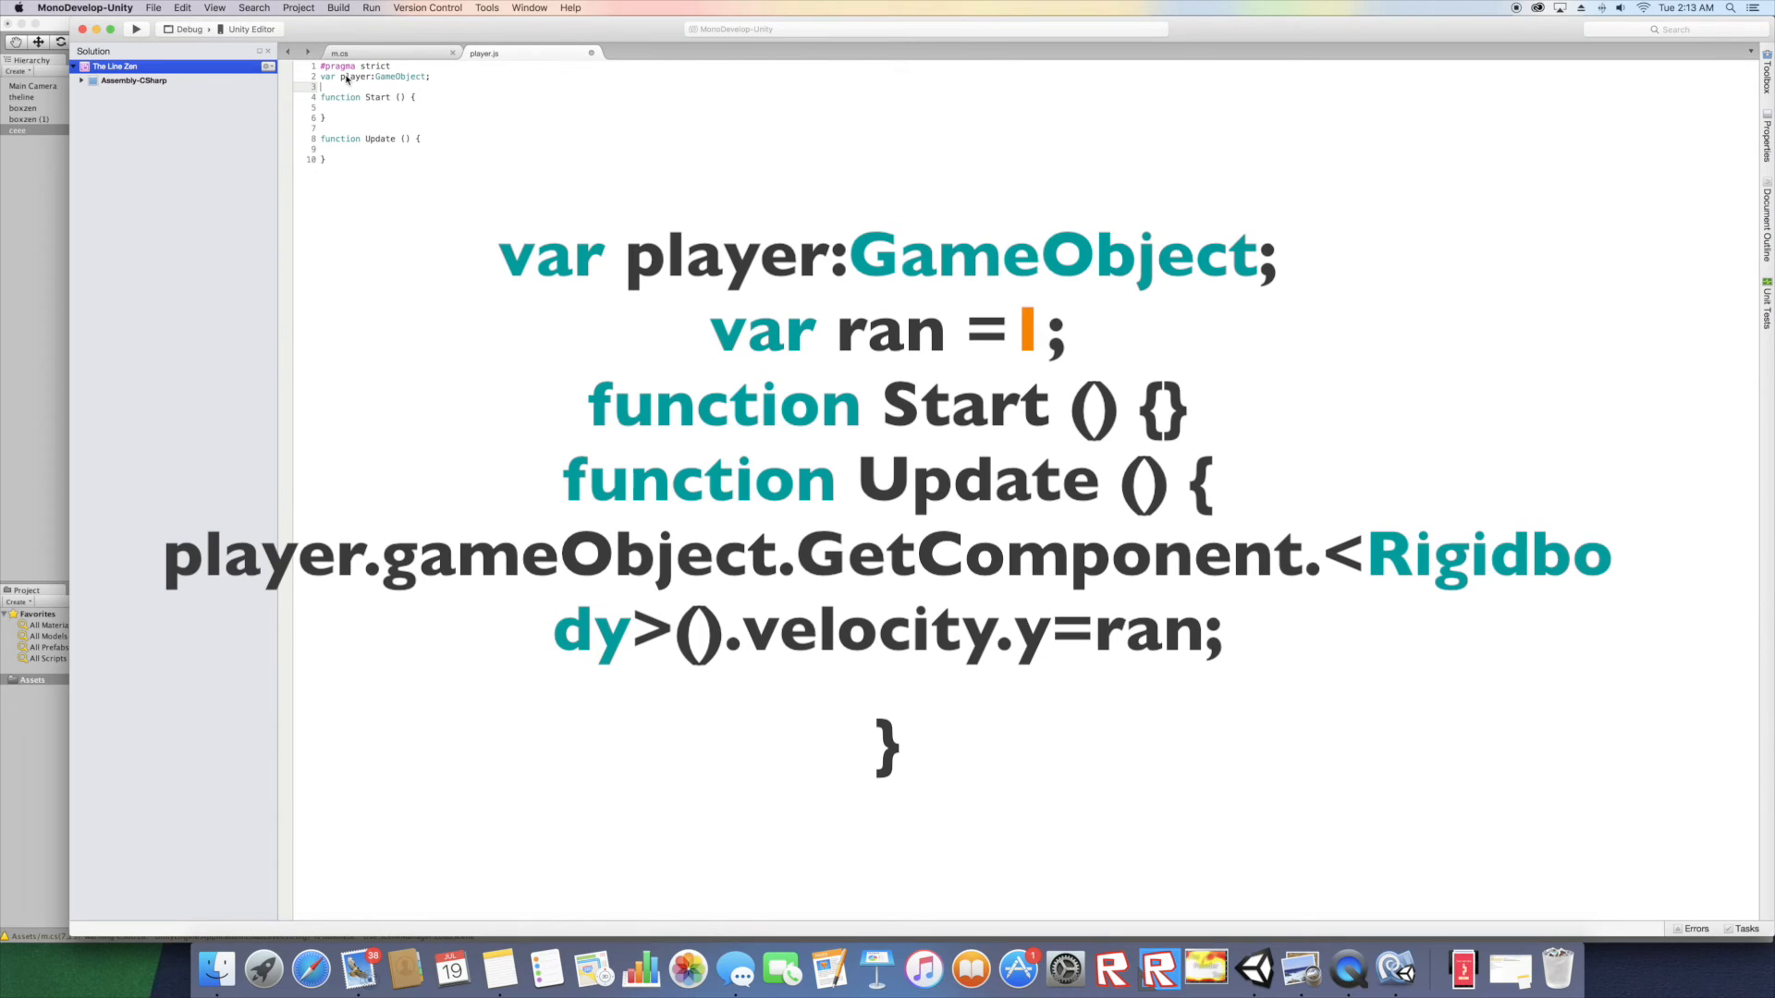
text(var ran =)
- In the Update function, set the Y velocity of player.gameObject.rigidbody to ran
click(363, 148)
text(player)
text(.gameObject.rgid)
key(BackSpace)
key(BackSpace)
key(BackSpace)
text(rigidbody)
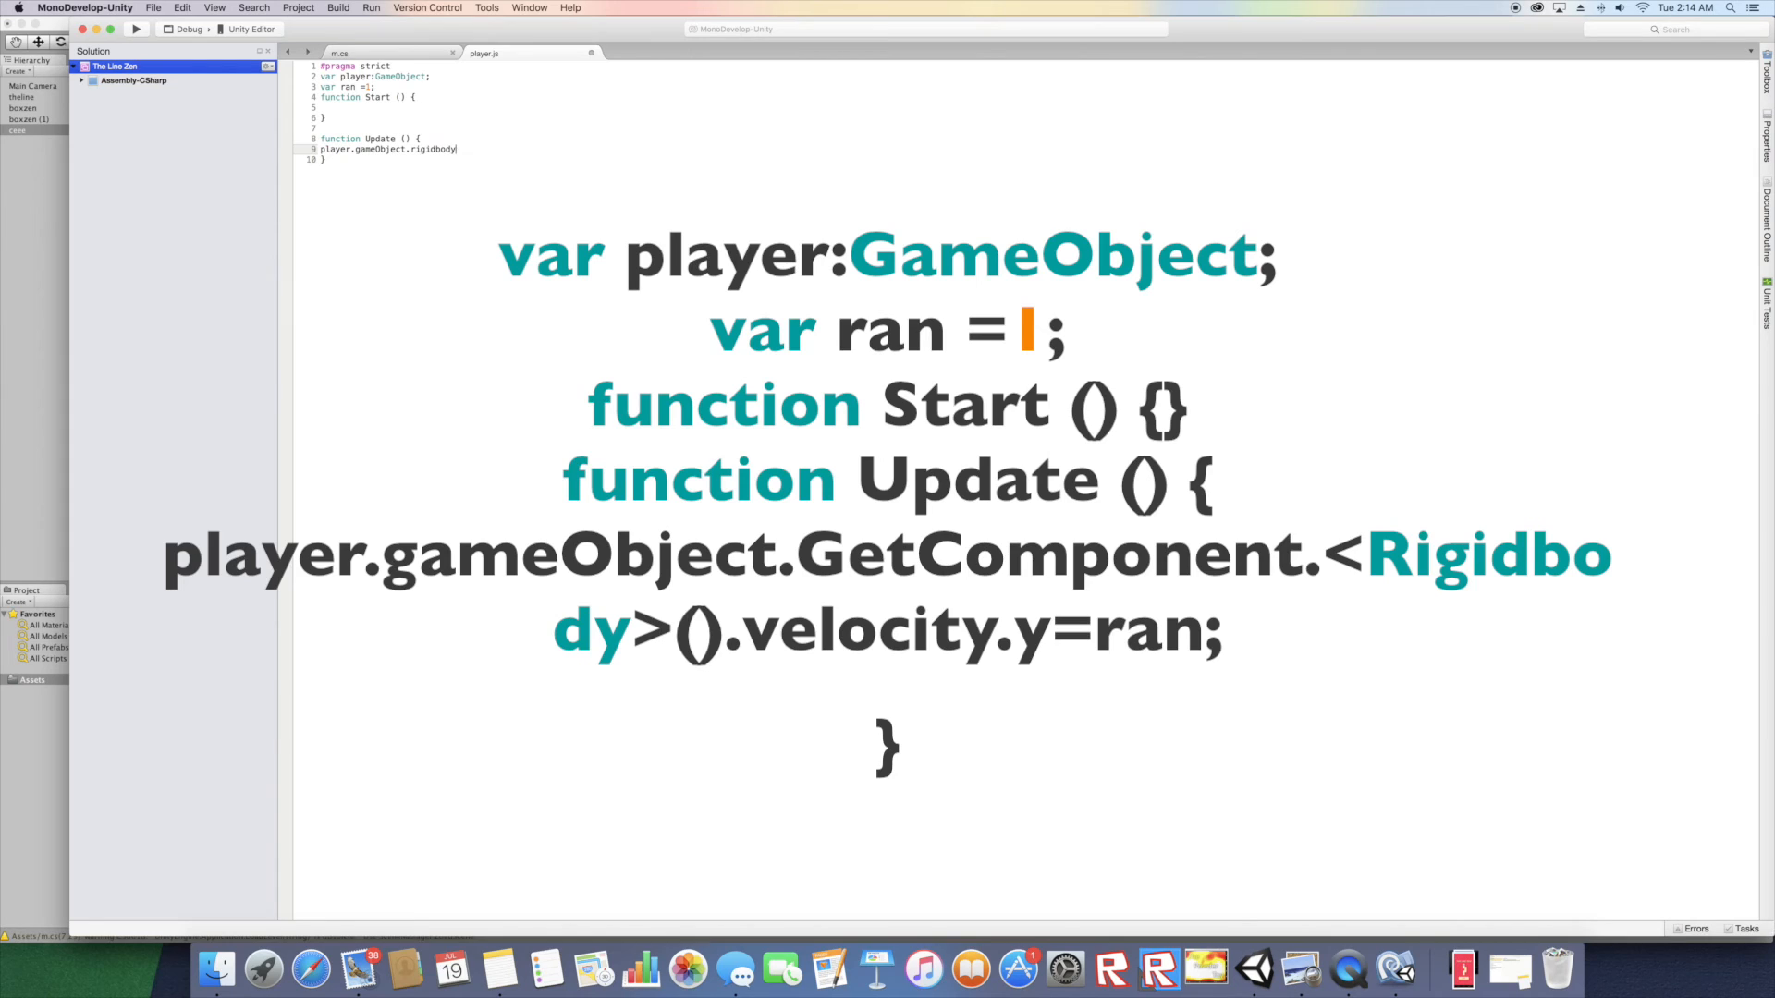
text(.velocity)
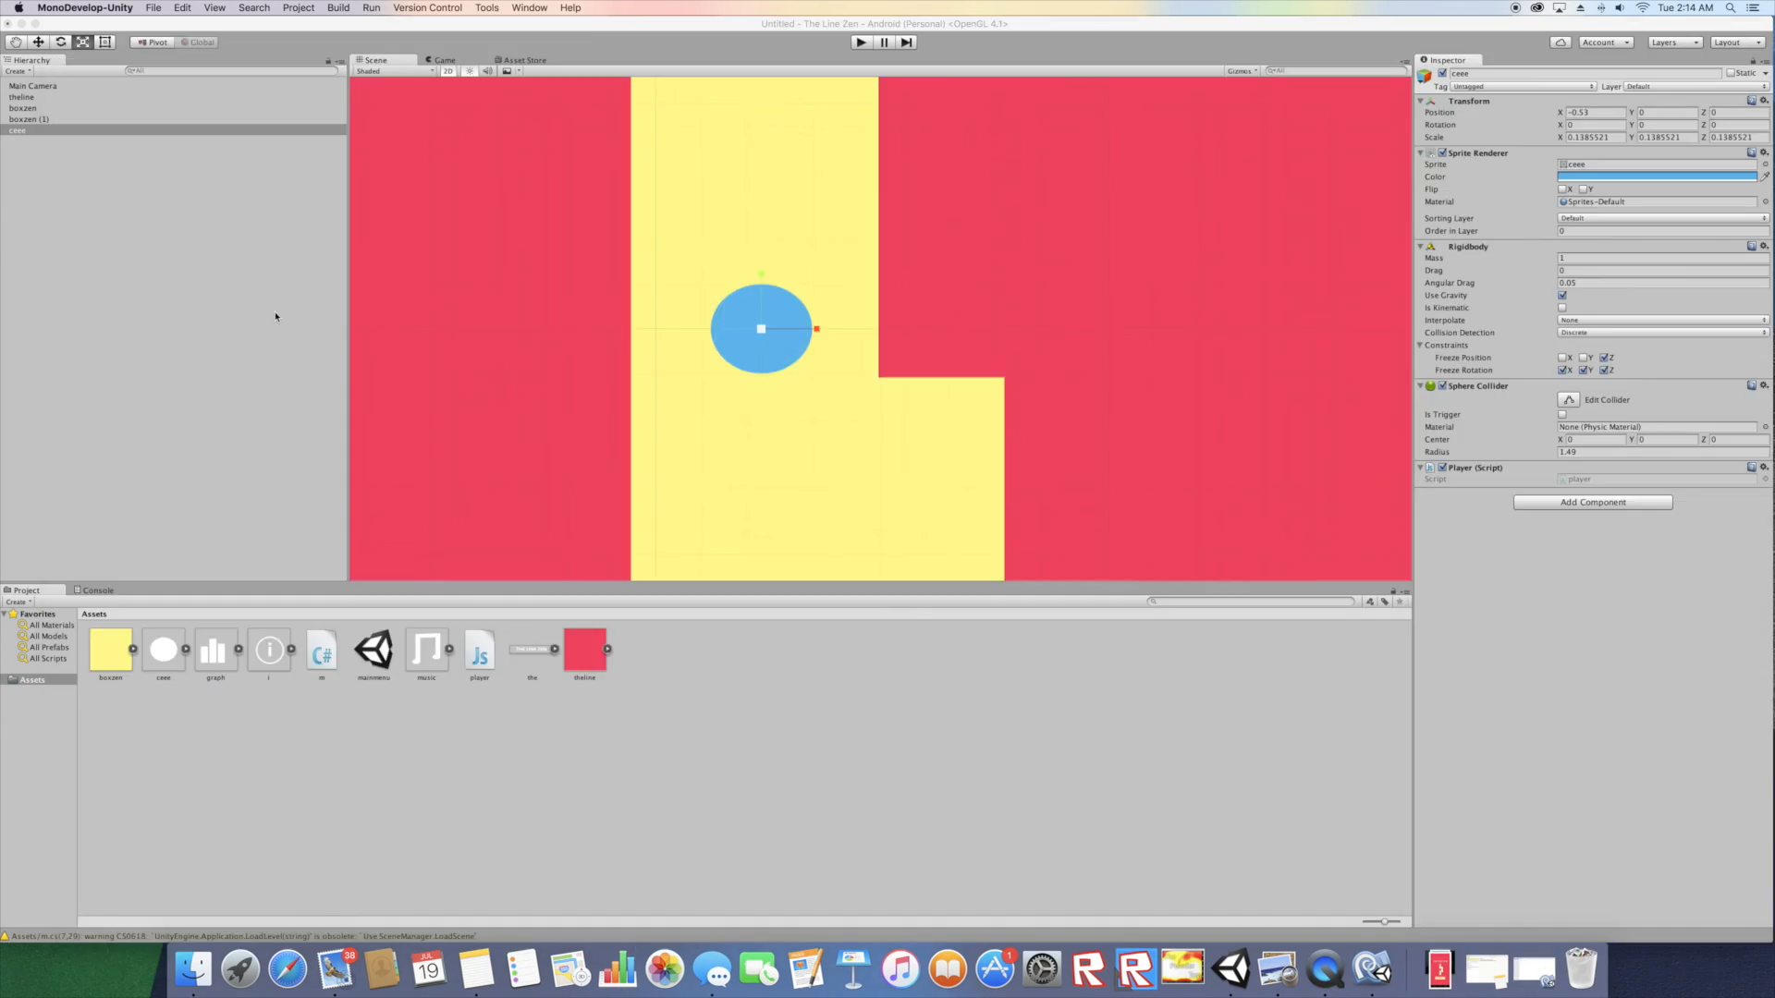
- Return to Unity, let it upgrade the obsolete script API and test-run the scene in the Game view
click(467, 59)
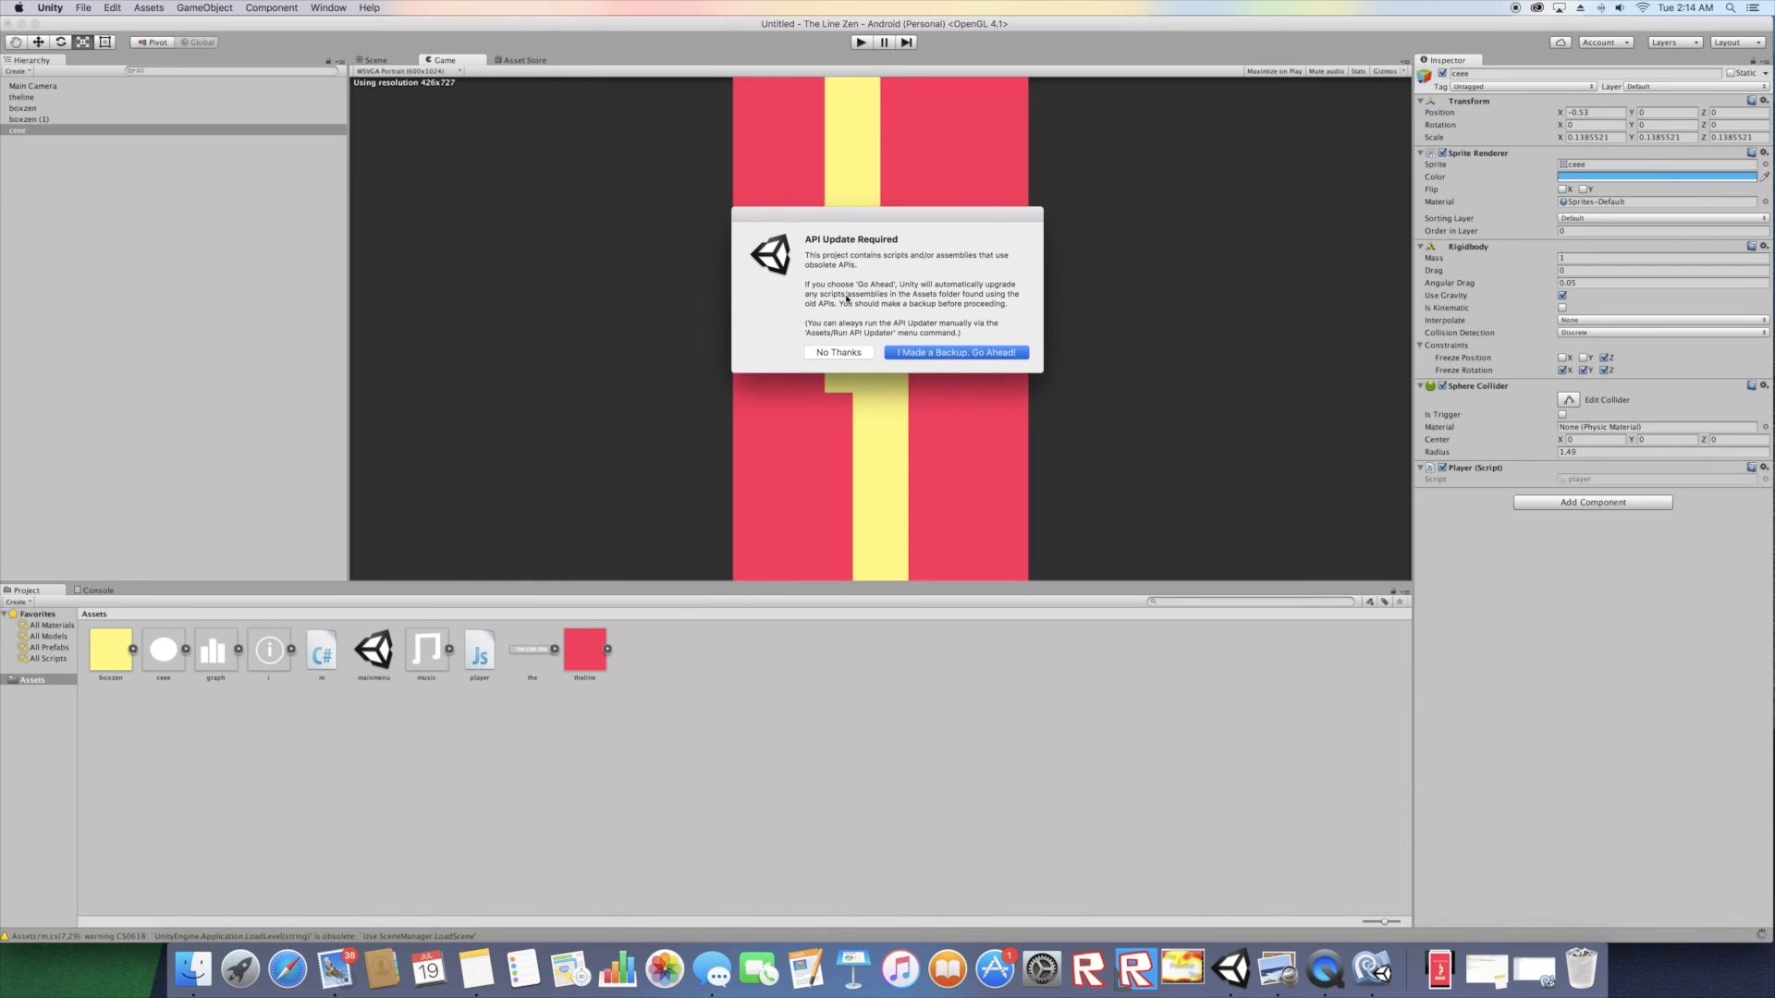
click(860, 43)
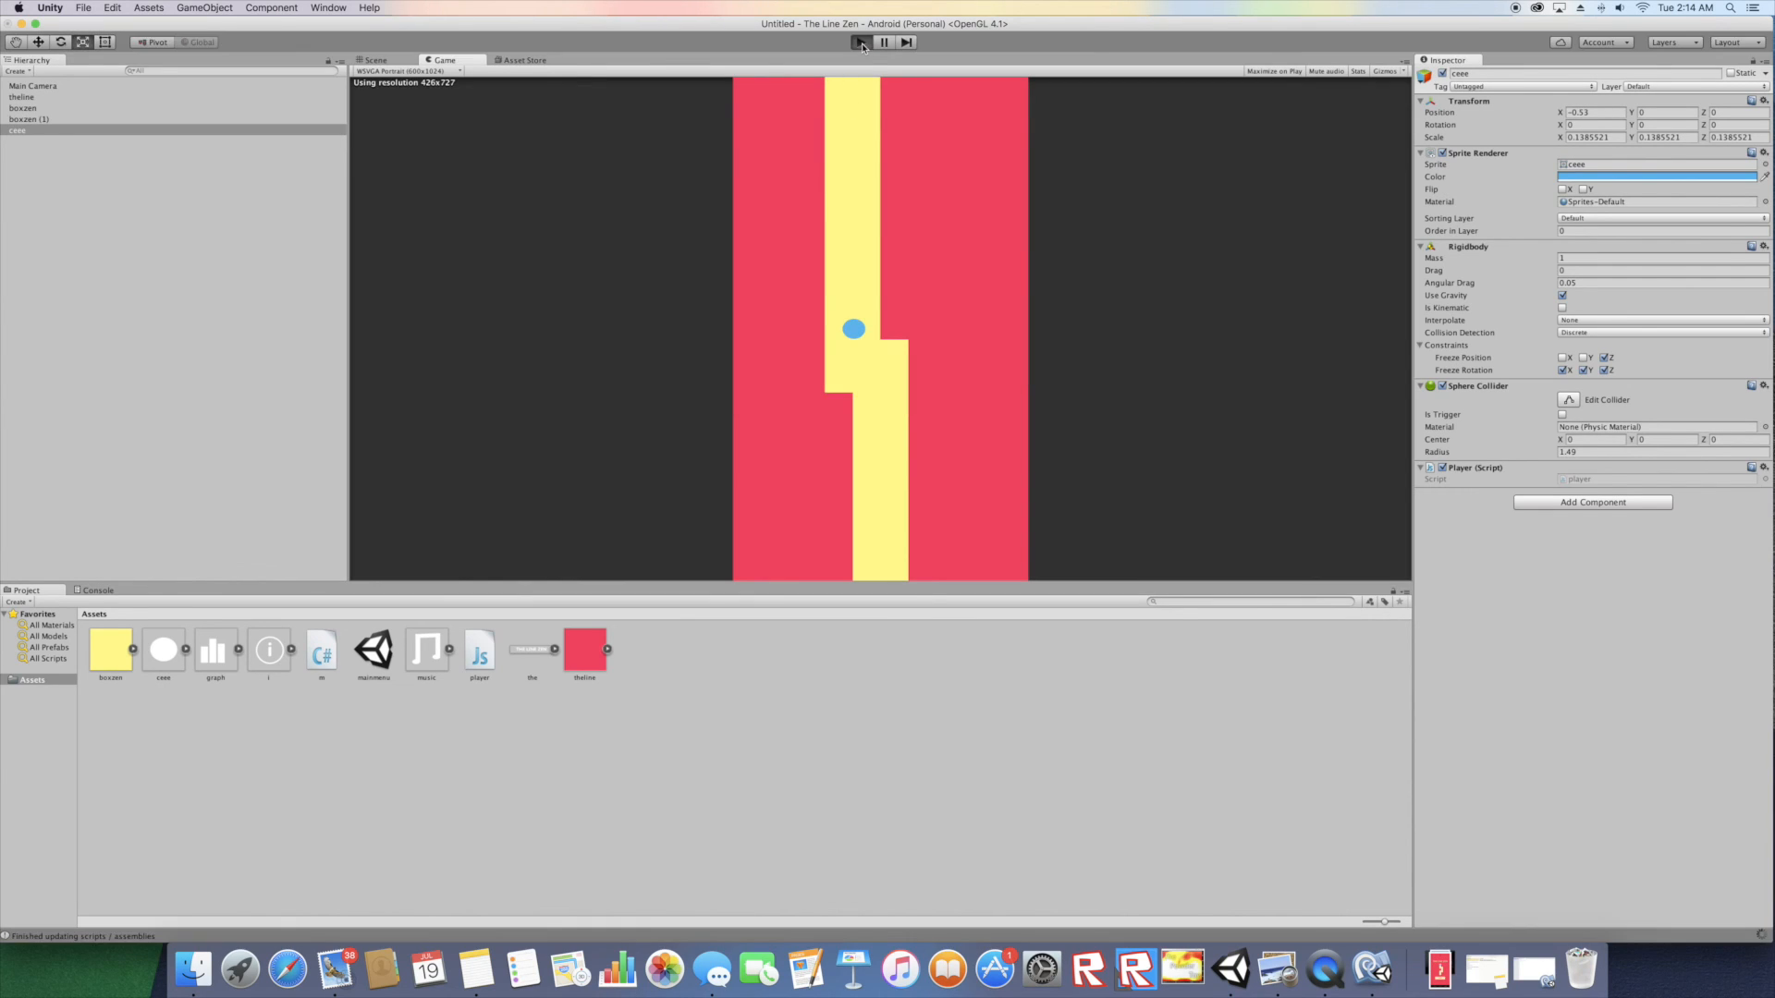
click(861, 44)
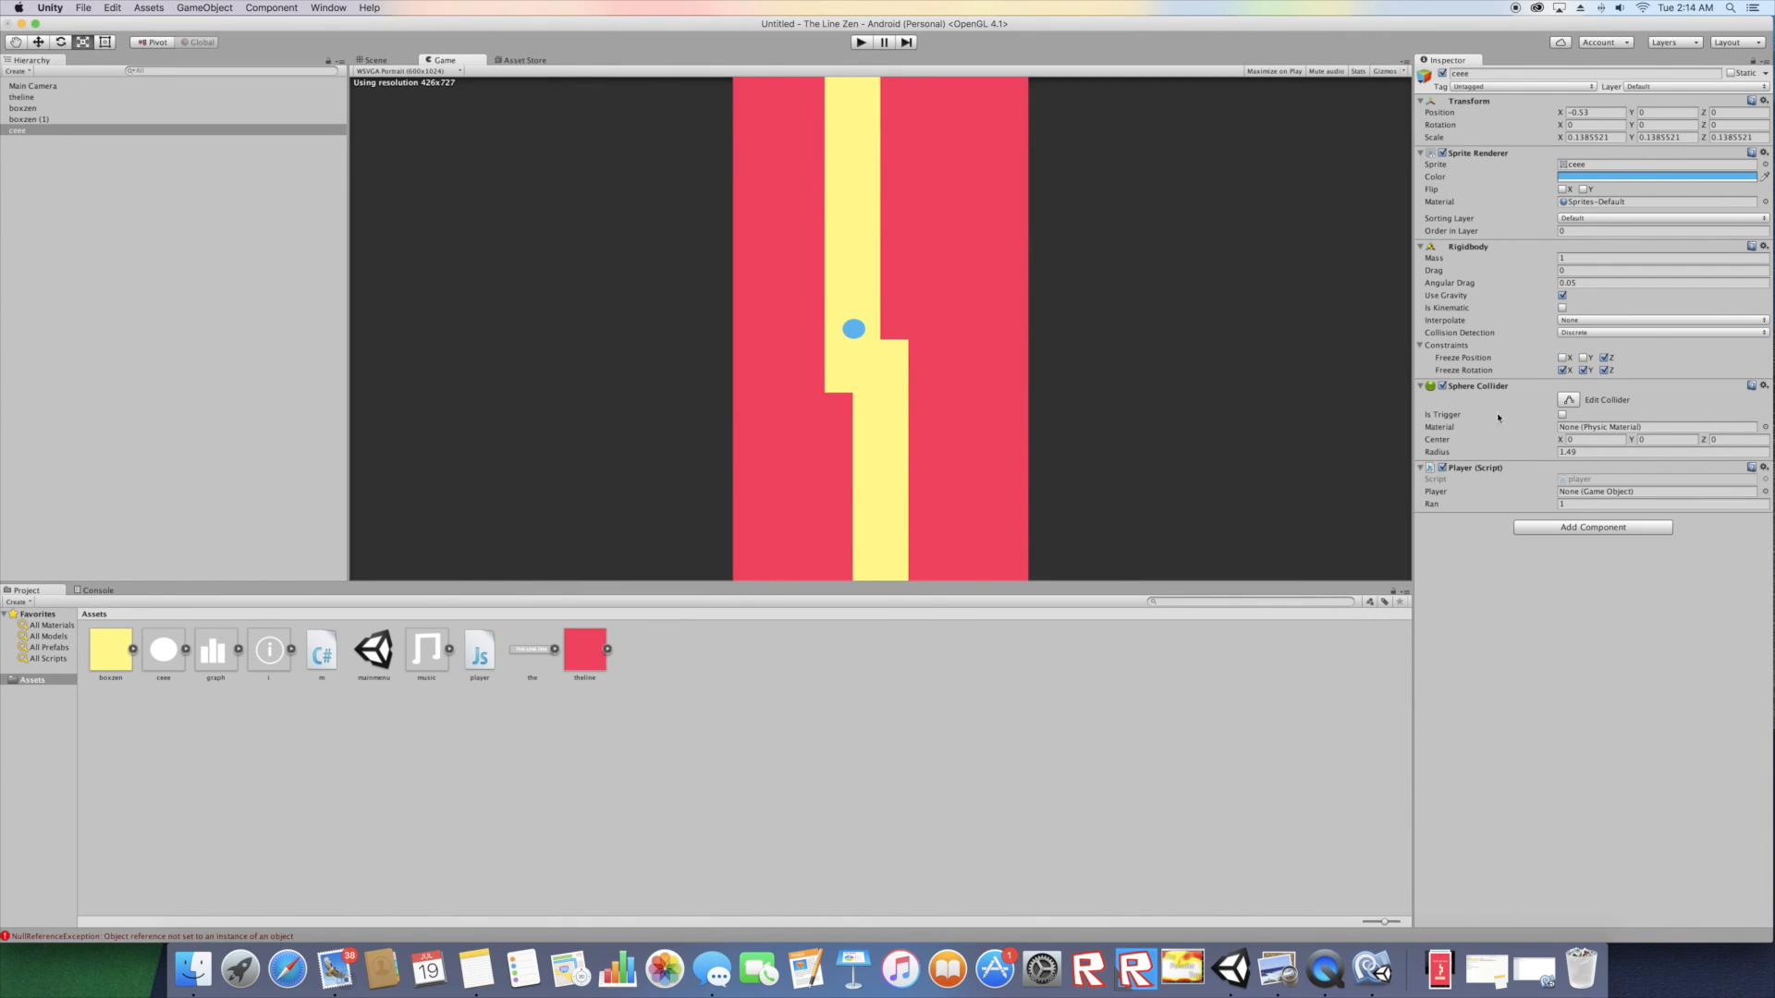
- Assign the ceee circle to the script's Player variable, then play the scene to test its movement and stop it
drag(15, 132, 1617, 491)
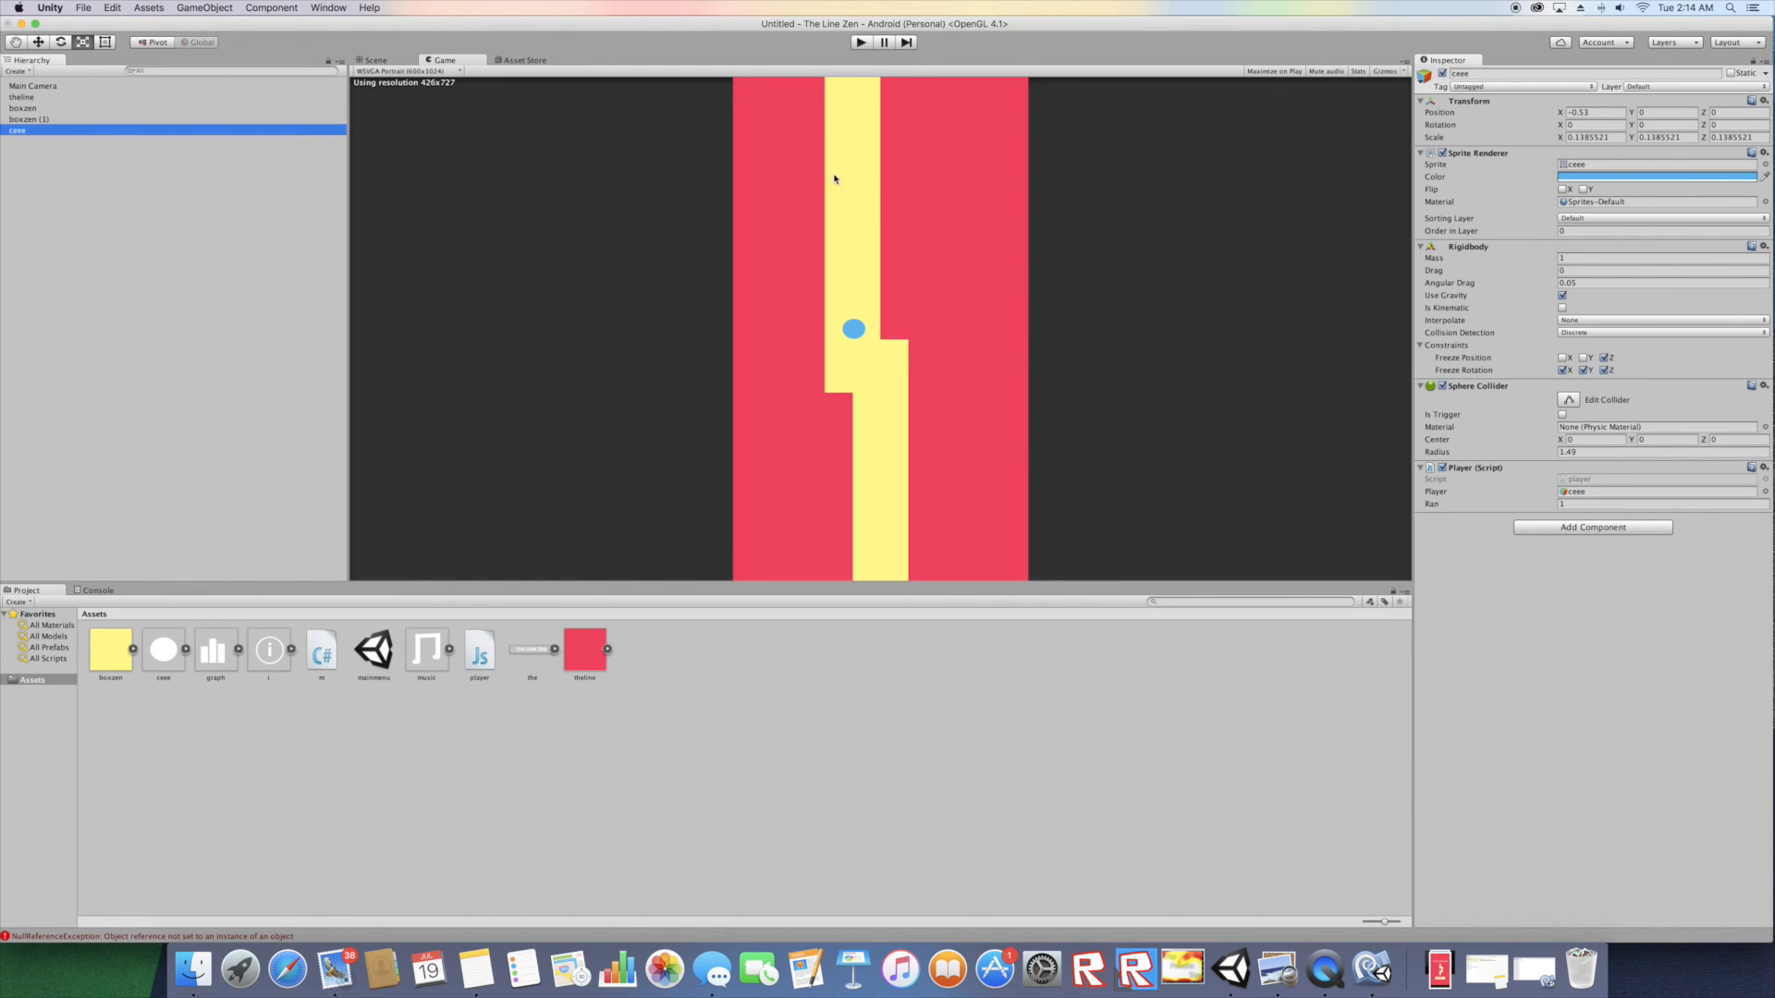
click(860, 44)
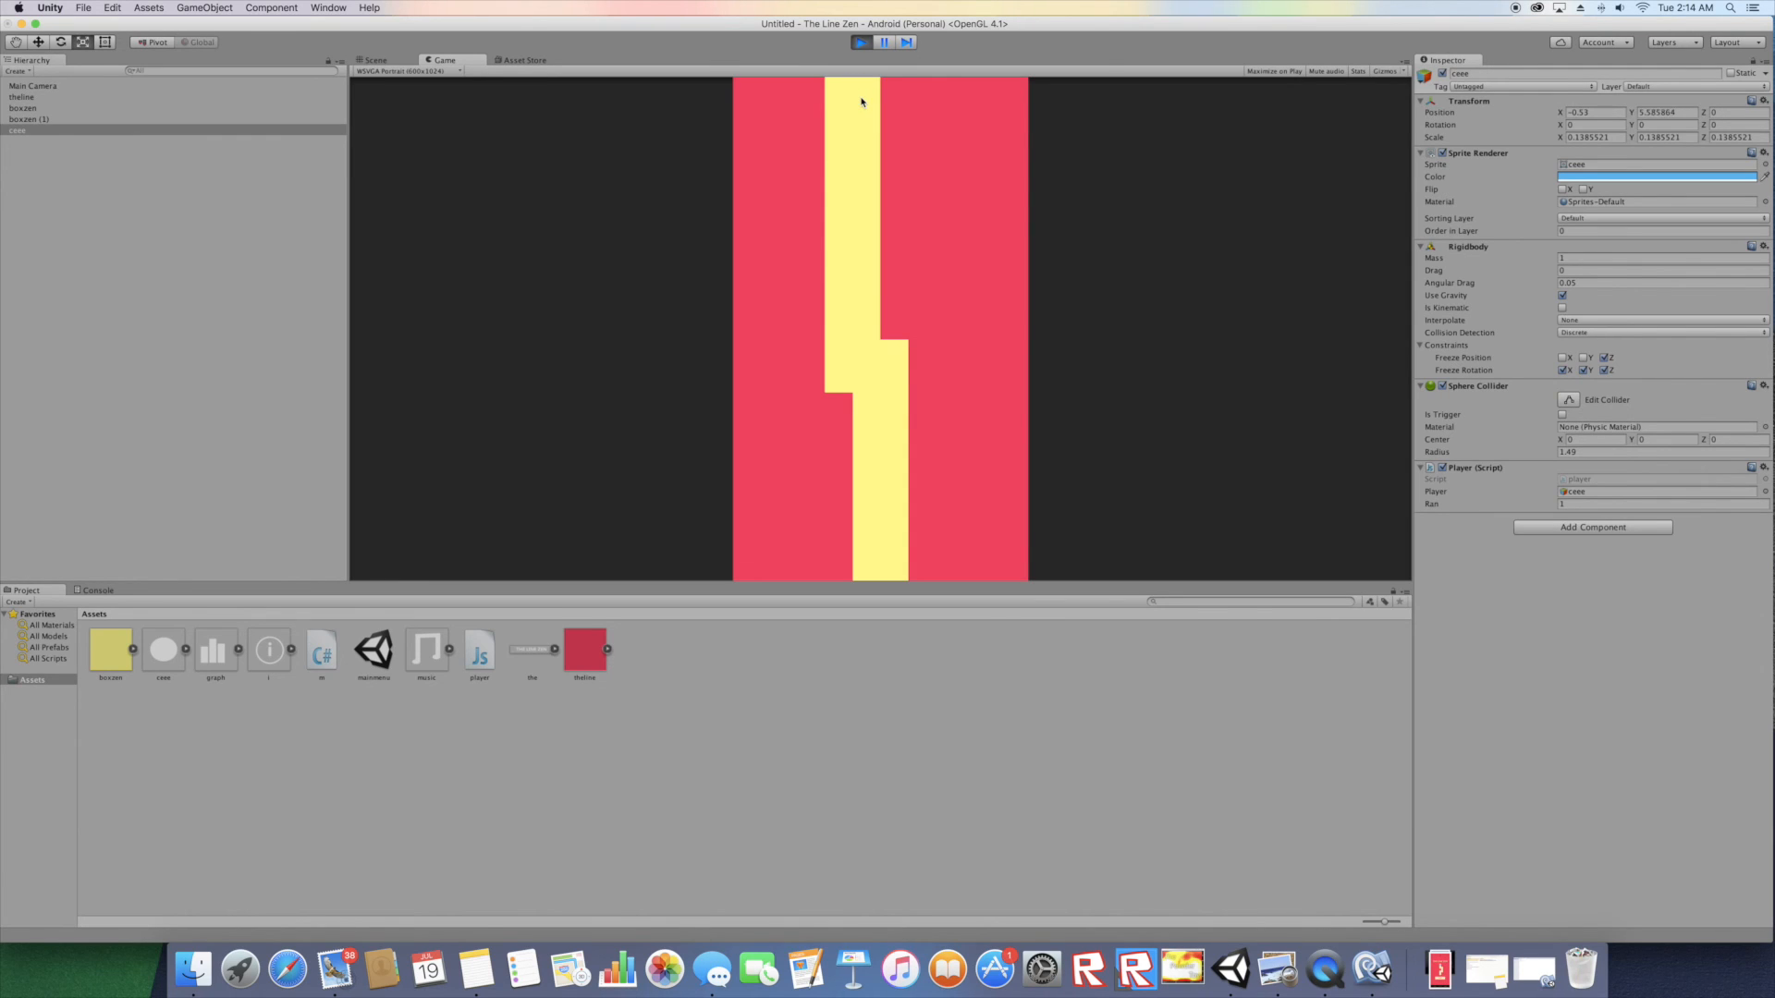
click(860, 41)
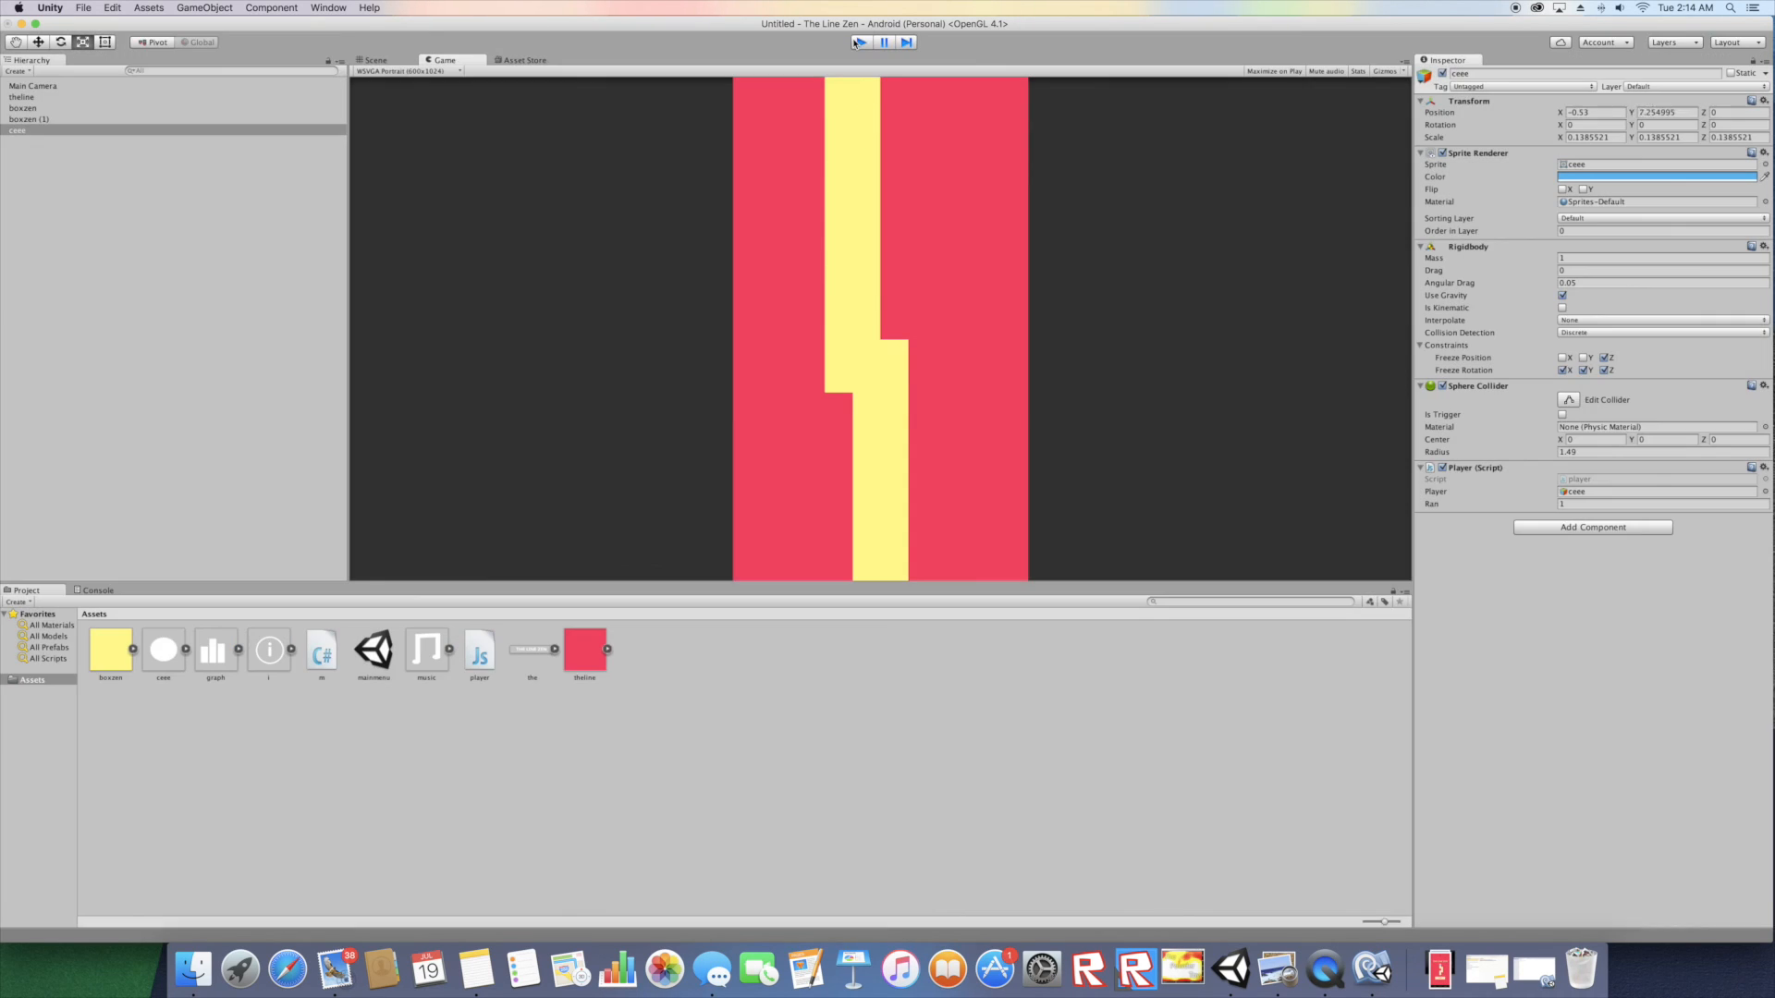